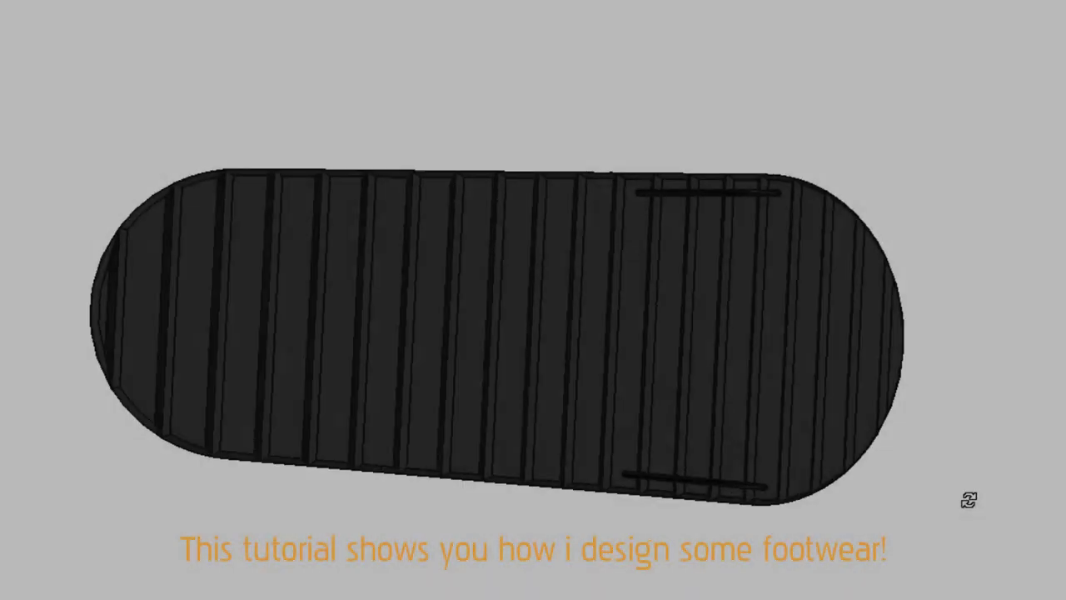
- Orbit the finished ribbed sole model round to a near top-down view
{"action": "mouse_move", "coordinate": [969, 497]}
{"action": "middle_mouse_down"}
{"action": "mouse_move", "coordinate": [850, 482]}
{"action": "mouse_move", "coordinate": [728, 424]}
{"action": "mouse_move", "coordinate": [719, 369]}
{"action": "mouse_move", "coordinate": [770, 309]}
{"action": "middle_mouse_up"}
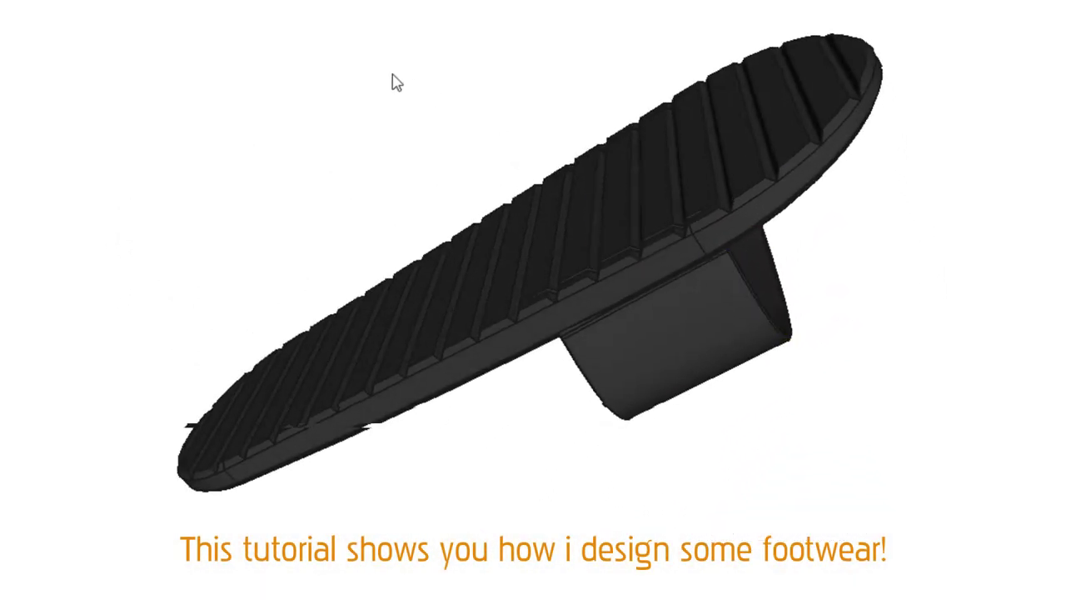
{"action": "mouse_move", "coordinate": [395, 81]}
{"action": "middle_mouse_down"}
{"action": "mouse_move", "coordinate": [364, 64]}
{"action": "mouse_move", "coordinate": [423, 221]}
{"action": "mouse_move", "coordinate": [471, 305]}
{"action": "mouse_move", "coordinate": [547, 380]}
{"action": "middle_mouse_up"}
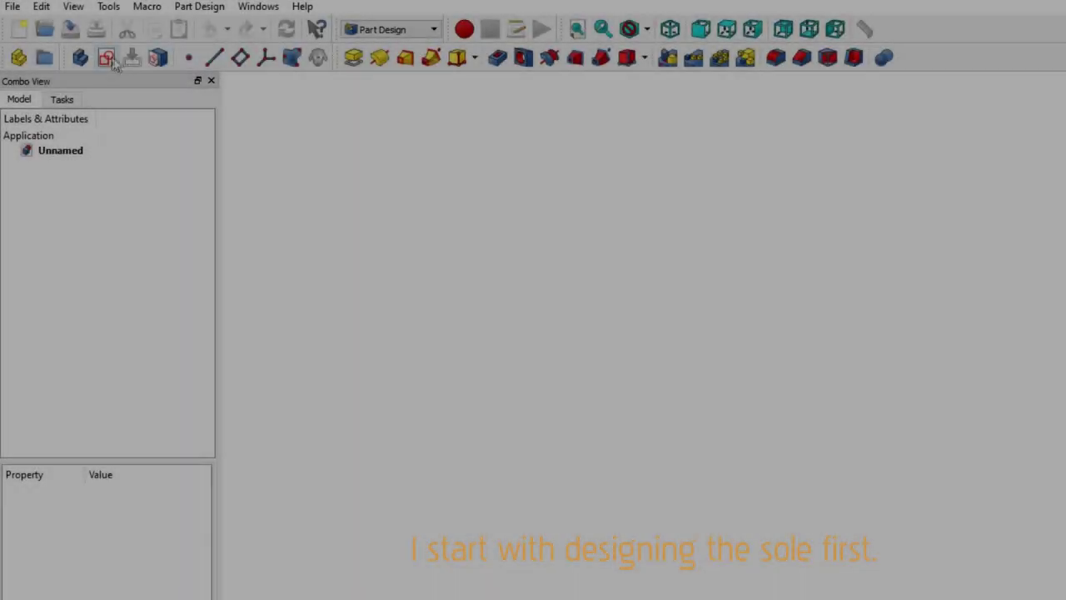
- Create a new sketch attached to the XY_Plane
{"action": "left_click", "coordinate": [105, 56]}
{"action": "left_click", "coordinate": [670, 30]}
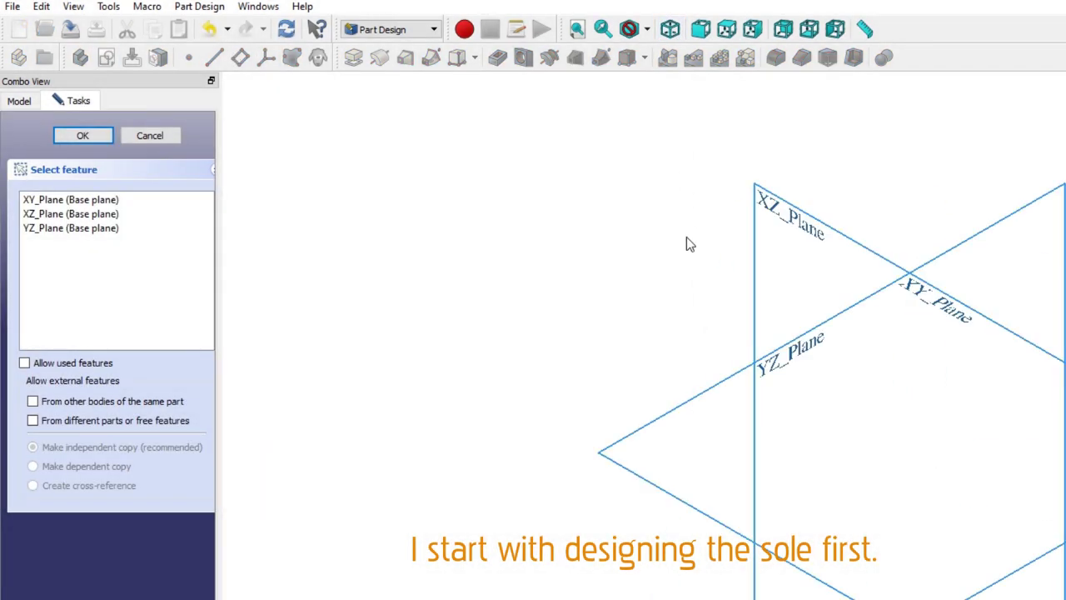
{"action": "left_click", "coordinate": [693, 397]}
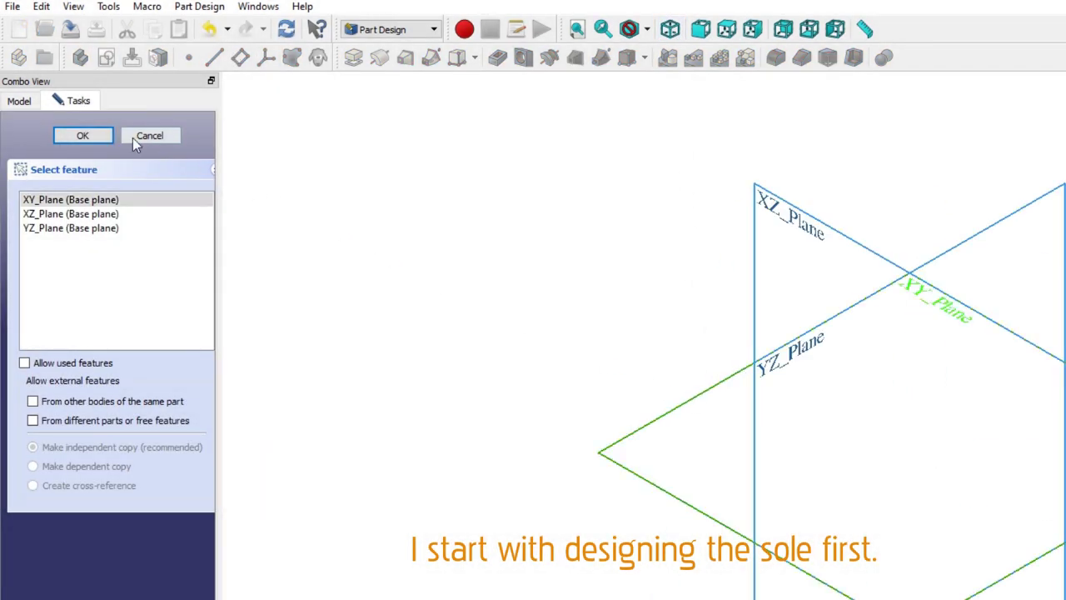
{"action": "left_click", "coordinate": [100, 134]}
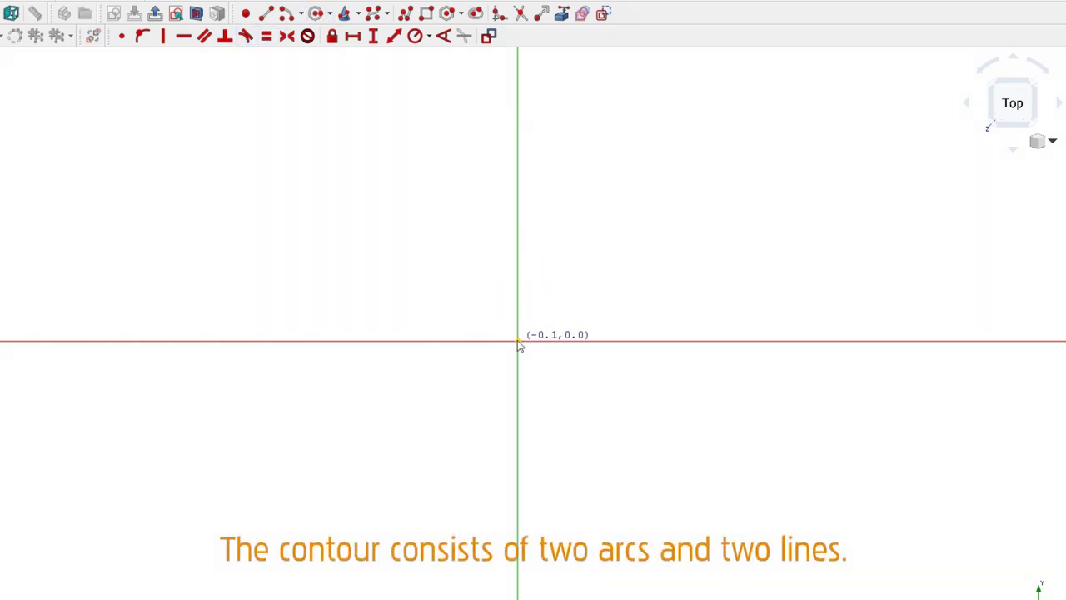
- Draw a circle centred at the origin and constrain its radius to 55 mm
{"action": "left_click", "coordinate": [517, 340]}
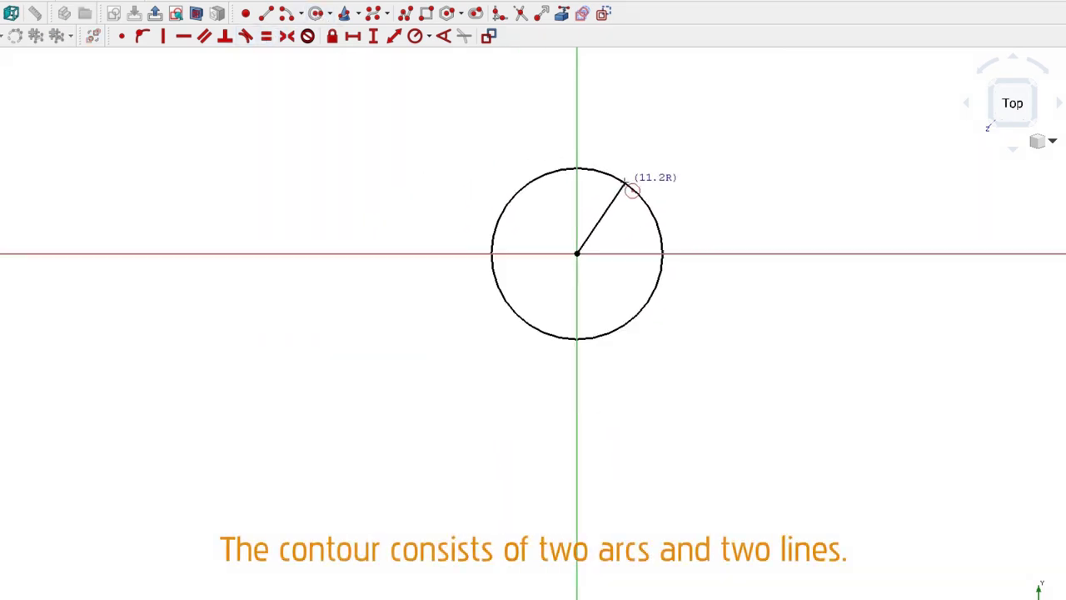
{"action": "left_click", "coordinate": [608, 190]}
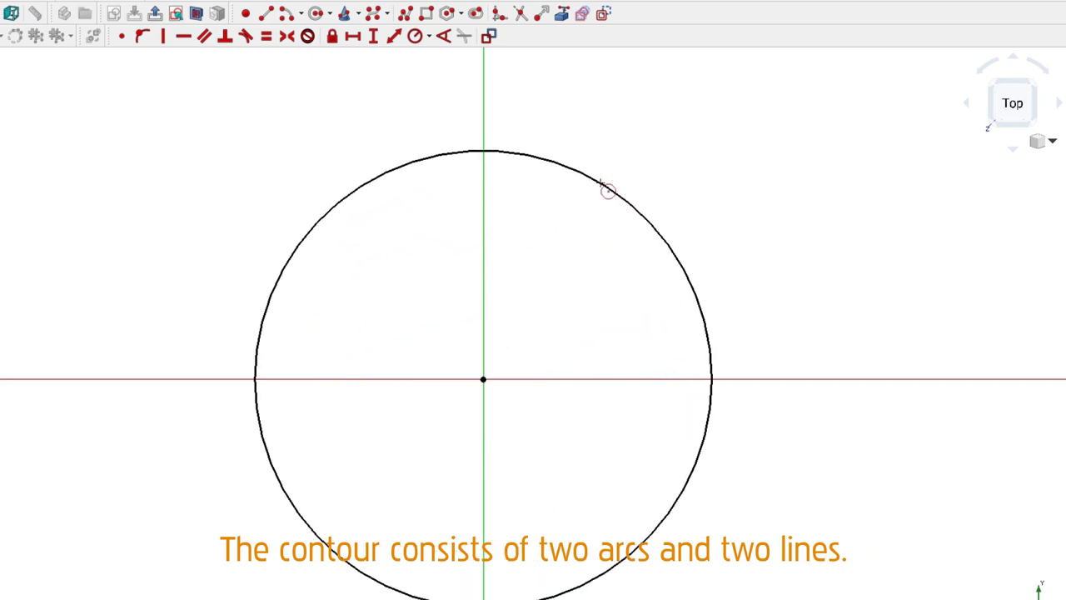
{"action": "key", "text": "Escape"}
{"action": "left_click", "coordinate": [415, 37]}
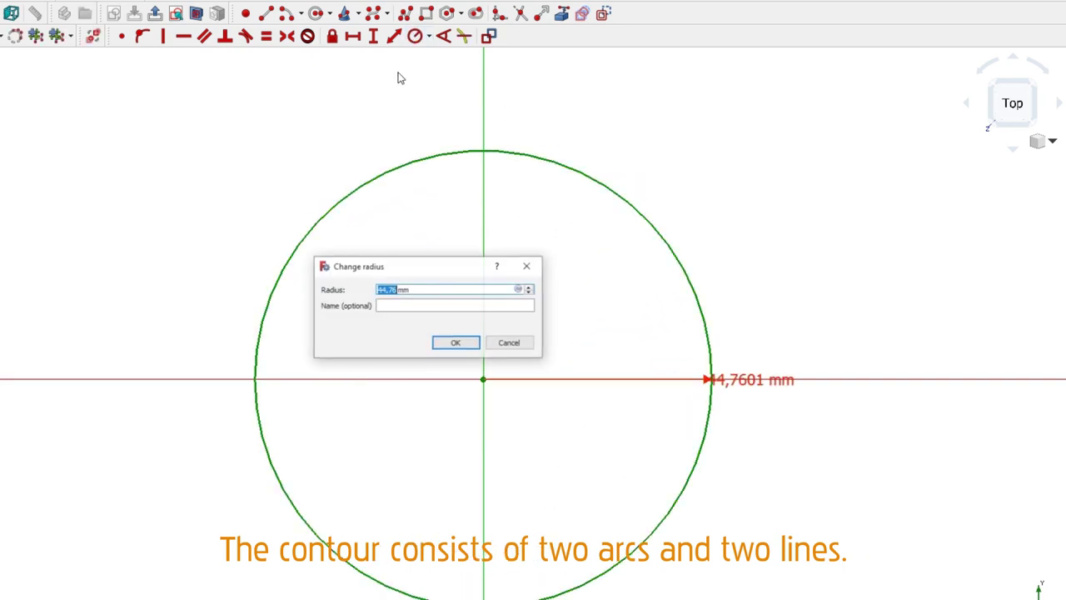
{"action": "type", "text": "55"}
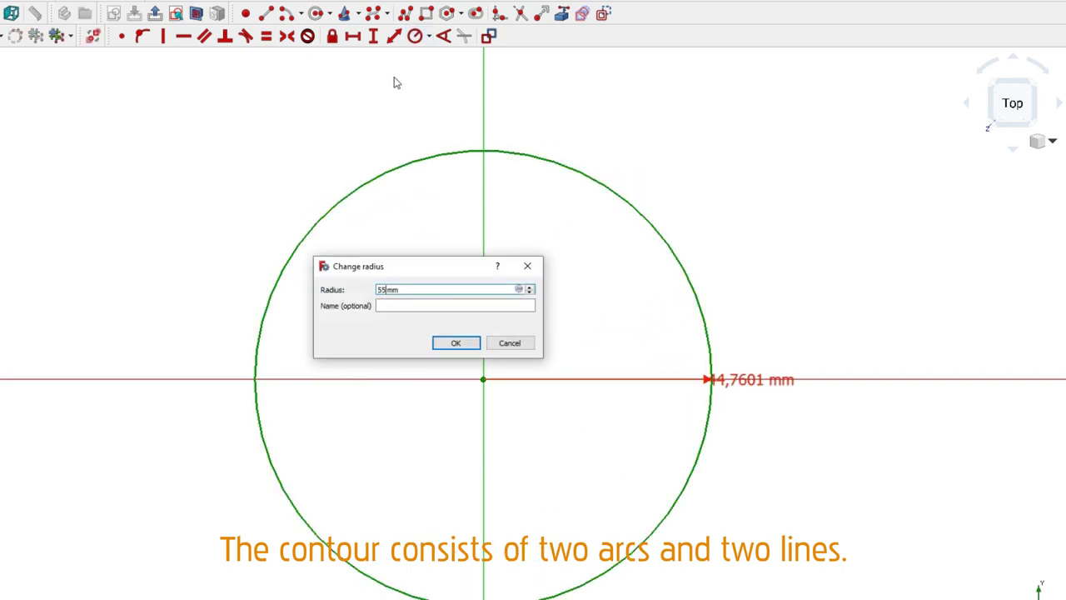
{"action": "key", "text": "Return"}
{"action": "scroll", "coordinate": [442, 266], "scroll_direction": "down", "scroll_amount": 5}
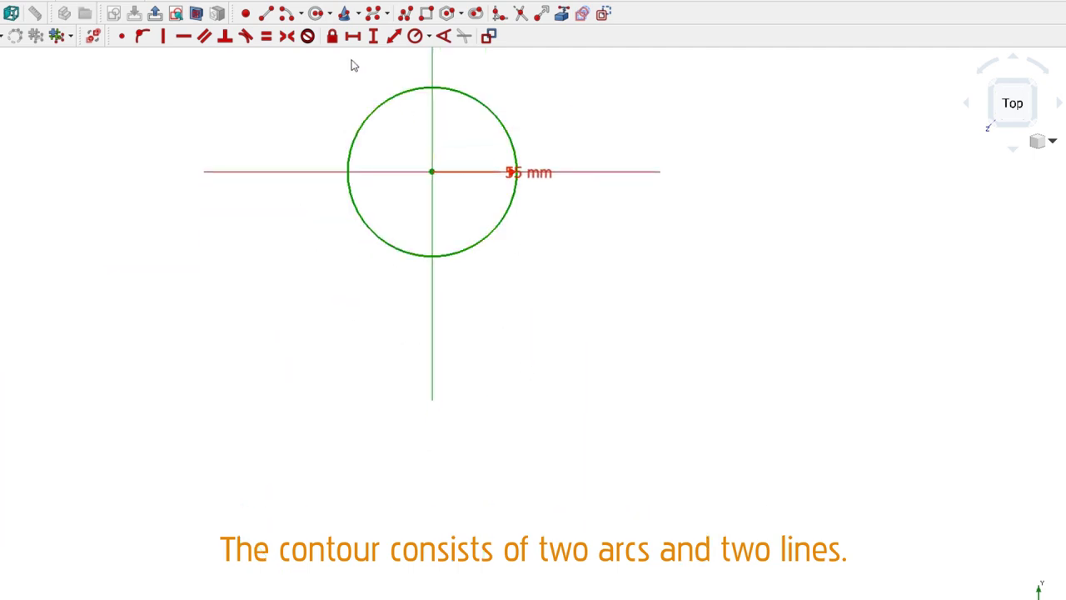
- Add a 40 mm-radius circle on the vertical axis and drag it further down
{"action": "left_click", "coordinate": [317, 13]}
{"action": "left_click", "coordinate": [432, 375]}
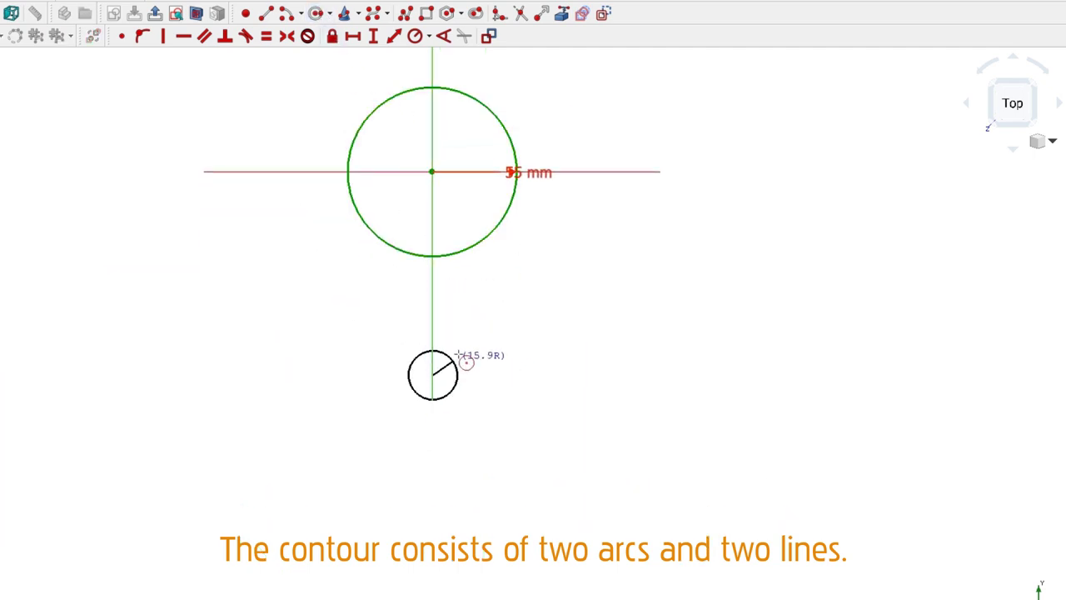
{"action": "left_click", "coordinate": [461, 346]}
{"action": "left_click", "coordinate": [460, 347]}
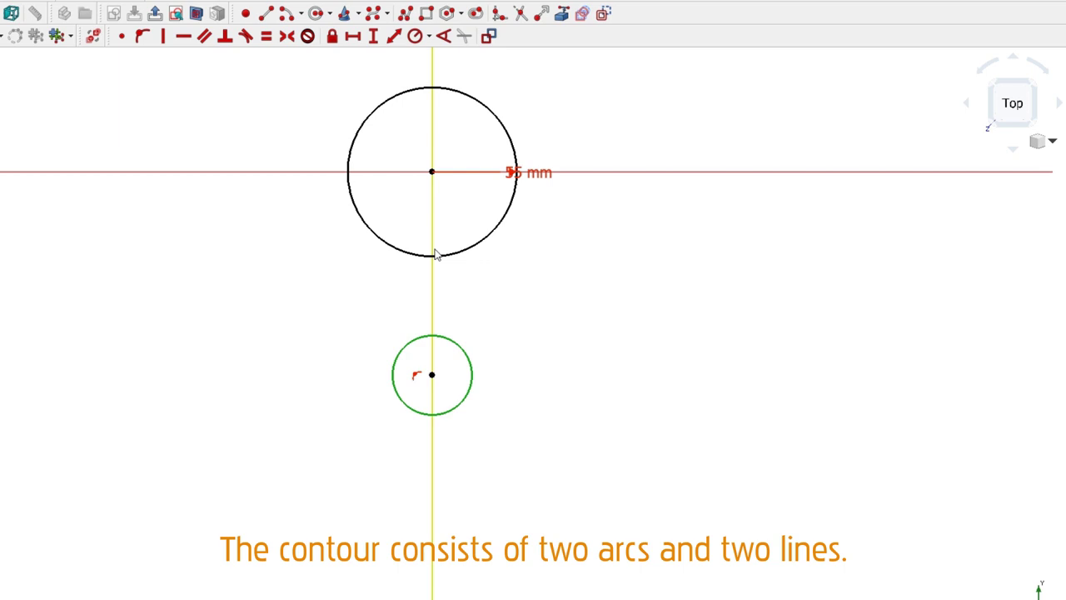
{"action": "left_click", "coordinate": [415, 36]}
{"action": "type", "text": "0"}
{"action": "key", "text": "Return"}
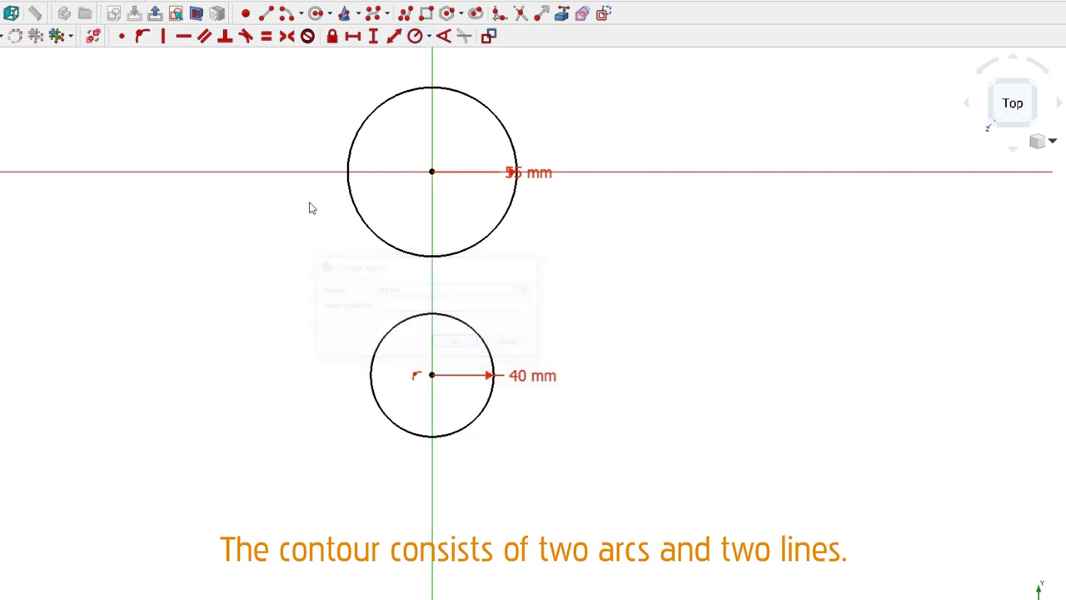
{"action": "scroll", "coordinate": [310, 208], "scroll_direction": "down", "scroll_amount": 2}
{"action": "left_click_drag", "start_coordinate": [392, 319], "coordinate": [392, 467]}
- Draw left and right side lines running between the two circles
{"action": "left_click", "coordinate": [314, 208]}
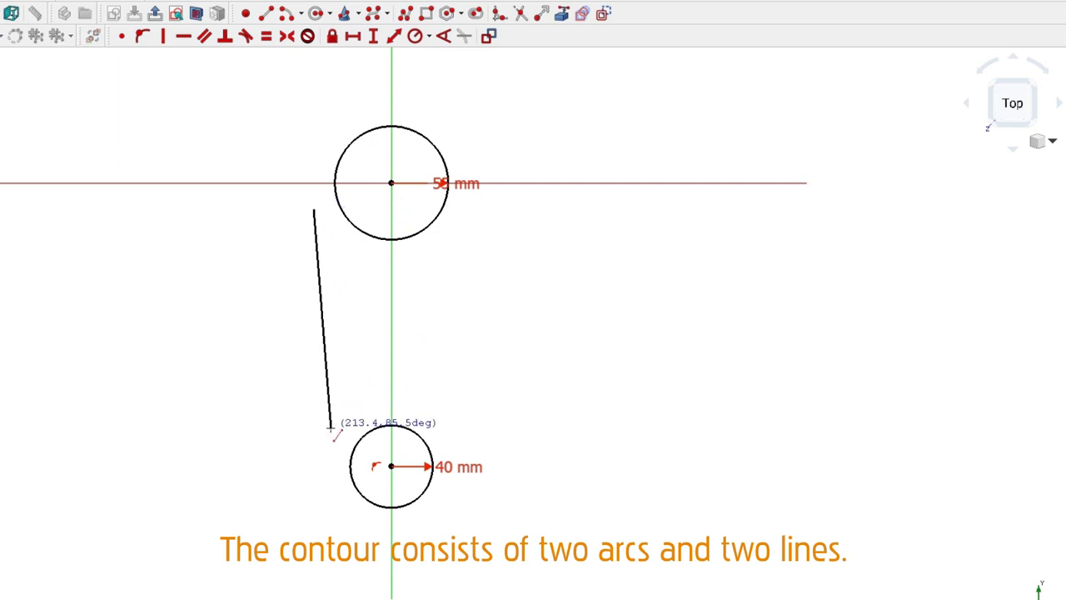
{"action": "left_click", "coordinate": [331, 434]}
{"action": "left_click", "coordinate": [440, 446]}
{"action": "left_click", "coordinate": [477, 213]}
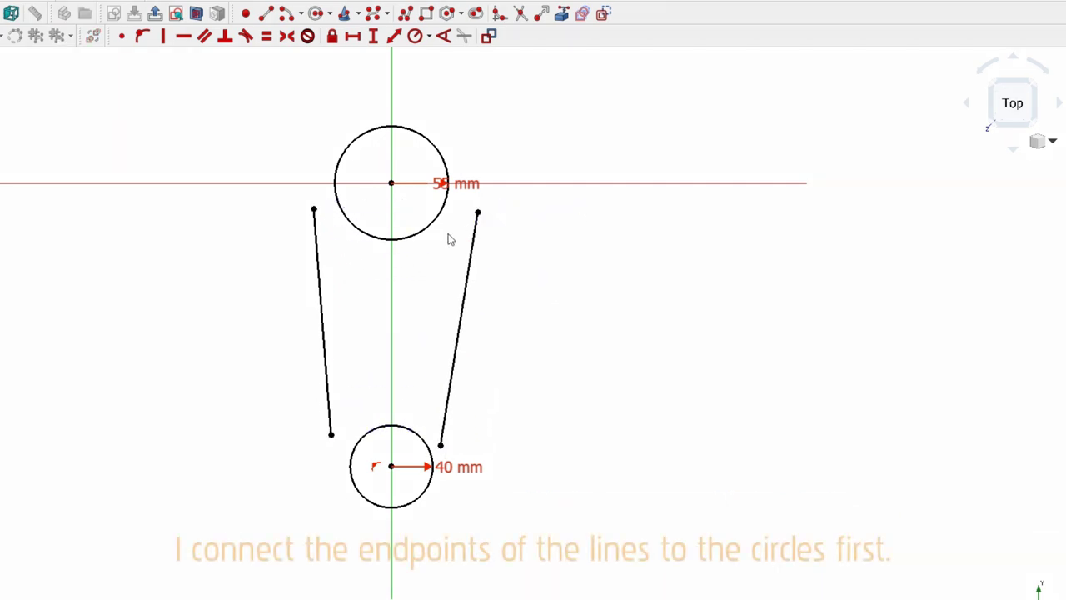
- Attach each line's endpoints to the upper and lower circles with Point on Object
{"action": "left_click", "coordinate": [314, 209]}
{"action": "left_click", "coordinate": [337, 201]}
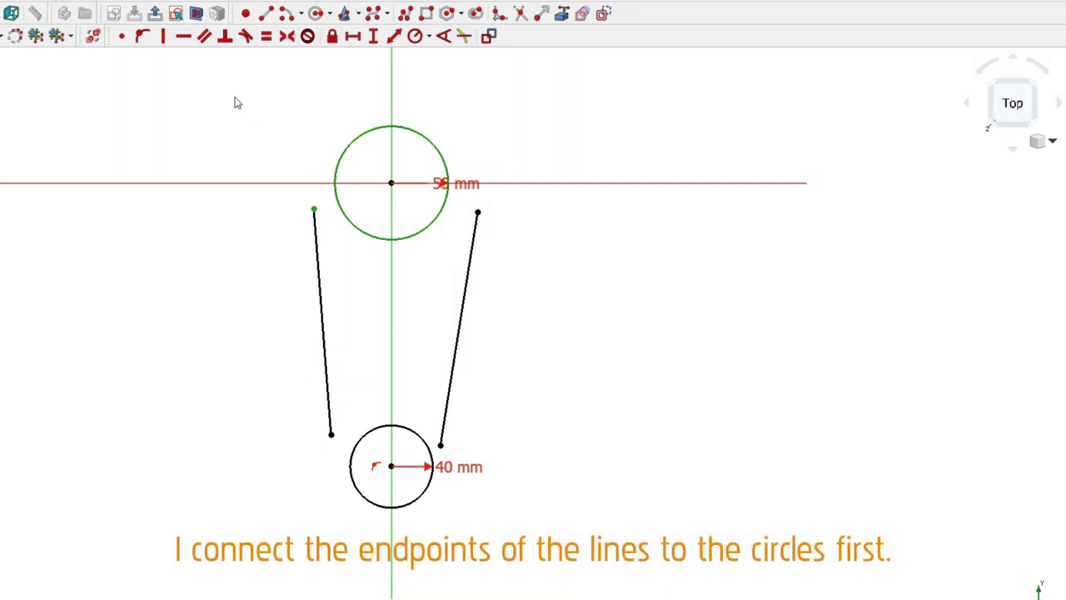
{"action": "left_click", "coordinate": [142, 37]}
{"action": "left_click", "coordinate": [332, 435]}
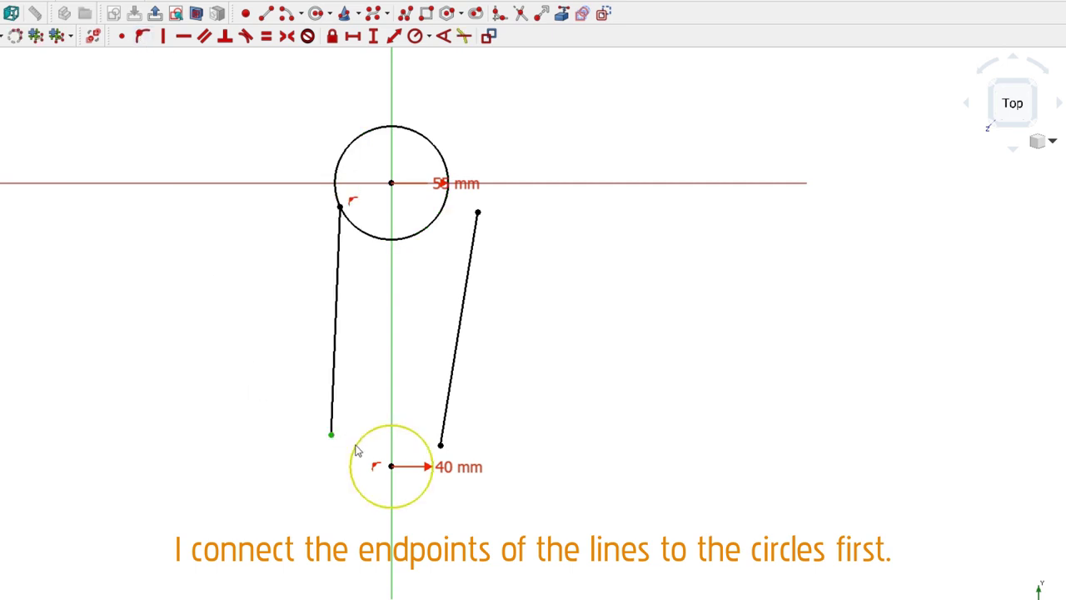
{"action": "left_click", "coordinate": [356, 447]}
{"action": "left_click", "coordinate": [142, 37]}
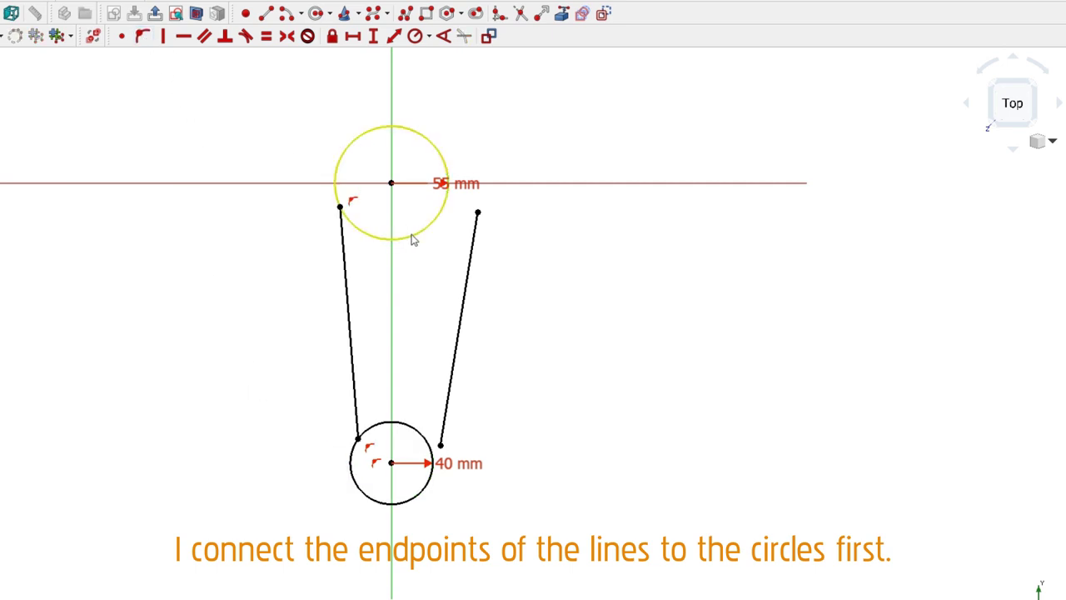
{"action": "left_click", "coordinate": [412, 240]}
{"action": "left_click", "coordinate": [142, 36]}
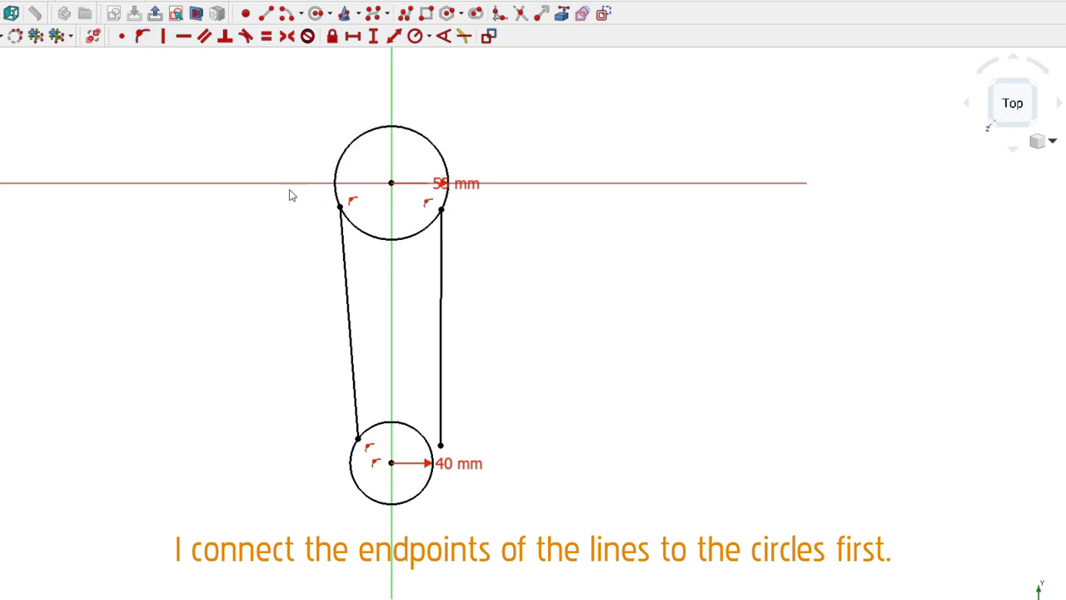
{"action": "left_click", "coordinate": [440, 446]}
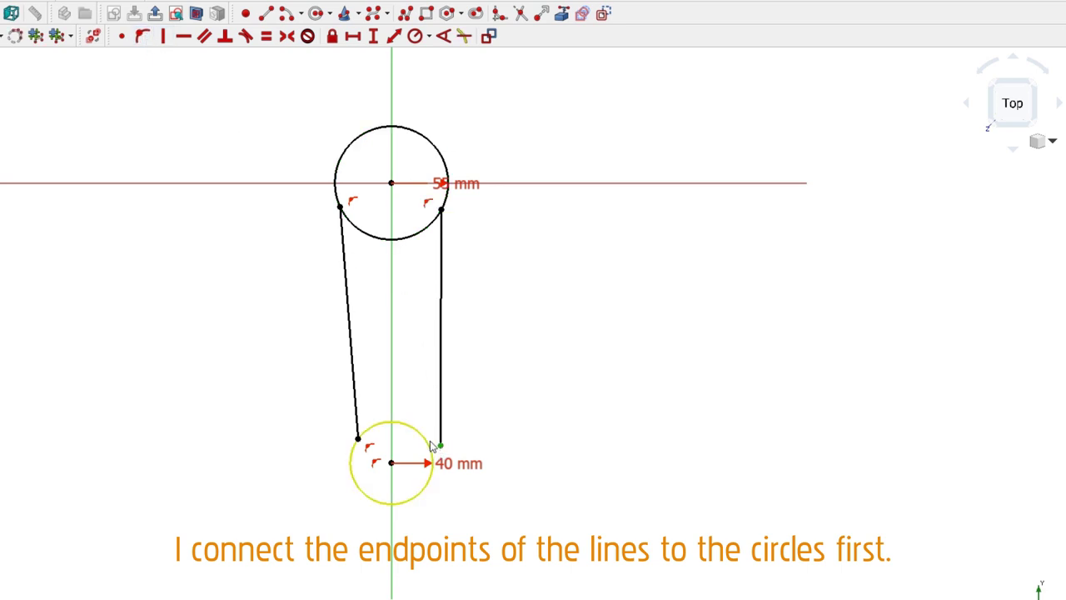
{"action": "left_click", "coordinate": [432, 447]}
{"action": "left_click", "coordinate": [143, 36]}
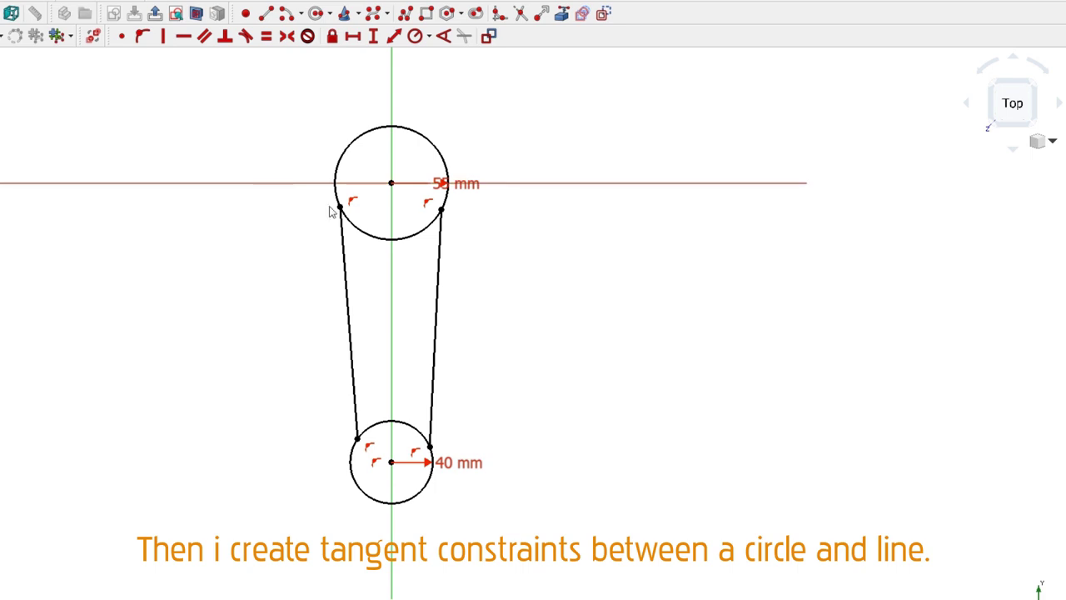
- Make both side lines tangent to the upper and lower circles
{"action": "left_click", "coordinate": [346, 225]}
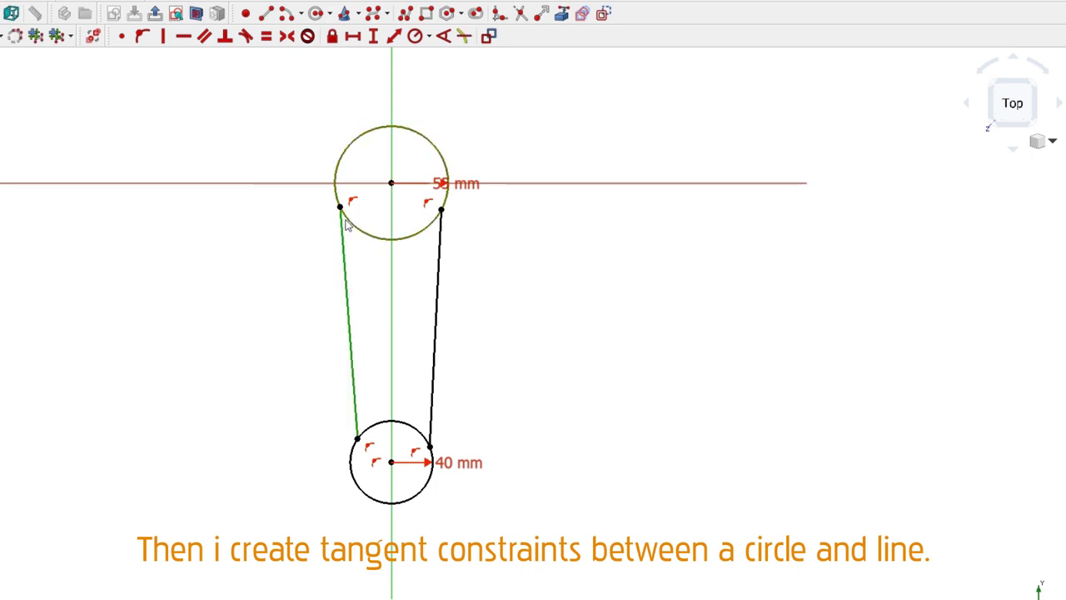
{"action": "left_click", "coordinate": [244, 36]}
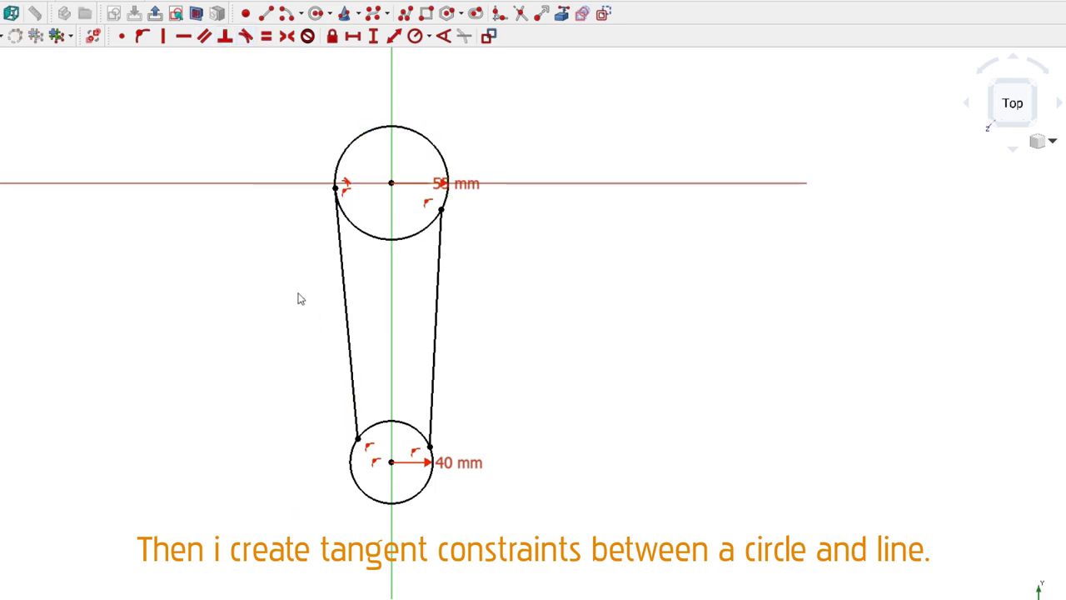
{"action": "left_click", "coordinate": [356, 430]}
{"action": "left_click", "coordinate": [352, 452]}
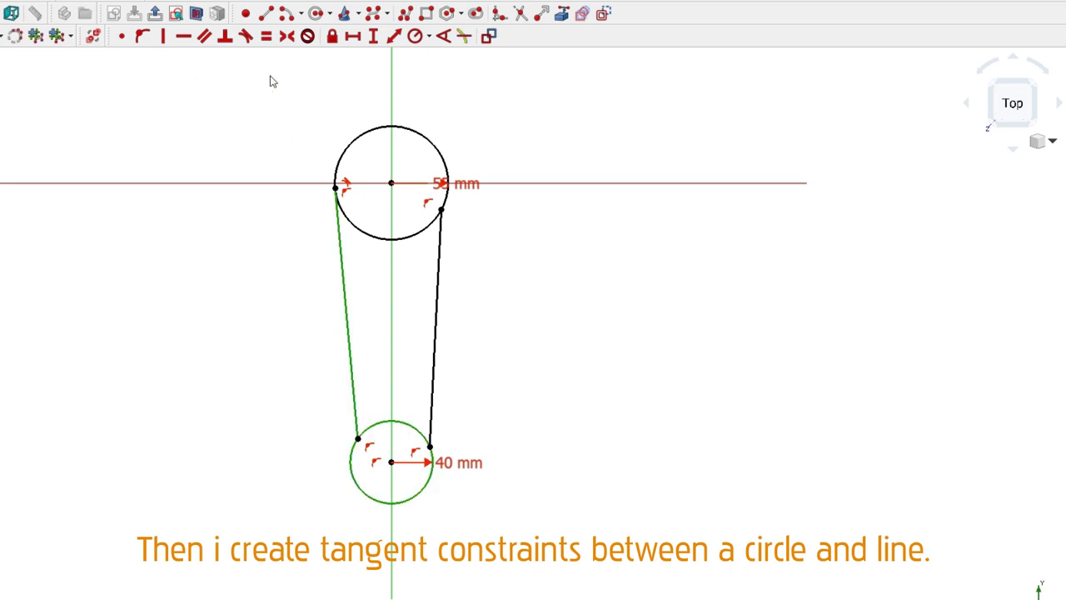
{"action": "left_click", "coordinate": [247, 37]}
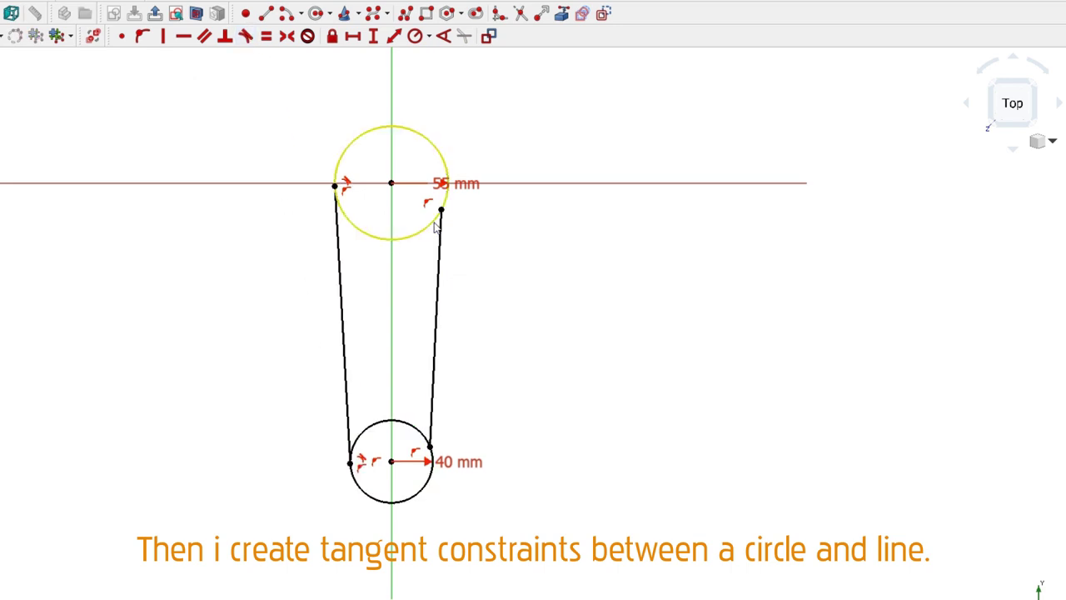
{"action": "left_click", "coordinate": [438, 227]}
{"action": "left_click", "coordinate": [443, 236]}
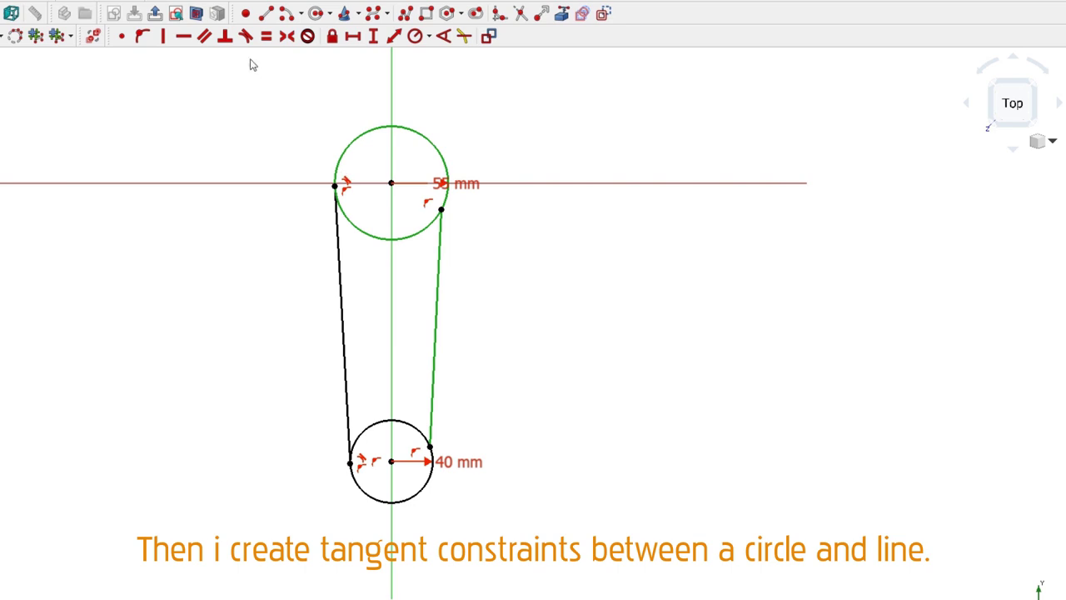
{"action": "left_click", "coordinate": [247, 36]}
{"action": "left_click", "coordinate": [420, 442]}
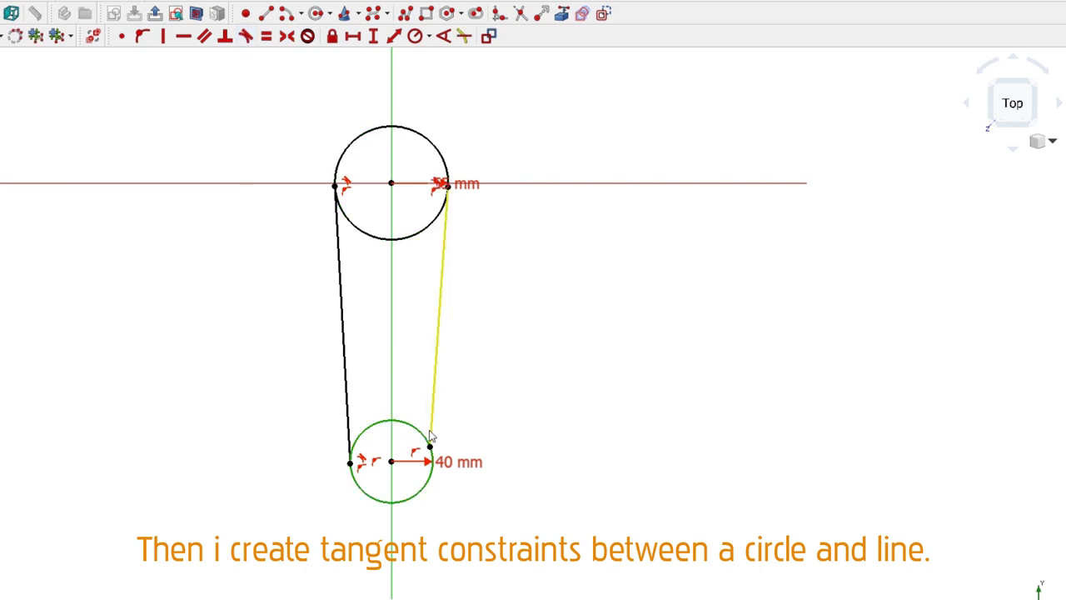
{"action": "left_click", "coordinate": [431, 436]}
{"action": "left_click", "coordinate": [248, 37]}
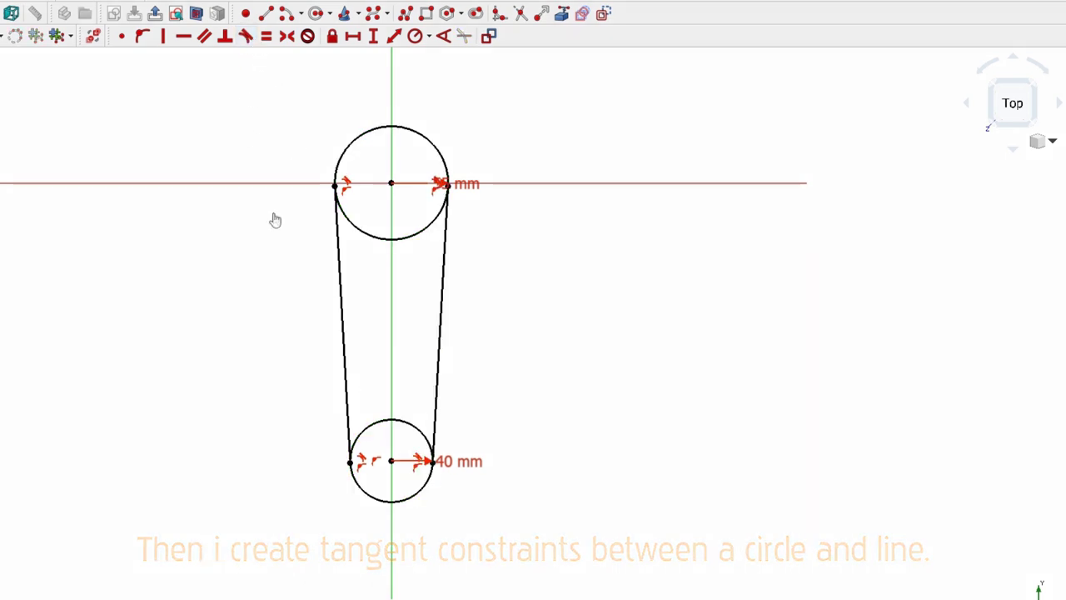
{"action": "left_click", "coordinate": [508, 14]}
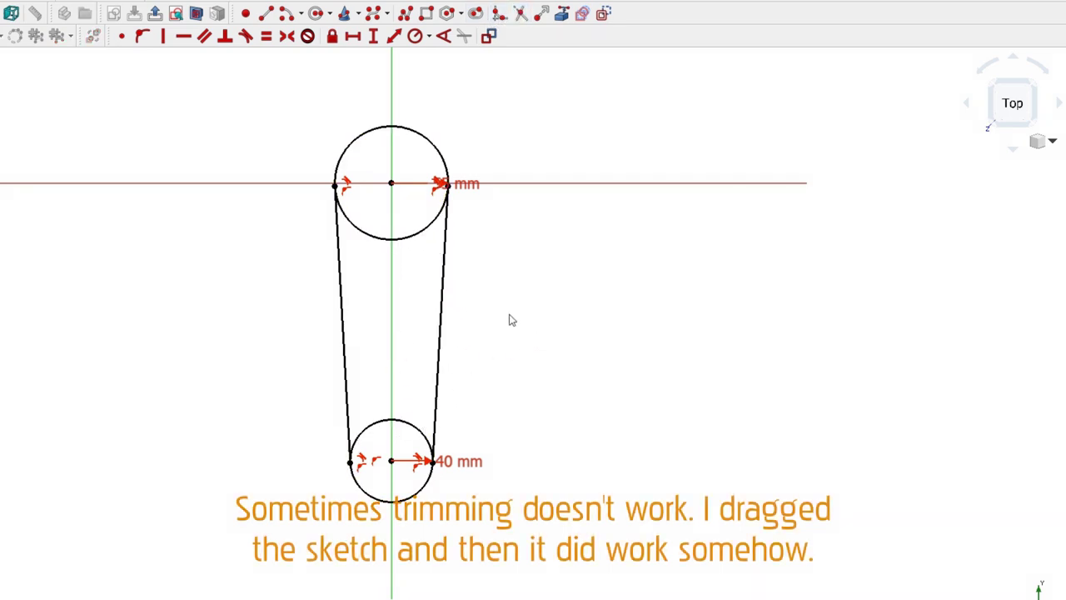
- Nudge the sketch geometry and trim away the lower circle's inner arc
{"action": "scroll", "coordinate": [450, 475], "scroll_direction": "up", "scroll_amount": 8}
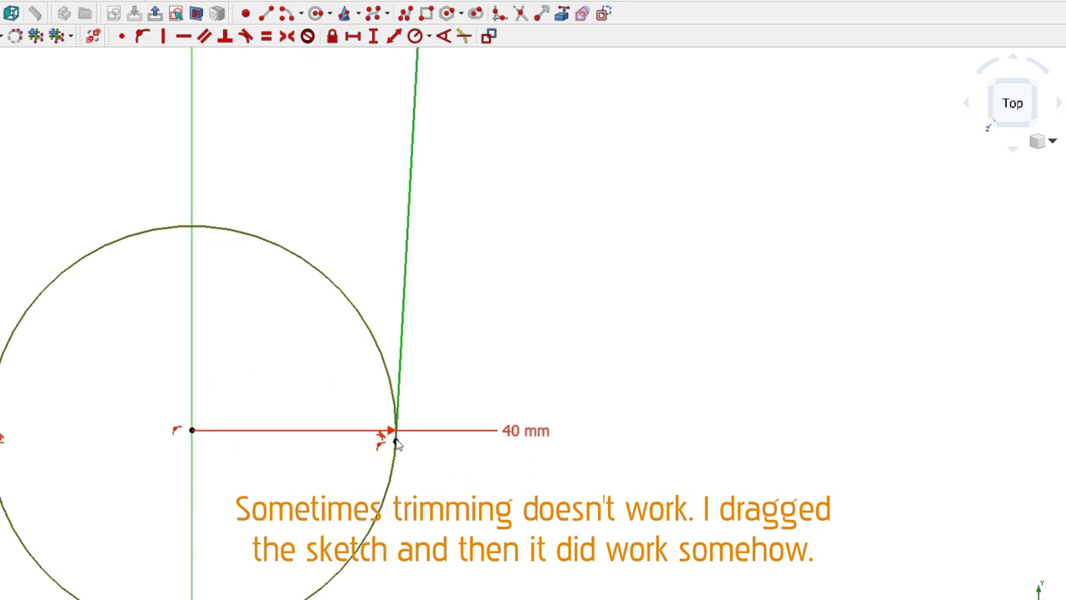
{"action": "mouse_move", "coordinate": [397, 441]}
{"action": "left_mouse_down"}
{"action": "mouse_move", "coordinate": [410, 388]}
{"action": "mouse_move", "coordinate": [430, 361]}
{"action": "left_mouse_up"}
{"action": "scroll", "coordinate": [442, 392], "scroll_direction": "down", "scroll_amount": 4}
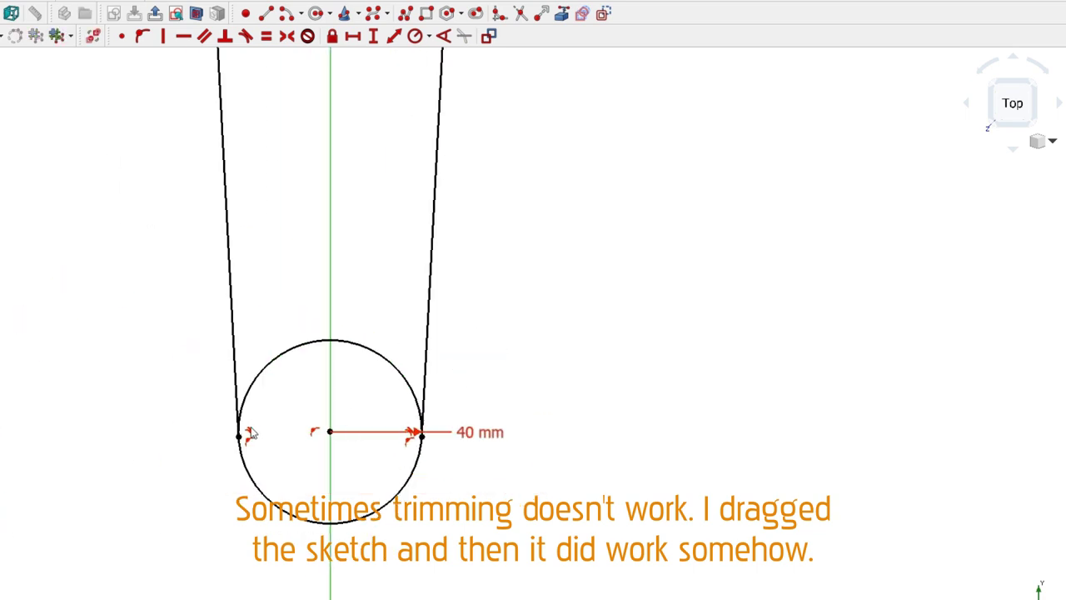
{"action": "left_click_drag", "start_coordinate": [245, 439], "coordinate": [247, 358]}
{"action": "scroll", "coordinate": [250, 371], "scroll_direction": "down", "scroll_amount": 4}
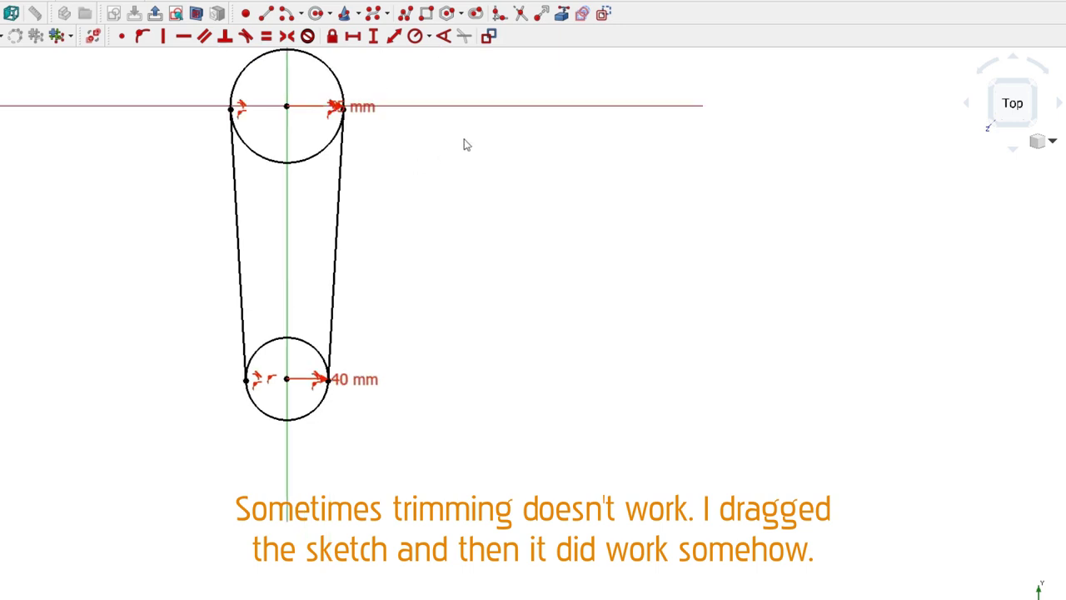
{"action": "left_click", "coordinate": [521, 10]}
{"action": "left_click", "coordinate": [271, 340]}
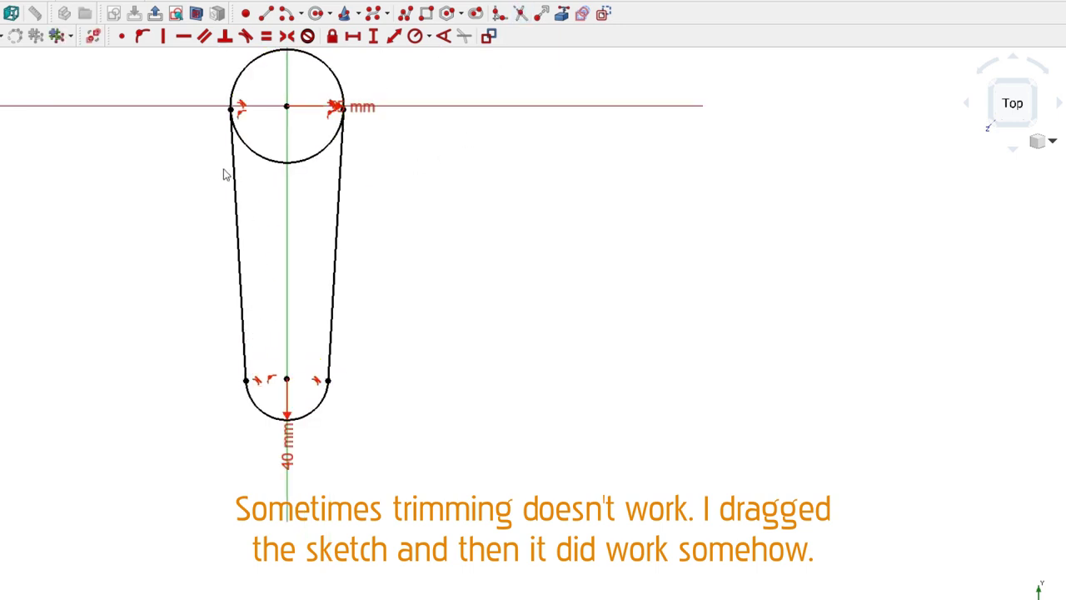
- Slide the tangent points down the upper circle and trim its inner lower arc
{"action": "middle_click_drag", "start_coordinate": [223, 174], "coordinate": [225, 242]}
{"action": "scroll", "coordinate": [250, 225], "scroll_direction": "up", "scroll_amount": 5}
{"action": "left_click_drag", "start_coordinate": [326, 215], "coordinate": [397, 269]}
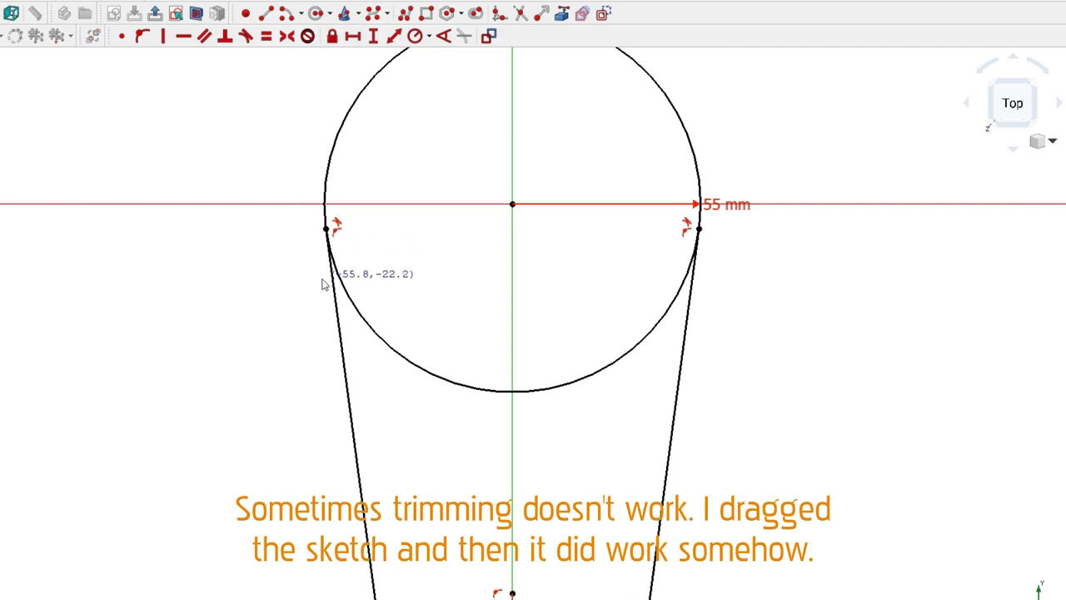
{"action": "left_click", "coordinate": [522, 15]}
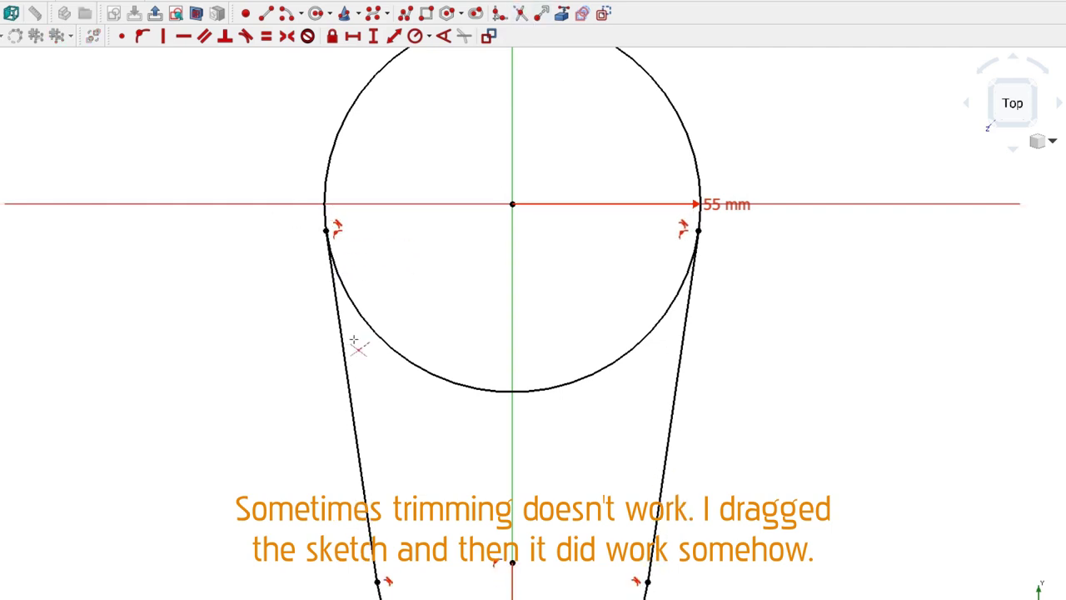
{"action": "left_click", "coordinate": [375, 333]}
{"action": "scroll", "coordinate": [409, 305], "scroll_direction": "down", "scroll_amount": 4}
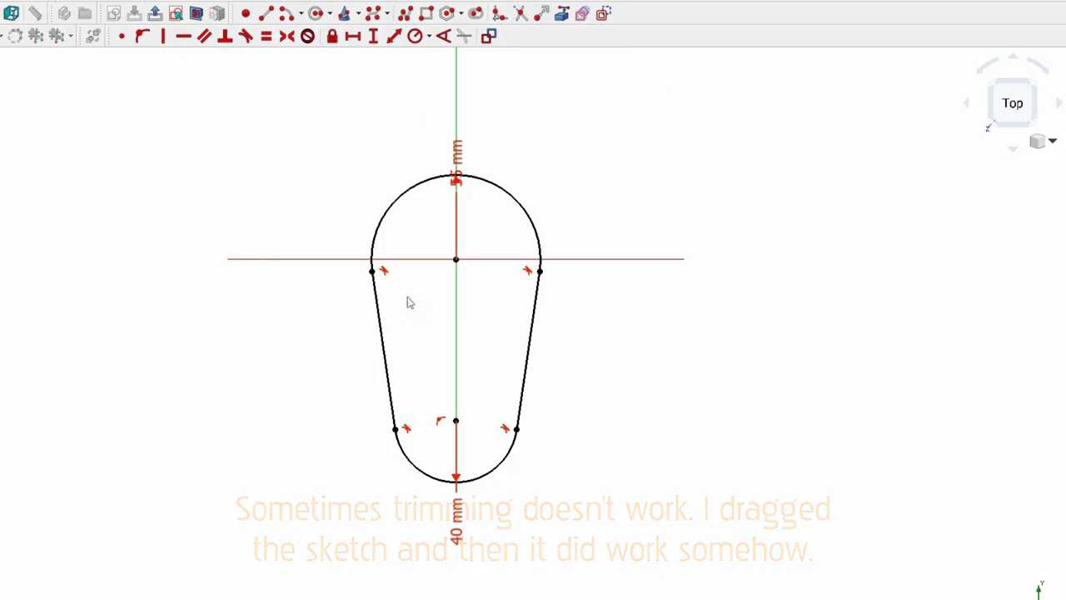
{"action": "left_click", "coordinate": [528, 315]}
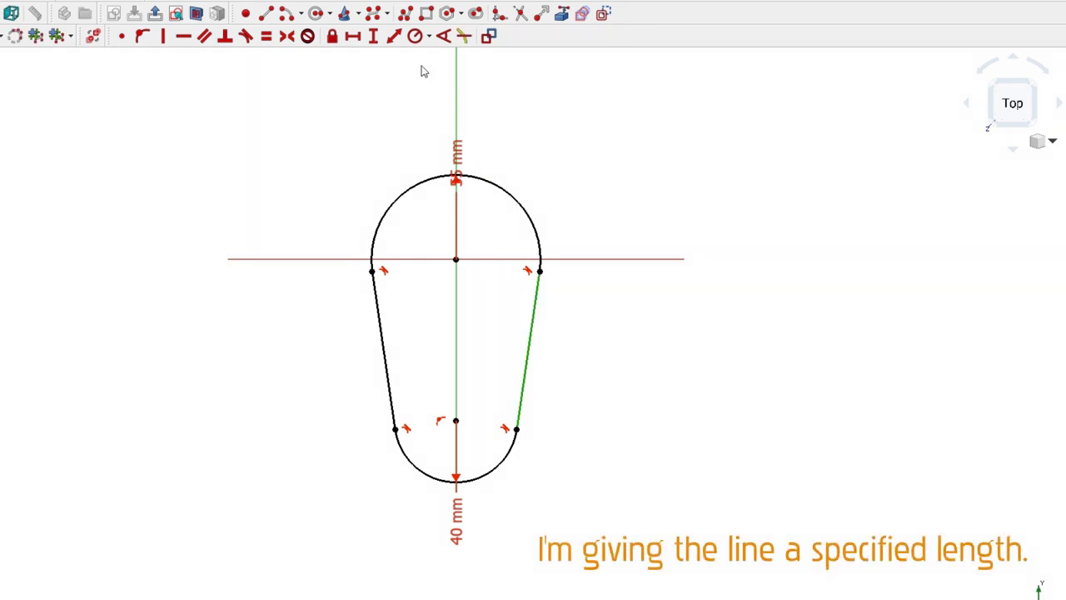
- Constrain the right side line to 170 mm and move the 55, 170 and 40 mm dimensions aside
{"action": "left_click", "coordinate": [398, 39]}
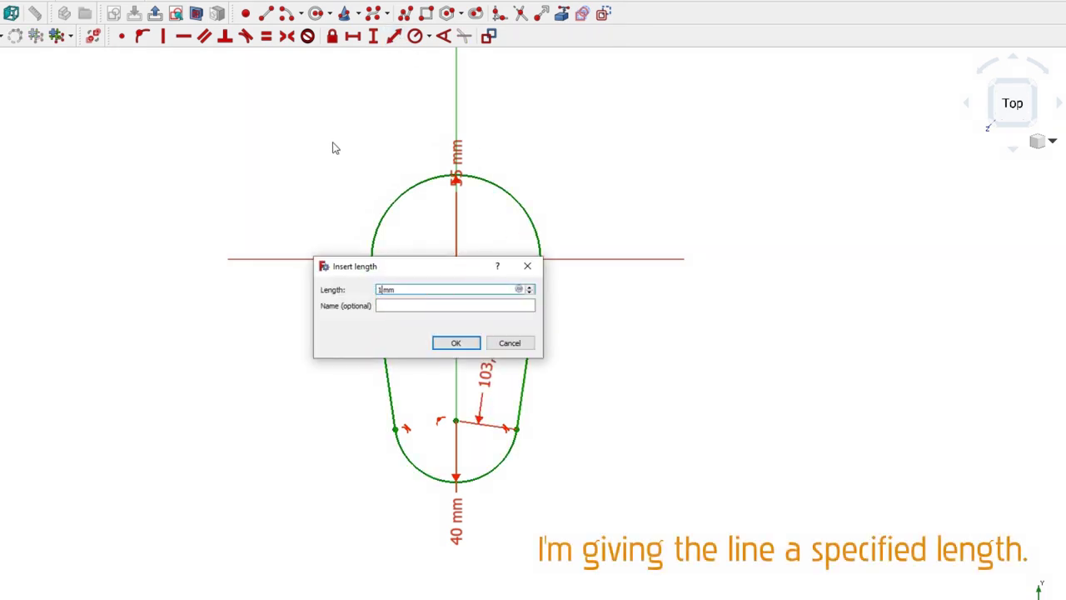
{"action": "key", "text": "Return"}
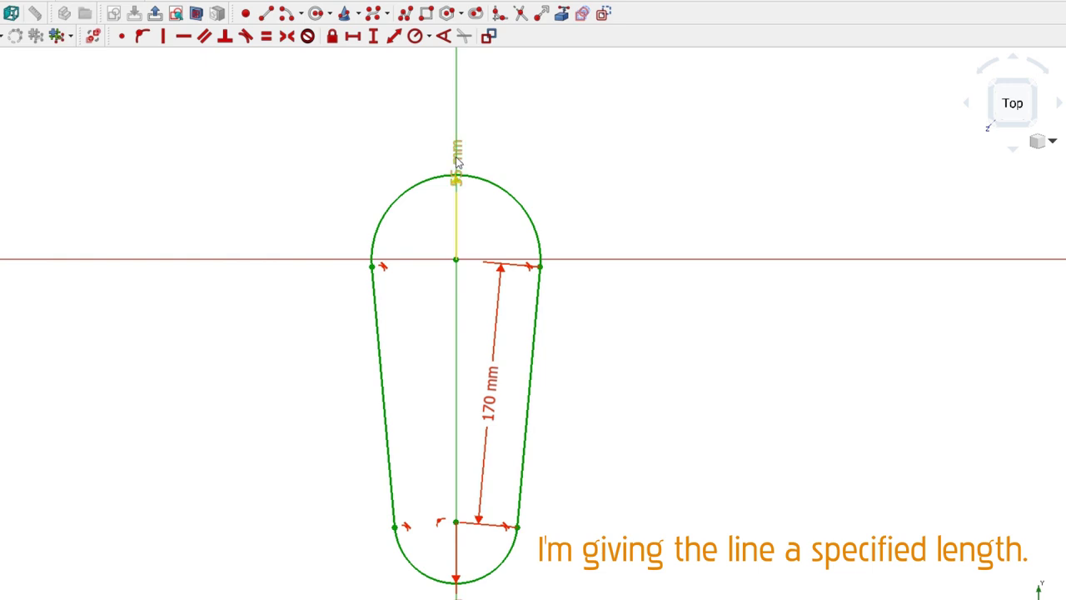
{"action": "left_click_drag", "start_coordinate": [457, 159], "coordinate": [533, 145]}
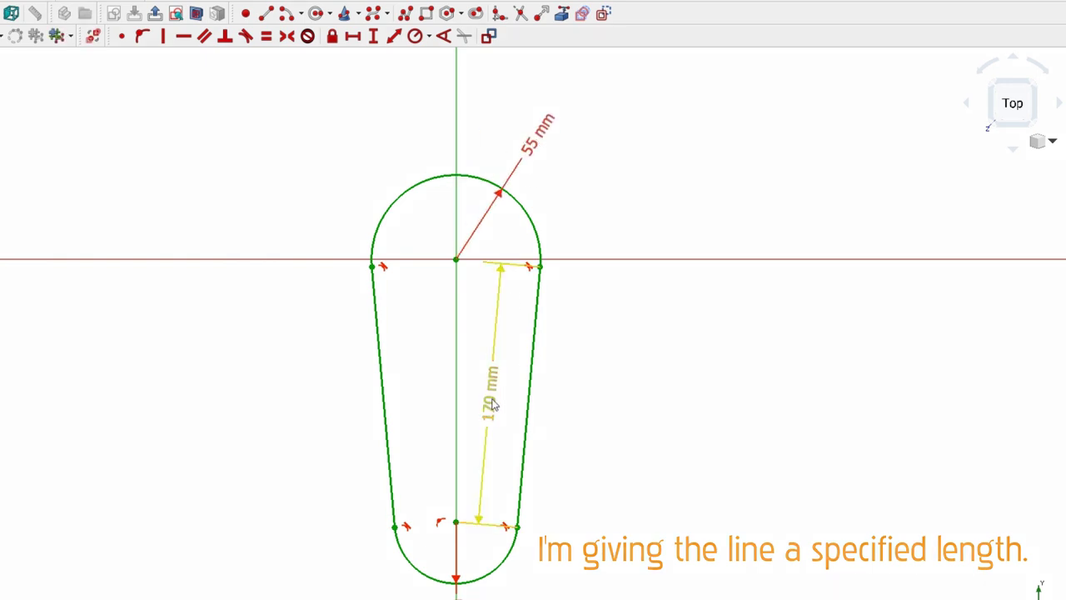
{"action": "left_click_drag", "start_coordinate": [490, 403], "coordinate": [581, 403]}
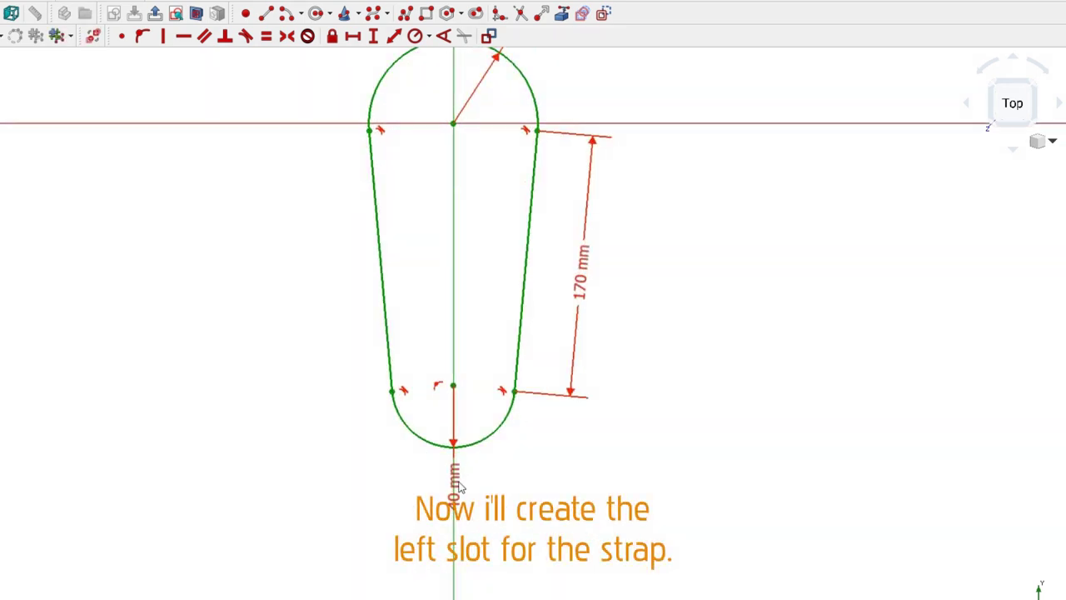
{"action": "left_click_drag", "start_coordinate": [454, 487], "coordinate": [515, 504]}
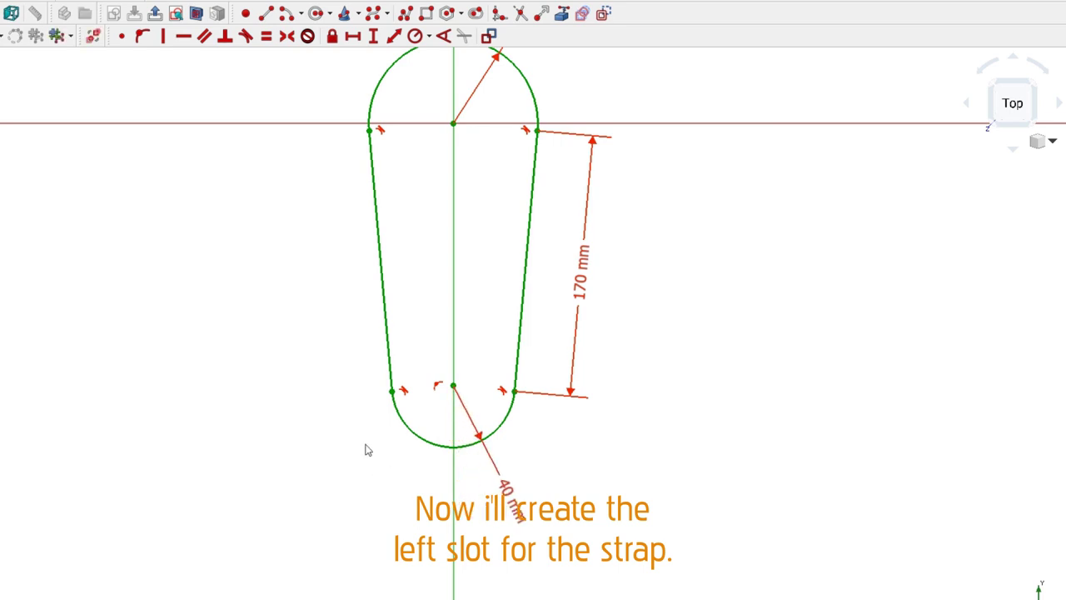
{"action": "middle_click_drag", "start_coordinate": [284, 331], "coordinate": [269, 405]}
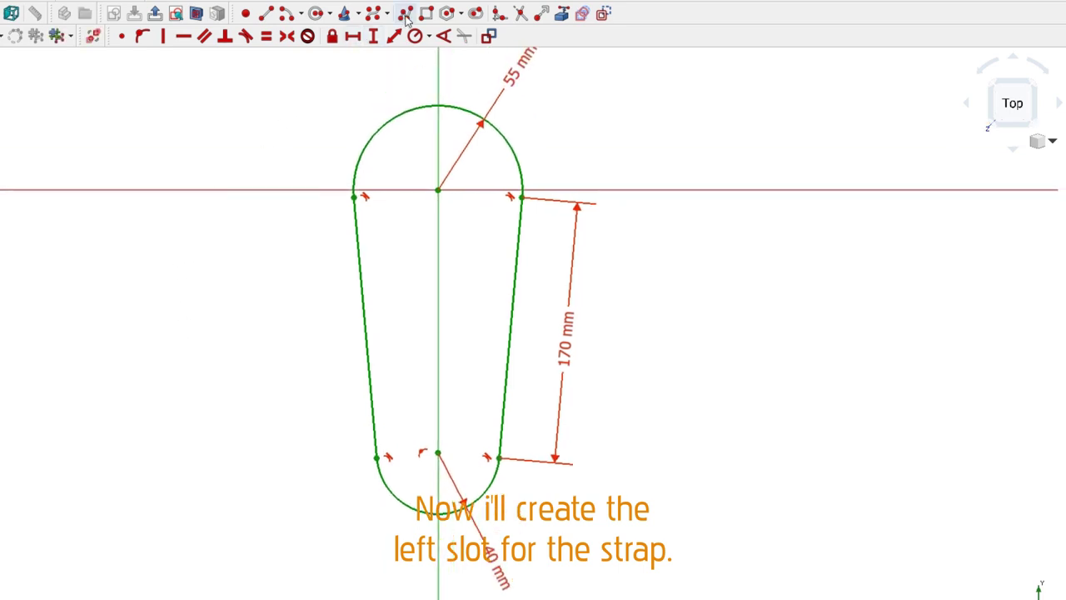
- Draw a closed four-sided slot outline left of centre, starting on the horizontal axis
{"action": "scroll", "coordinate": [383, 159], "scroll_direction": "up", "scroll_amount": 2}
{"action": "scroll", "coordinate": [372, 205], "scroll_direction": "up", "scroll_amount": 3}
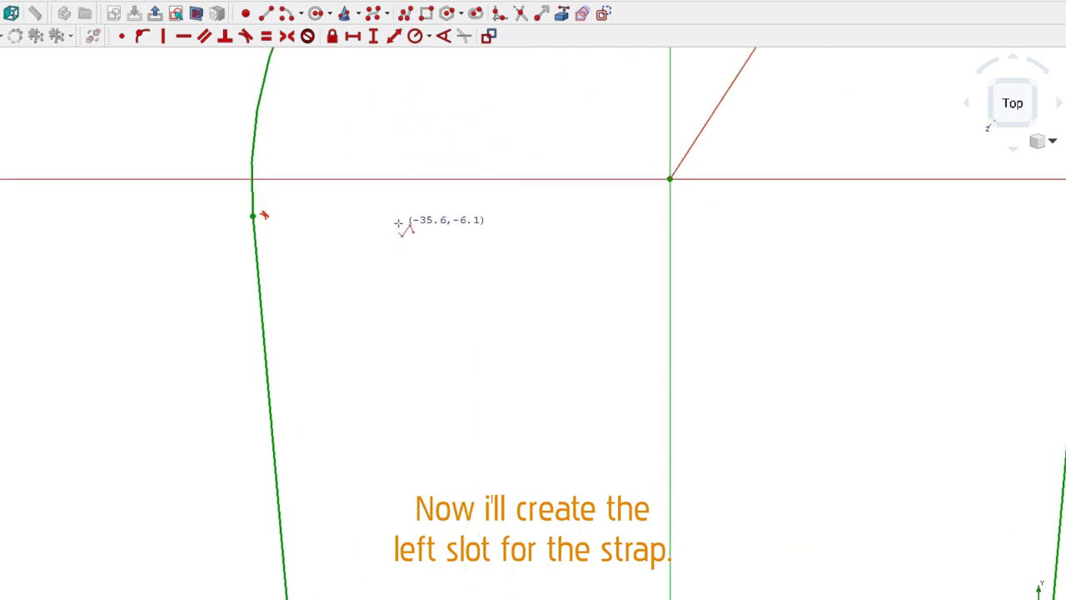
{"action": "left_click", "coordinate": [404, 179]}
{"action": "left_click", "coordinate": [316, 199]}
{"action": "scroll", "coordinate": [316, 199], "scroll_direction": "down", "scroll_amount": 2}
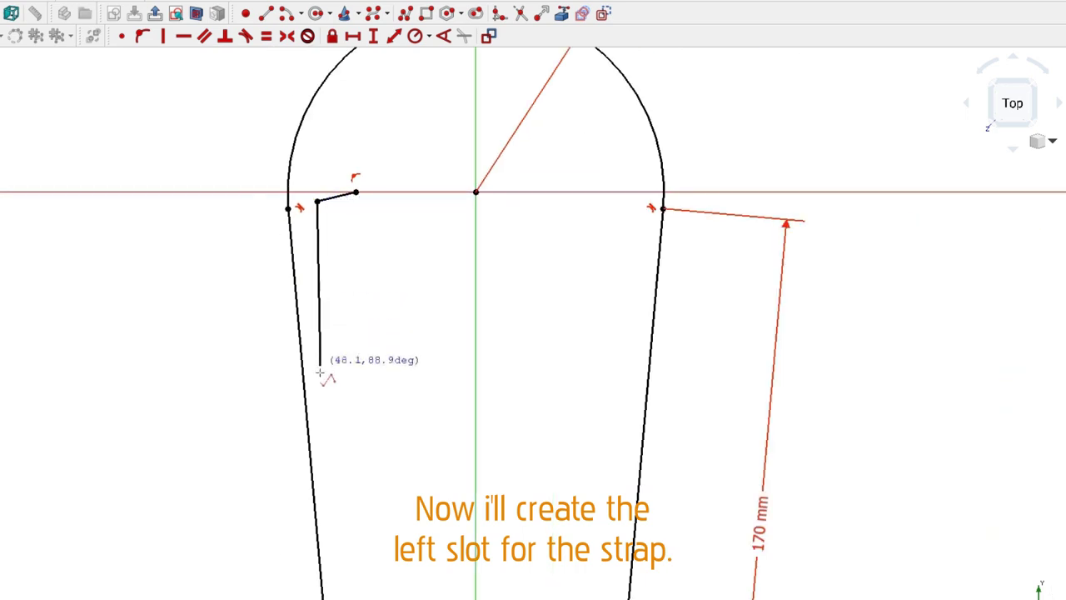
{"action": "left_click", "coordinate": [338, 422]}
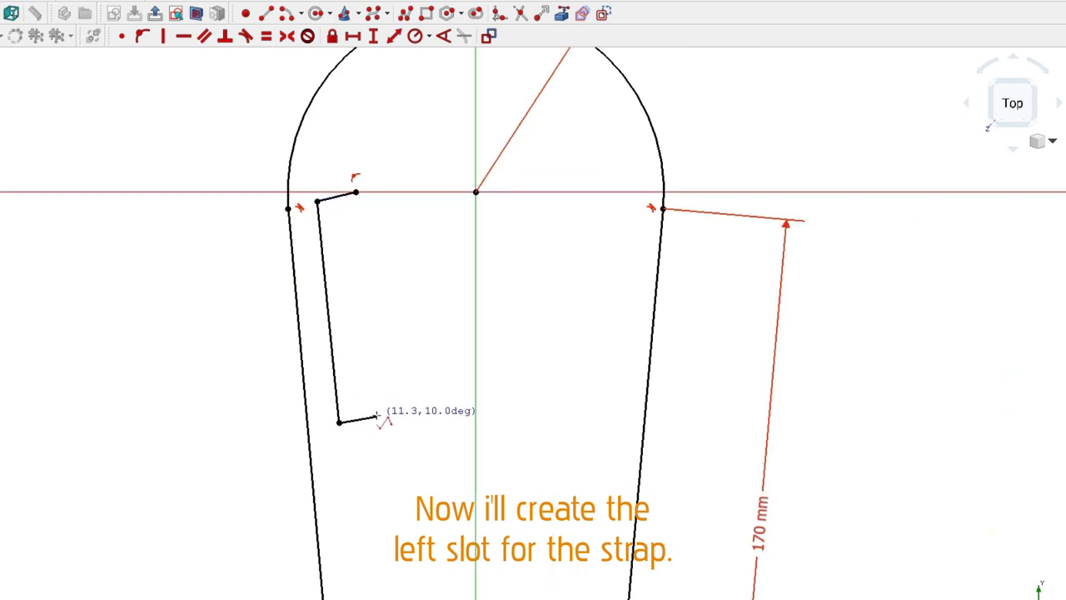
{"action": "left_click", "coordinate": [378, 416]}
{"action": "left_click", "coordinate": [355, 193]}
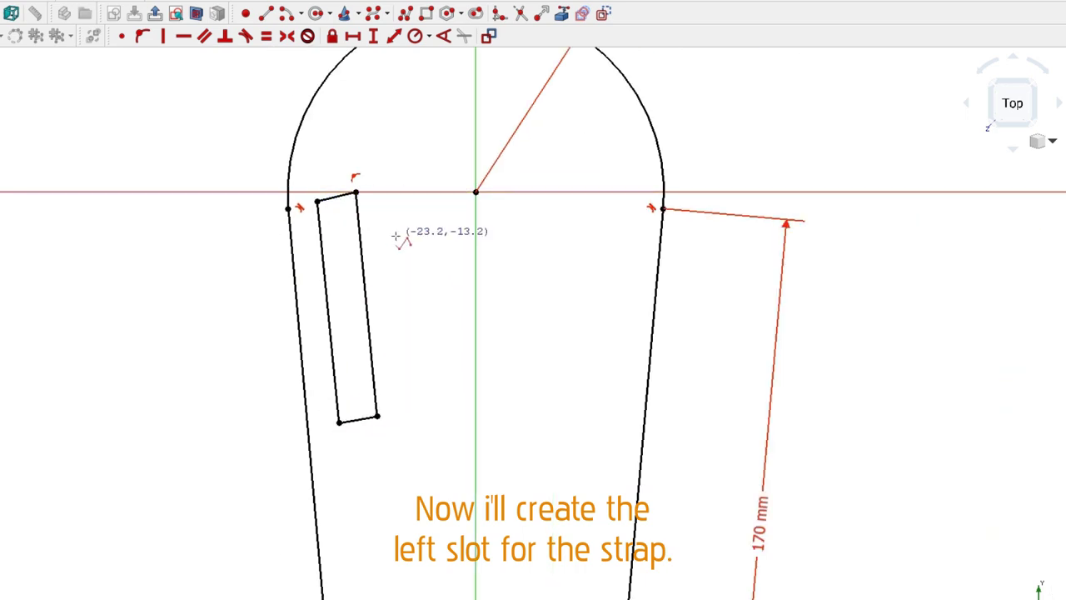
- Make the slot's corner edges perpendicular and its long edges parallel
{"action": "scroll", "coordinate": [332, 211], "scroll_direction": "up", "scroll_amount": 2}
{"action": "left_click", "coordinate": [324, 203]}
{"action": "left_click", "coordinate": [370, 207]}
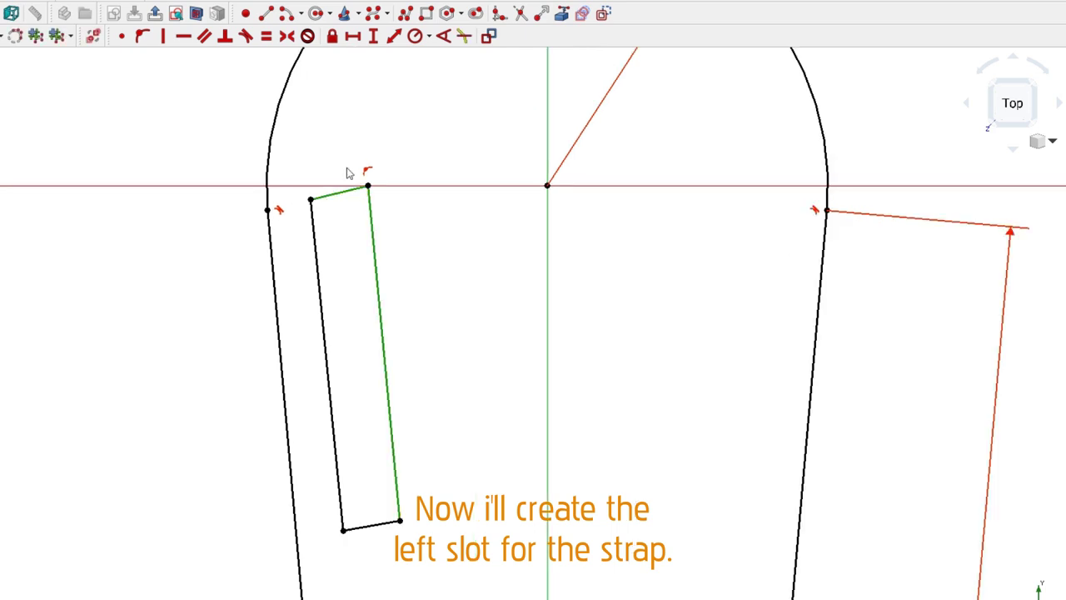
{"action": "left_click", "coordinate": [224, 36]}
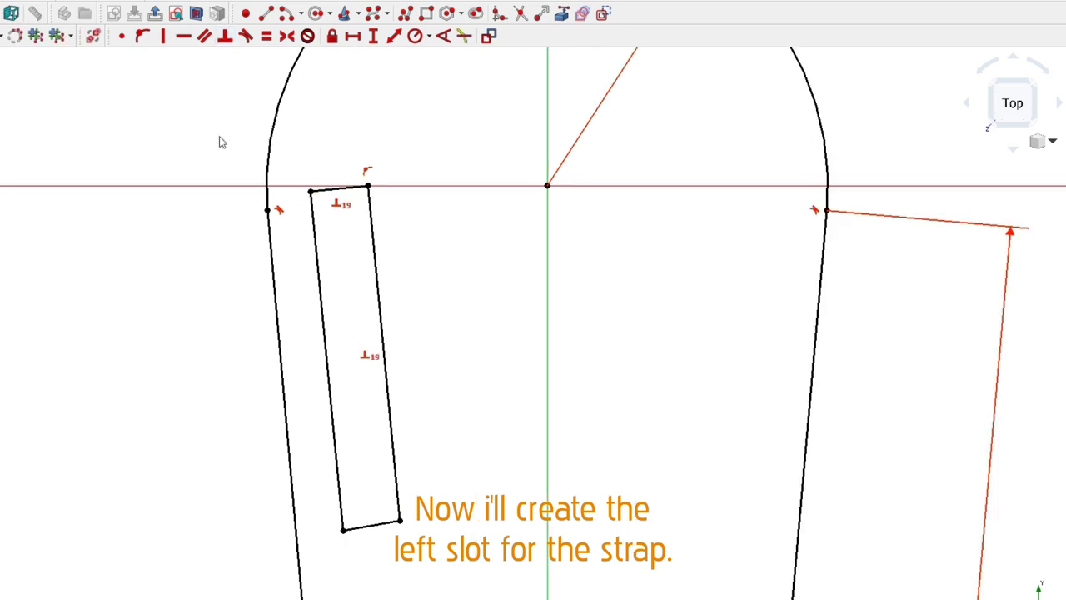
{"action": "left_click", "coordinate": [314, 230]}
{"action": "left_click", "coordinate": [204, 35]}
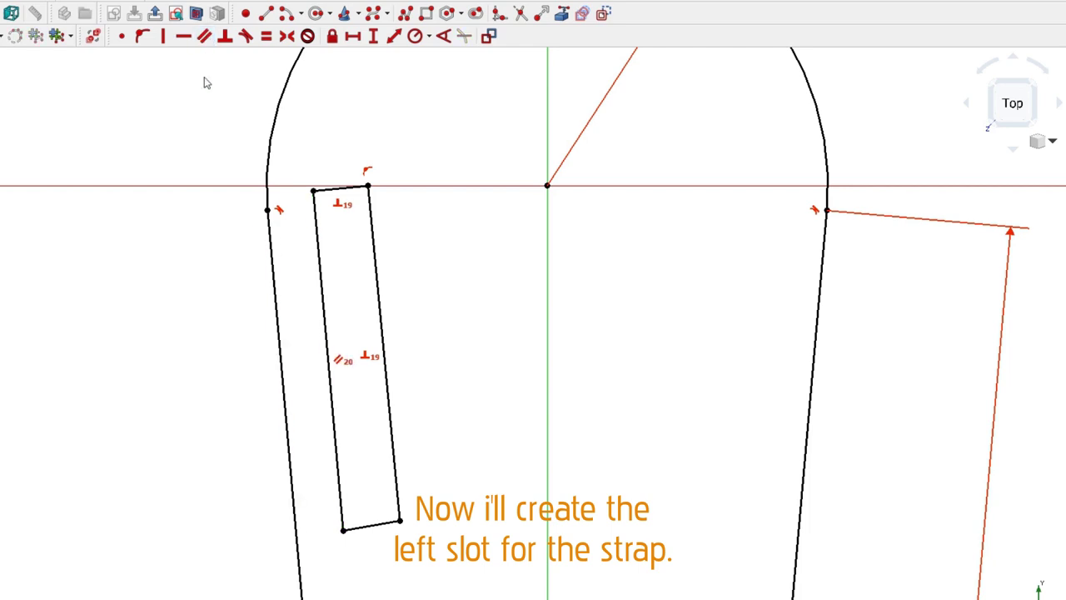
{"action": "left_click", "coordinate": [358, 526]}
{"action": "left_click", "coordinate": [342, 504]}
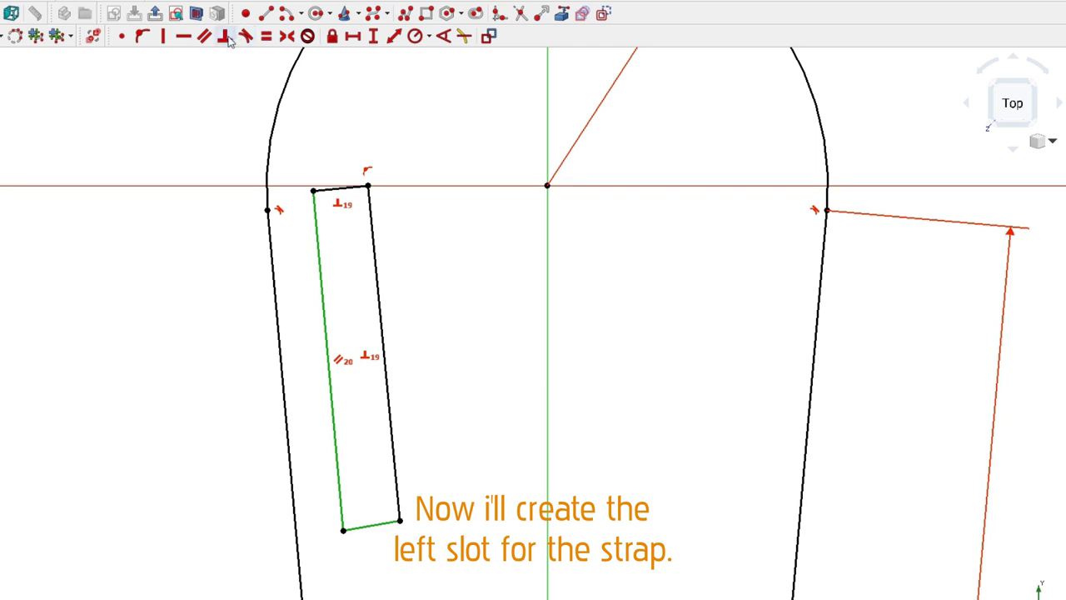
{"action": "left_click", "coordinate": [225, 36]}
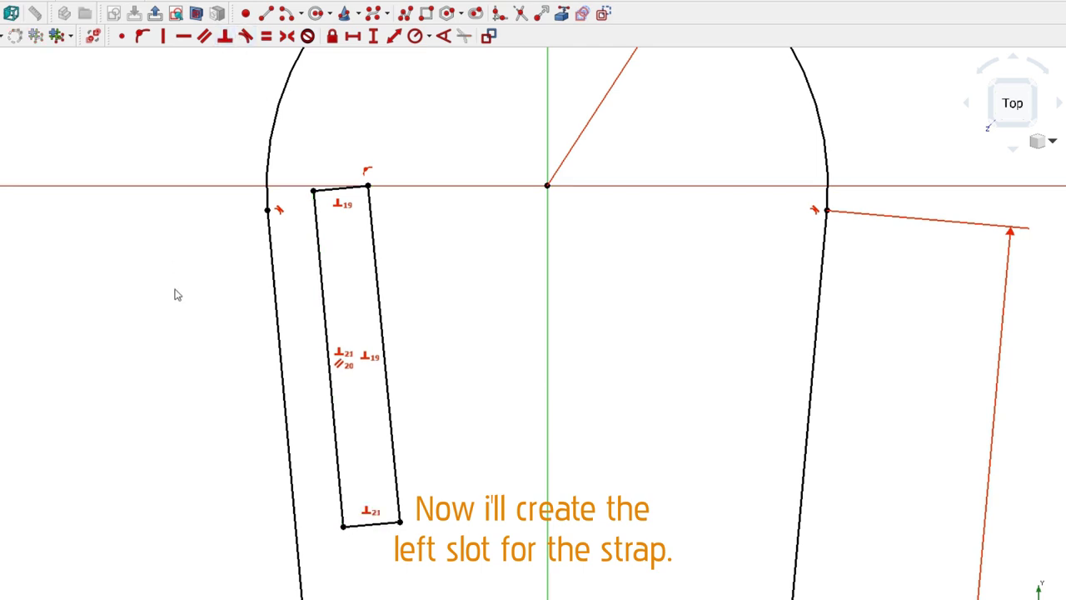
- Set the slot width to 1,9 mm as a thin parallel strip, moving the dimension above
{"action": "left_click", "coordinate": [331, 188]}
{"action": "left_click", "coordinate": [391, 37]}
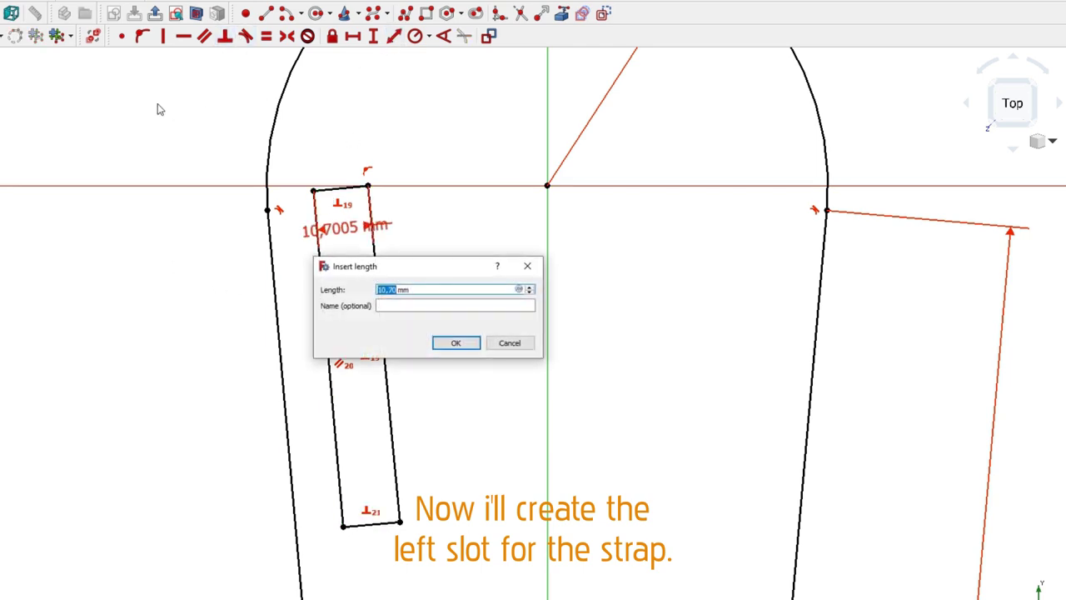
{"action": "key", "text": "Return"}
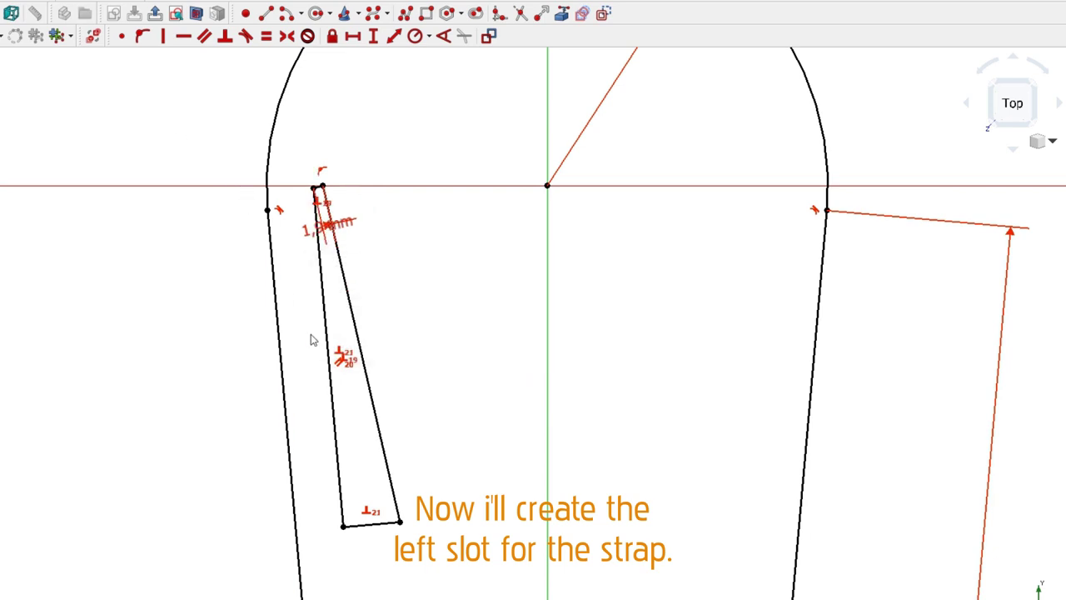
{"action": "left_click", "coordinate": [393, 495]}
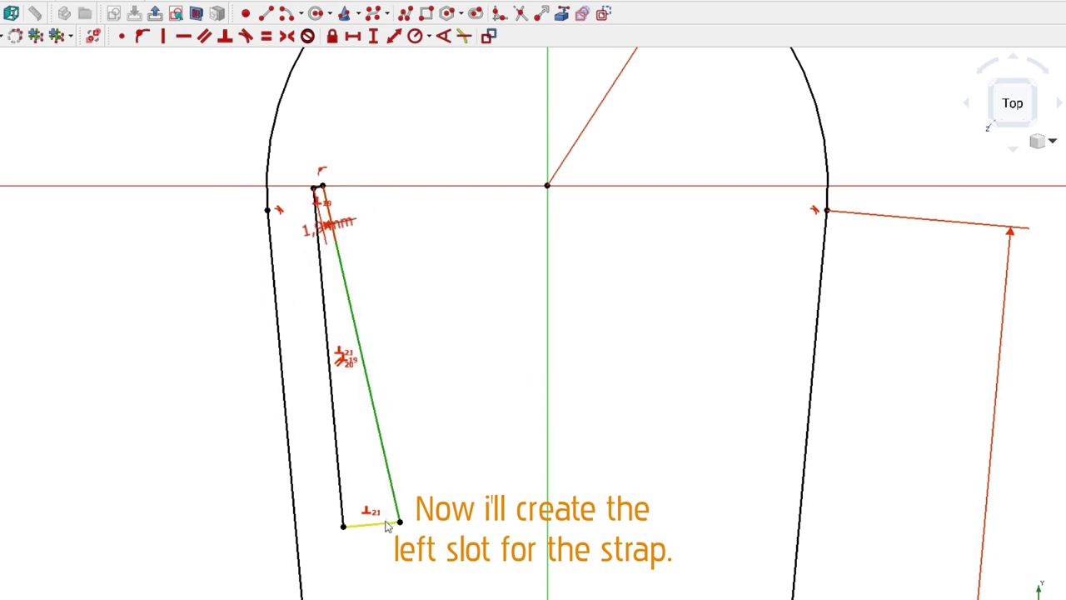
{"action": "left_click", "coordinate": [225, 37]}
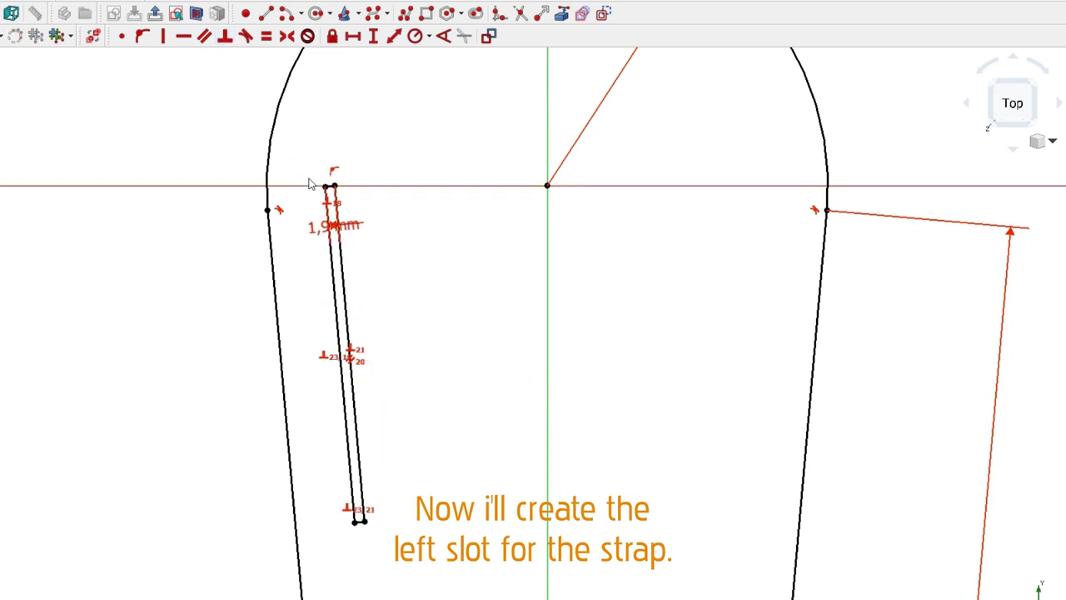
{"action": "scroll", "coordinate": [317, 174], "scroll_direction": "up", "scroll_amount": 1}
{"action": "scroll", "coordinate": [317, 174], "scroll_direction": "up", "scroll_amount": 1}
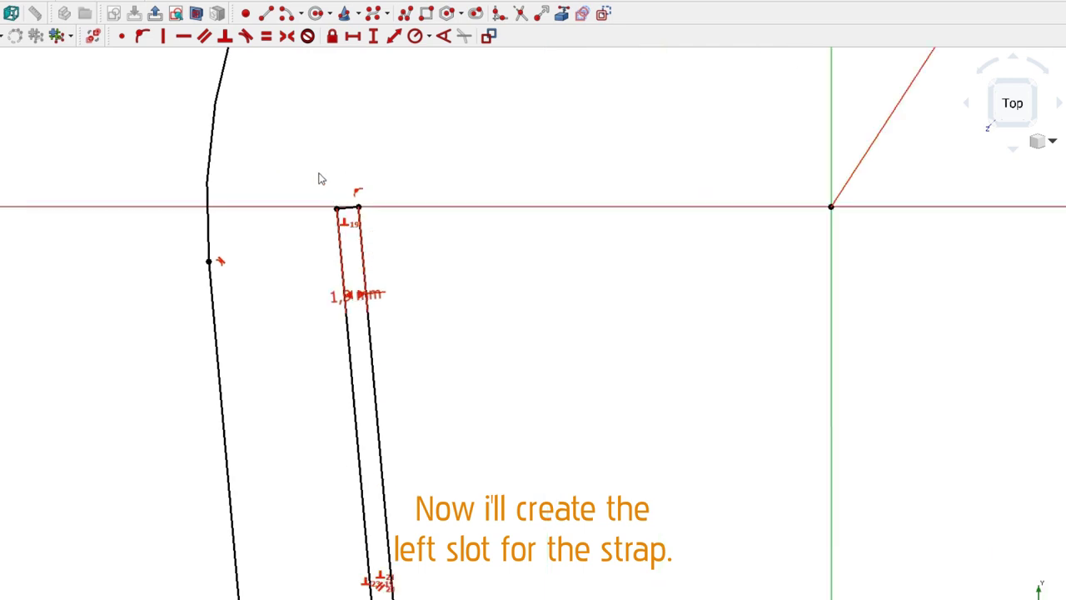
{"action": "left_click_drag", "start_coordinate": [314, 172], "coordinate": [268, 145]}
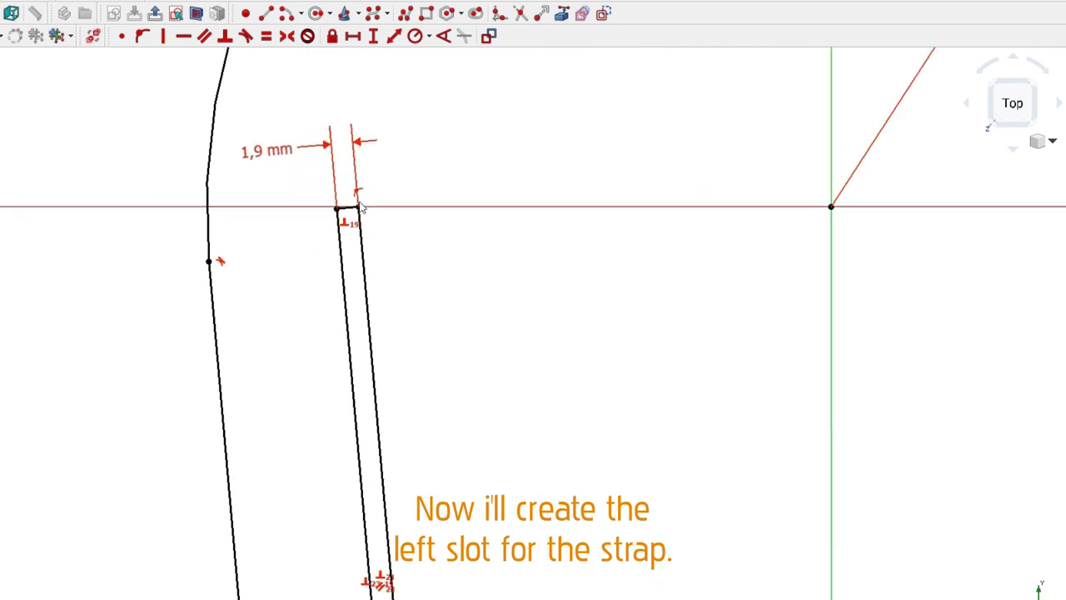
- Place the slot 48 mm from the vertical axis and give it a 54 mm length
{"action": "left_click", "coordinate": [832, 183]}
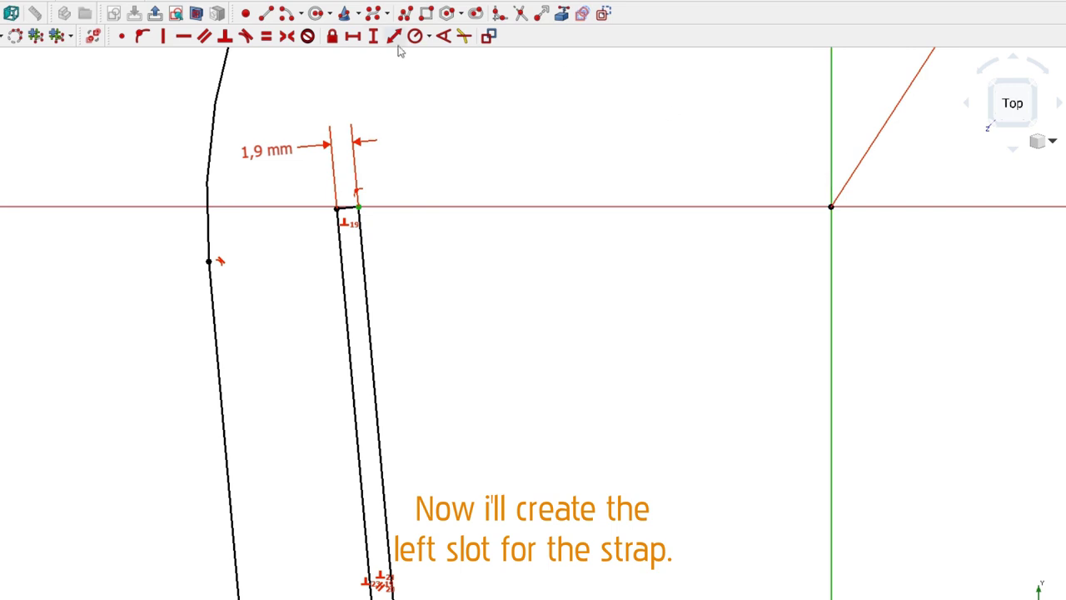
{"action": "left_click", "coordinate": [352, 36]}
{"action": "type", "text": "48"}
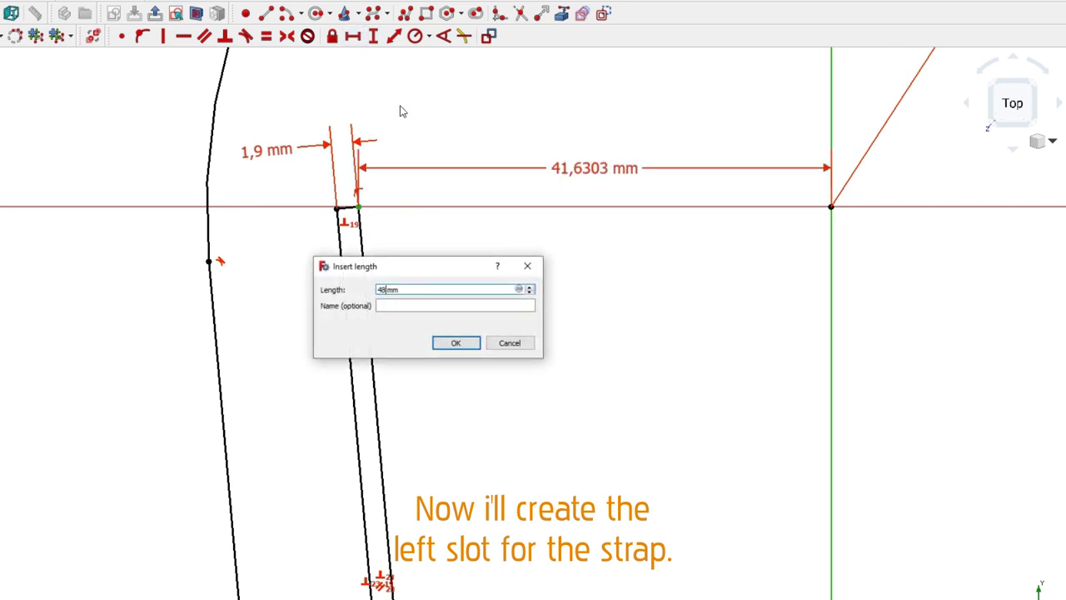
{"action": "key", "text": "Return"}
{"action": "scroll", "coordinate": [400, 111], "scroll_direction": "down", "scroll_amount": 2}
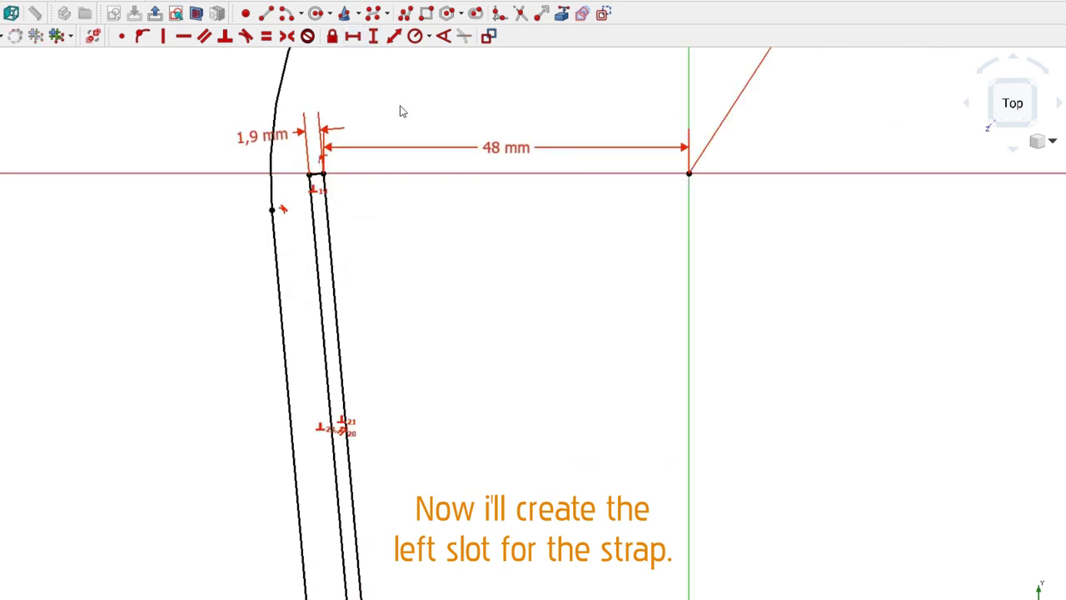
{"action": "left_click", "coordinate": [318, 261]}
{"action": "left_click", "coordinate": [397, 48]}
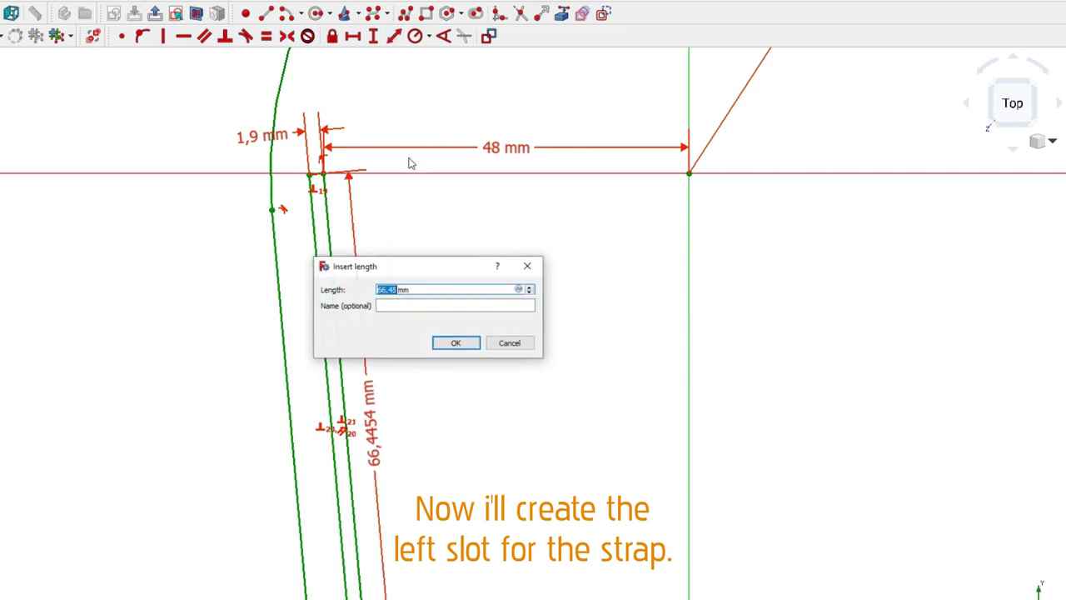
{"action": "type", "text": "5"}
{"action": "key", "text": "Return"}
{"action": "scroll", "coordinate": [397, 193], "scroll_direction": "down", "scroll_amount": 2}
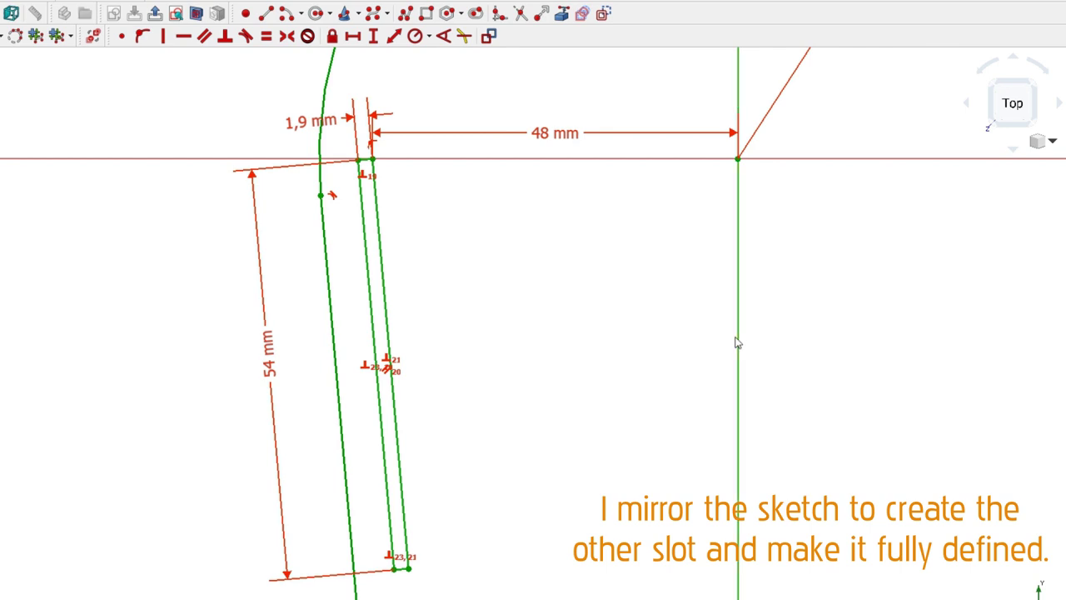
{"action": "scroll", "coordinate": [520, 336], "scroll_direction": "down", "scroll_amount": 3}
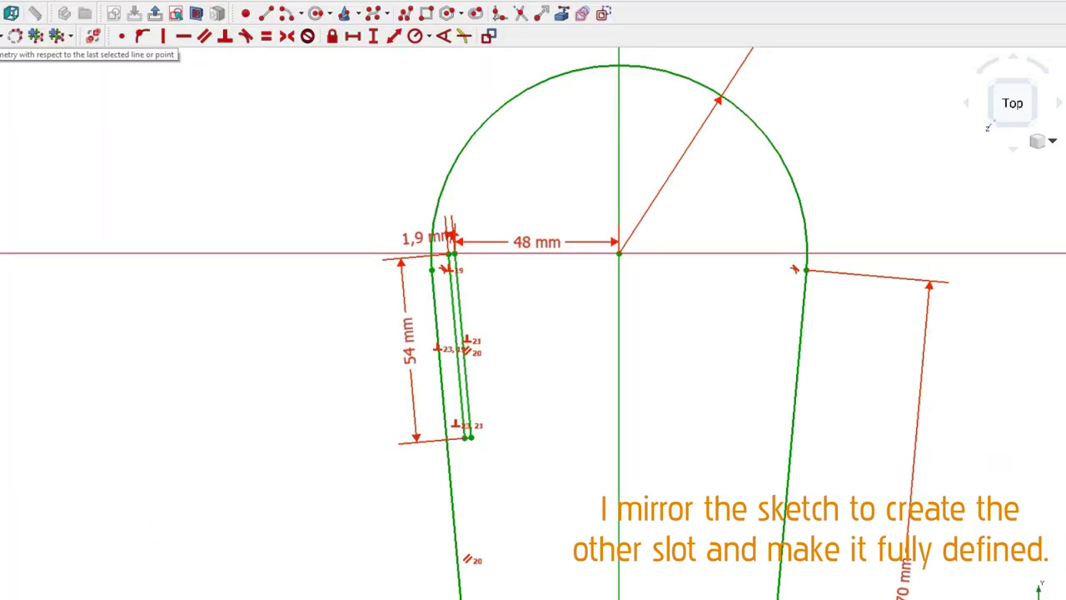
- Mirror the left slot to the right and pin its top corner onto the horizontal axis
{"action": "left_click", "coordinate": [35, 36]}
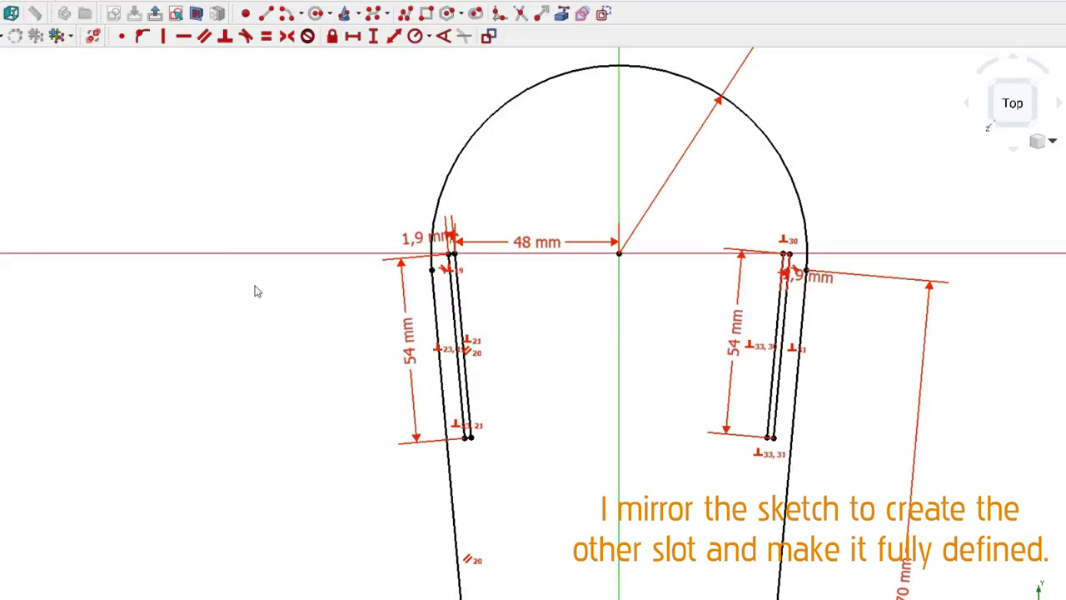
{"action": "middle_click_drag", "start_coordinate": [258, 291], "coordinate": [72, 273]}
{"action": "scroll", "coordinate": [535, 190], "scroll_direction": "up", "scroll_amount": 2}
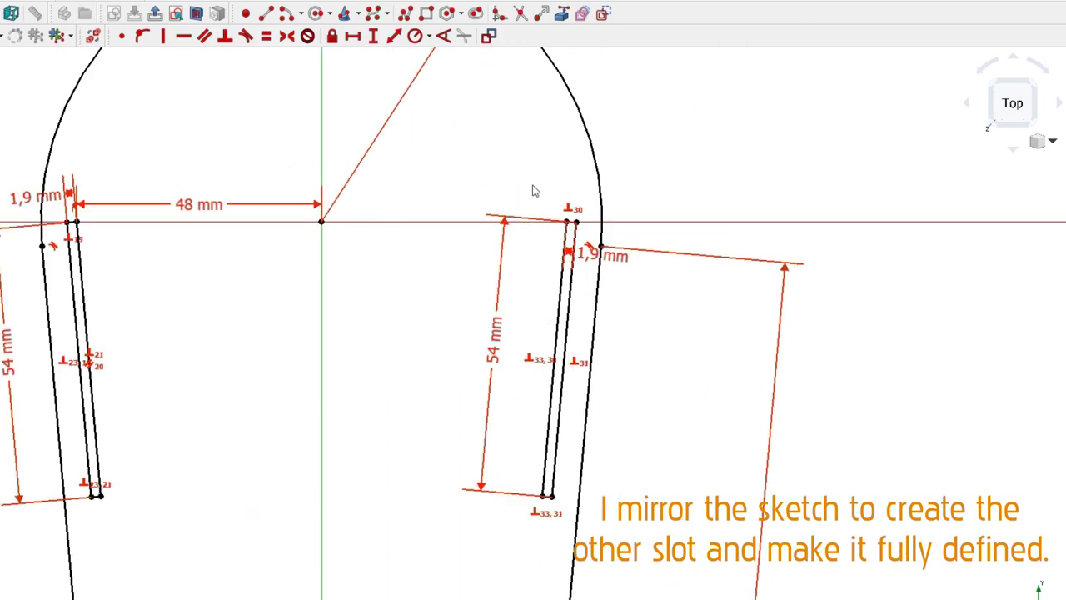
{"action": "left_click_drag", "start_coordinate": [567, 228], "coordinate": [548, 193]}
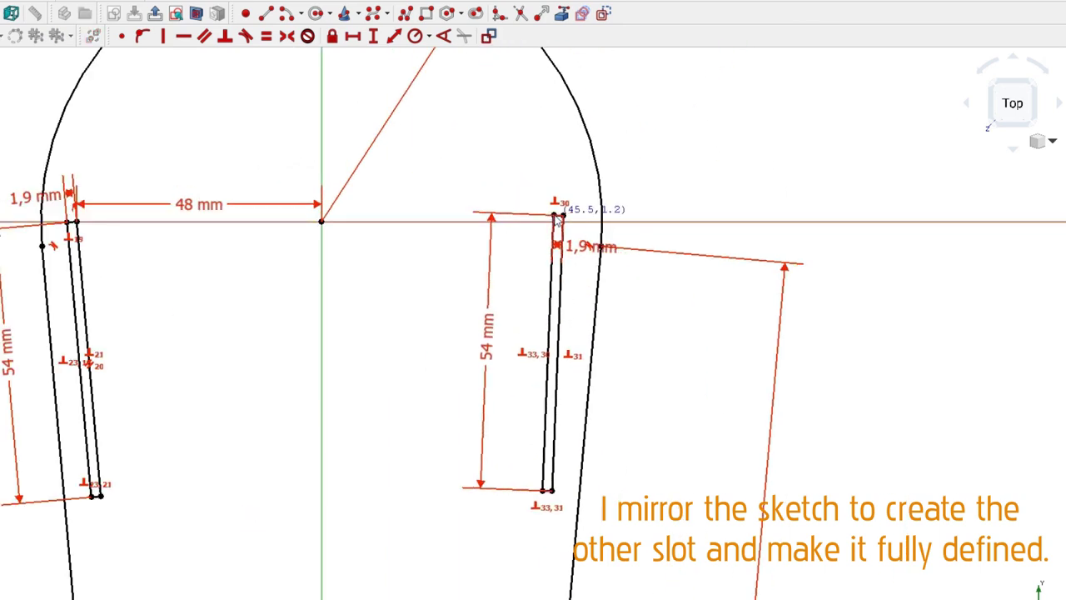
{"action": "scroll", "coordinate": [568, 237], "scroll_direction": "up", "scroll_amount": 3}
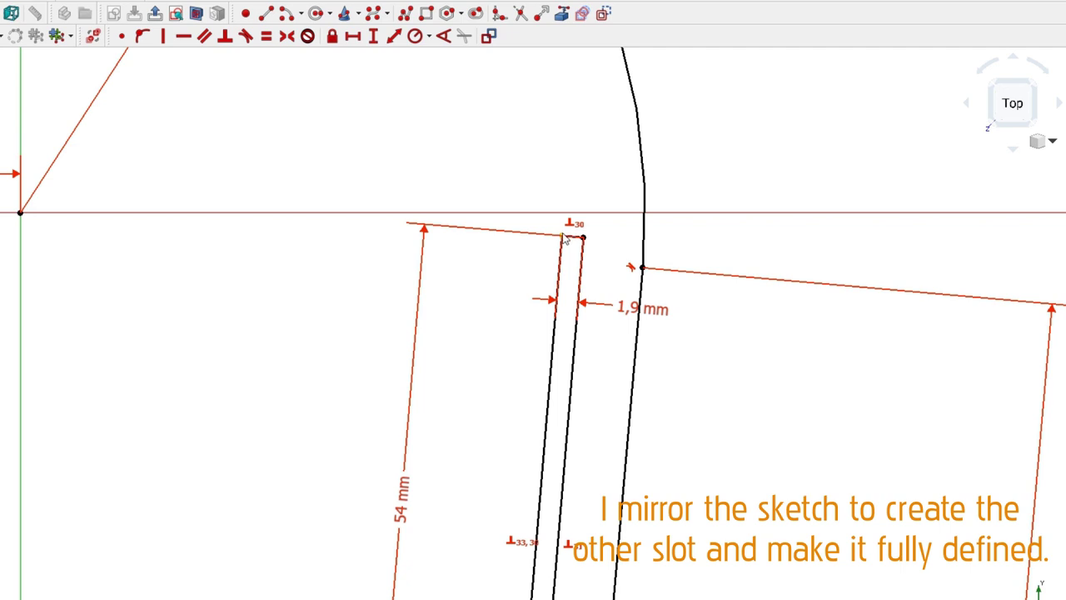
{"action": "left_click", "coordinate": [563, 236]}
{"action": "left_click", "coordinate": [546, 214]}
{"action": "left_click", "coordinate": [142, 36]}
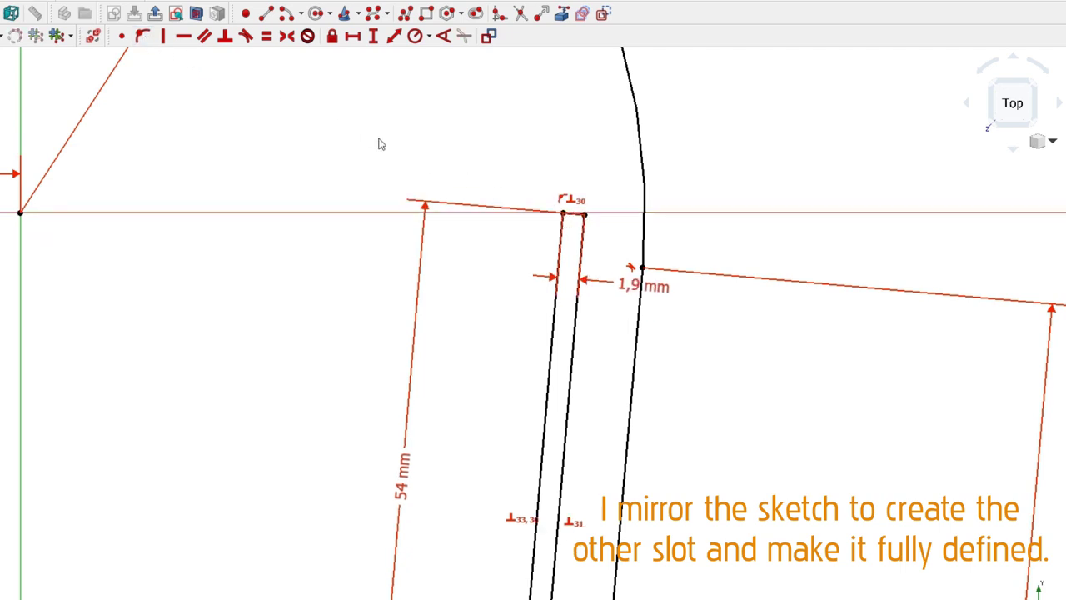
- Make the right slot's lines parallel and both slots symmetric about the vertical axis
{"action": "scroll", "coordinate": [612, 345], "scroll_direction": "down", "scroll_amount": 3}
{"action": "left_click", "coordinate": [595, 358]}
{"action": "left_click", "coordinate": [622, 367]}
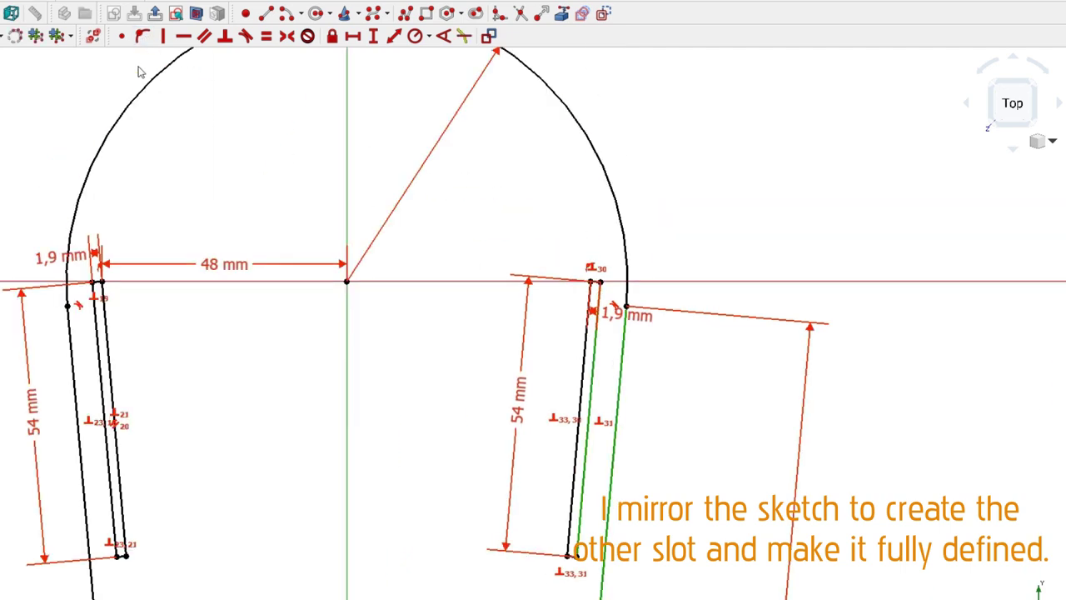
{"action": "left_click", "coordinate": [202, 38]}
{"action": "scroll", "coordinate": [498, 241], "scroll_direction": "down", "scroll_amount": 2}
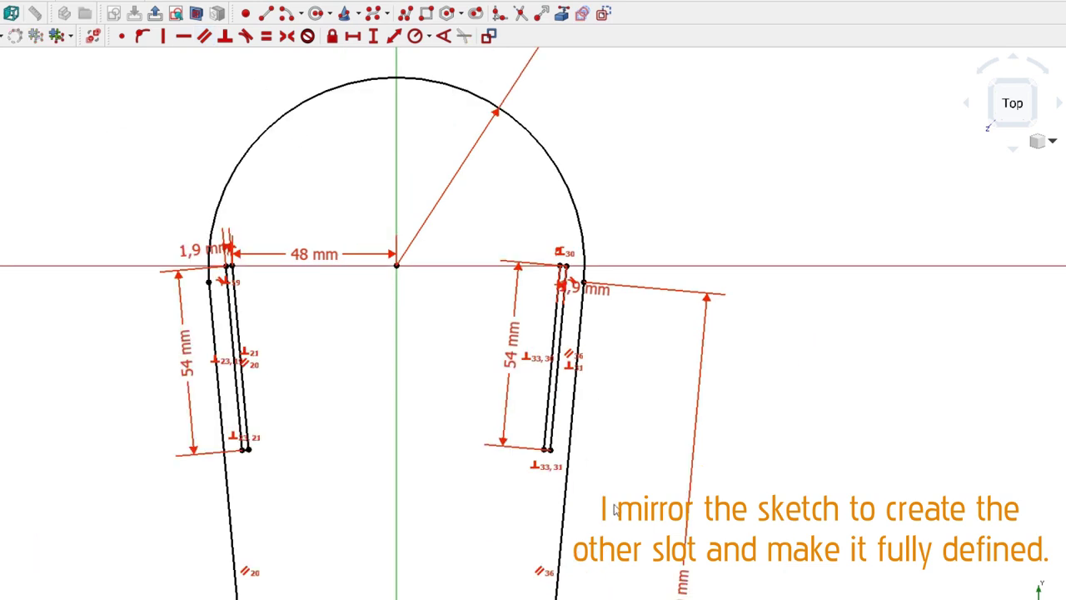
{"action": "scroll", "coordinate": [587, 481], "scroll_direction": "up", "scroll_amount": 2}
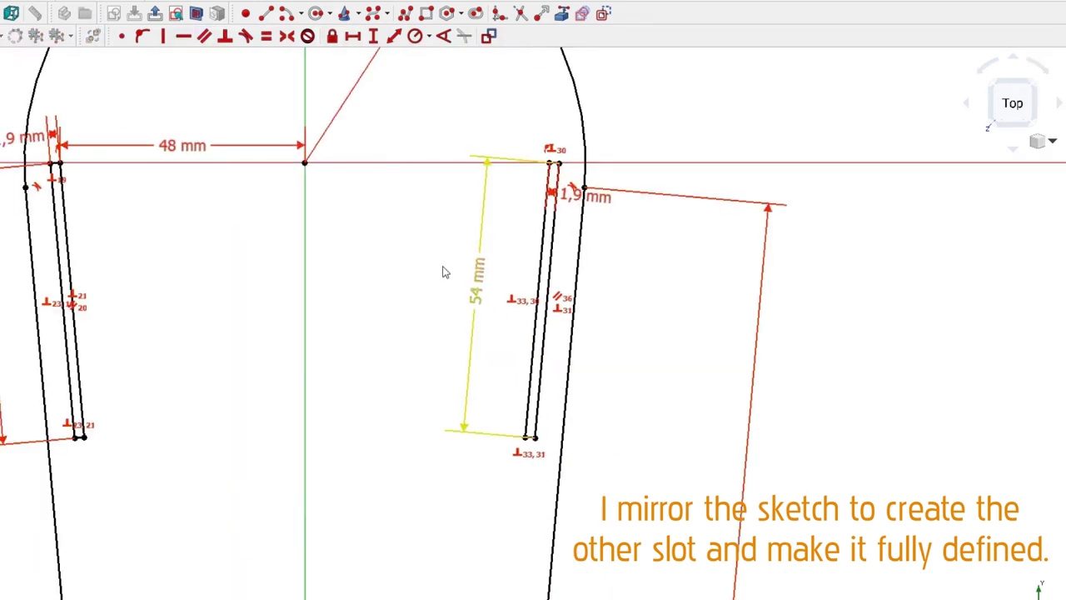
{"action": "left_click", "coordinate": [60, 165]}
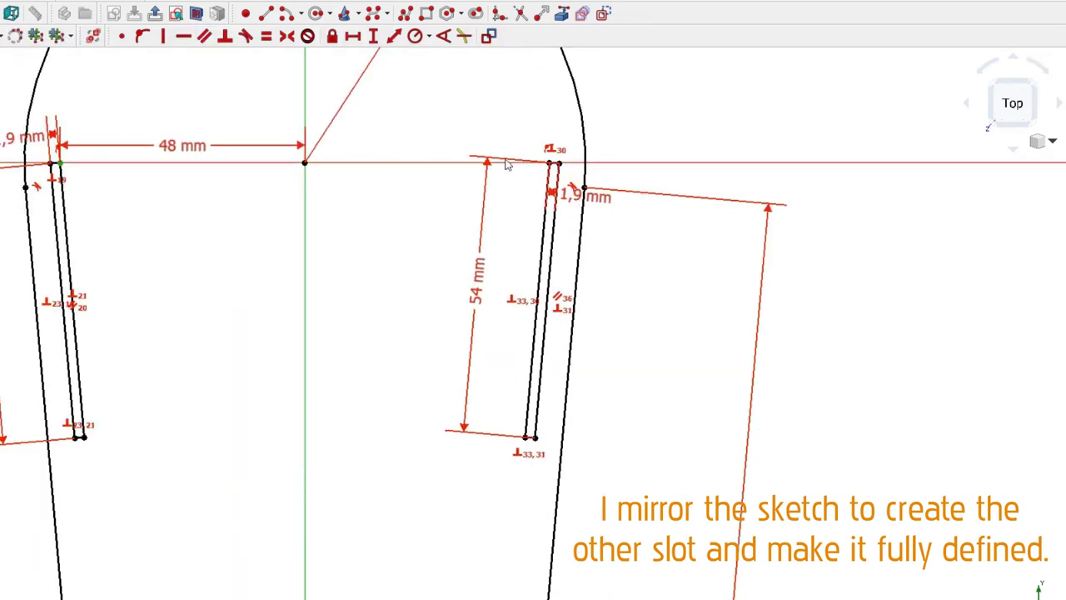
{"action": "left_click", "coordinate": [306, 177]}
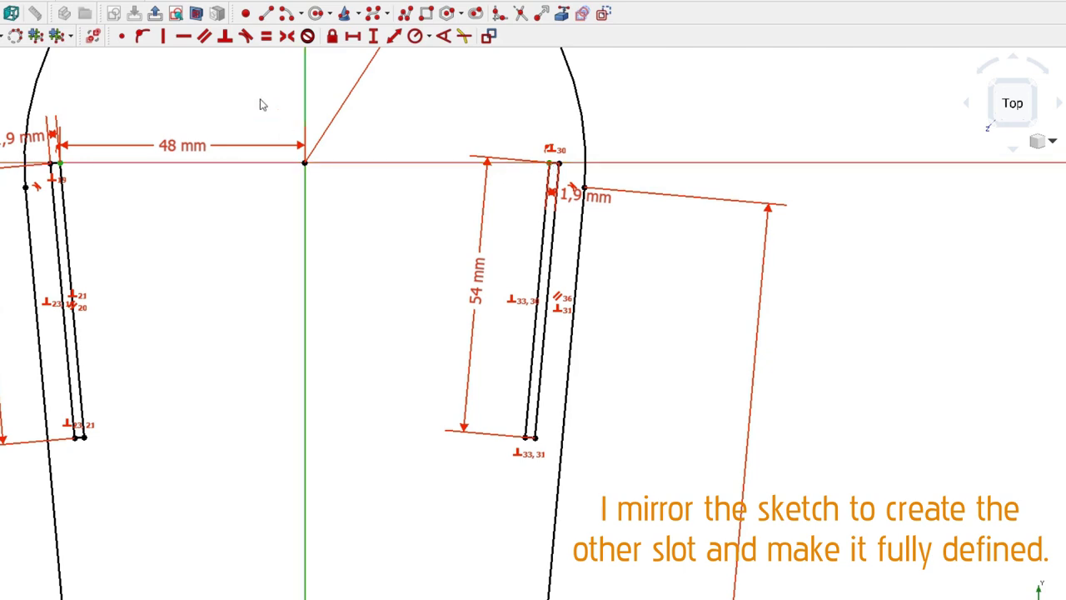
{"action": "left_click", "coordinate": [285, 38]}
{"action": "scroll", "coordinate": [401, 242], "scroll_direction": "down", "scroll_amount": 2}
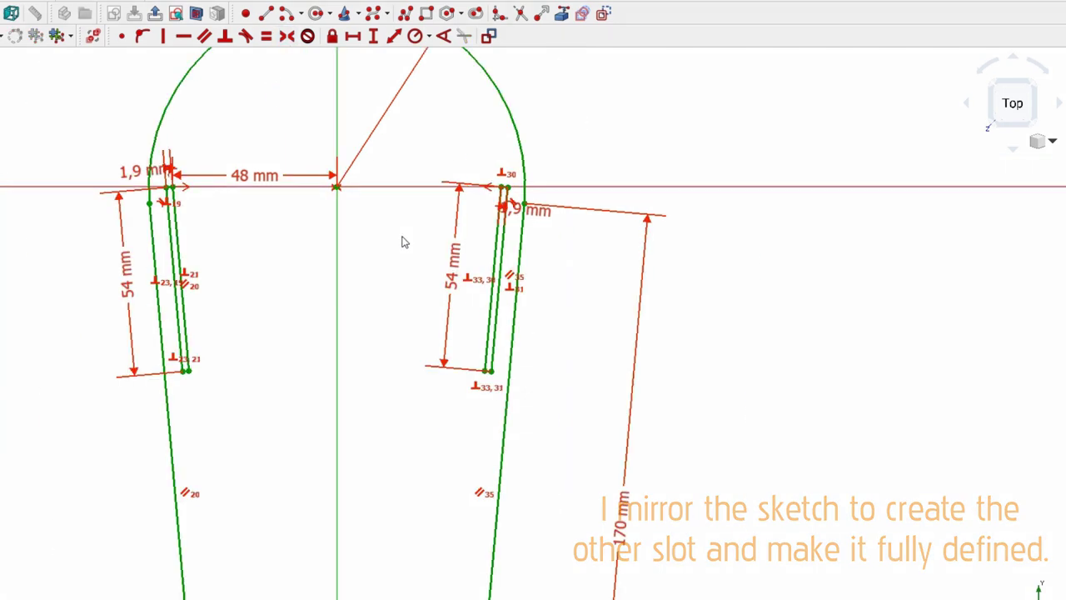
- Close the sketch, pad it, and show the origin planes to check the extrusion direction
{"action": "left_click", "coordinate": [155, 13]}
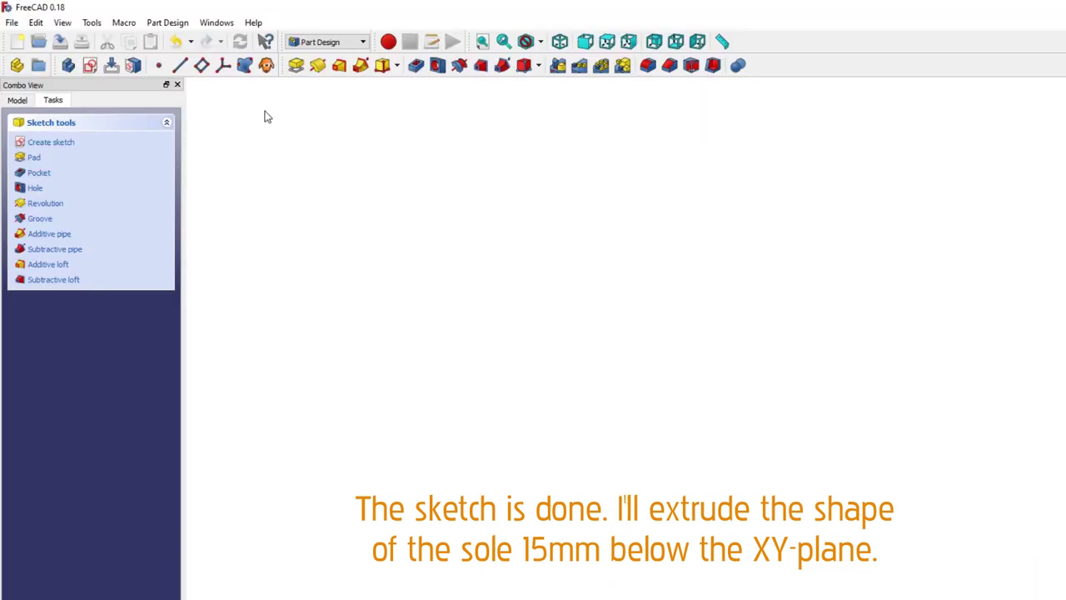
{"action": "left_click", "coordinate": [35, 157]}
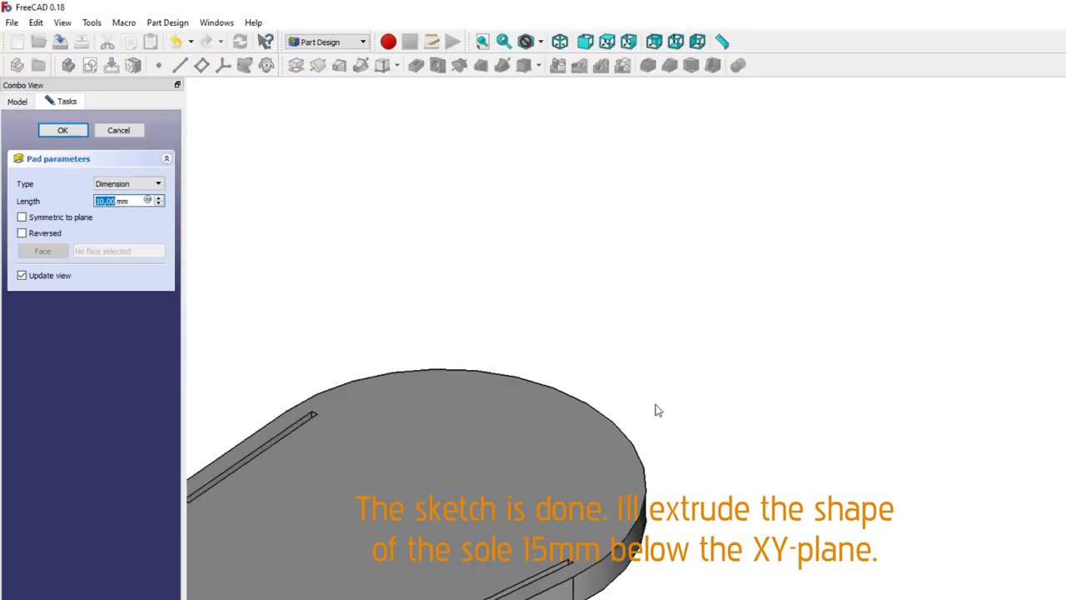
{"action": "middle_click_drag", "start_coordinate": [670, 591], "coordinate": [829, 500]}
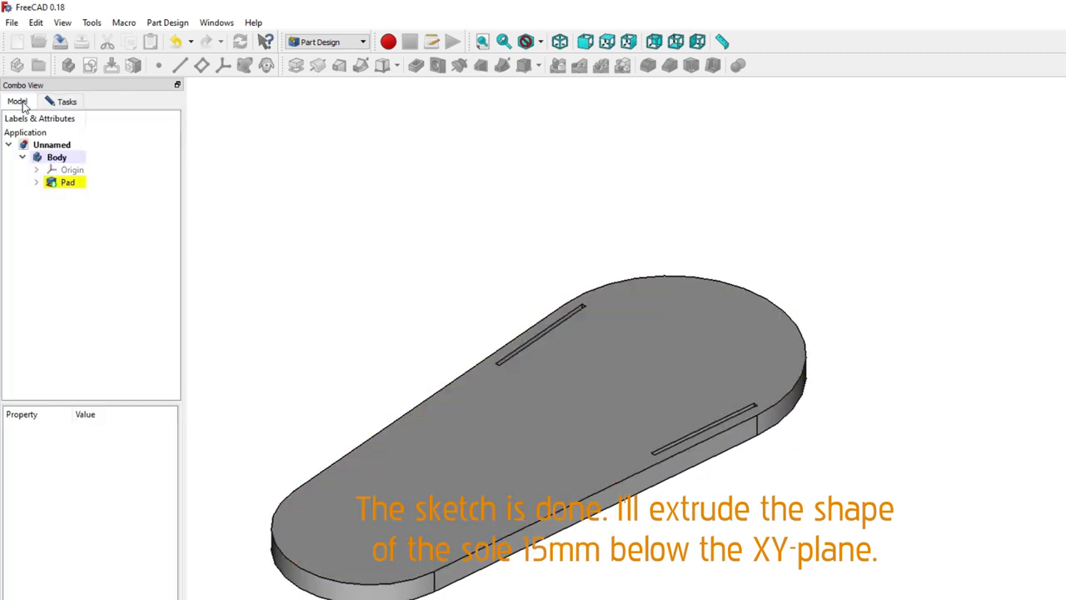
{"action": "left_click", "coordinate": [72, 169]}
{"action": "key", "text": "space"}
{"action": "mouse_move", "coordinate": [571, 376]}
{"action": "middle_mouse_down"}
{"action": "mouse_move", "coordinate": [714, 431]}
{"action": "mouse_move", "coordinate": [980, 504]}
{"action": "mouse_move", "coordinate": [909, 469]}
{"action": "middle_mouse_up"}
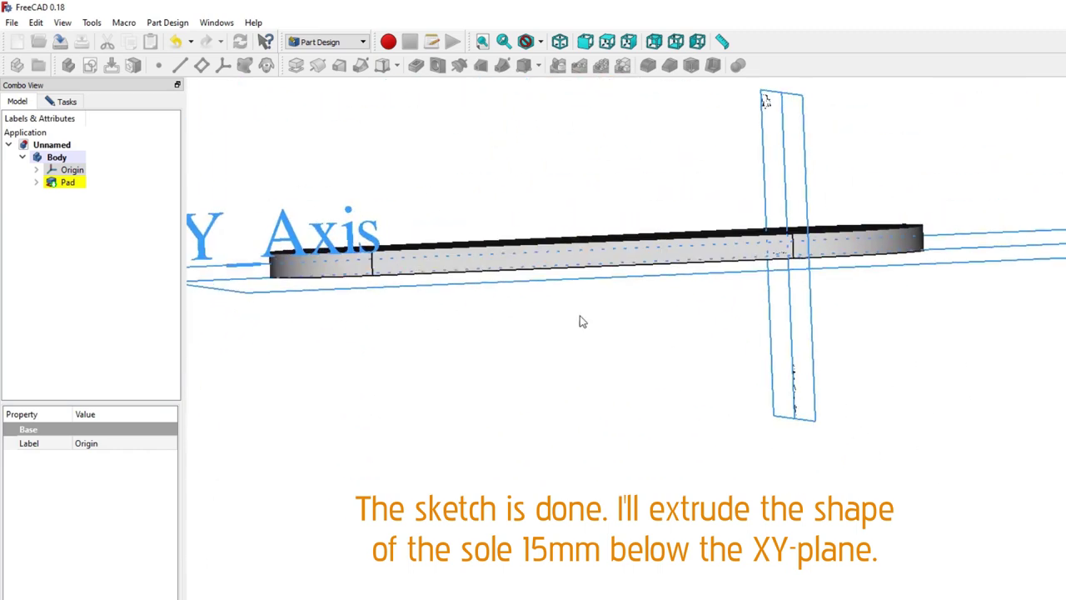
- Reverse the pad below the XY plane, set its length to 15 mm, and accept it
{"action": "left_click", "coordinate": [66, 102]}
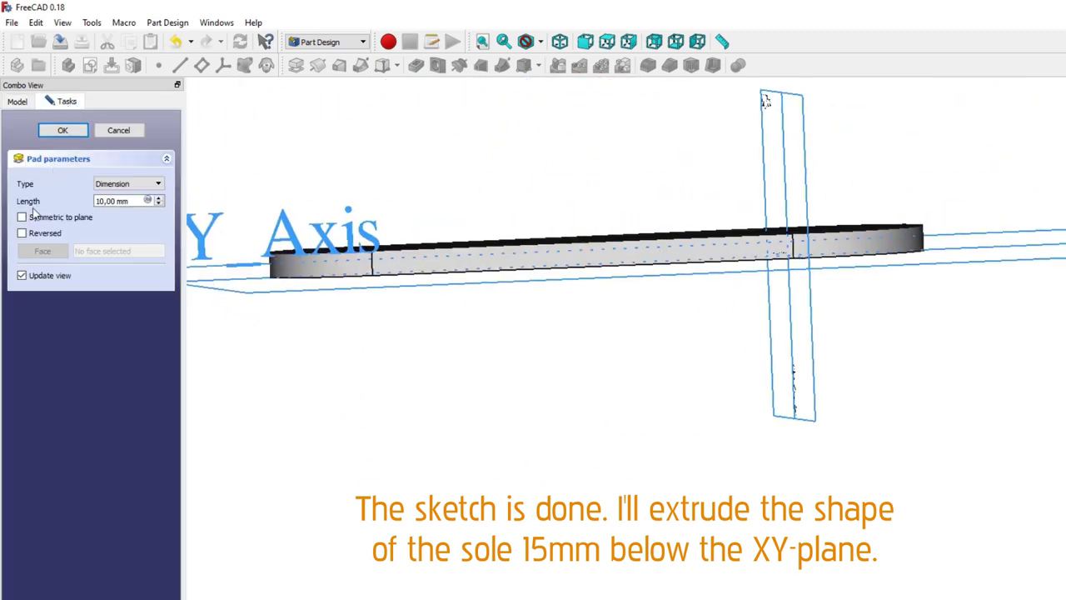
{"action": "left_click", "coordinate": [22, 233]}
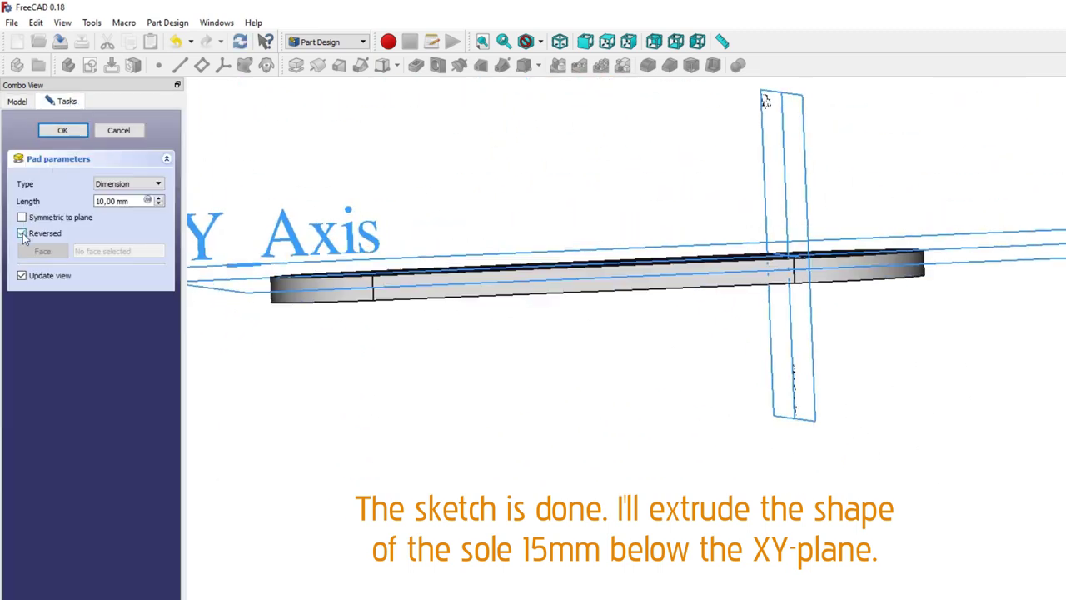
{"action": "double_click", "coordinate": [125, 200]}
{"action": "type", "text": "15"}
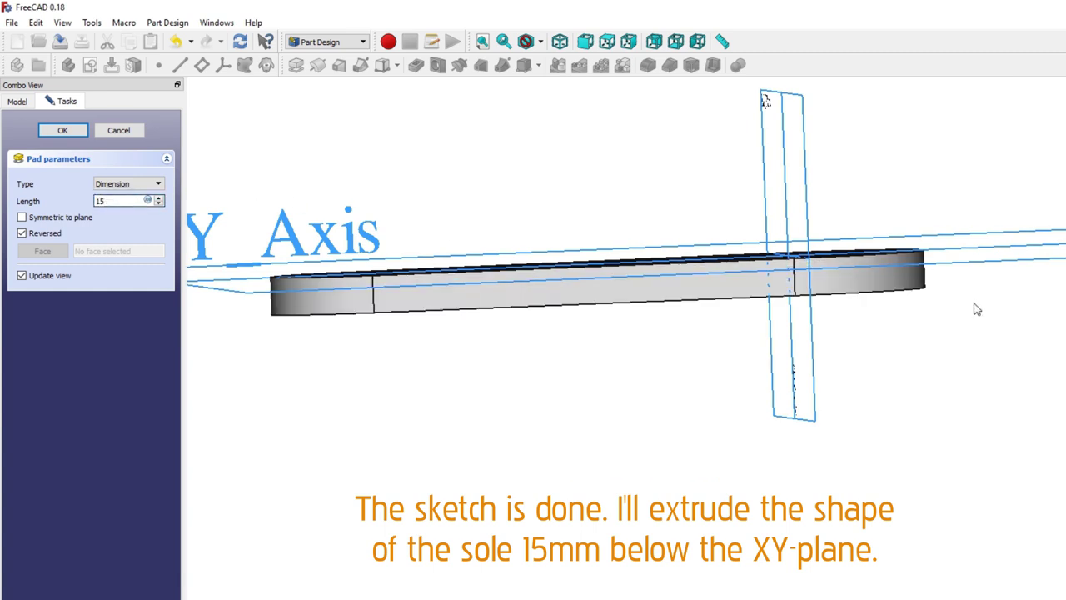
{"action": "middle_click_drag", "start_coordinate": [977, 309], "coordinate": [942, 299]}
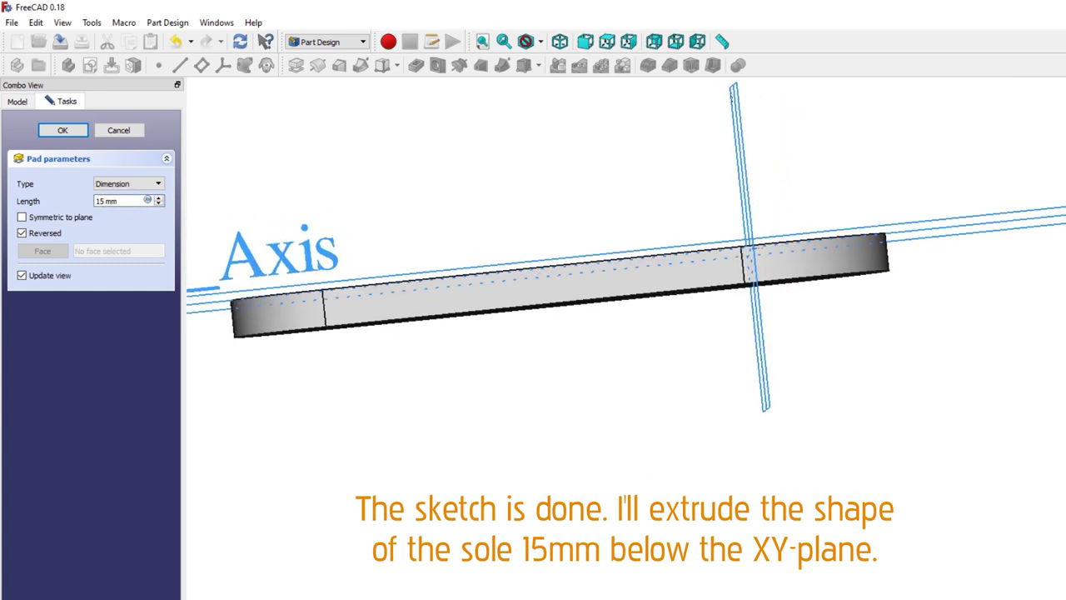
{"action": "key", "text": "1"}
{"action": "middle_click_drag", "start_coordinate": [432, 190], "coordinate": [726, 277]}
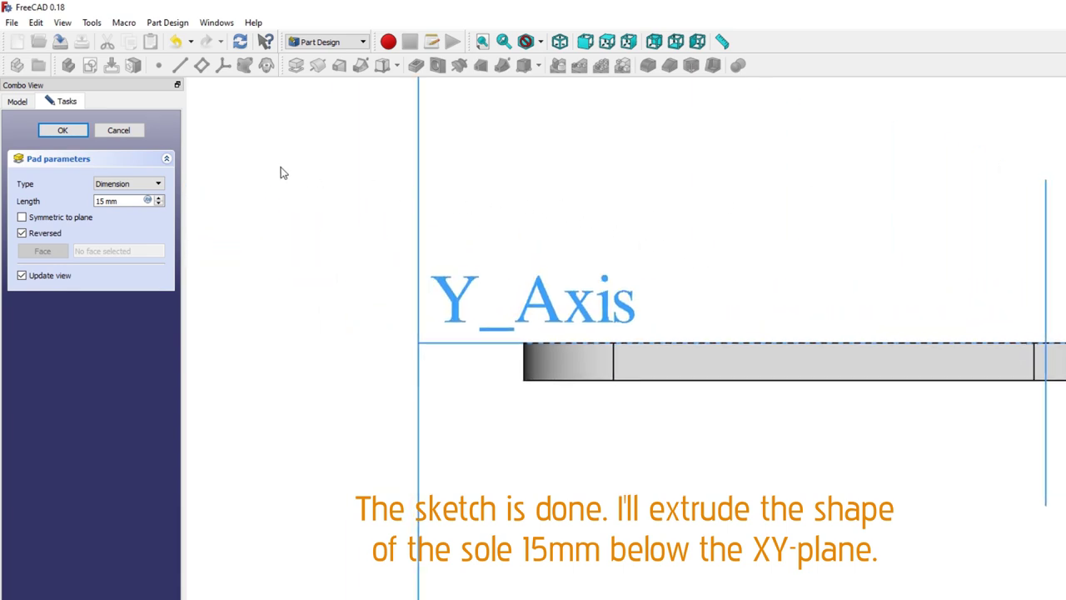
{"action": "left_click", "coordinate": [62, 130]}
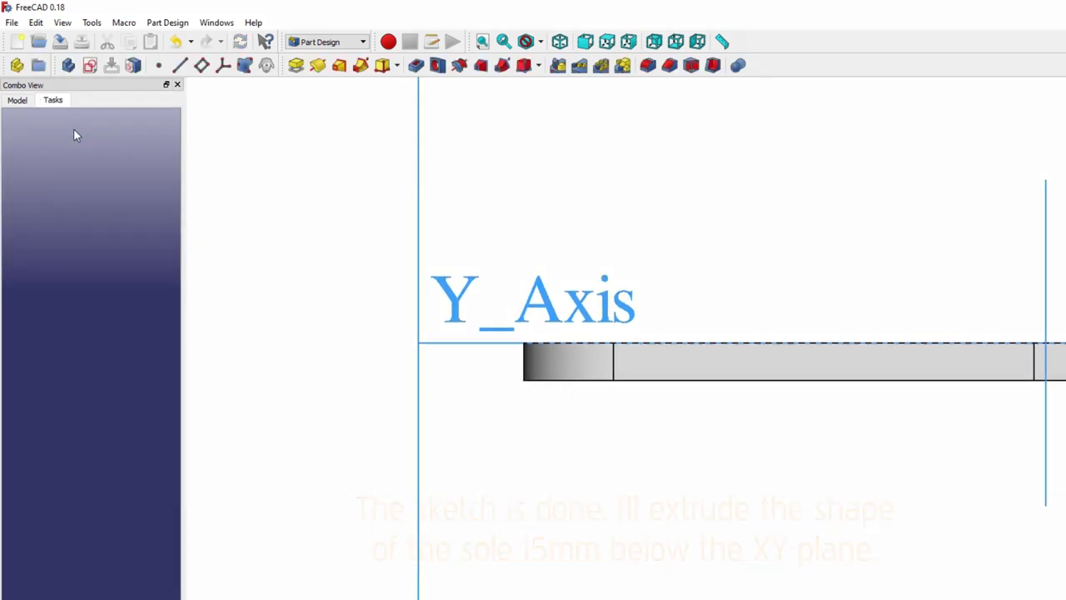
- Bring back the model tree, hide the origin, and show the whole sole in isometric view
{"action": "left_click", "coordinate": [19, 100]}
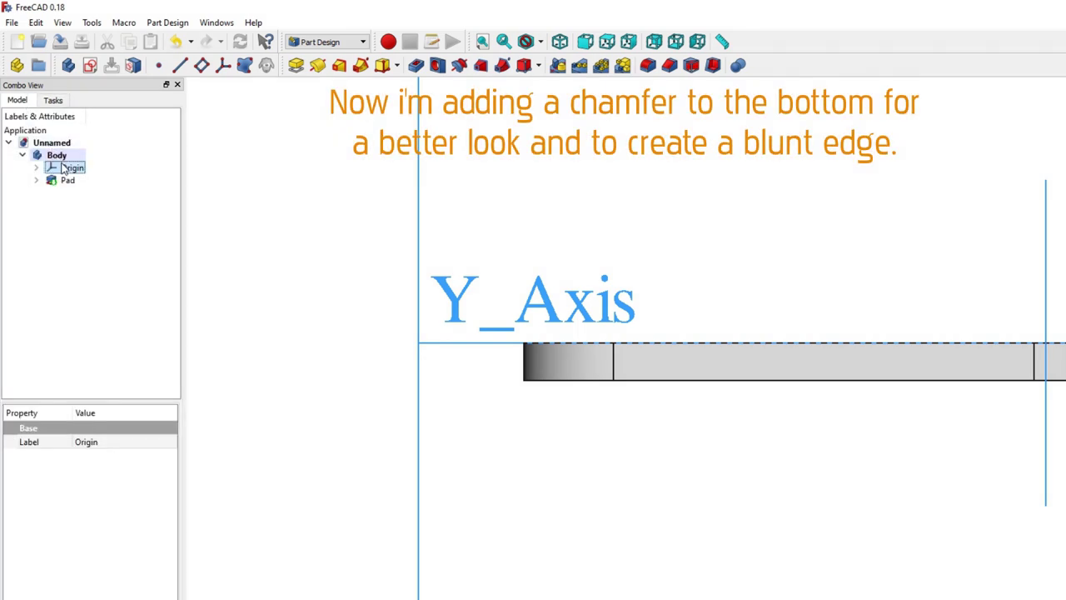
{"action": "key", "text": "space"}
{"action": "left_click", "coordinate": [483, 41]}
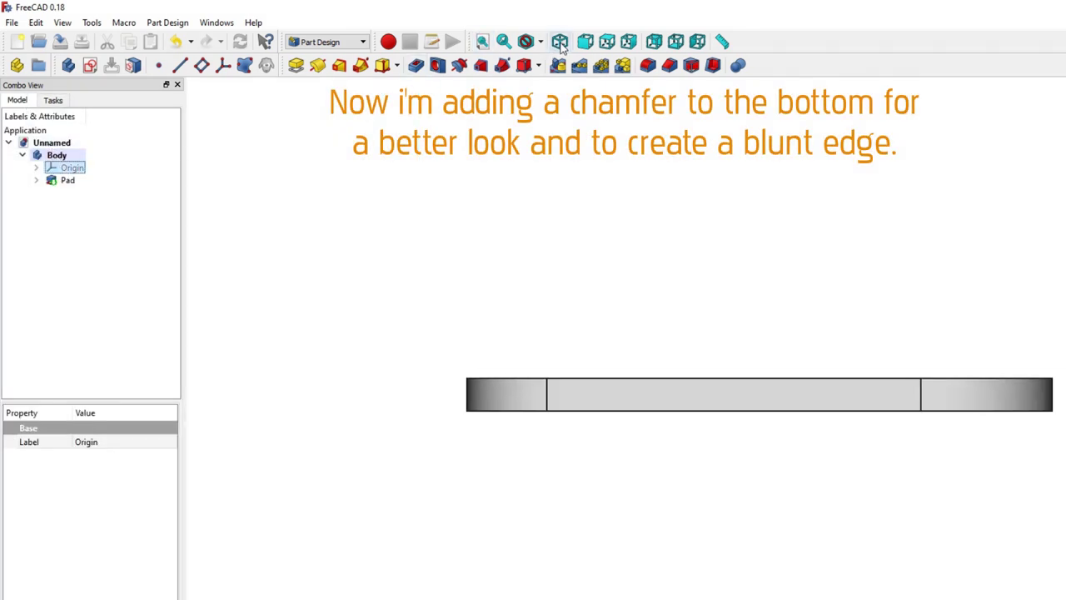
{"action": "left_click", "coordinate": [560, 42]}
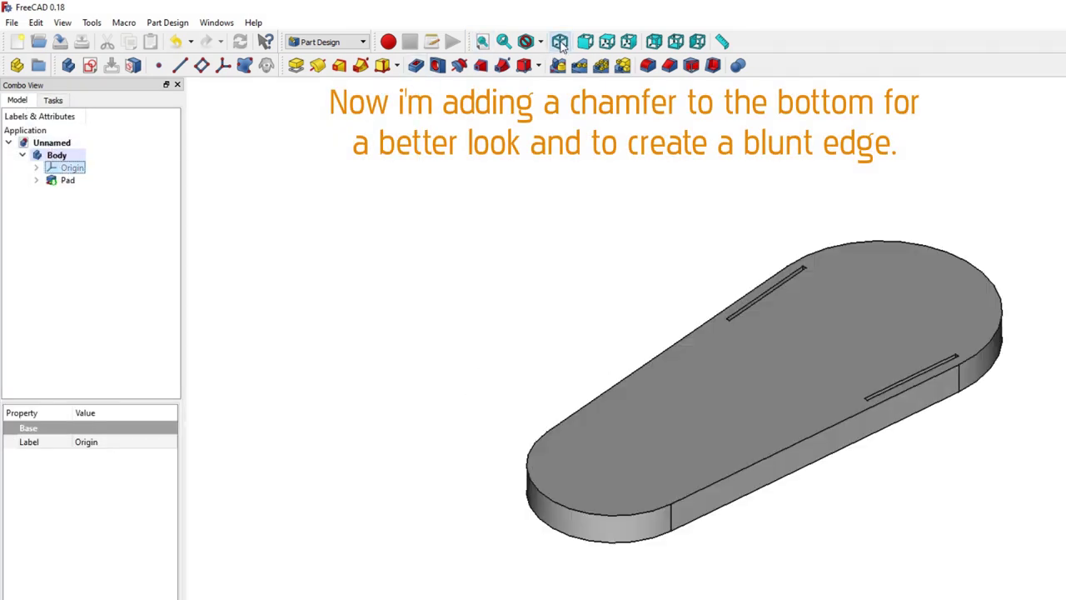
{"action": "left_click", "coordinate": [584, 211]}
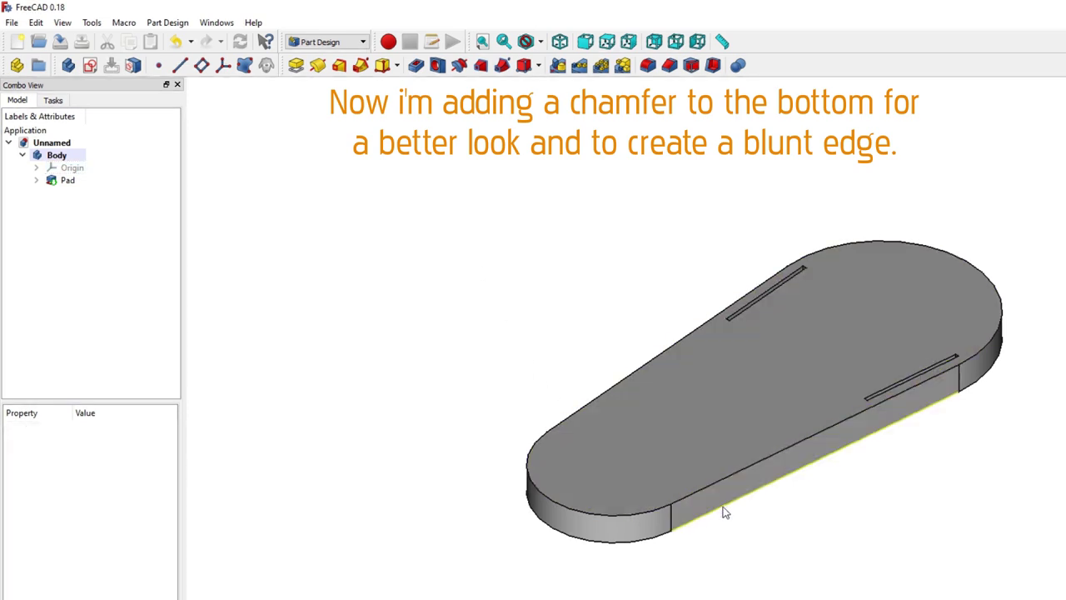
- Chamfer the sole's bottom edge by 2 mm, then select the body's Origin
{"action": "left_click", "coordinate": [722, 507]}
{"action": "middle_click_drag", "start_coordinate": [944, 580], "coordinate": [933, 470]}
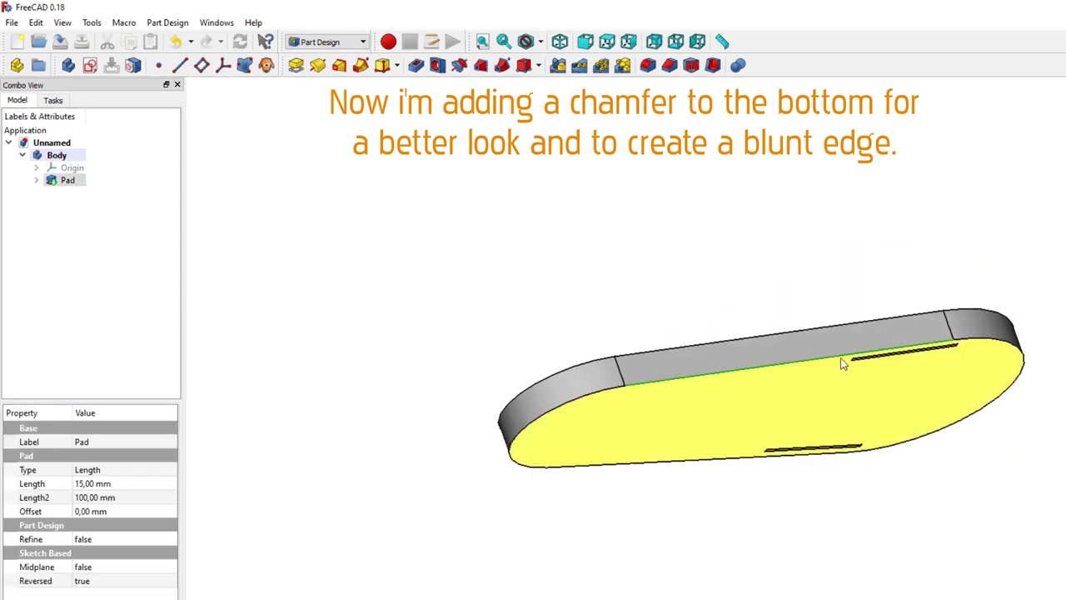
{"action": "left_click", "coordinate": [671, 66]}
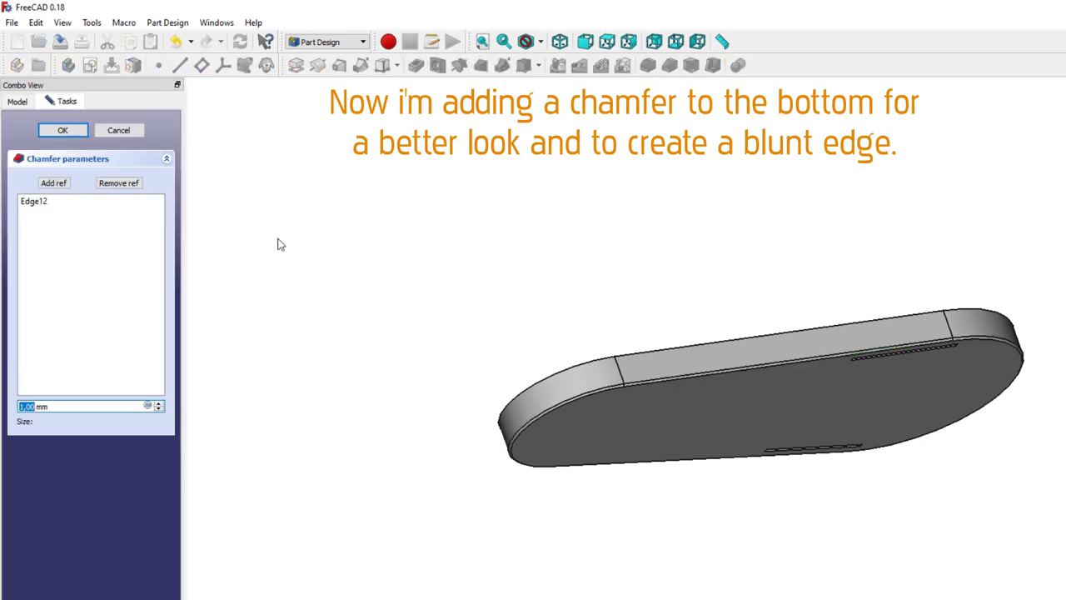
{"action": "type", "text": "2"}
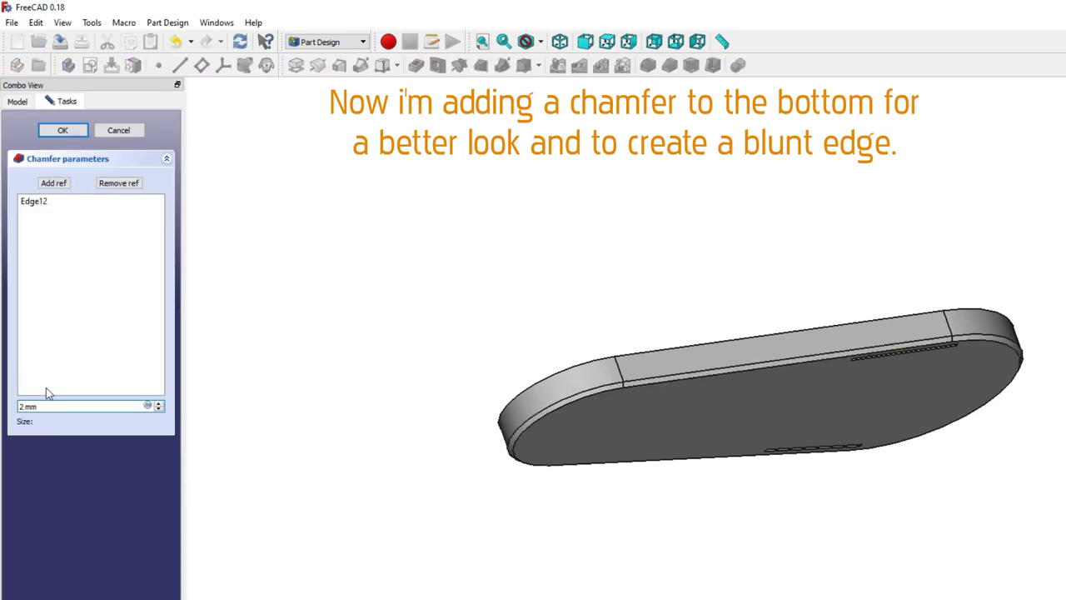
{"action": "left_click", "coordinate": [64, 131]}
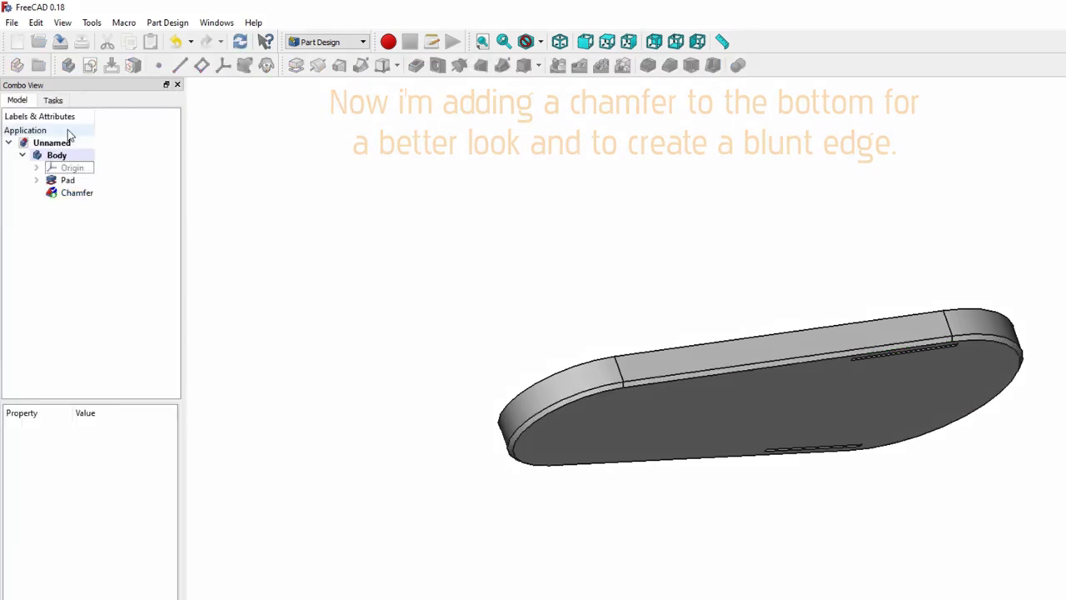
{"action": "left_click", "coordinate": [71, 168]}
- Start a new sketch on the YZ_Plane with the Origin and Chamfer hidden
{"action": "key", "text": "space"}
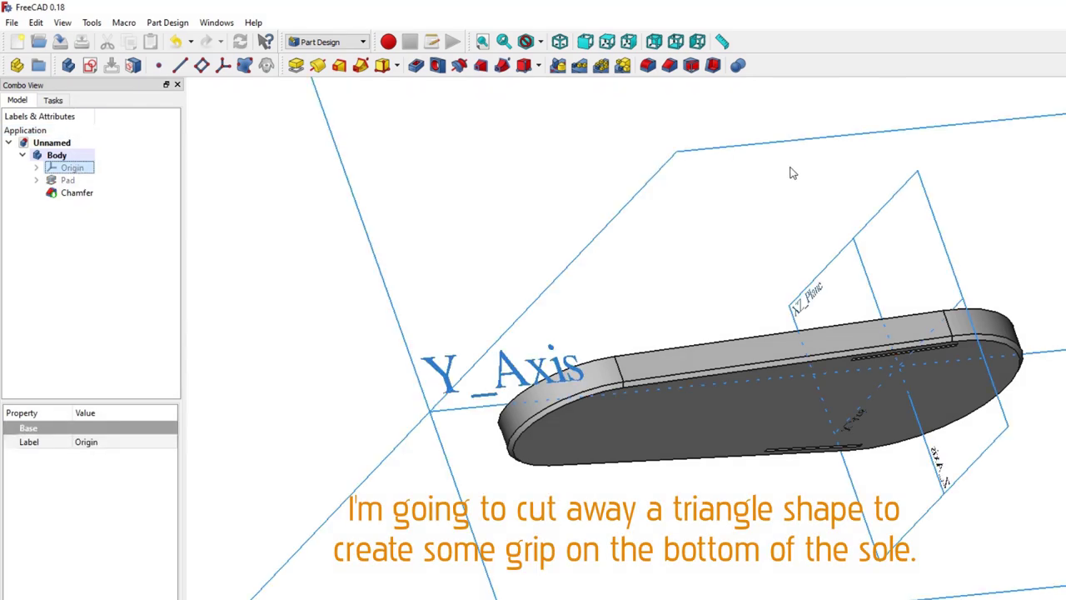
{"action": "key", "text": "0"}
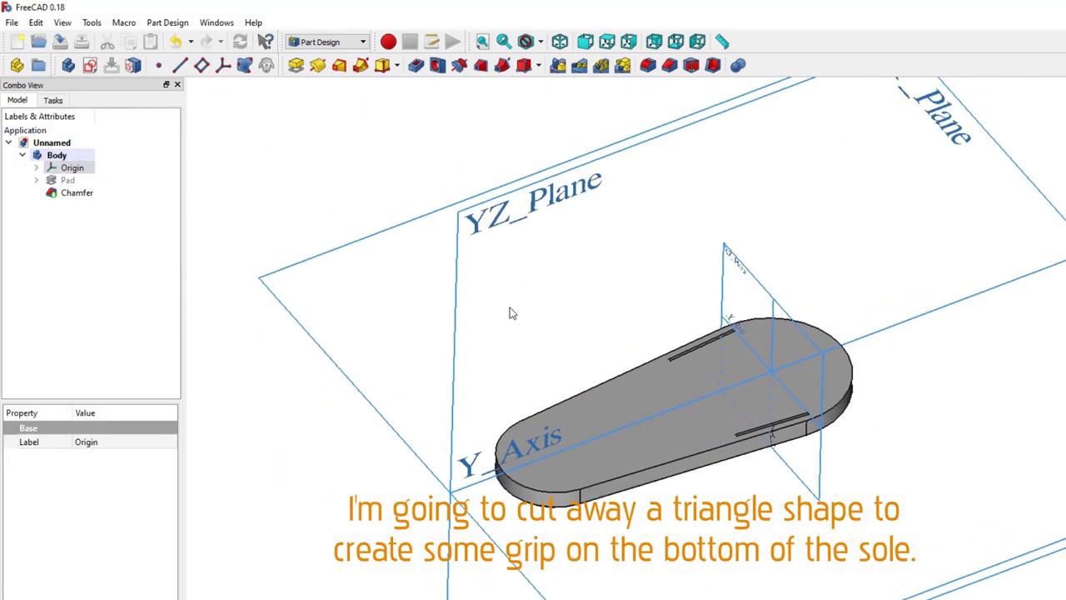
{"action": "left_click", "coordinate": [456, 337]}
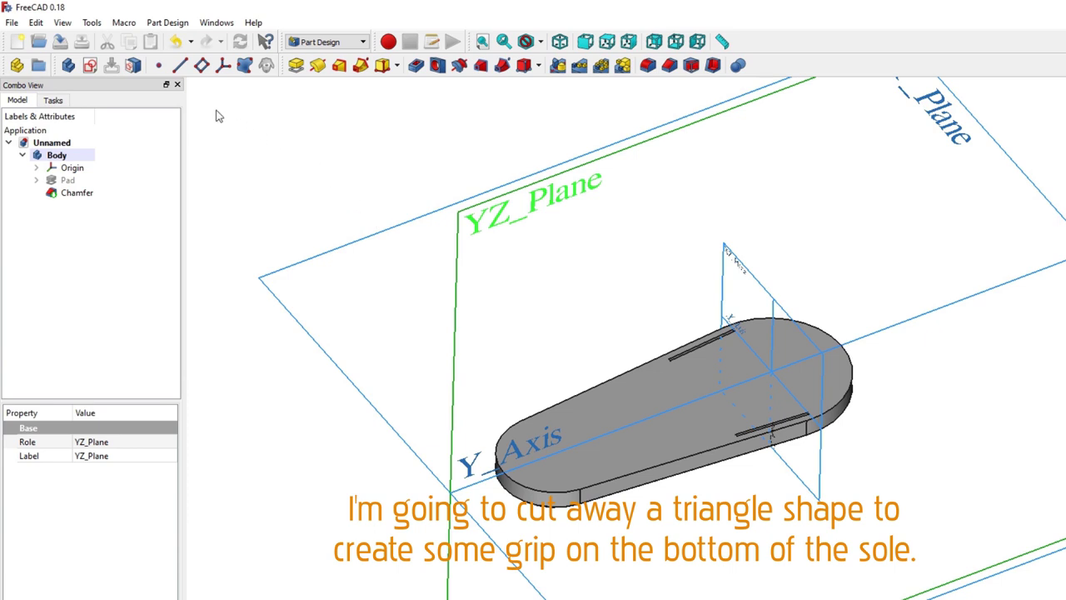
{"action": "left_click", "coordinate": [90, 66]}
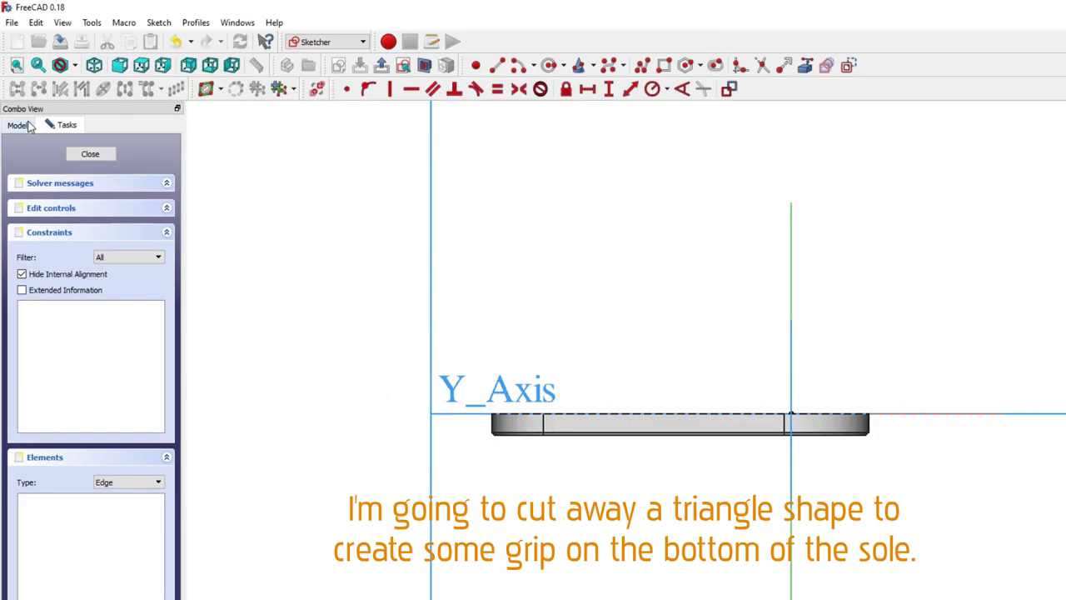
{"action": "left_click", "coordinate": [17, 125]}
{"action": "left_click", "coordinate": [71, 193]}
{"action": "key", "text": "space"}
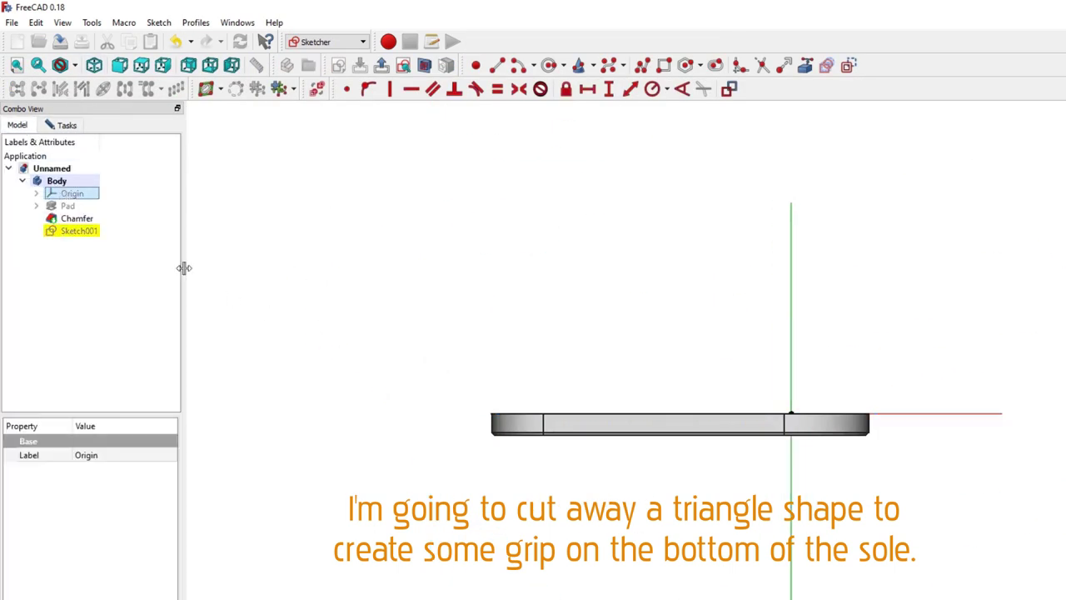
{"action": "left_click", "coordinate": [90, 221]}
{"action": "key", "text": "space"}
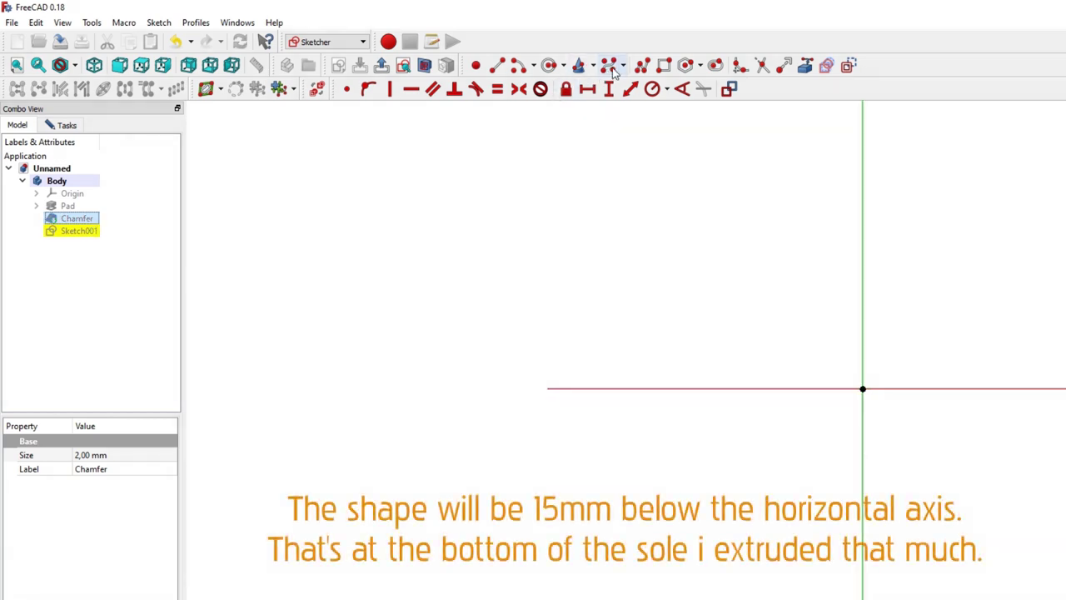
- Draw a closed triangle with the polyline tool
{"action": "left_click", "coordinate": [642, 65]}
{"action": "left_click", "coordinate": [564, 451]}
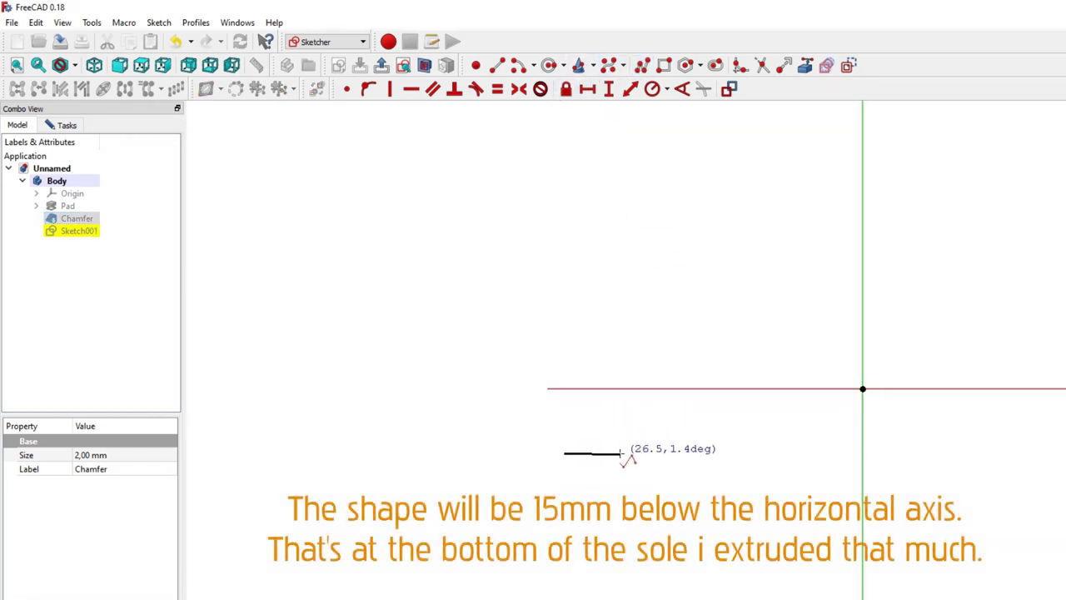
{"action": "scroll", "coordinate": [612, 449], "scroll_direction": "up", "scroll_amount": 2}
{"action": "scroll", "coordinate": [583, 448], "scroll_direction": "up", "scroll_amount": 4}
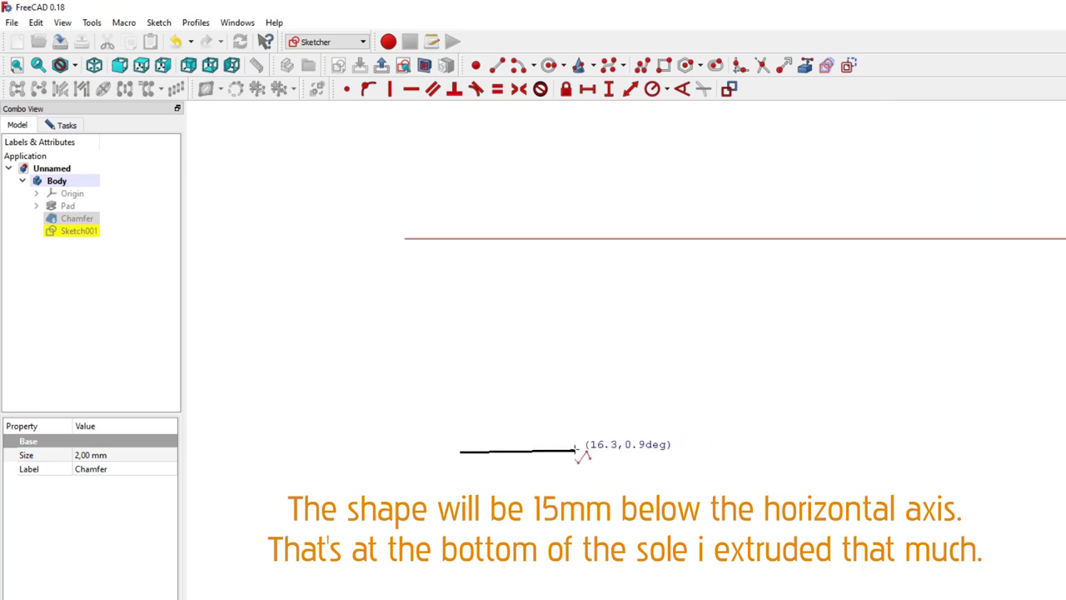
{"action": "left_click", "coordinate": [577, 451]}
{"action": "left_click", "coordinate": [518, 377]}
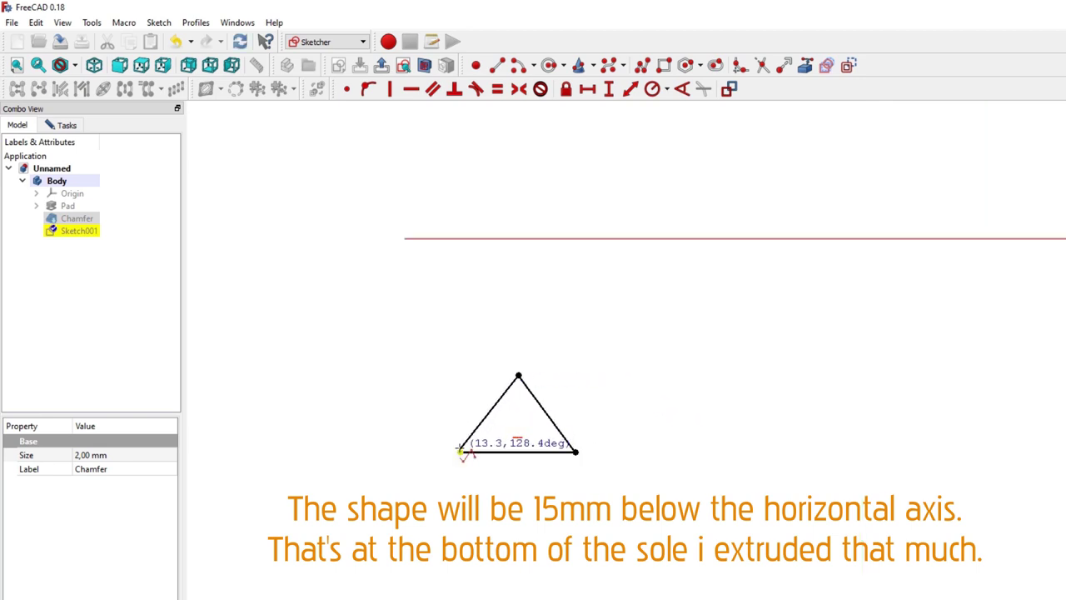
{"action": "left_click", "coordinate": [460, 449]}
{"action": "key", "text": "Escape"}
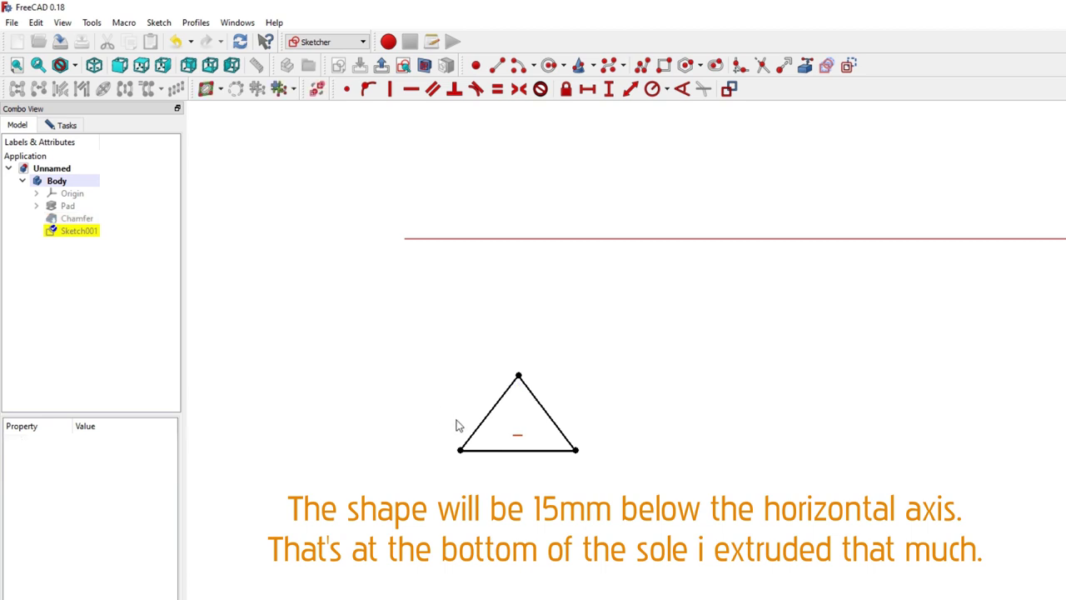
- Give the triangle a 4 mm horizontal base and make its two sides perpendicular
{"action": "left_click", "coordinate": [480, 451]}
{"action": "left_click", "coordinate": [587, 90]}
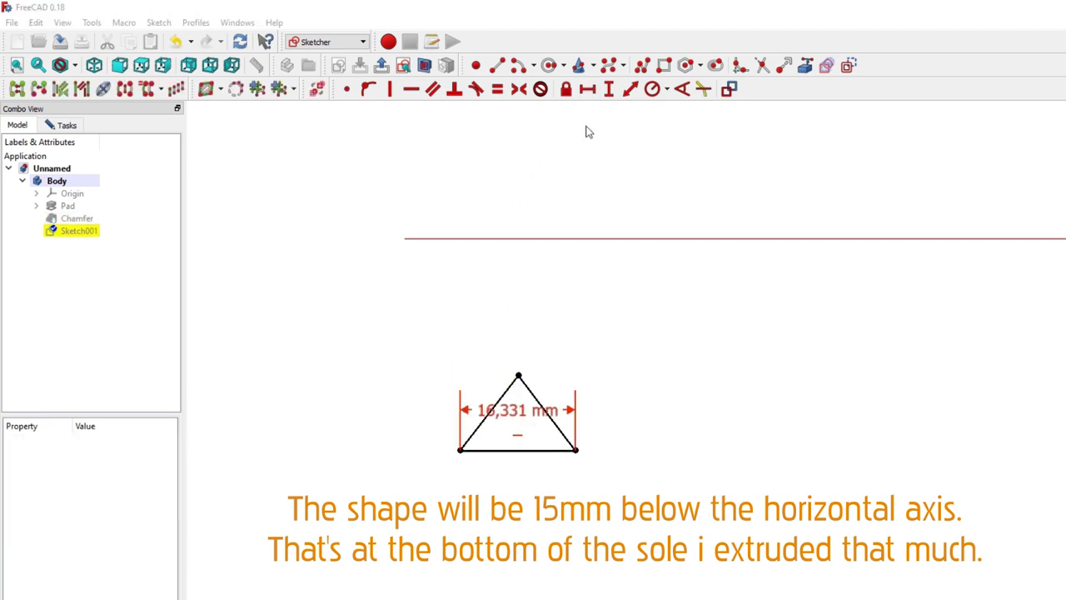
{"action": "type", "text": "4"}
{"action": "key", "text": "Return"}
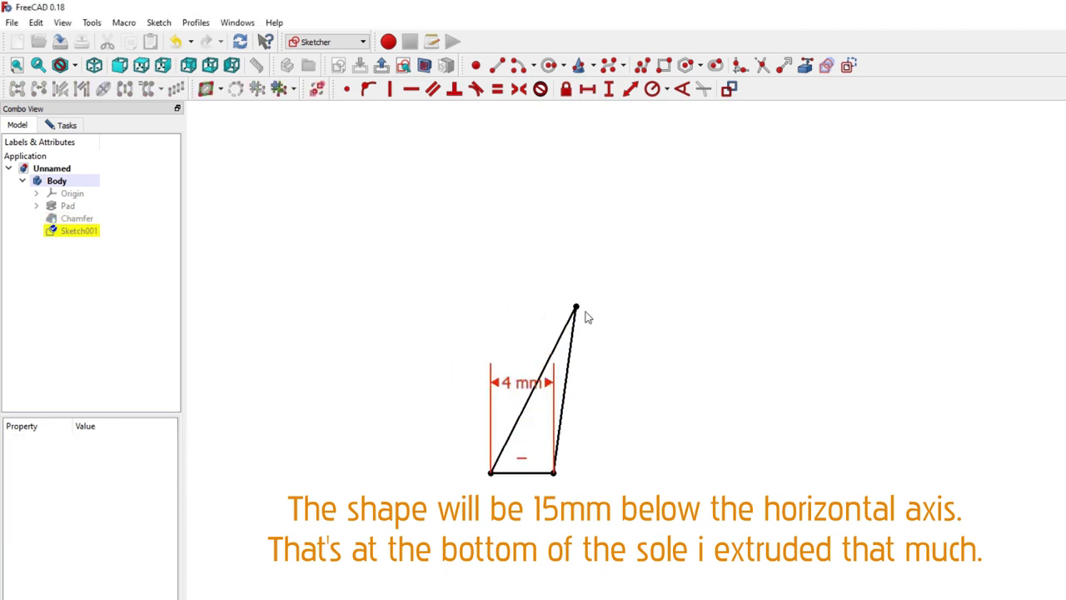
{"action": "left_click_drag", "start_coordinate": [577, 312], "coordinate": [522, 426]}
{"action": "left_click", "coordinate": [514, 440]}
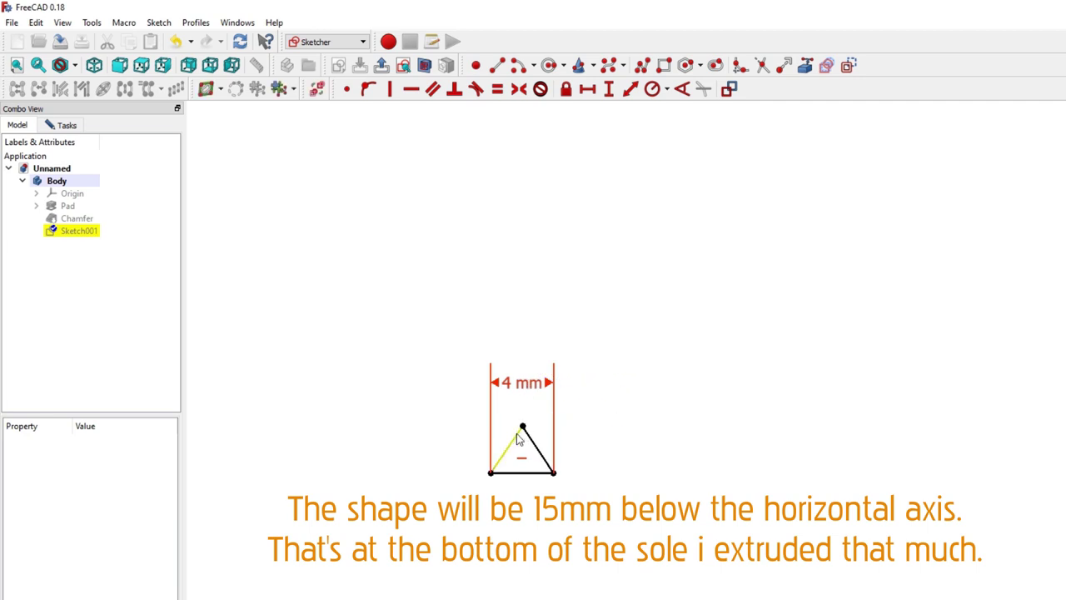
{"action": "left_click", "coordinate": [453, 89]}
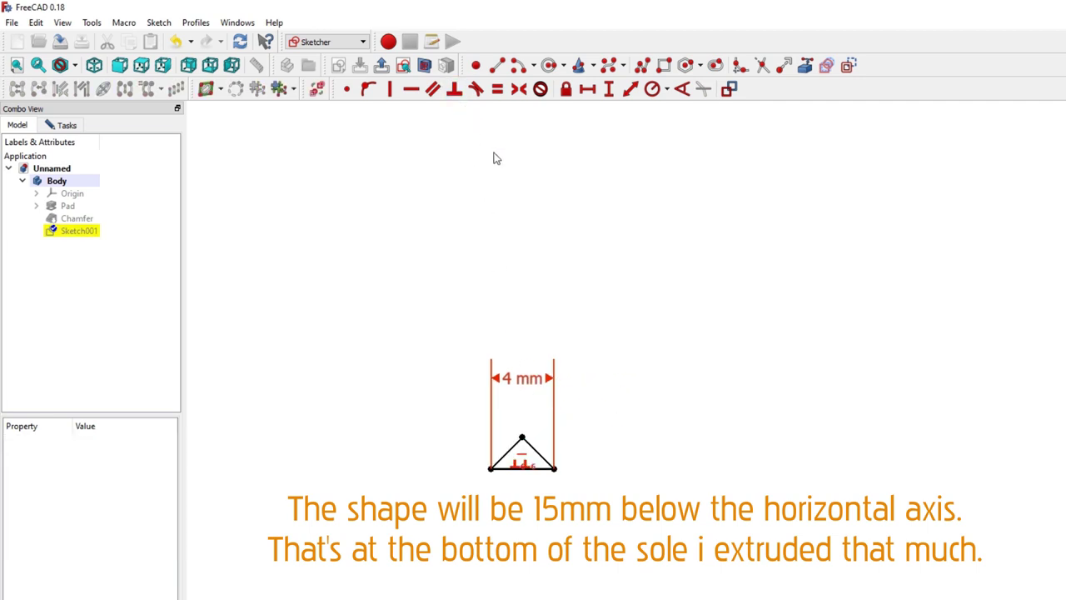
- Place a triangle vertex 15 mm vertically from the horizontal axis
{"action": "scroll", "coordinate": [524, 255], "scroll_direction": "down", "scroll_amount": 2}
{"action": "scroll", "coordinate": [524, 255], "scroll_direction": "down", "scroll_amount": 2}
{"action": "scroll", "coordinate": [536, 247], "scroll_direction": "down", "scroll_amount": 2}
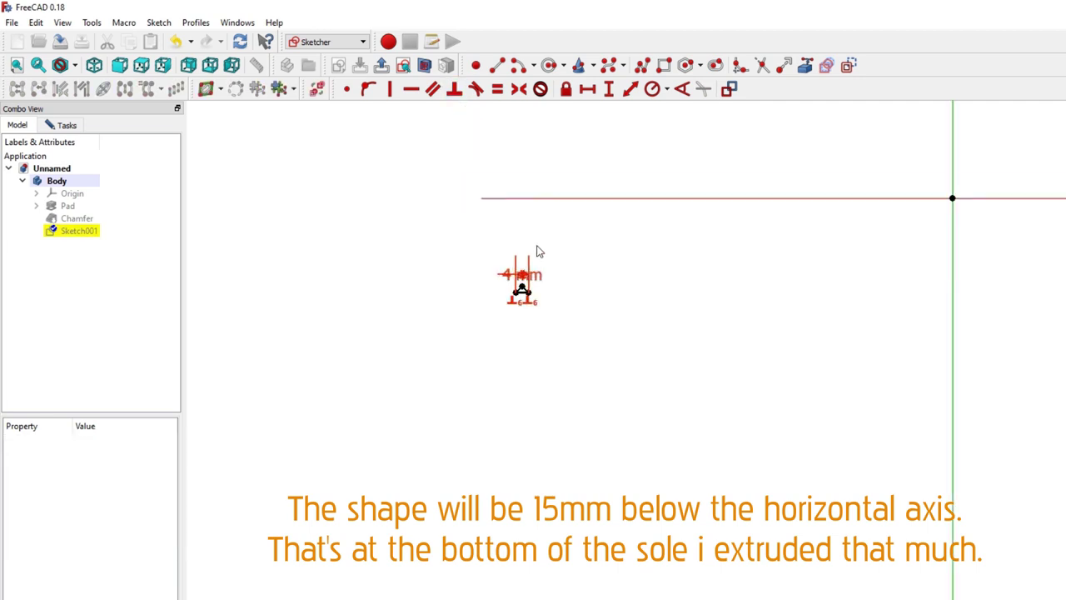
{"action": "middle_click_drag", "start_coordinate": [536, 247], "coordinate": [543, 346]}
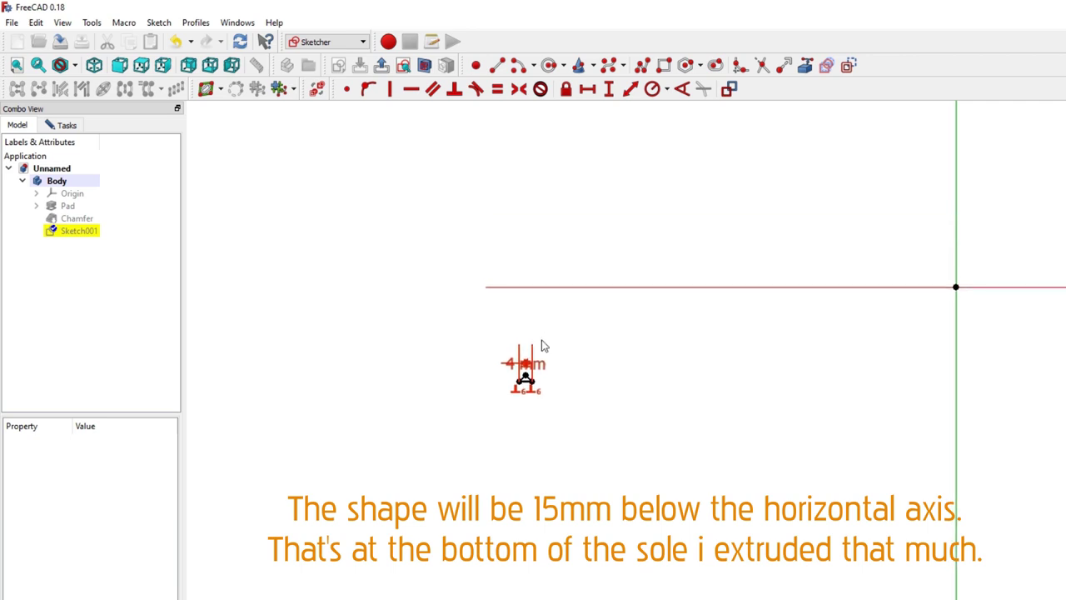
{"action": "left_click", "coordinate": [519, 384]}
{"action": "left_click", "coordinate": [518, 288]}
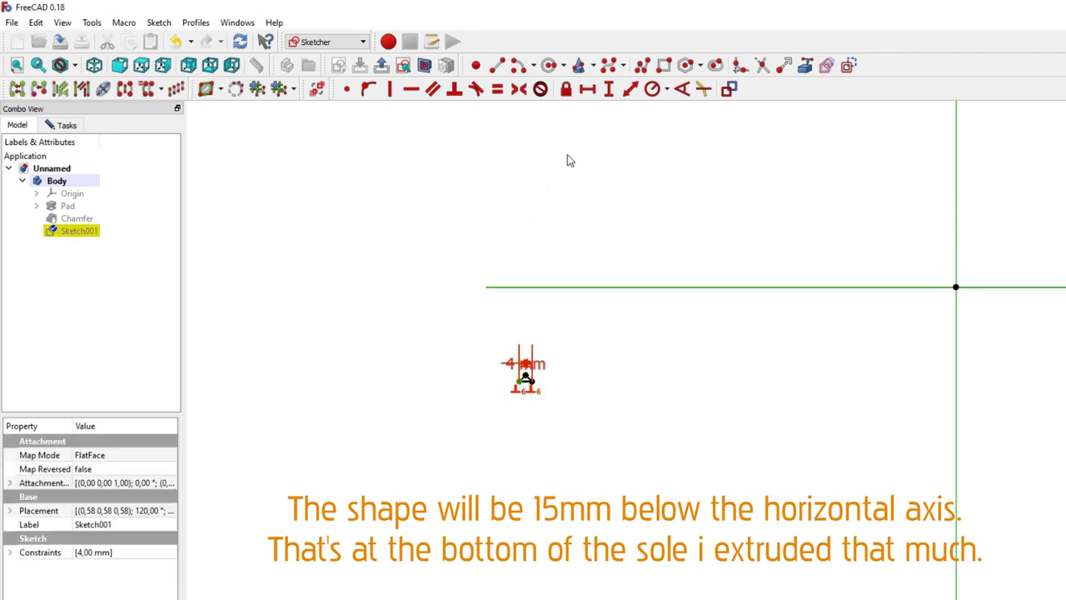
{"action": "left_click", "coordinate": [608, 91]}
{"action": "key", "text": "Return"}
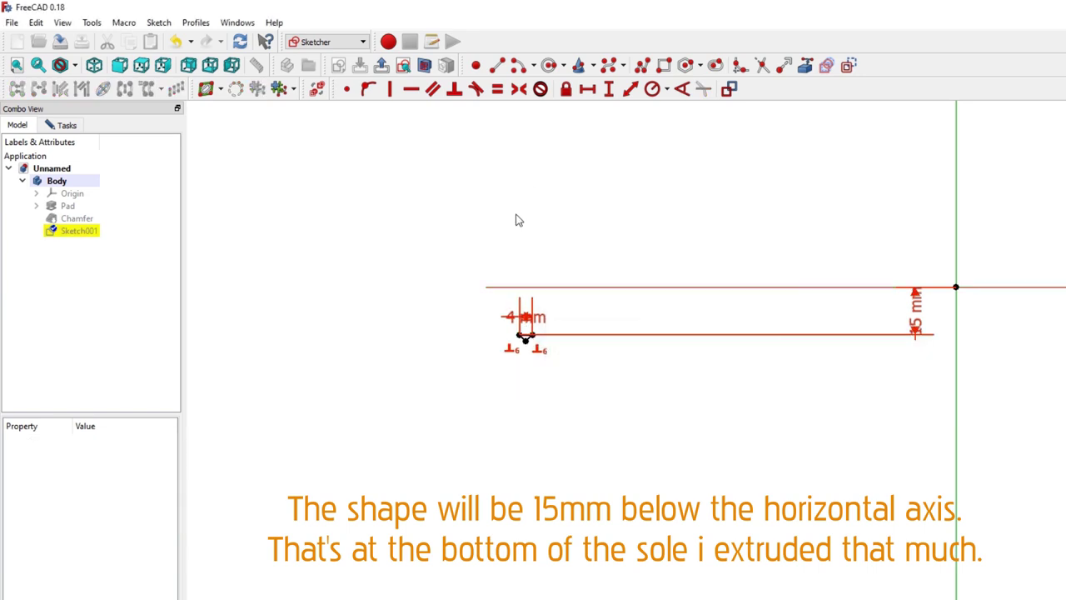
- Move the 15 mm and 4 mm labels clear of the triangle and adjust a vertex
{"action": "left_click_drag", "start_coordinate": [323, 258], "coordinate": [191, 263]}
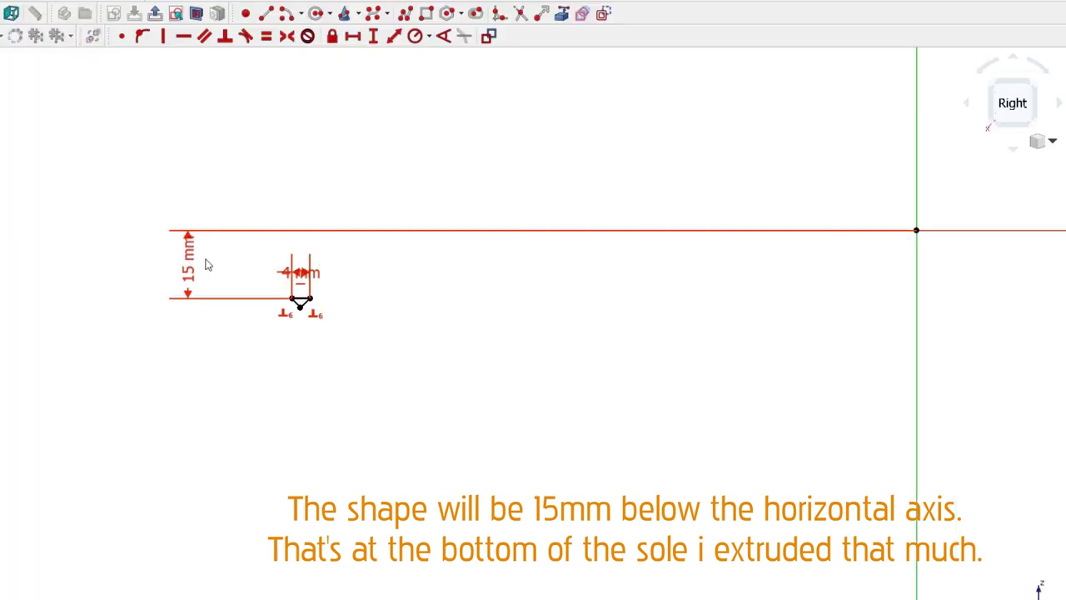
{"action": "left_click_drag", "start_coordinate": [298, 272], "coordinate": [235, 271]}
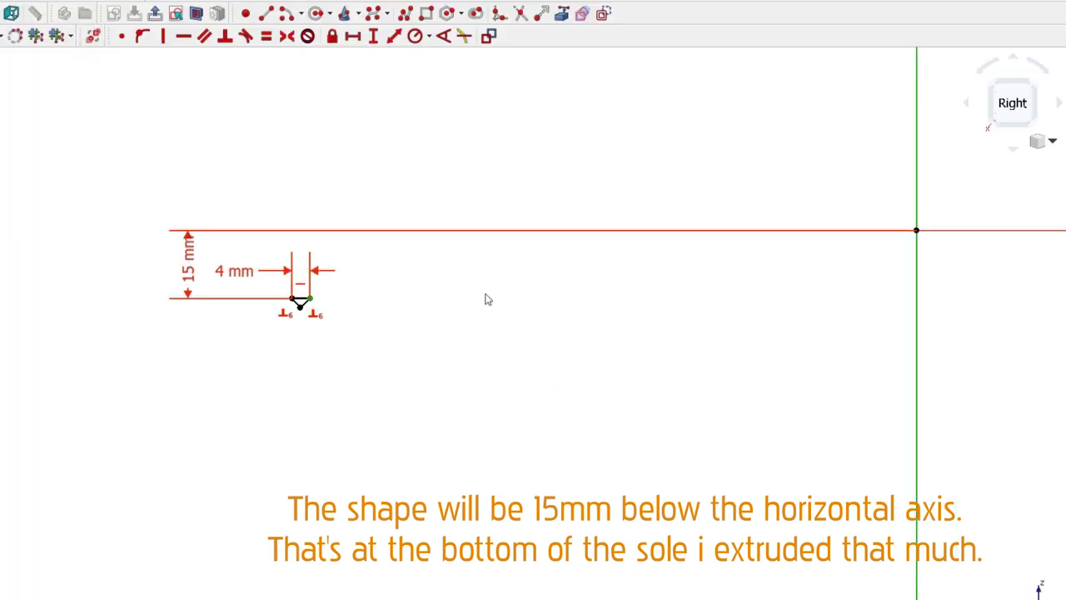
{"action": "scroll", "coordinate": [327, 309], "scroll_direction": "up", "scroll_amount": 4}
{"action": "left_click_drag", "start_coordinate": [272, 310], "coordinate": [269, 273]}
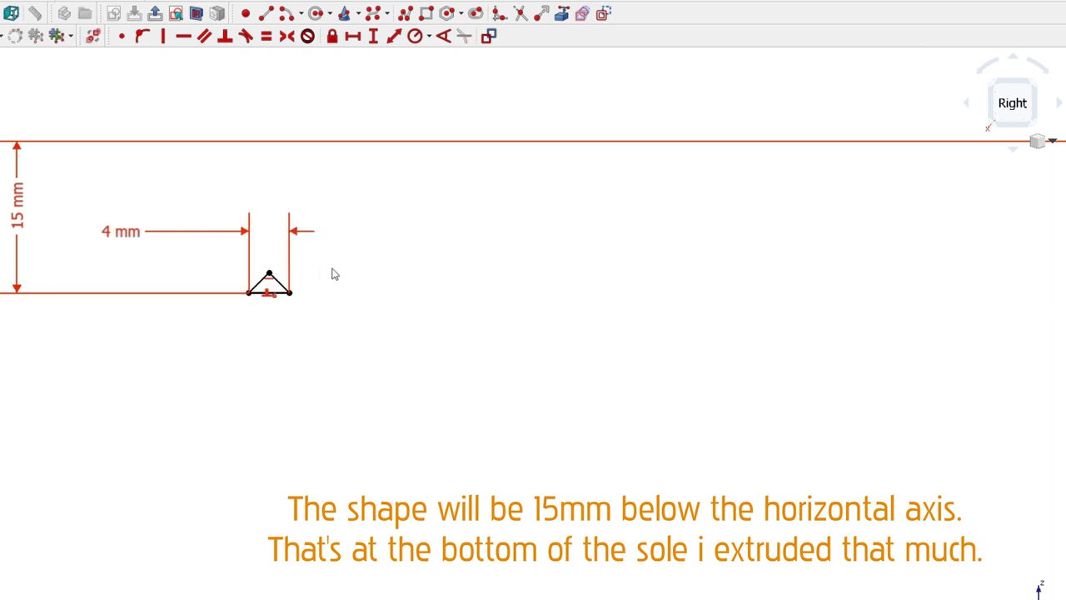
{"action": "scroll", "coordinate": [314, 283], "scroll_direction": "down", "scroll_amount": 2}
{"action": "scroll", "coordinate": [311, 295], "scroll_direction": "down", "scroll_amount": 2}
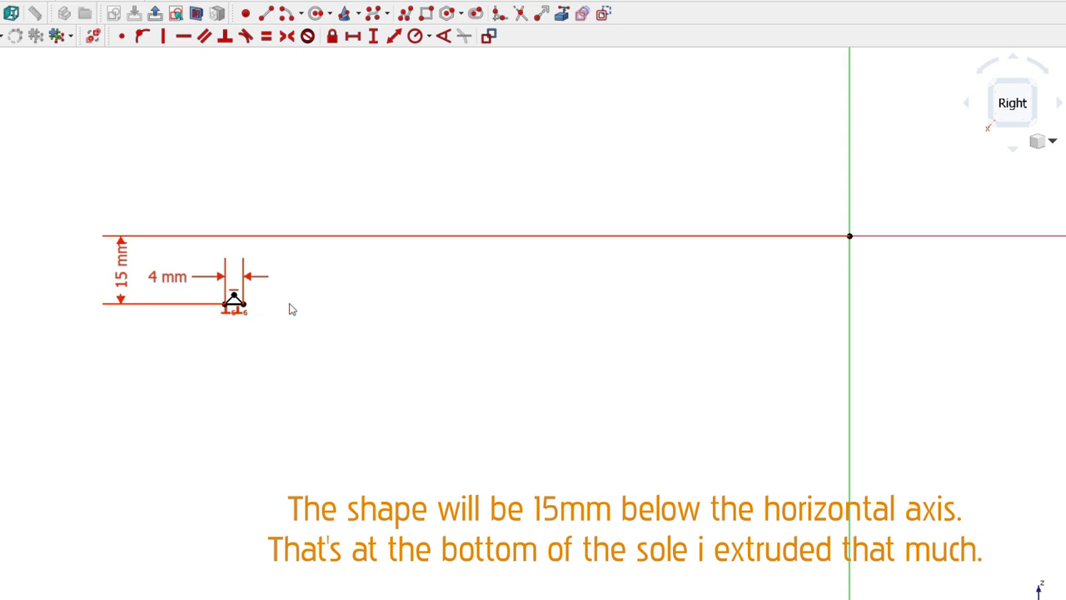
- Set the triangle's bottom-right corner 202,5 mm horizontally from the vertical axis
{"action": "left_click", "coordinate": [244, 305]}
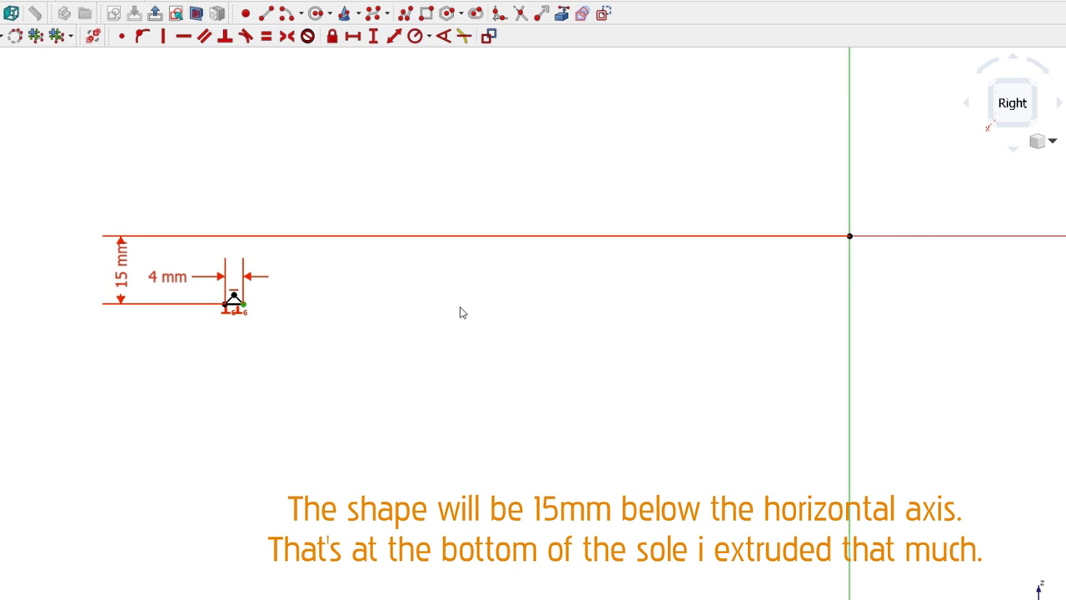
{"action": "left_click", "coordinate": [849, 307]}
{"action": "left_click", "coordinate": [353, 36]}
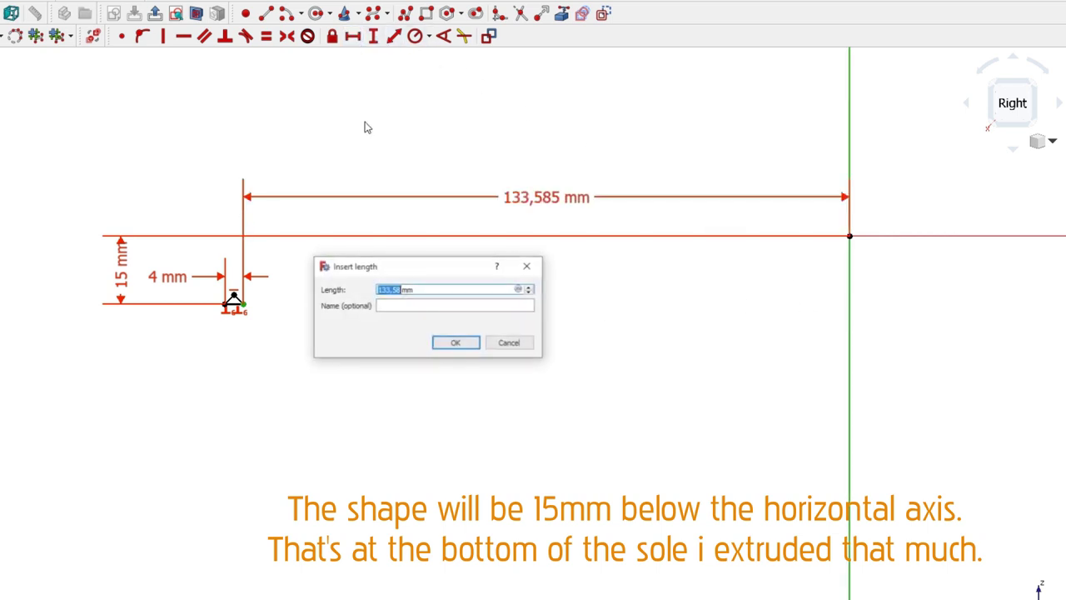
{"action": "type", "text": "202"}
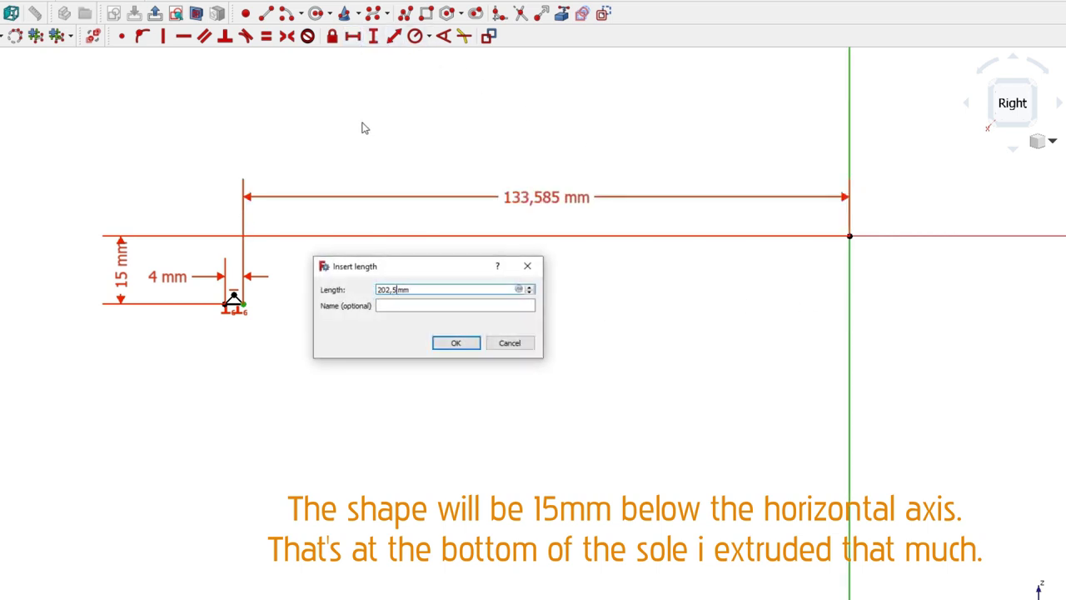
{"action": "key", "text": "Return"}
- Make the triangle's two slanted edges equal in length
{"action": "scroll", "coordinate": [362, 127], "scroll_direction": "down", "scroll_amount": 4}
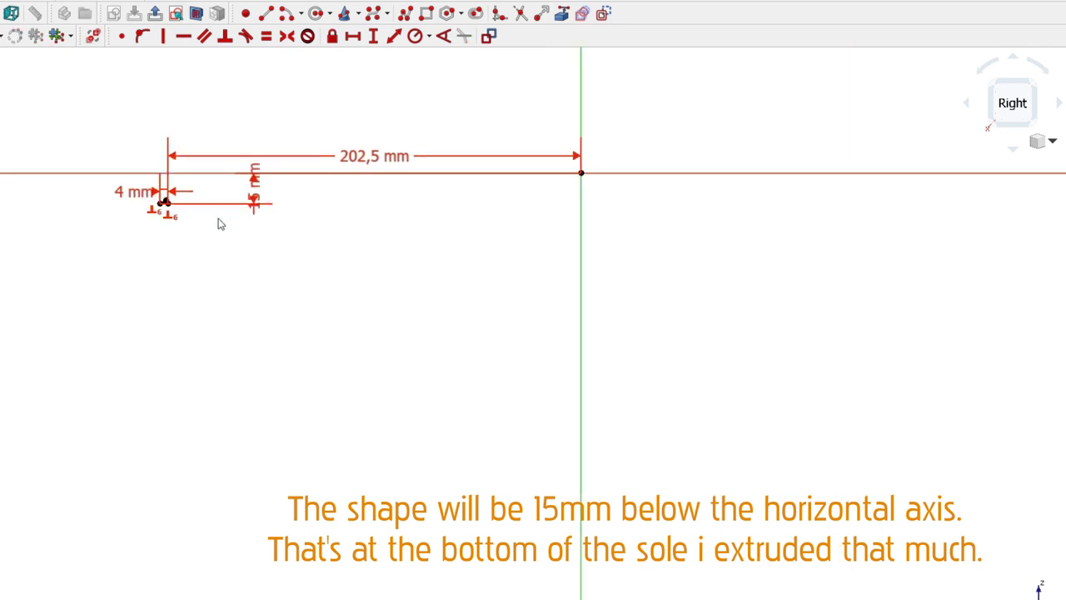
{"action": "middle_click_drag", "start_coordinate": [219, 224], "coordinate": [302, 284]}
{"action": "scroll", "coordinate": [304, 283], "scroll_direction": "up", "scroll_amount": 2}
{"action": "scroll", "coordinate": [324, 292], "scroll_direction": "up", "scroll_amount": 1}
{"action": "scroll", "coordinate": [321, 295], "scroll_direction": "up", "scroll_amount": 4}
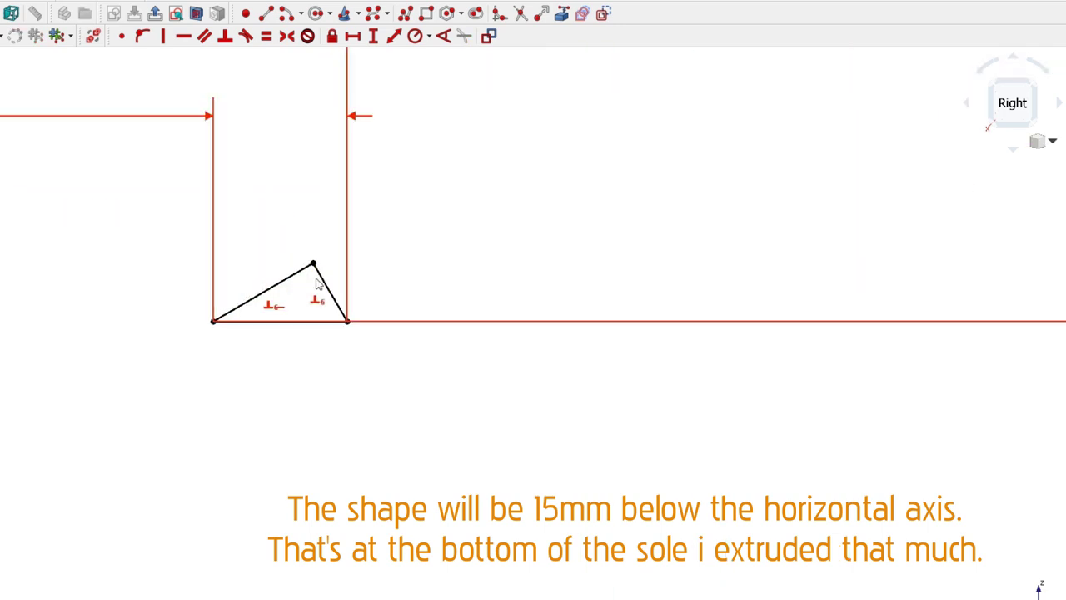
{"action": "left_click_drag", "start_coordinate": [313, 266], "coordinate": [284, 239]}
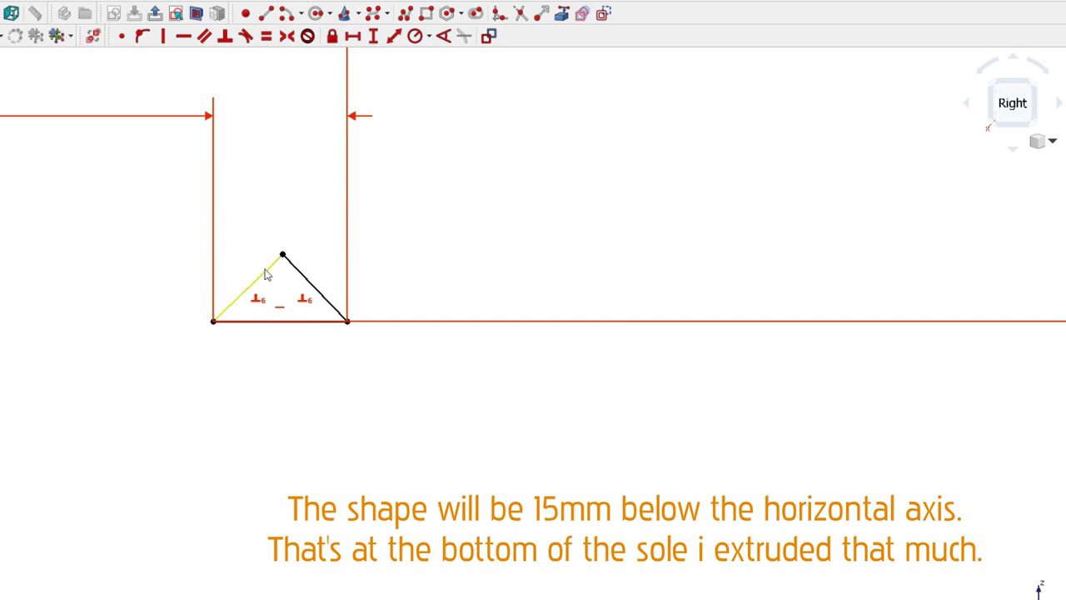
{"action": "left_click", "coordinate": [265, 271]}
{"action": "left_click", "coordinate": [293, 273]}
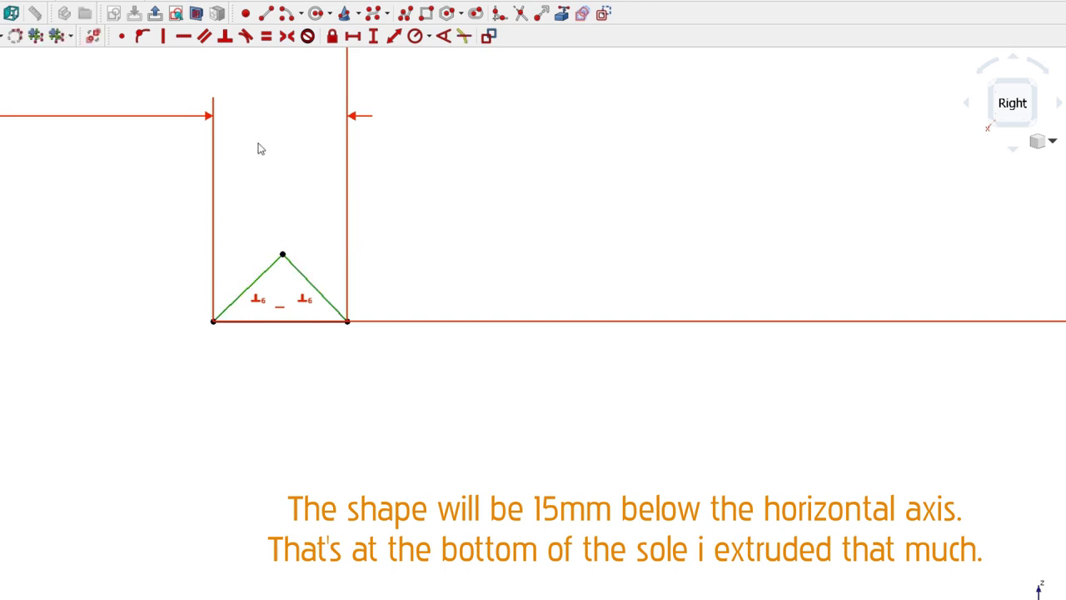
{"action": "left_click", "coordinate": [266, 35]}
- Move the 15 mm dimension left of the sketch and leave the sketch
{"action": "scroll", "coordinate": [337, 215], "scroll_direction": "down", "scroll_amount": 4}
{"action": "scroll", "coordinate": [552, 181], "scroll_direction": "down", "scroll_amount": 1}
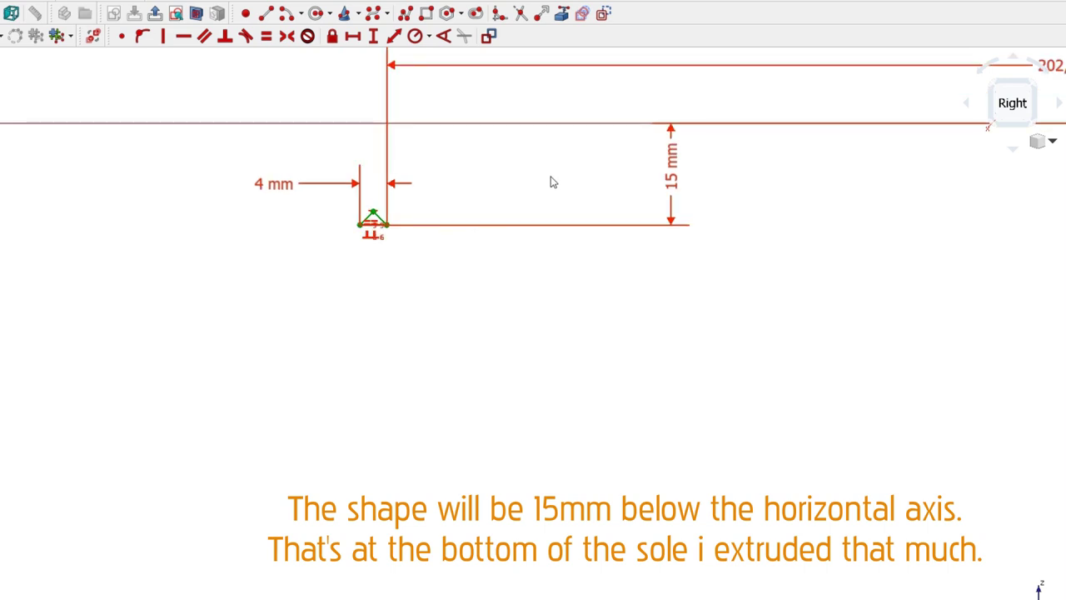
{"action": "middle_click_drag", "start_coordinate": [552, 181], "coordinate": [435, 280]}
{"action": "left_click_drag", "start_coordinate": [536, 279], "coordinate": [84, 279]}
{"action": "scroll", "coordinate": [250, 283], "scroll_direction": "down", "scroll_amount": 3}
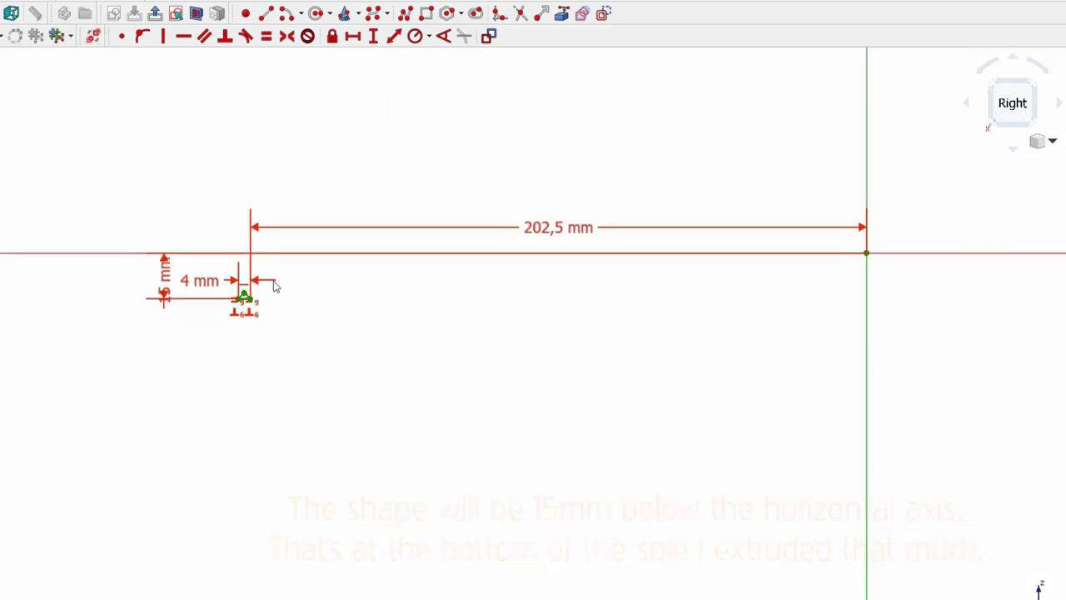
{"action": "left_click", "coordinate": [155, 12]}
- Pocket the triangle Through all, symmetric to plane, then select the Pocket in the tree
{"action": "left_click", "coordinate": [39, 173]}
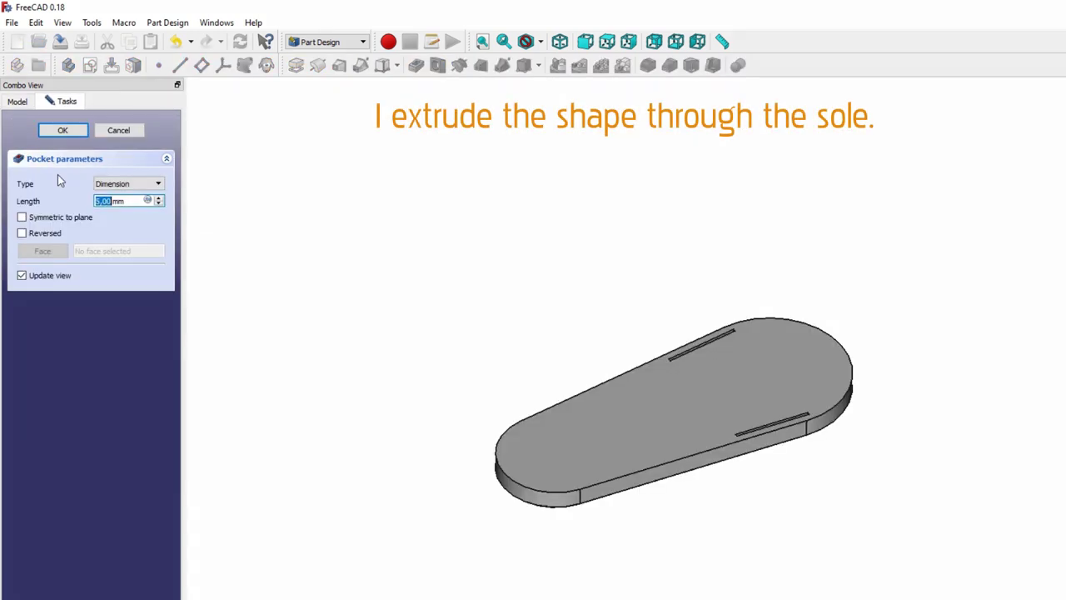
{"action": "middle_click_drag", "start_coordinate": [786, 559], "coordinate": [744, 447]}
{"action": "scroll", "coordinate": [500, 375], "scroll_direction": "up", "scroll_amount": 3}
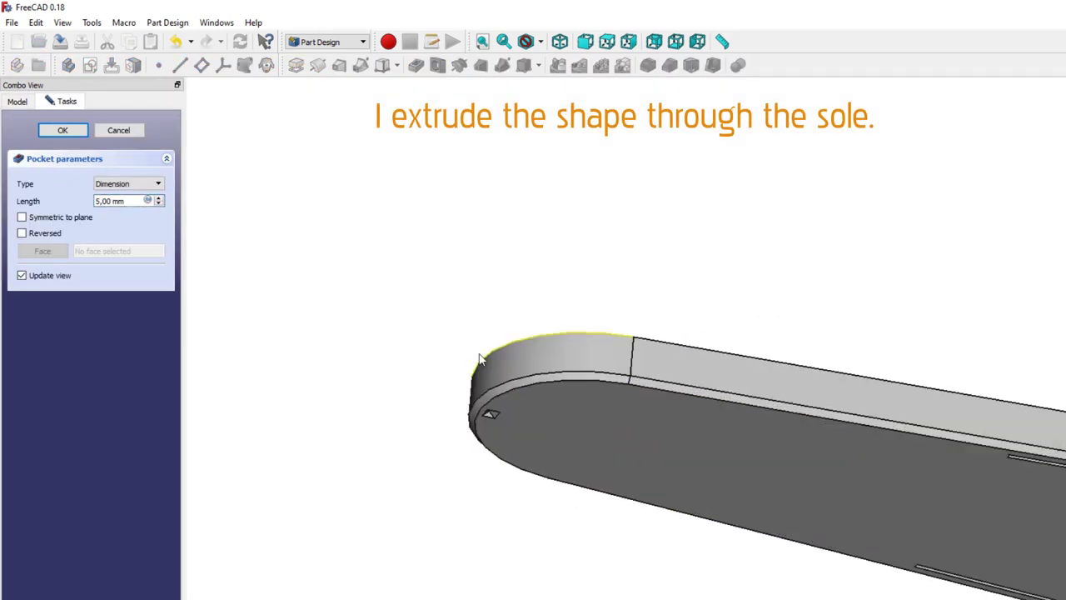
{"action": "left_click", "coordinate": [129, 184]}
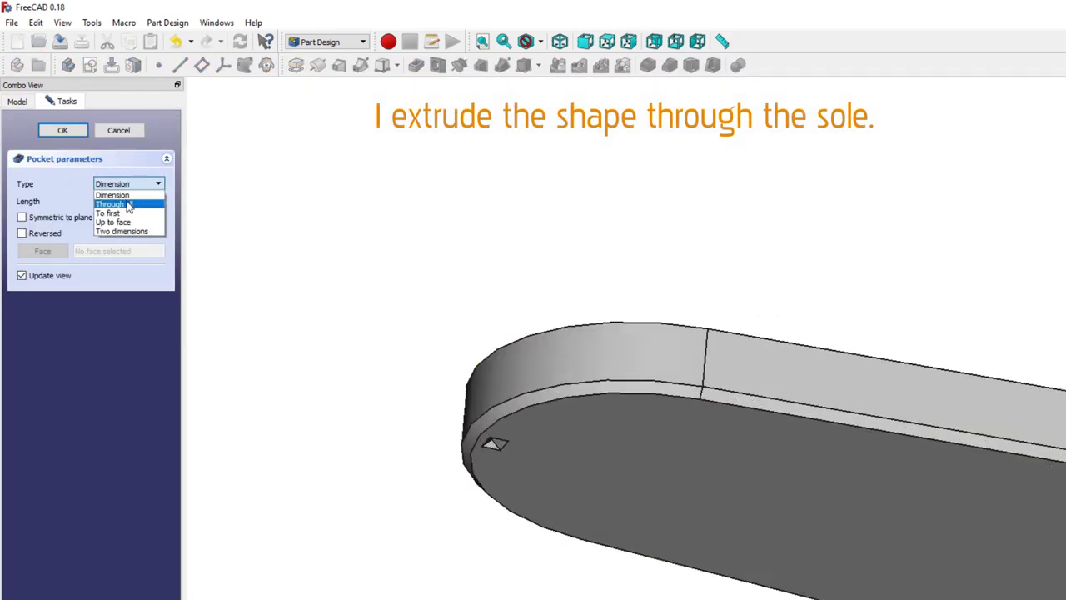
{"action": "left_click", "coordinate": [116, 200]}
{"action": "left_click", "coordinate": [22, 217]}
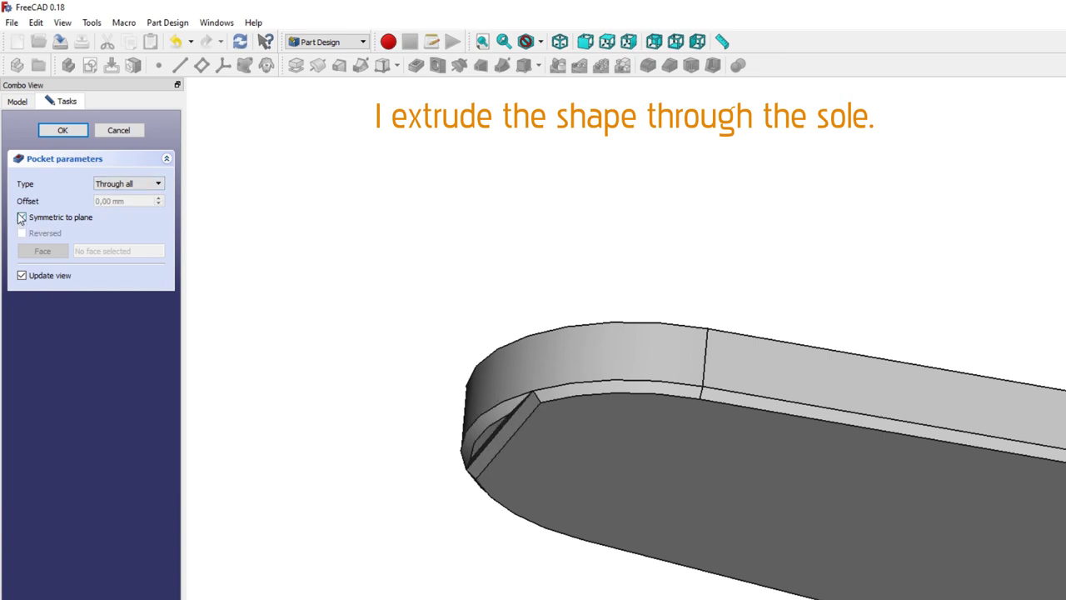
{"action": "left_click", "coordinate": [62, 131]}
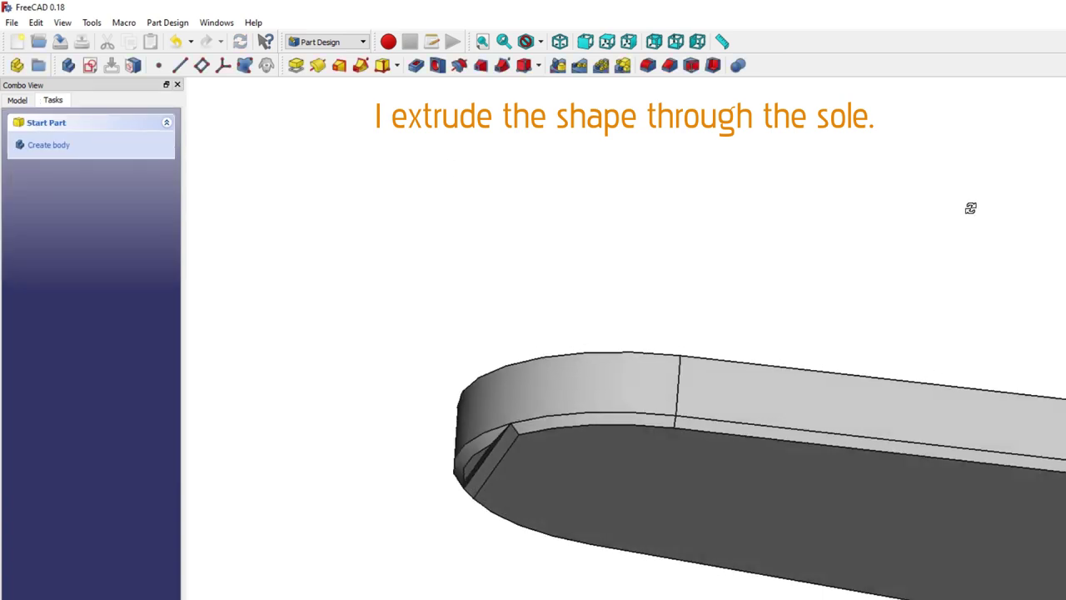
{"action": "mouse_move", "coordinate": [970, 209]}
{"action": "middle_mouse_down"}
{"action": "mouse_move", "coordinate": [911, 245]}
{"action": "mouse_move", "coordinate": [931, 262]}
{"action": "mouse_move", "coordinate": [957, 219]}
{"action": "middle_mouse_up"}
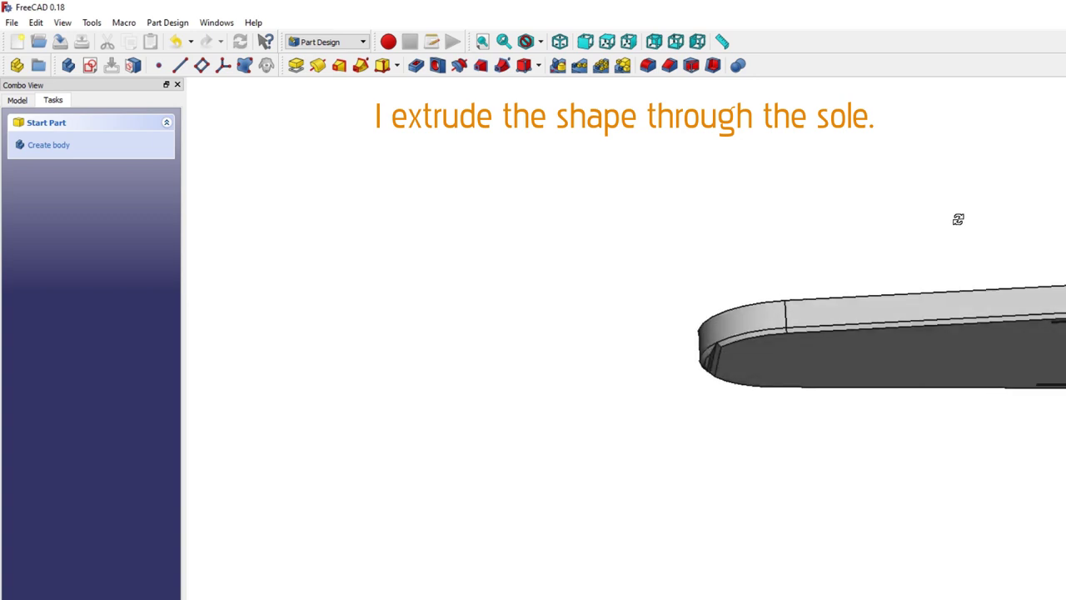
{"action": "left_click", "coordinate": [17, 100]}
{"action": "left_click", "coordinate": [67, 206]}
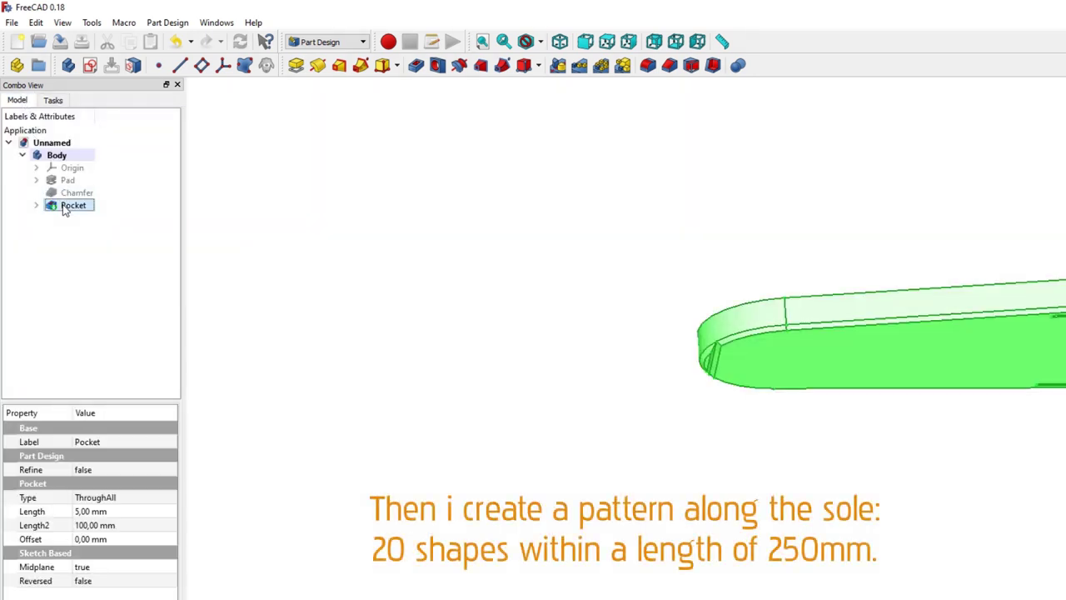
- Linear-pattern the Pocket with 250 mm length and 20 occurrences
{"action": "left_click", "coordinate": [579, 67]}
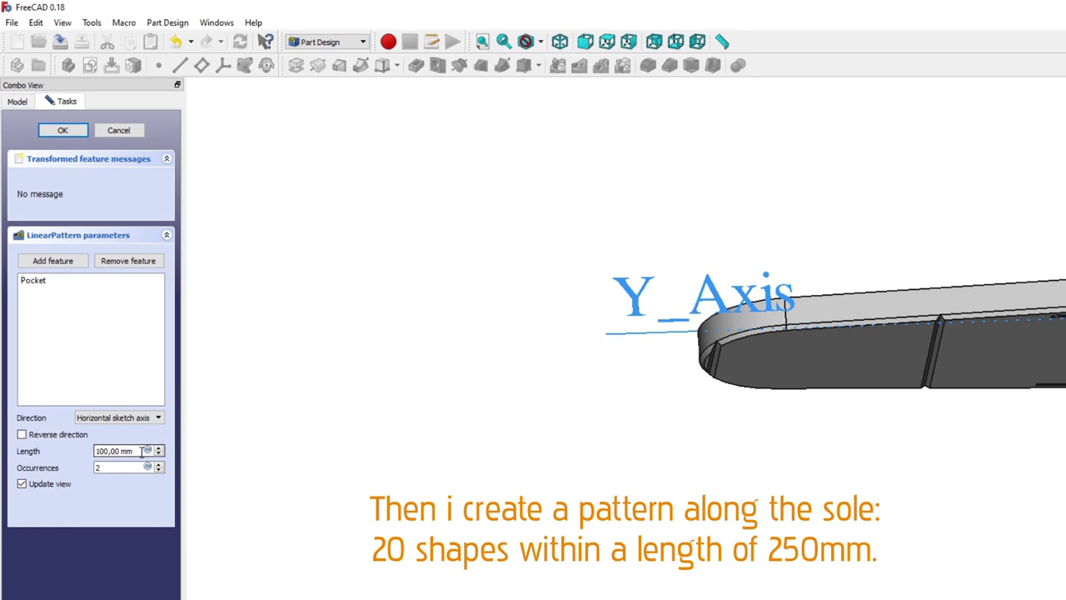
{"action": "left_click_drag", "start_coordinate": [144, 451], "coordinate": [86, 454]}
{"action": "type", "text": "250"}
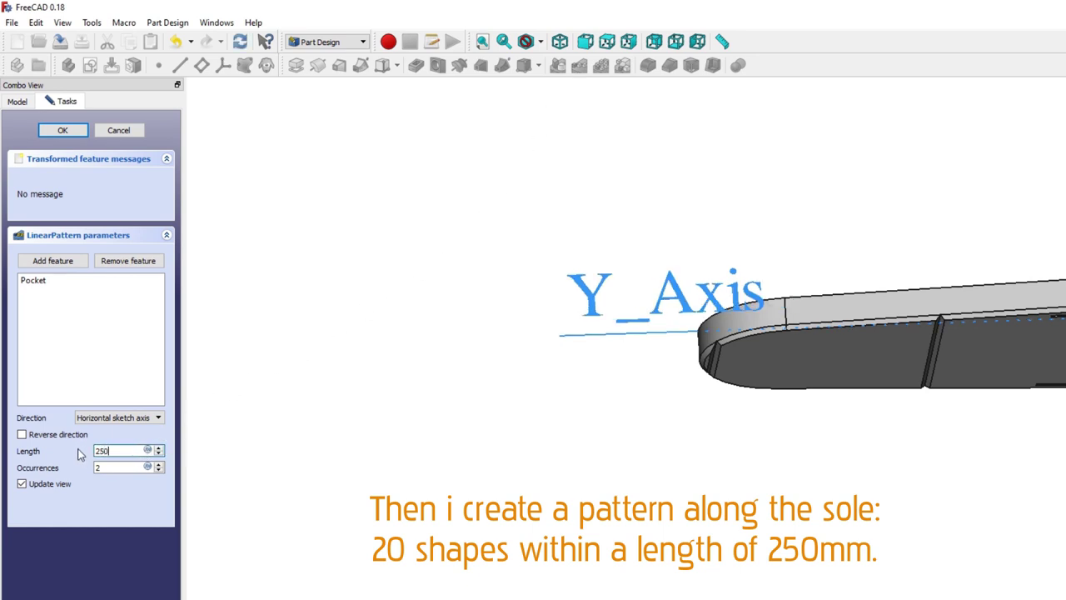
{"action": "left_click", "coordinate": [120, 466]}
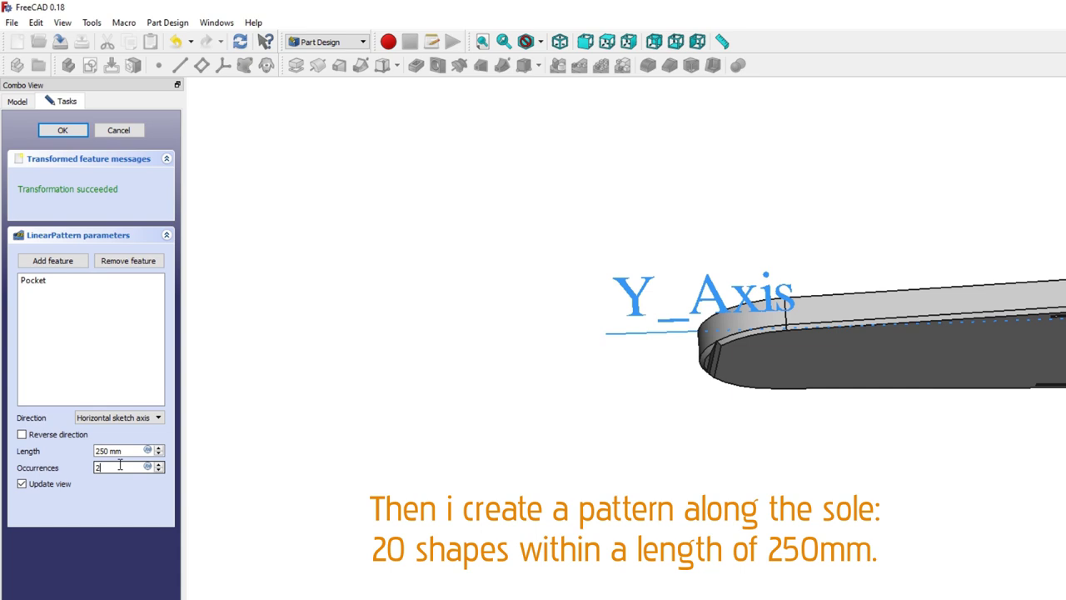
{"action": "type", "text": "0"}
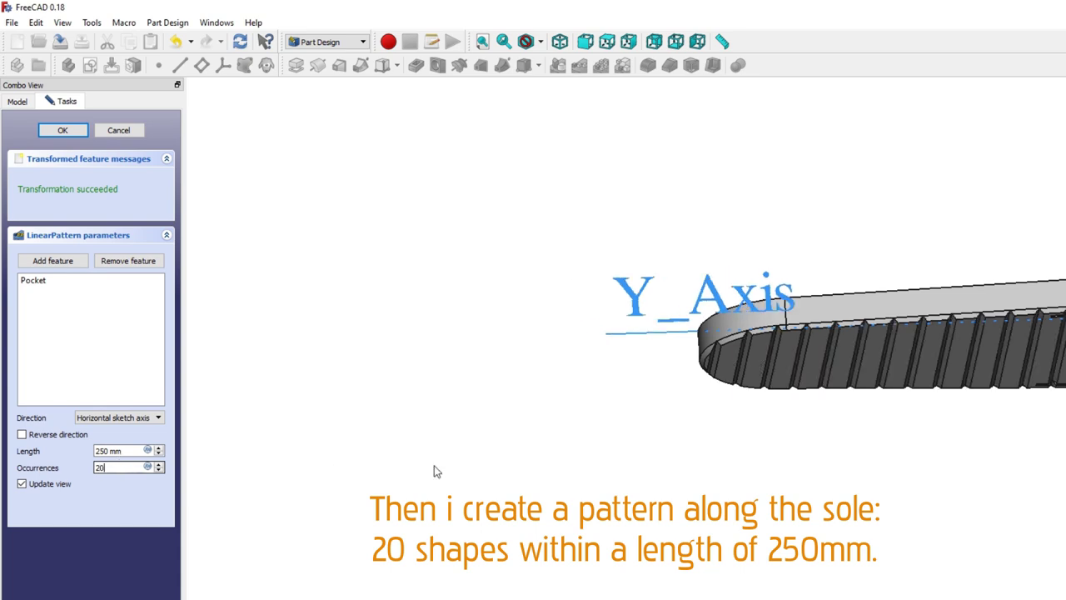
{"action": "middle_click_drag", "start_coordinate": [825, 458], "coordinate": [595, 506]}
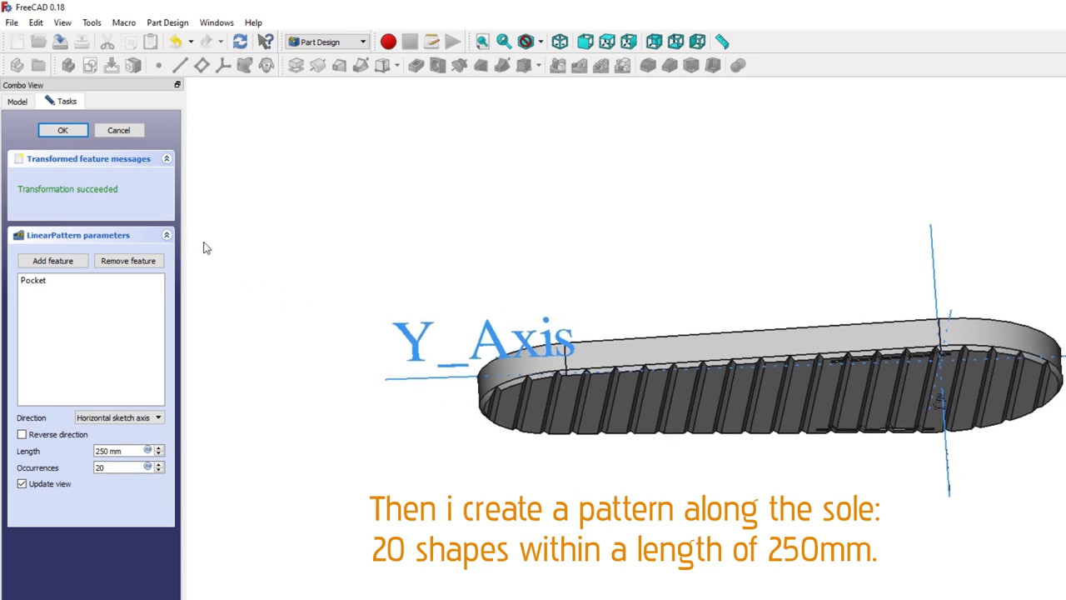
- Confirm the linear pattern and start a new sketch on the YZ_Plane
{"action": "left_click", "coordinate": [82, 136]}
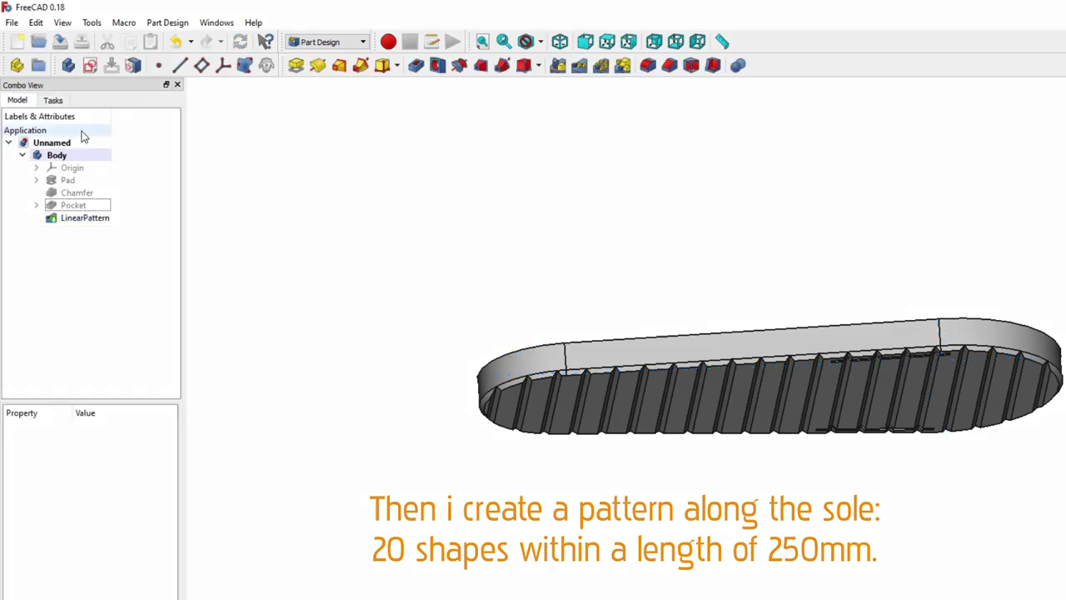
{"action": "left_click", "coordinate": [75, 169]}
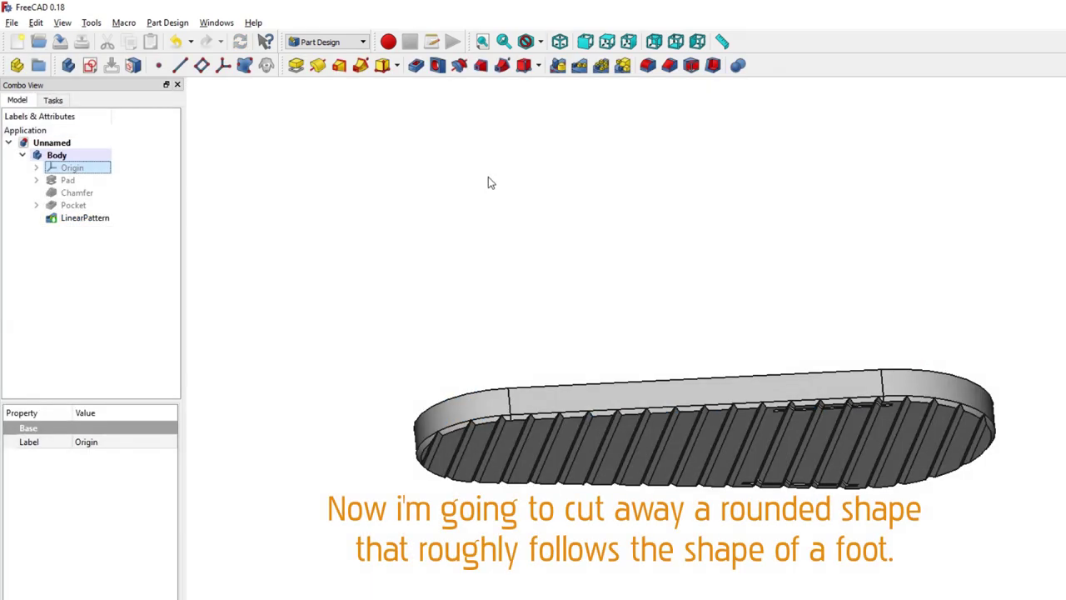
{"action": "key", "text": "space"}
{"action": "left_click", "coordinate": [559, 41]}
{"action": "left_click", "coordinate": [482, 42]}
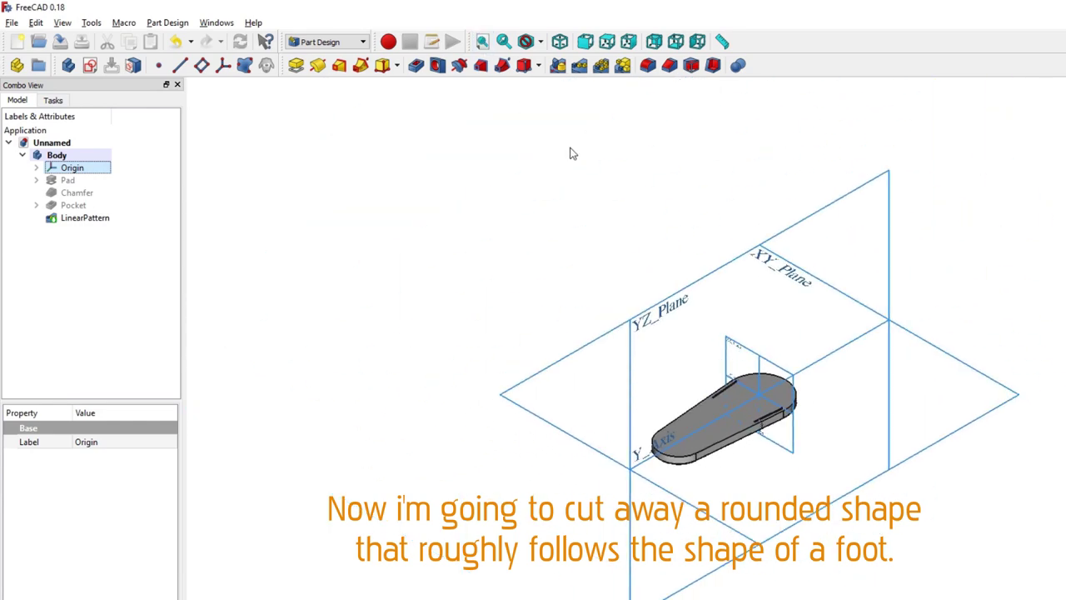
{"action": "left_click", "coordinate": [630, 357]}
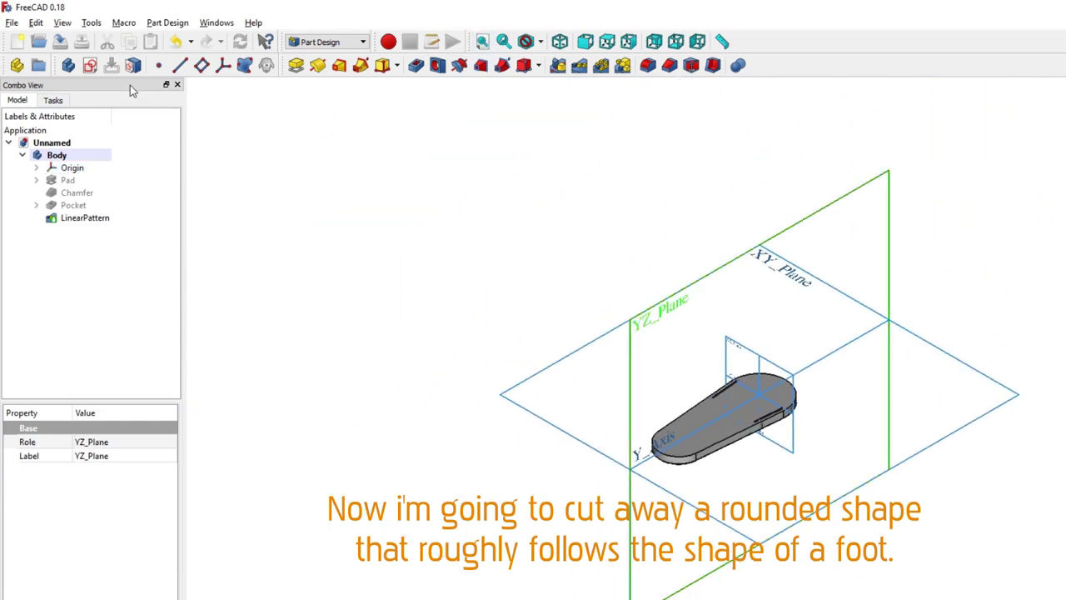
{"action": "left_click", "coordinate": [90, 66]}
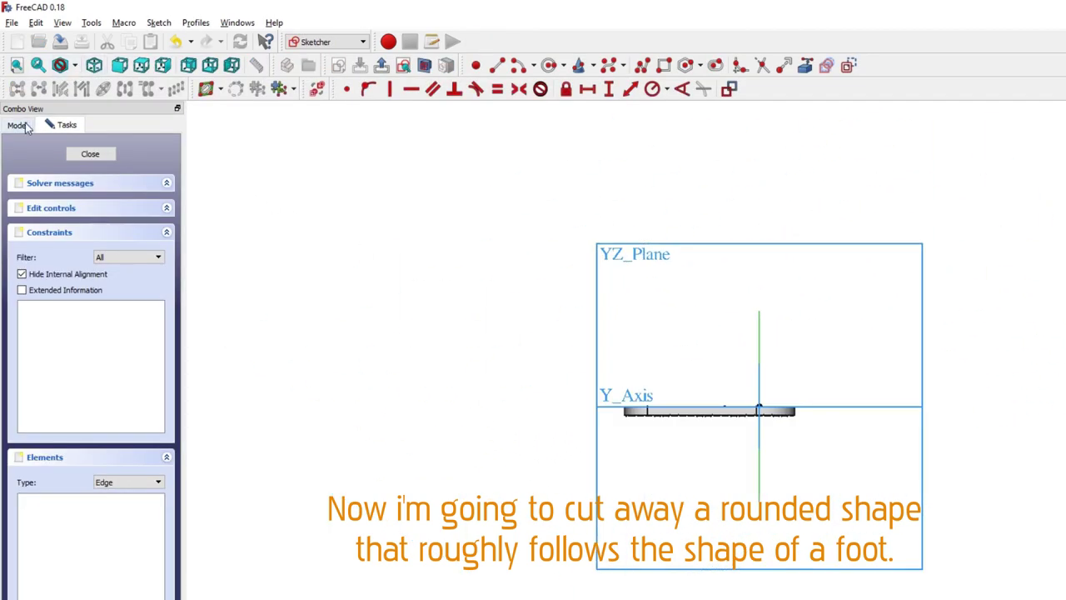
{"action": "left_click", "coordinate": [16, 124]}
{"action": "left_click", "coordinate": [83, 243]}
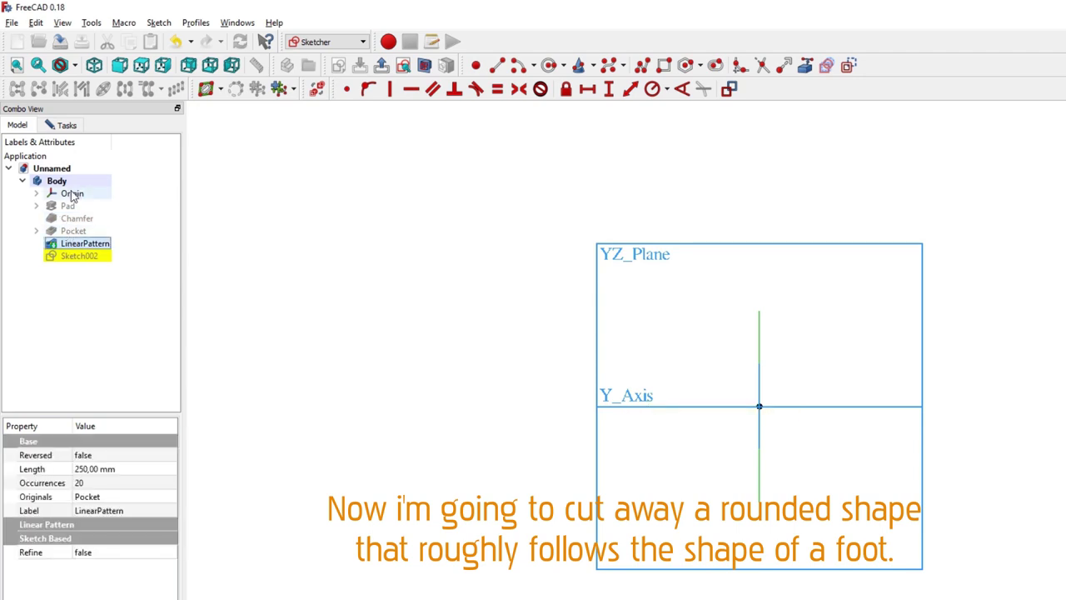
{"action": "left_click", "coordinate": [71, 194]}
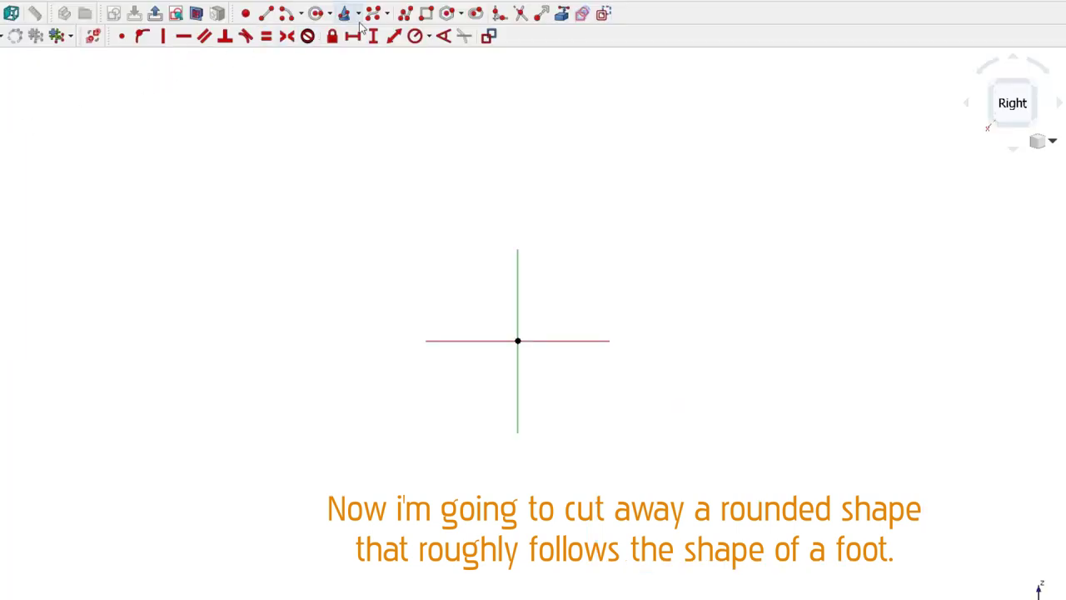
- Draw the outline's top edge plus left and right sides reaching below the axis
{"action": "left_click", "coordinate": [404, 13]}
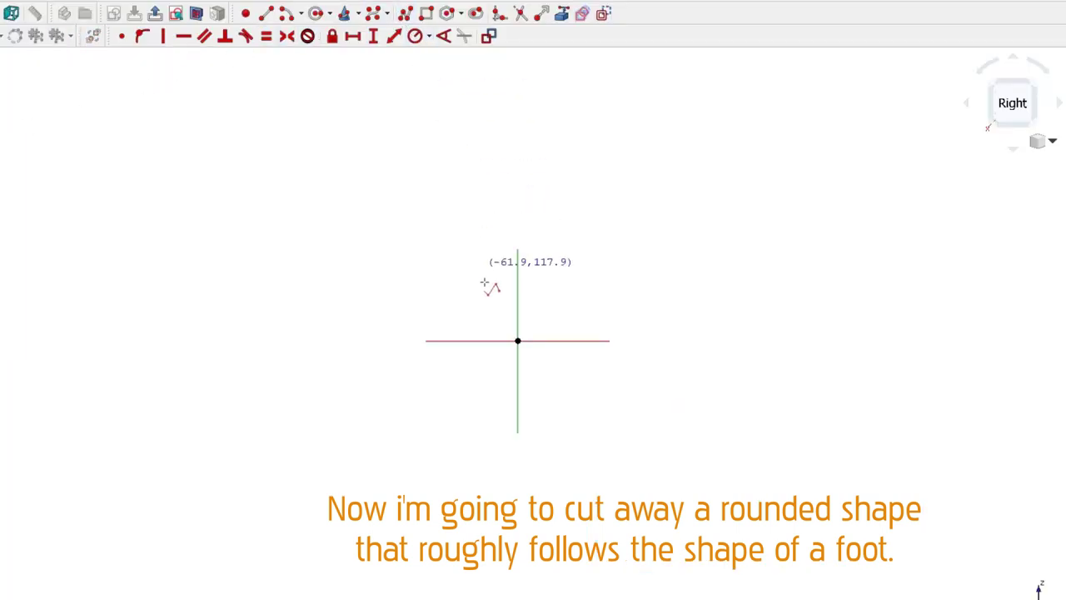
{"action": "scroll", "coordinate": [491, 296], "scroll_direction": "up", "scroll_amount": 3}
{"action": "left_click", "coordinate": [625, 327]}
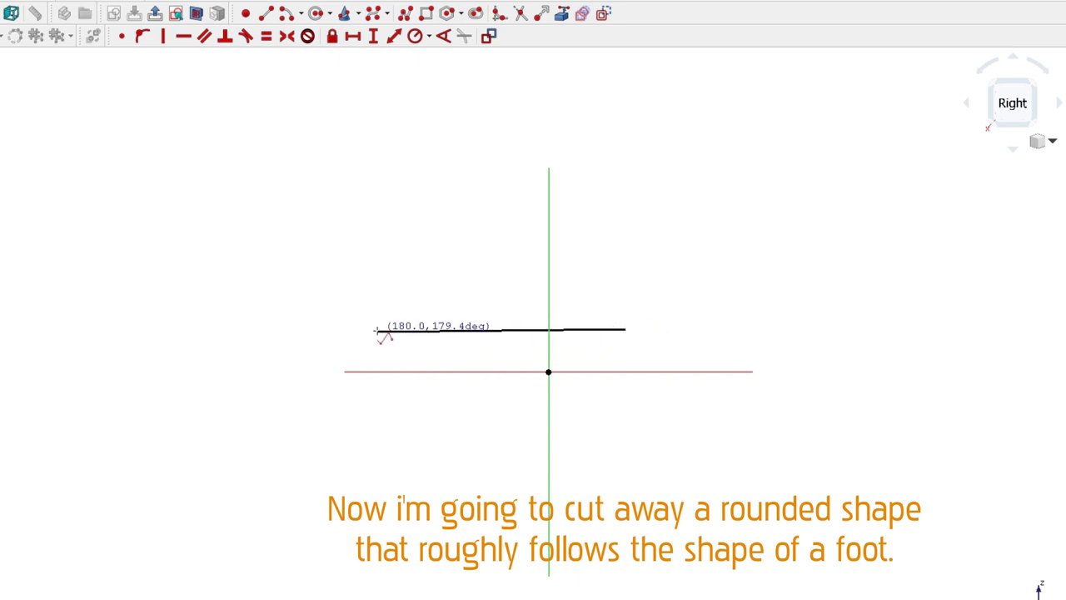
{"action": "left_click", "coordinate": [258, 328]}
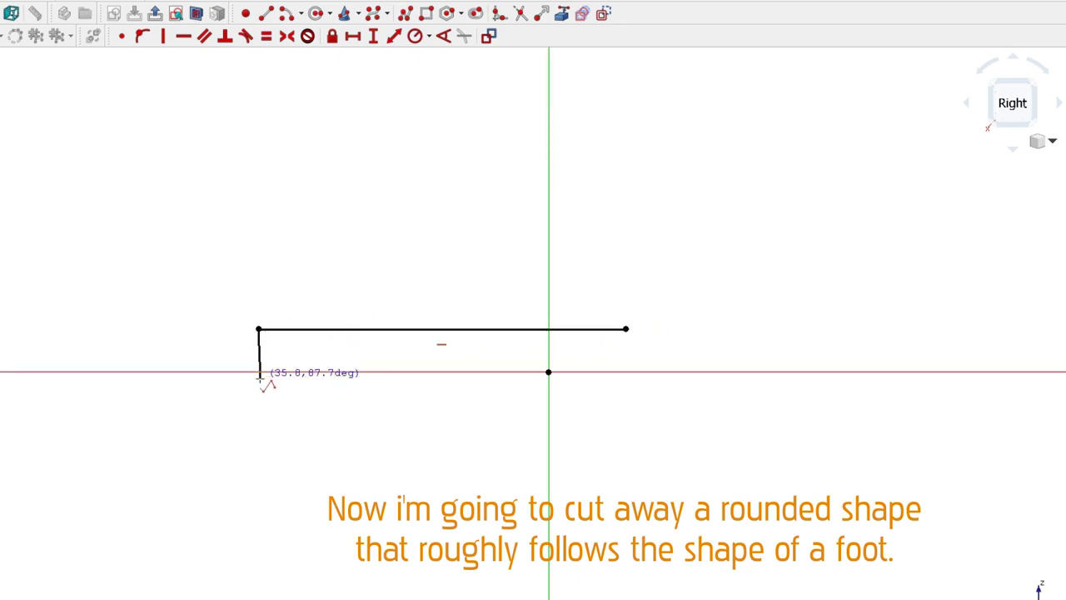
{"action": "left_click", "coordinate": [259, 387]}
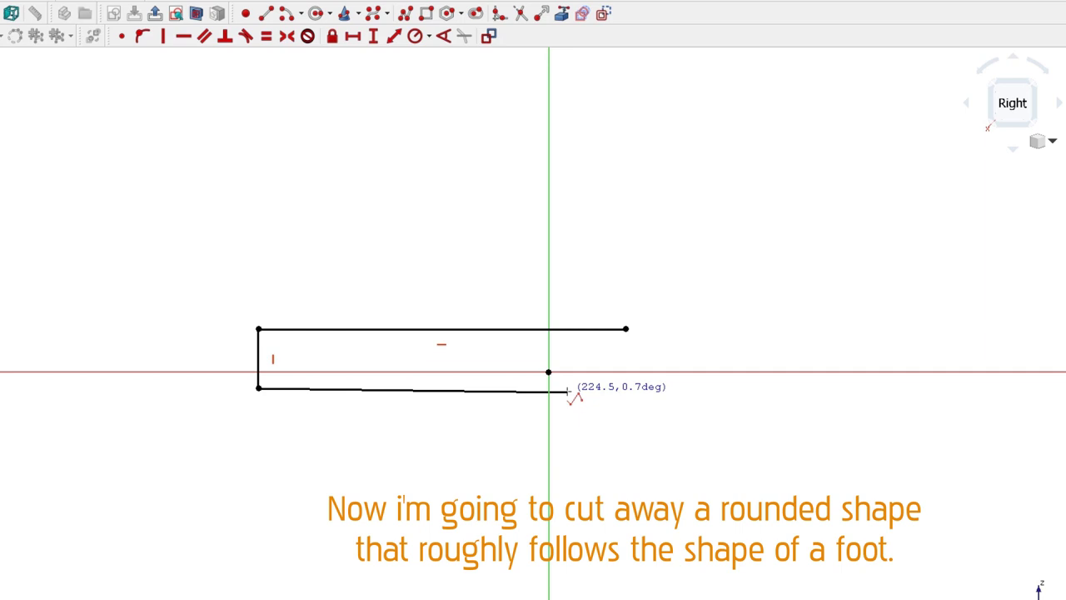
{"action": "key", "text": "Escape"}
{"action": "left_click", "coordinate": [626, 328]}
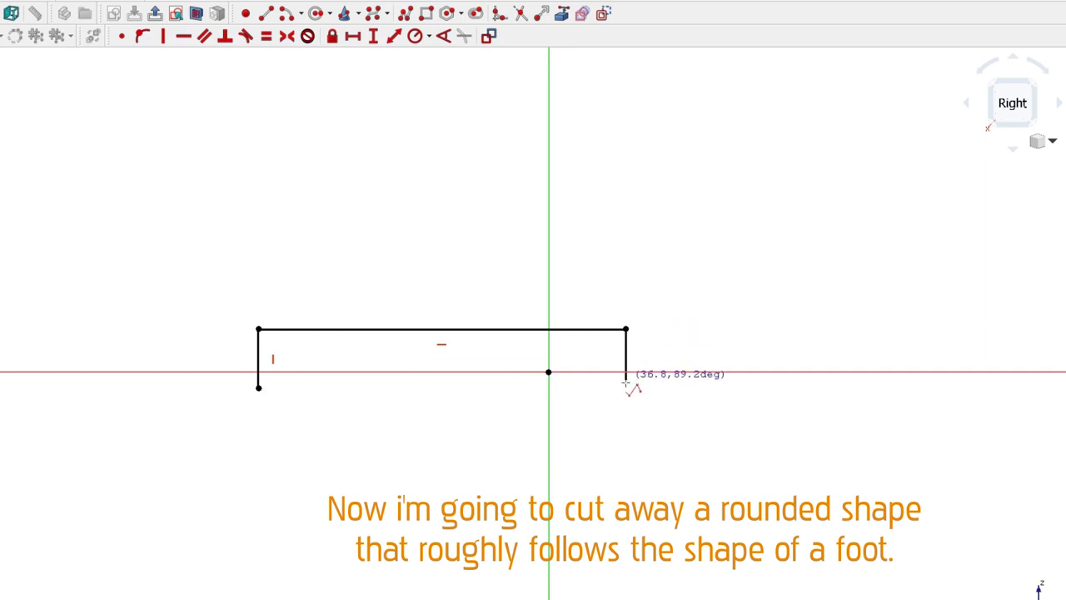
{"action": "left_click", "coordinate": [626, 387]}
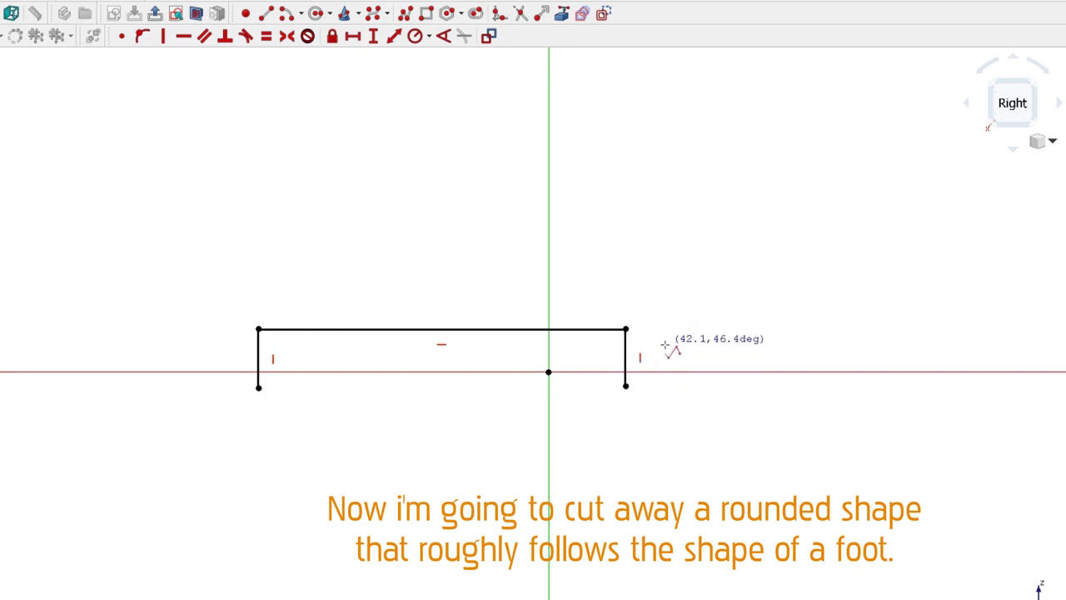
{"action": "key", "text": "Escape"}
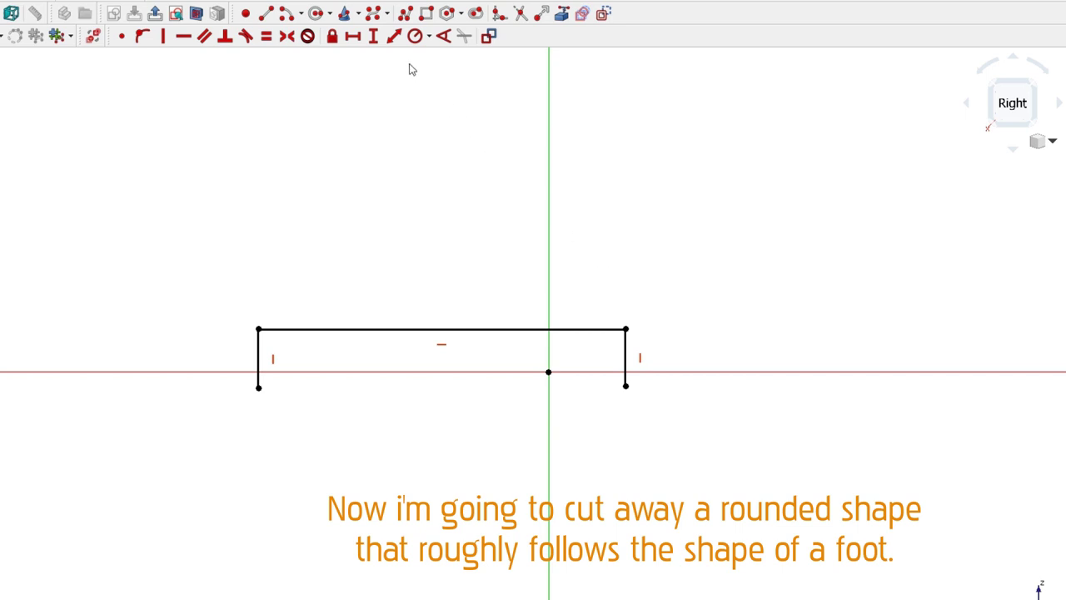
- Close the bottom with a three-point B-spline from the bottom-left to the bottom-right corner
{"action": "left_click", "coordinate": [374, 15]}
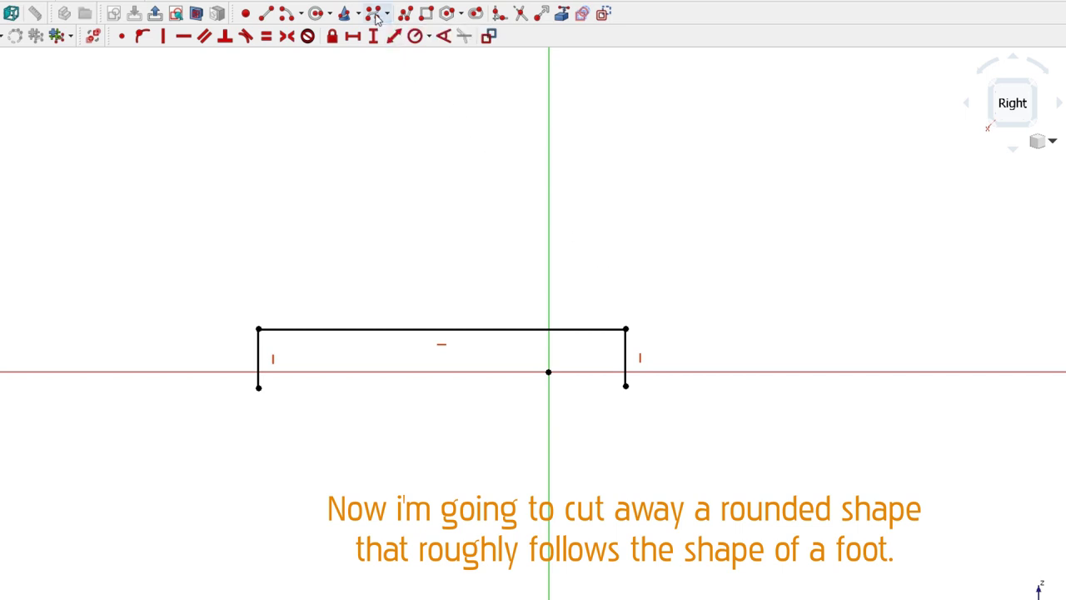
{"action": "left_click", "coordinate": [259, 387]}
{"action": "left_click", "coordinate": [433, 363]}
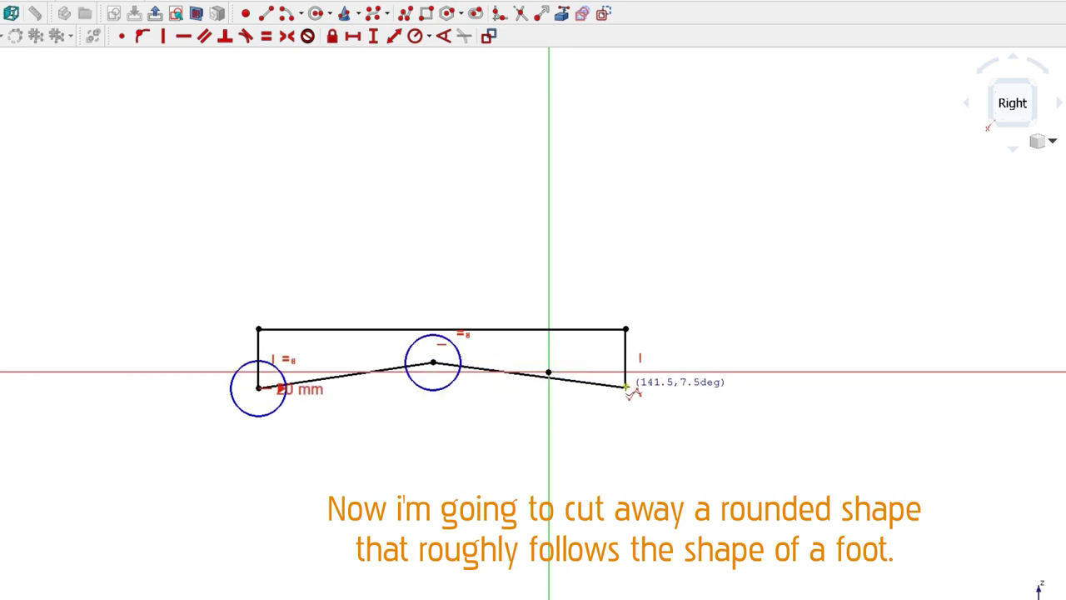
{"action": "left_click", "coordinate": [625, 385]}
{"action": "right_click", "coordinate": [621, 404]}
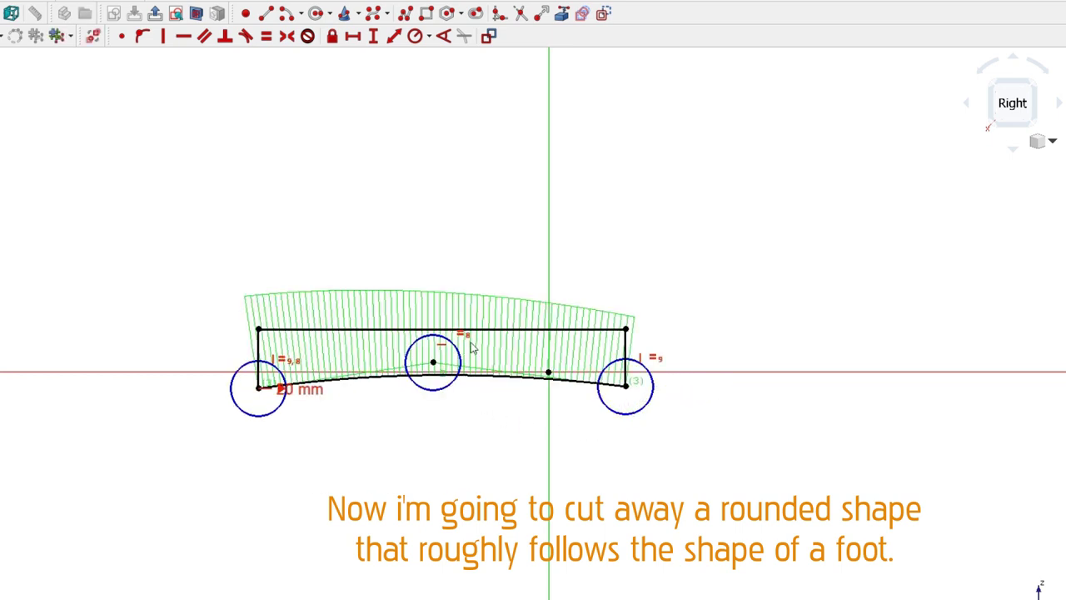
- Constrain the outline to 270 mm wide and 40 mm tall
{"action": "left_click", "coordinate": [353, 36]}
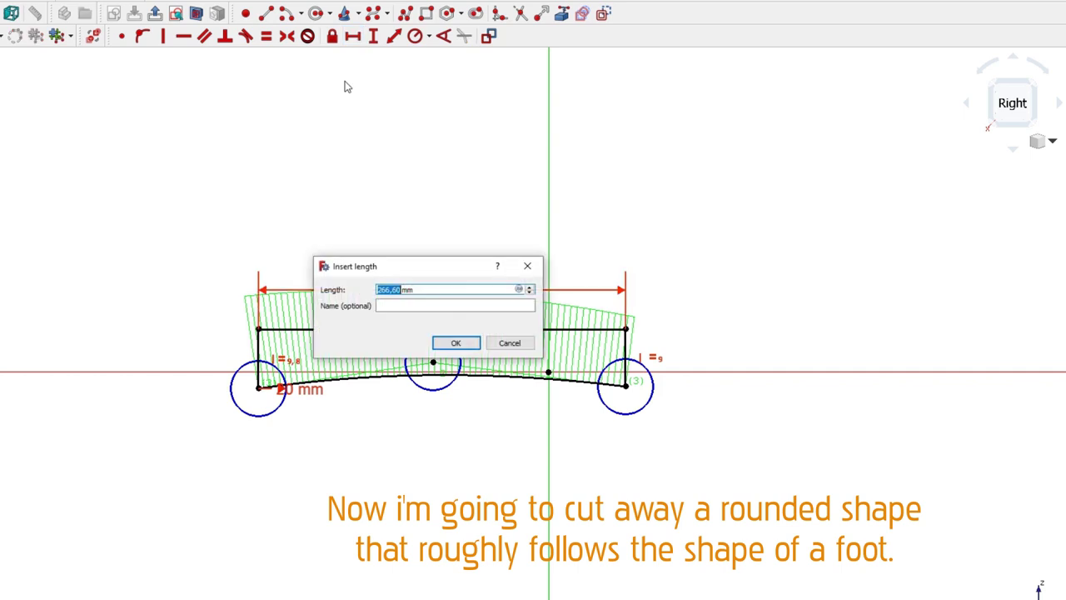
{"action": "key", "text": "Return"}
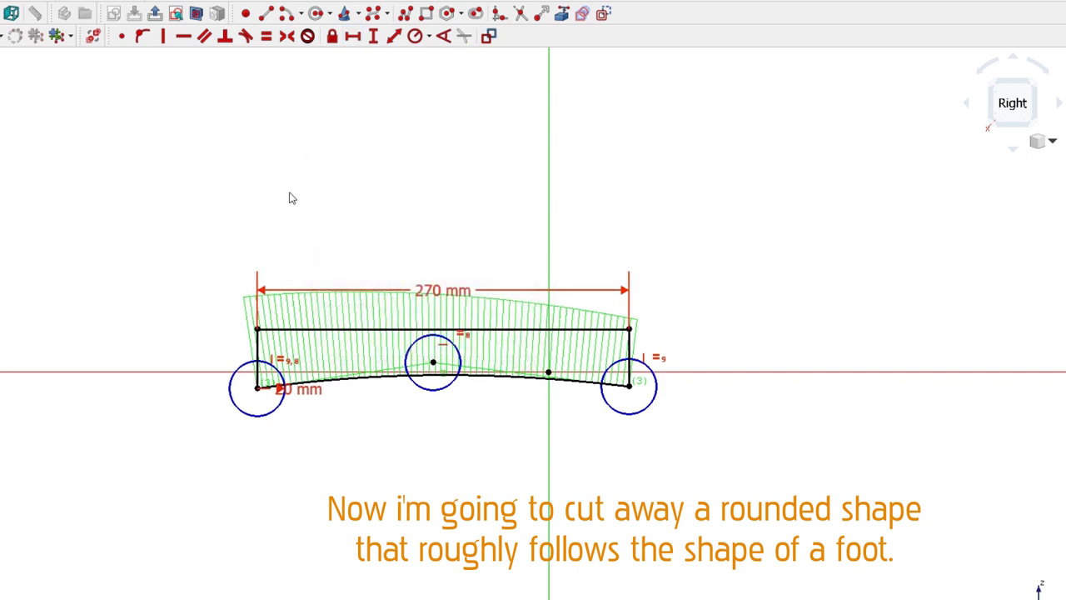
{"action": "left_click", "coordinate": [258, 337]}
{"action": "left_click", "coordinate": [373, 36]}
{"action": "type", "text": "40"}
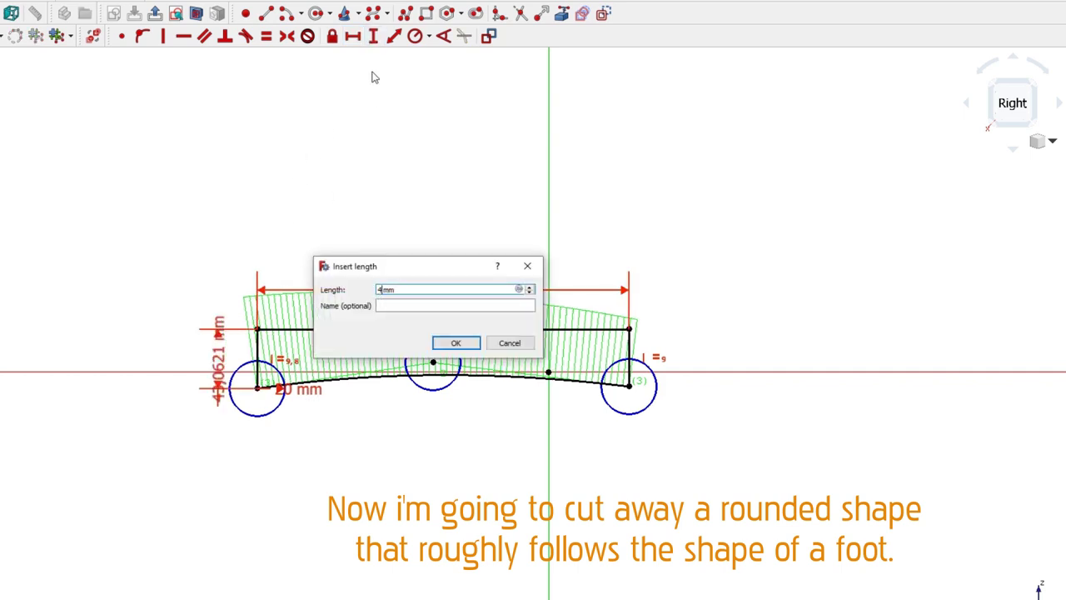
{"action": "key", "text": "Return"}
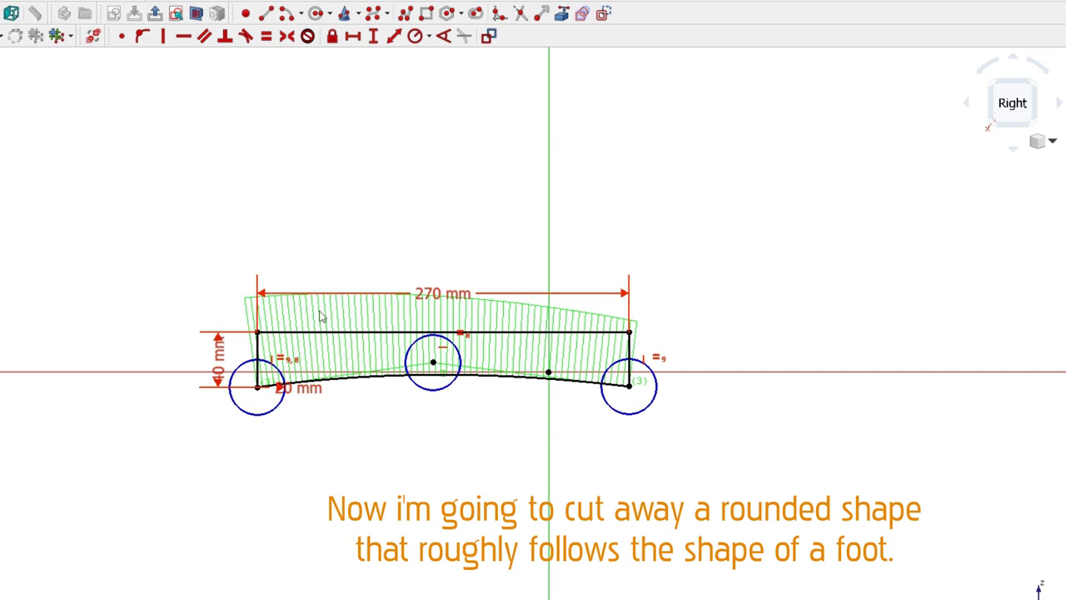
- Add the 7,5 mm corner offset from the horizontal axis and the 10 mm vertical distance
{"action": "left_click", "coordinate": [256, 387]}
{"action": "left_click", "coordinate": [250, 372]}
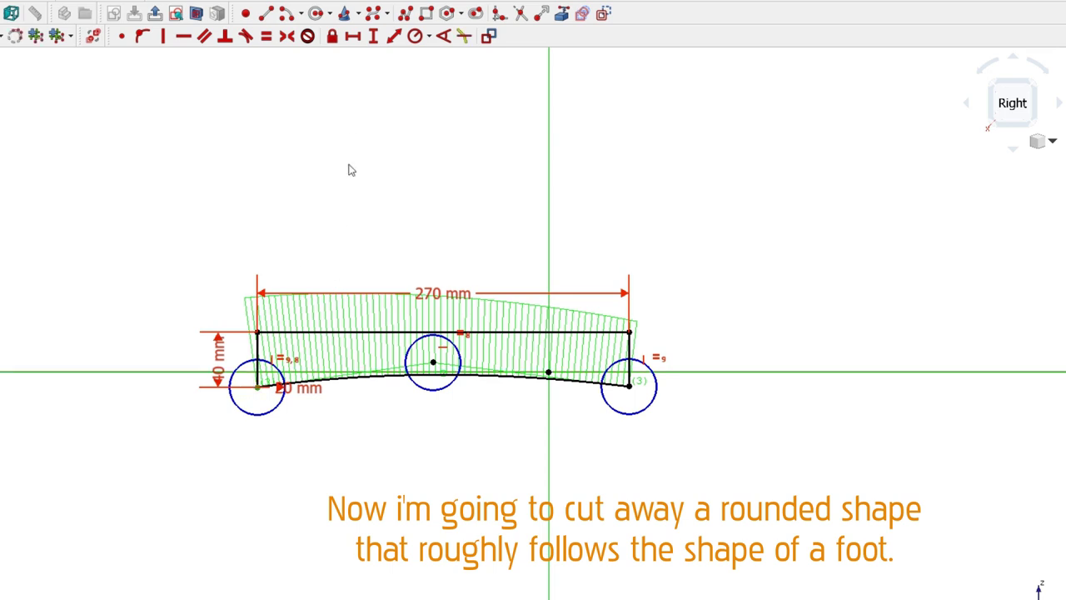
{"action": "left_click", "coordinate": [374, 36]}
{"action": "type", "text": "7,5"}
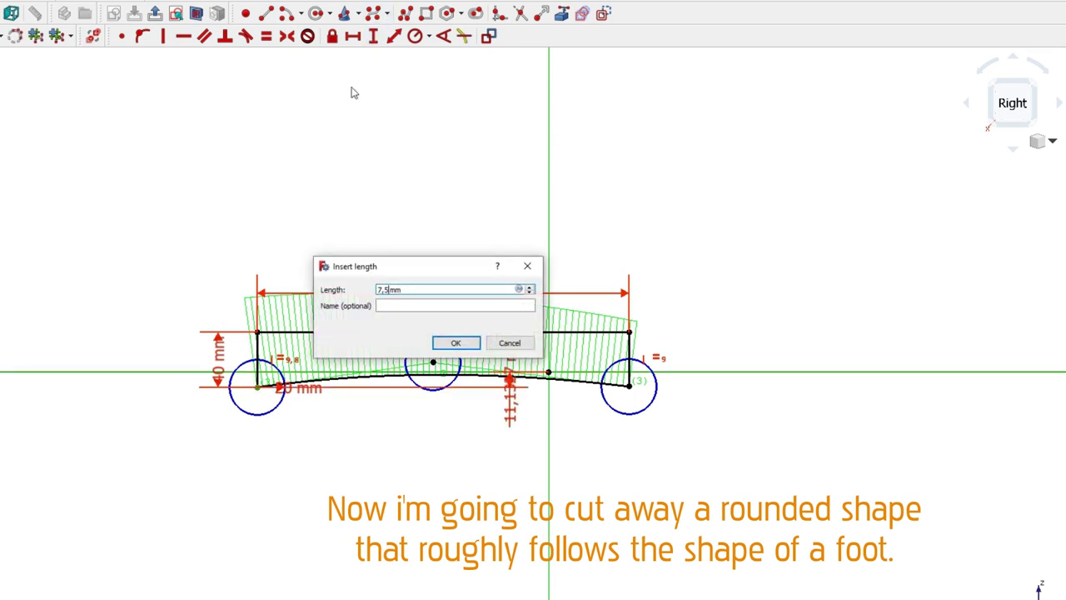
{"action": "key", "text": "Return"}
{"action": "scroll", "coordinate": [288, 423], "scroll_direction": "up", "scroll_amount": 2}
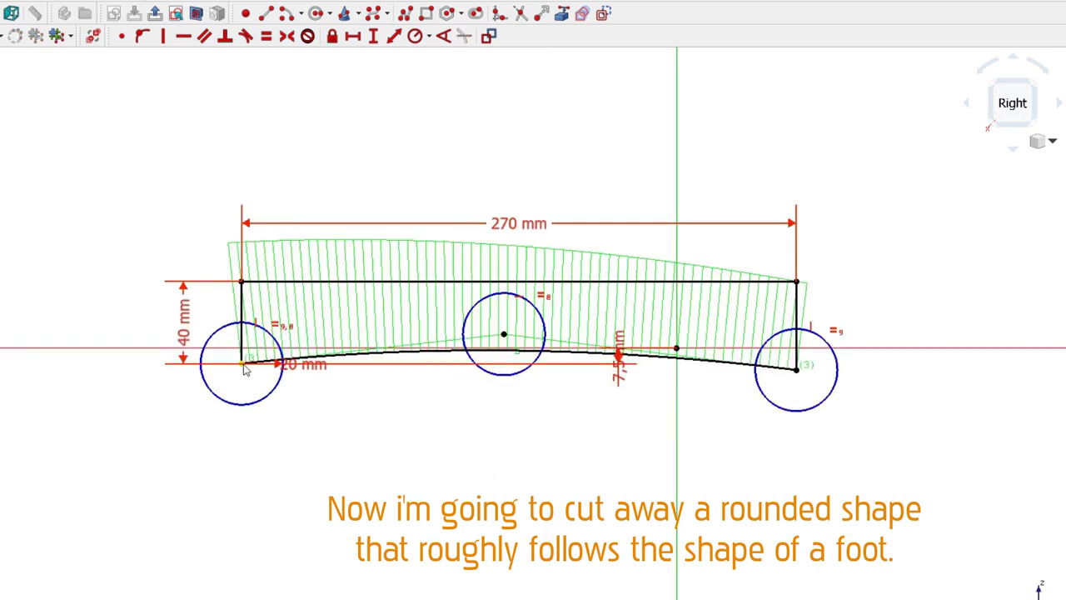
{"action": "left_click", "coordinate": [243, 364]}
{"action": "left_click", "coordinate": [372, 36]}
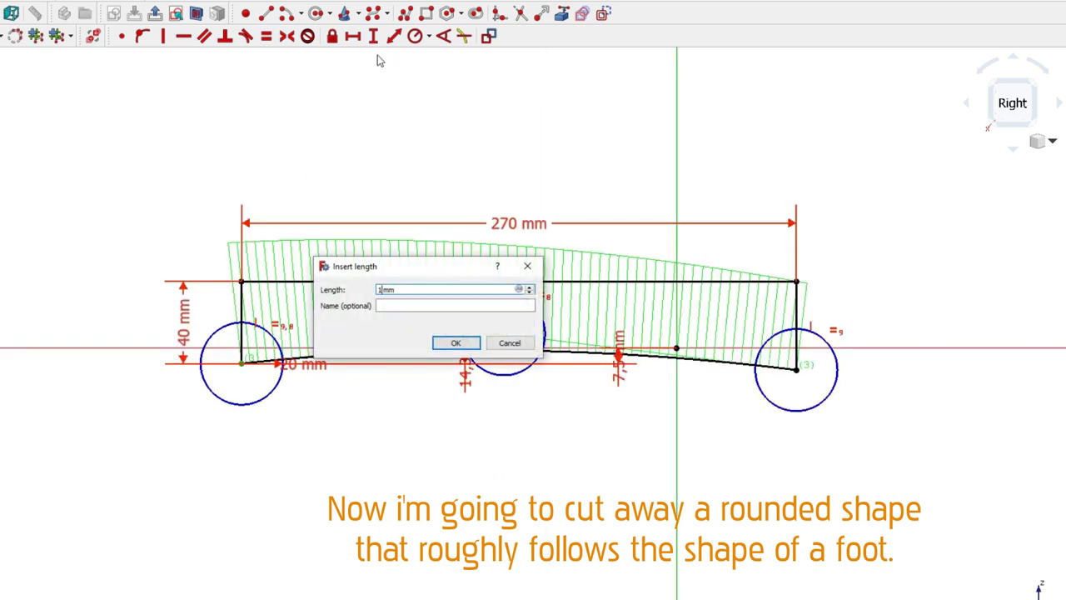
{"action": "key", "text": "Return"}
- Move the 10, 7,5 and 40 mm dimension labels outside the shape
{"action": "left_click_drag", "start_coordinate": [404, 454], "coordinate": [404, 466]}
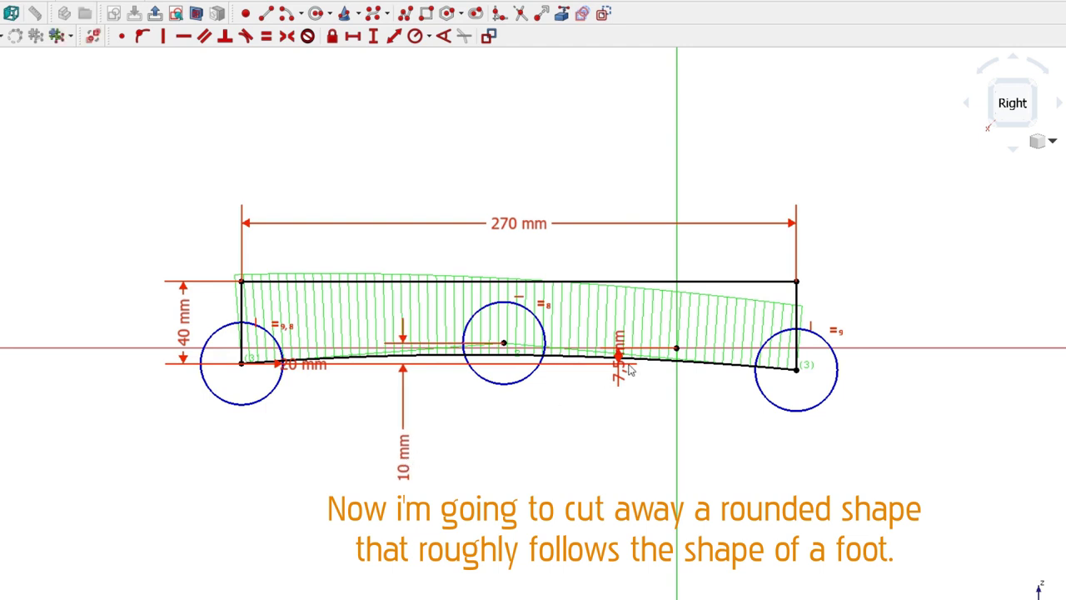
{"action": "left_click_drag", "start_coordinate": [618, 367], "coordinate": [202, 467]}
{"action": "left_click_drag", "start_coordinate": [188, 319], "coordinate": [112, 313]}
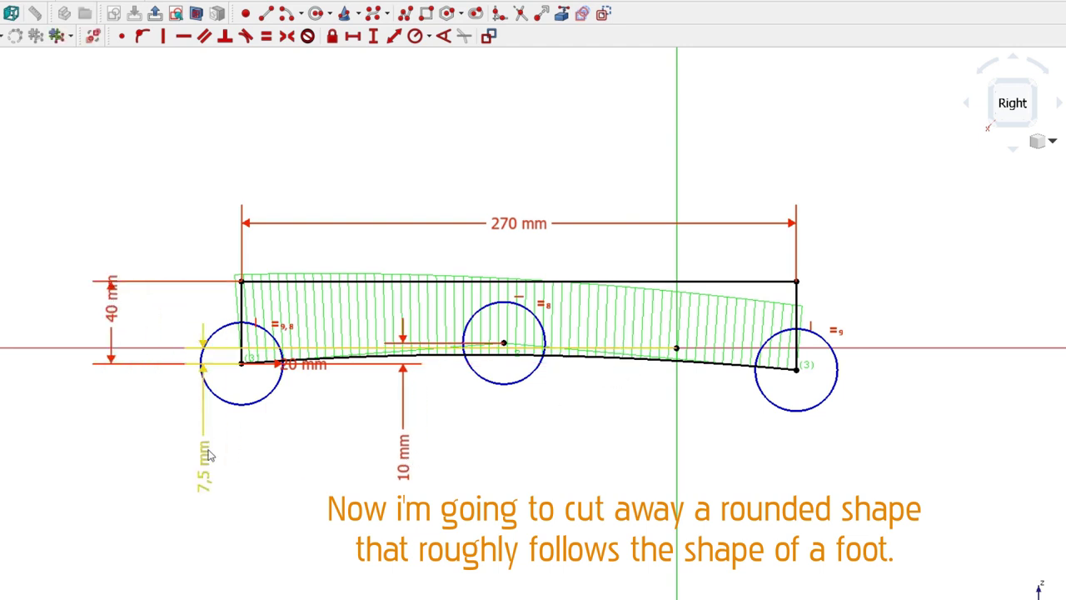
{"action": "left_click_drag", "start_coordinate": [203, 458], "coordinate": [165, 456]}
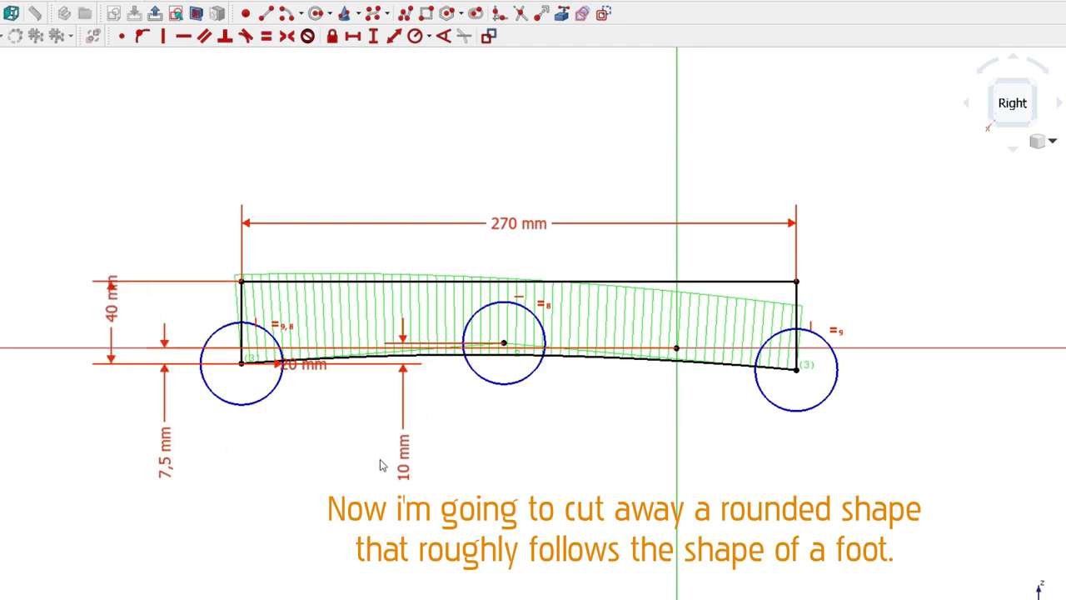
{"action": "left_click_drag", "start_coordinate": [404, 463], "coordinate": [394, 467]}
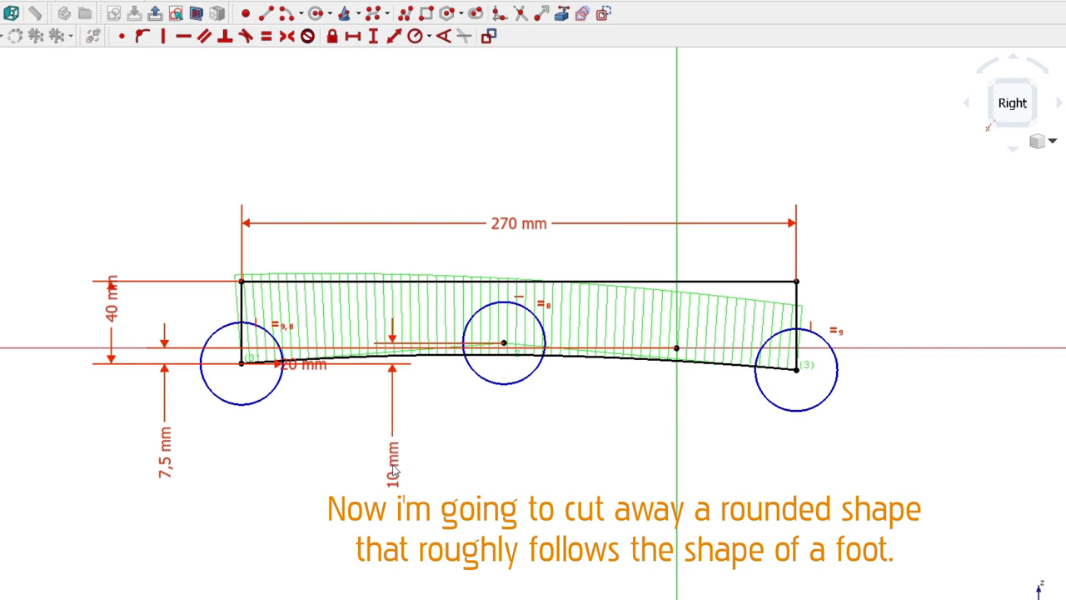
- Add 140 mm and 215 mm horizontal placement dimensions and move their labels below the shape
{"action": "left_click", "coordinate": [242, 363]}
{"action": "left_click", "coordinate": [503, 342]}
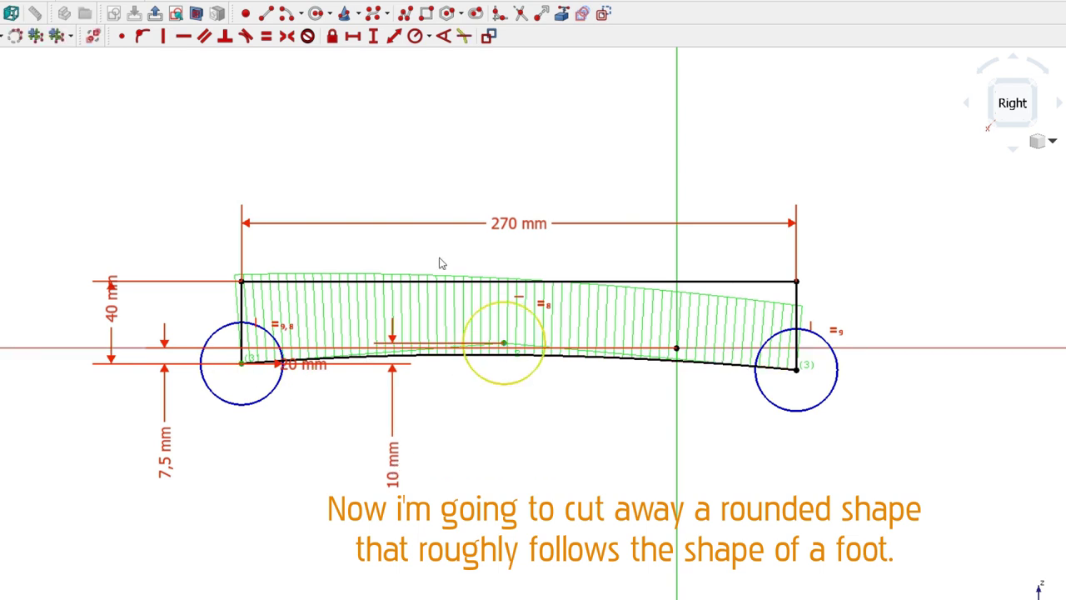
{"action": "left_click", "coordinate": [352, 36]}
{"action": "type", "text": "140"}
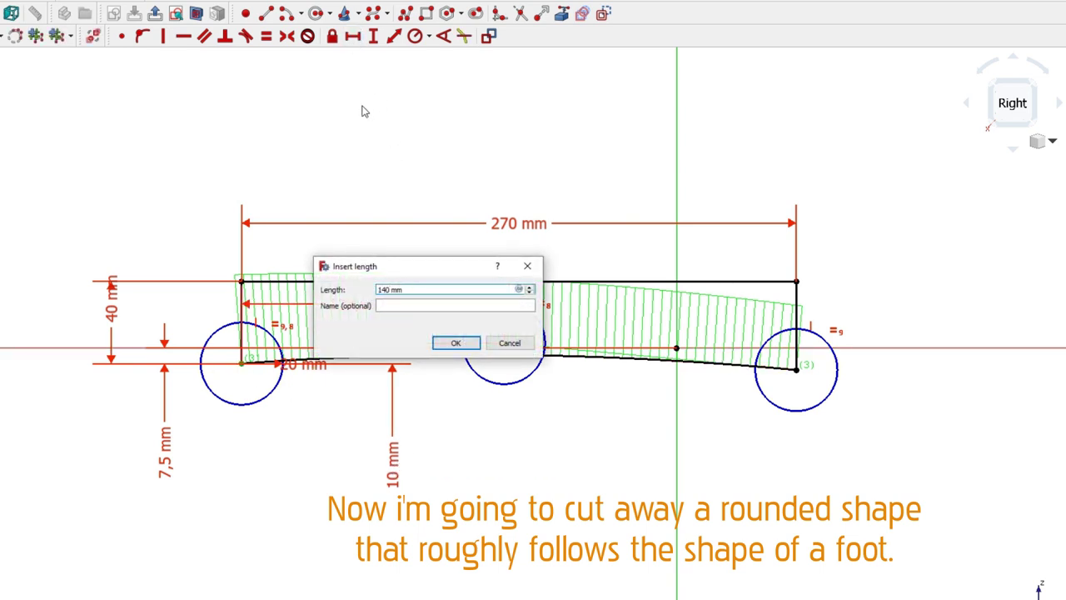
{"action": "key", "text": "Return"}
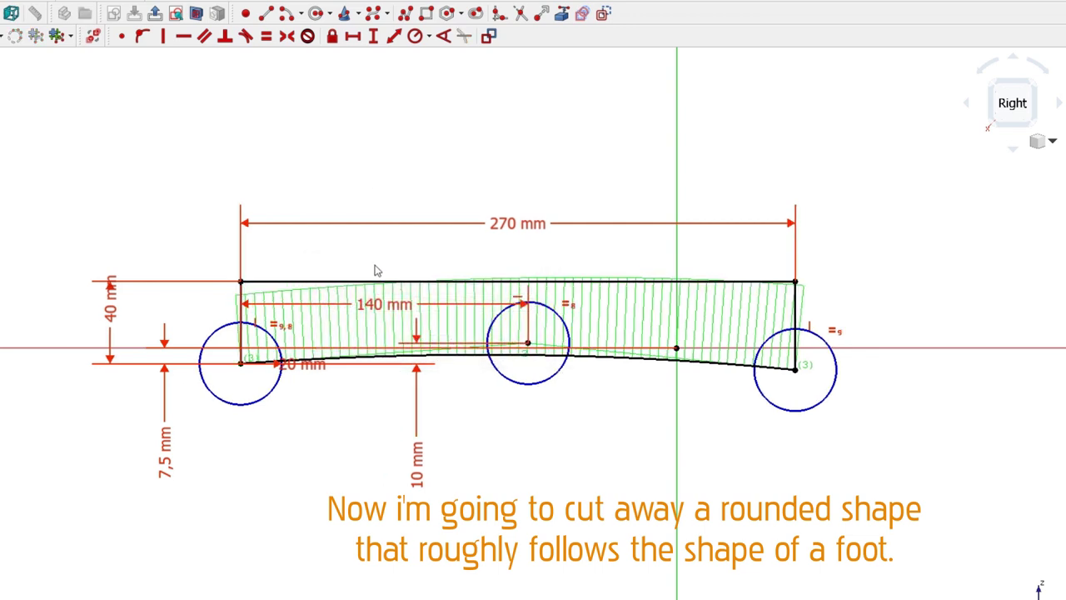
{"action": "left_click", "coordinate": [242, 368]}
{"action": "left_click", "coordinate": [676, 409]}
{"action": "left_click", "coordinate": [352, 35]}
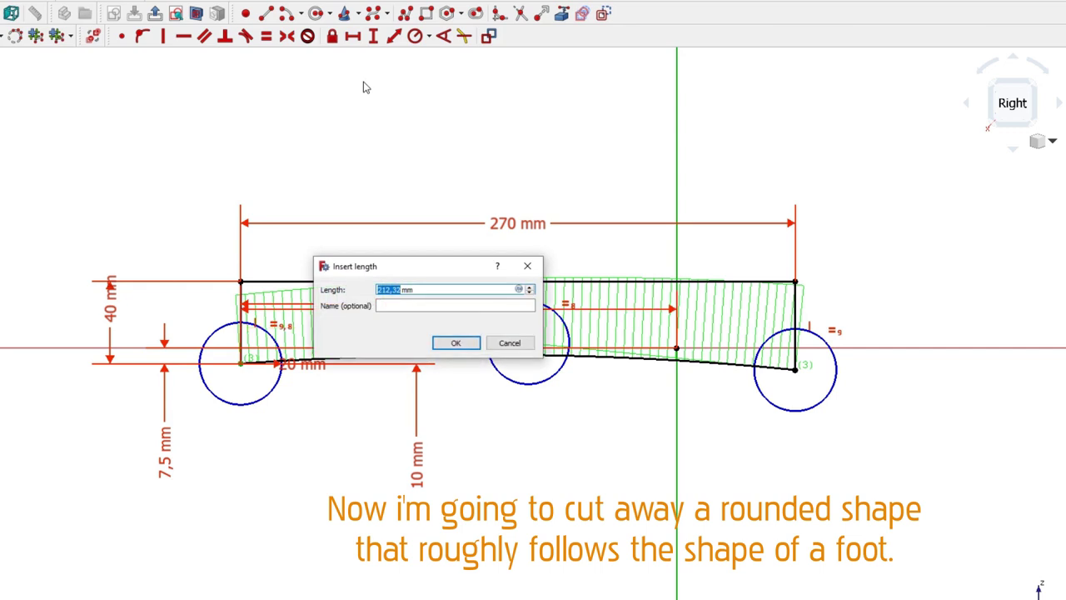
{"action": "key", "text": "Return"}
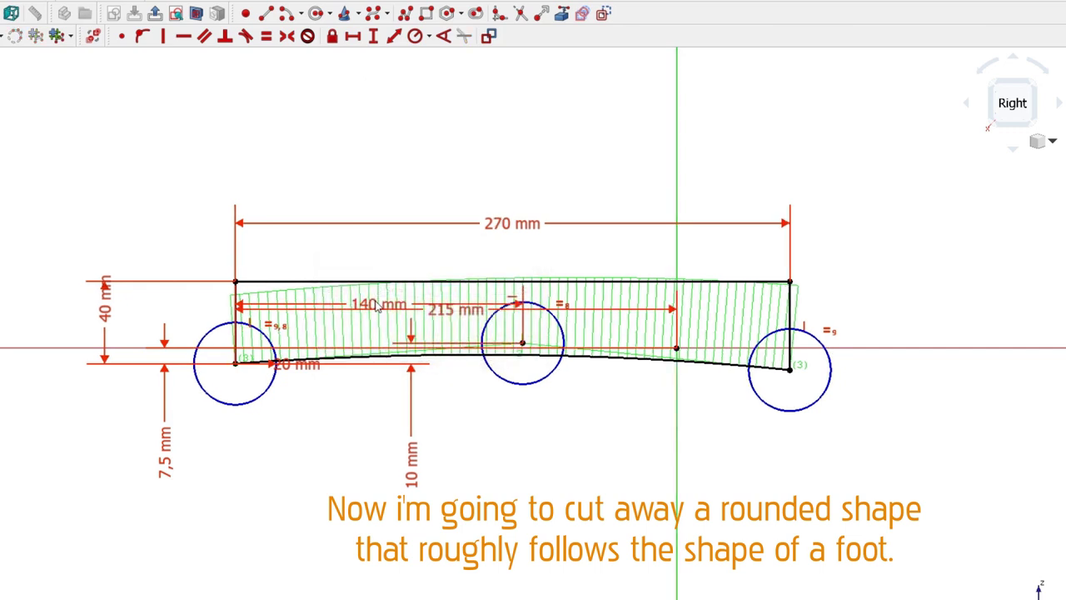
{"action": "left_click_drag", "start_coordinate": [377, 306], "coordinate": [392, 401]}
{"action": "mouse_move", "coordinate": [455, 320]}
{"action": "left_mouse_down"}
{"action": "mouse_move", "coordinate": [471, 417]}
{"action": "mouse_move", "coordinate": [467, 492]}
{"action": "left_mouse_up"}
{"action": "left_click_drag", "start_coordinate": [794, 376], "coordinate": [792, 390]}
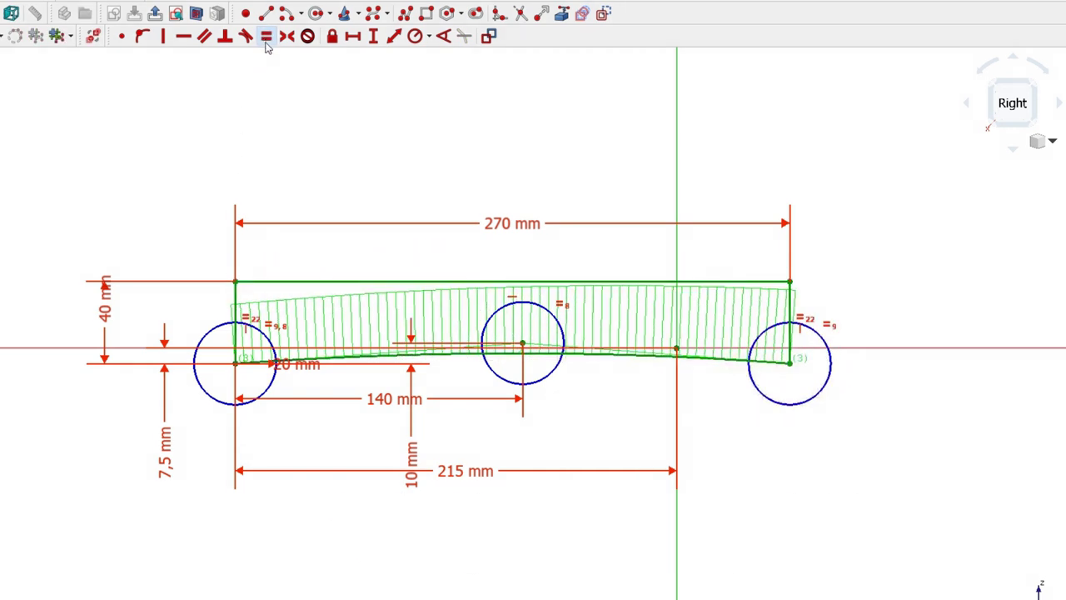
- Start a Pocket from the sketch with a Through all depth and inspect the cut
{"action": "left_click", "coordinate": [95, 184]}
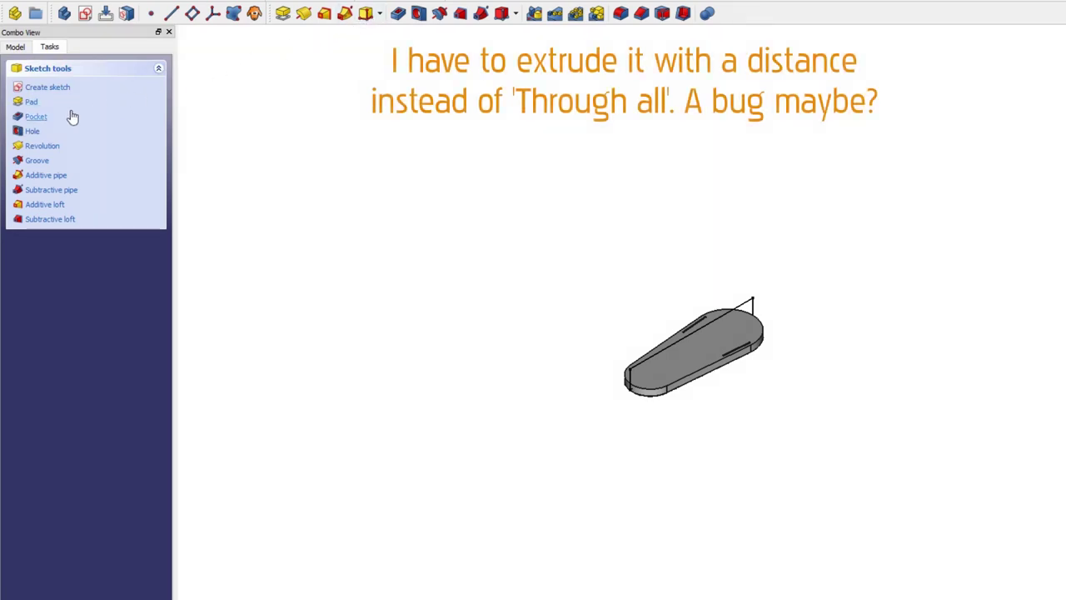
{"action": "left_click", "coordinate": [36, 117]}
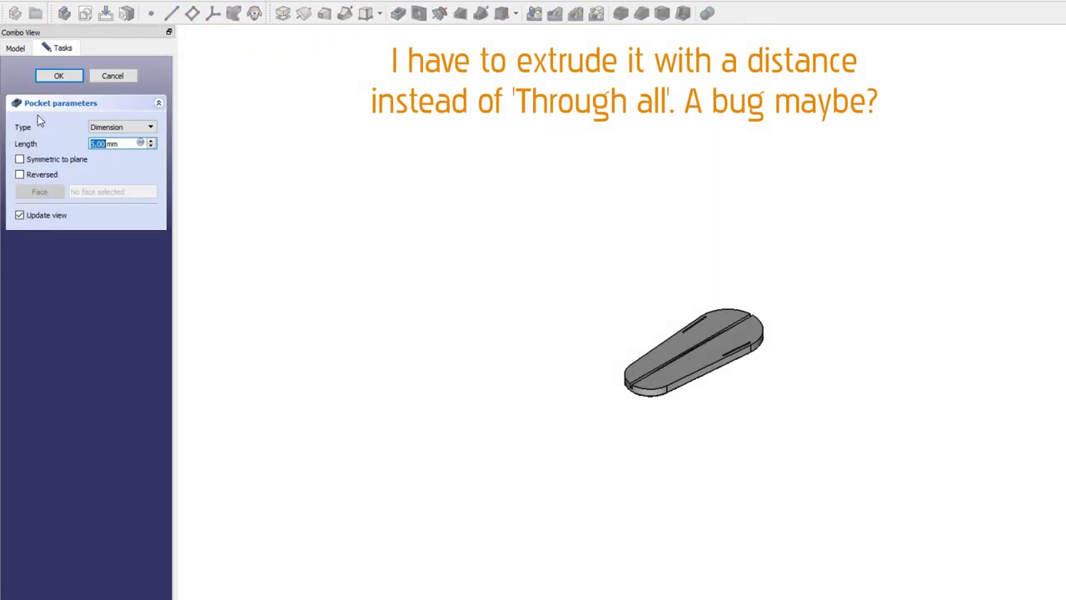
{"action": "left_click", "coordinate": [108, 129]}
{"action": "left_click", "coordinate": [111, 148]}
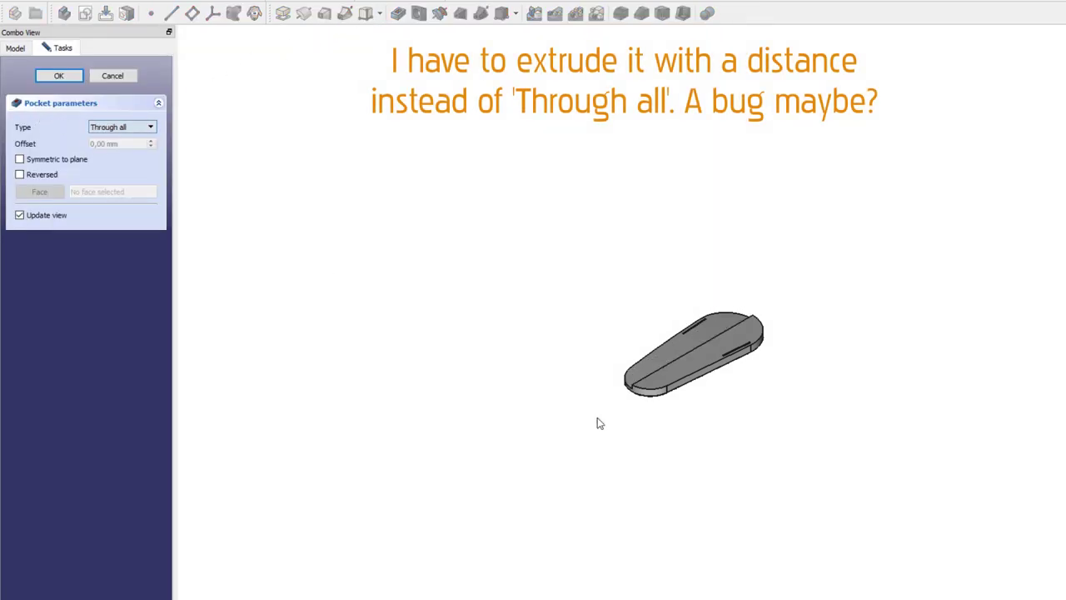
{"action": "mouse_move", "coordinate": [595, 421]}
{"action": "middle_mouse_down"}
{"action": "mouse_move", "coordinate": [753, 430]}
{"action": "mouse_move", "coordinate": [916, 403]}
{"action": "mouse_move", "coordinate": [1027, 353]}
{"action": "mouse_move", "coordinate": [861, 324]}
{"action": "middle_mouse_up"}
{"action": "scroll", "coordinate": [758, 327], "scroll_direction": "up", "scroll_amount": 3}
{"action": "scroll", "coordinate": [758, 327], "scroll_direction": "up", "scroll_amount": 2}
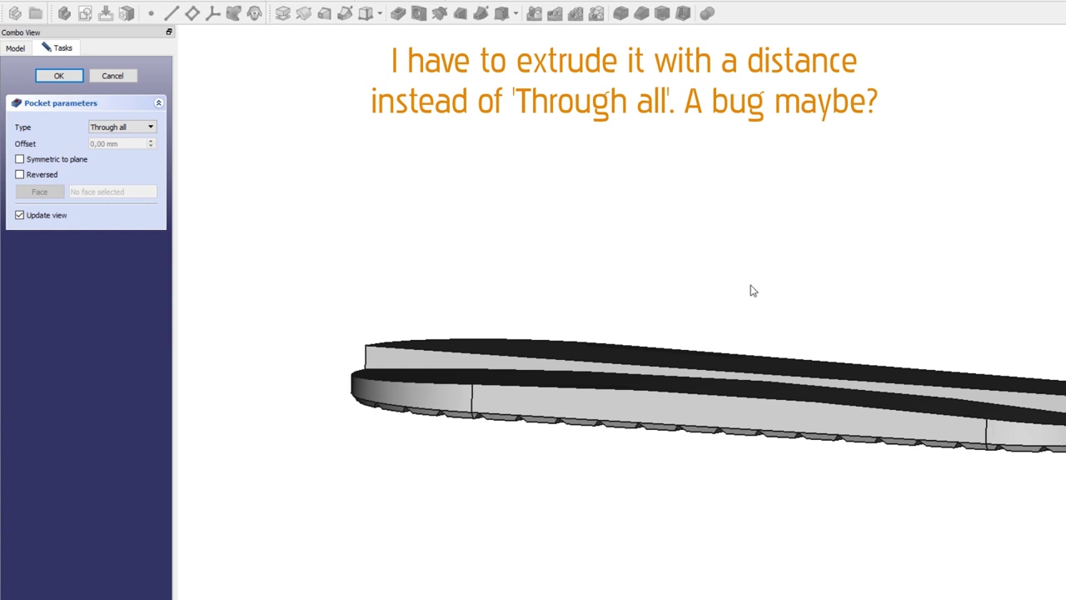
- Make the pocket Symmetric to plane with a Dimension length of 150 mm
{"action": "left_click", "coordinate": [20, 159]}
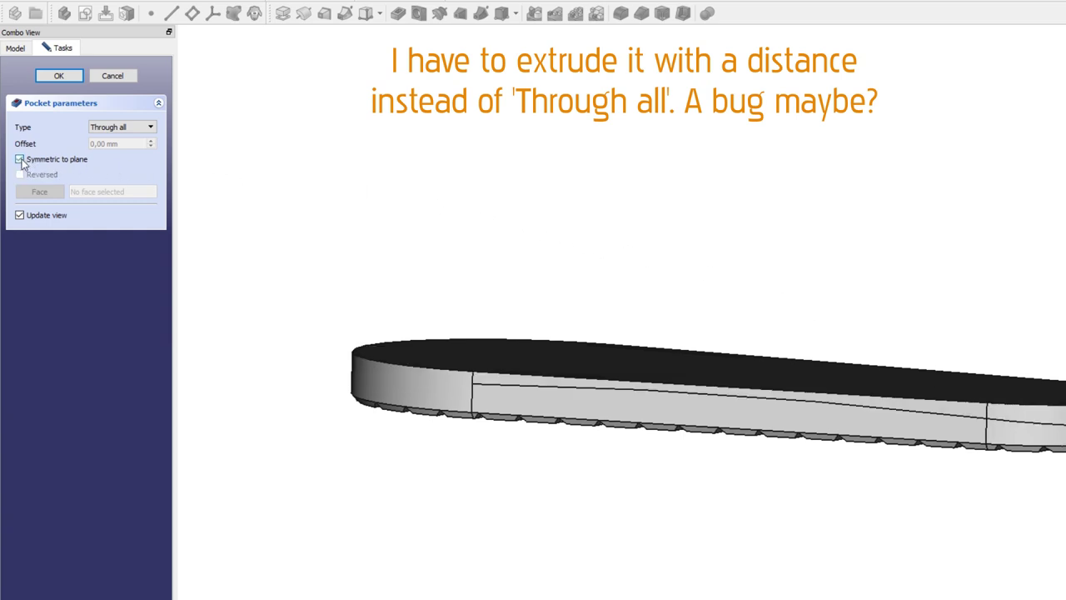
{"action": "left_click", "coordinate": [104, 128]}
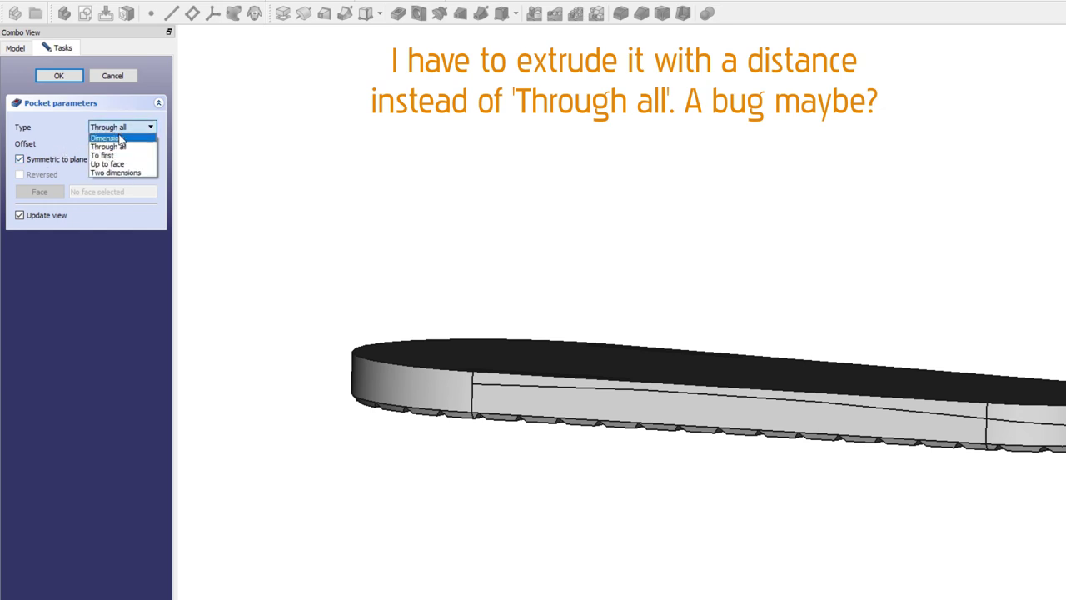
{"action": "left_click", "coordinate": [120, 139]}
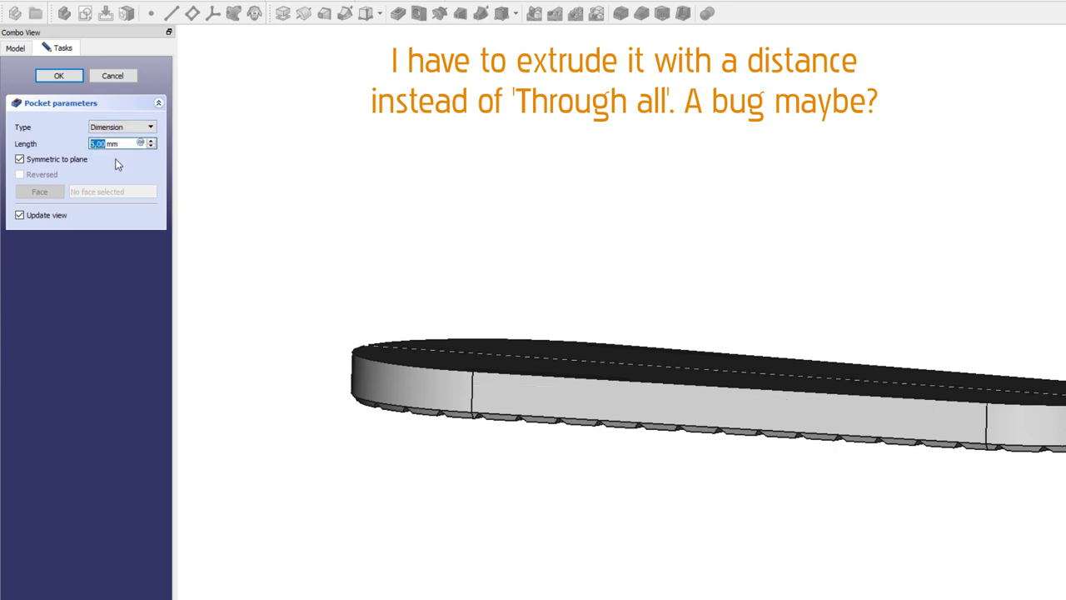
{"action": "type", "text": "00"}
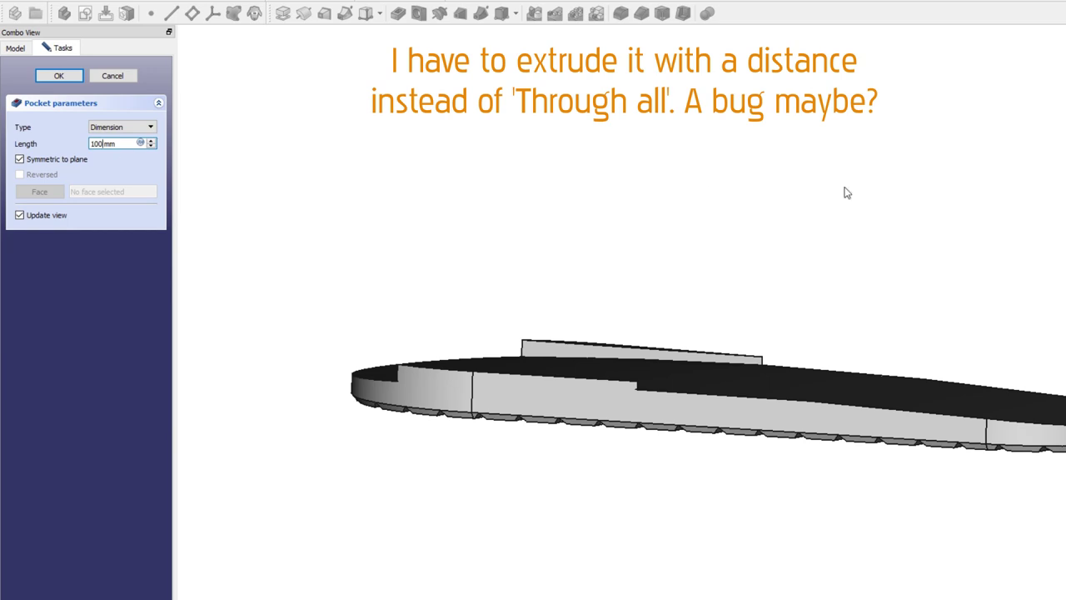
{"action": "middle_click_drag", "start_coordinate": [847, 193], "coordinate": [873, 247]}
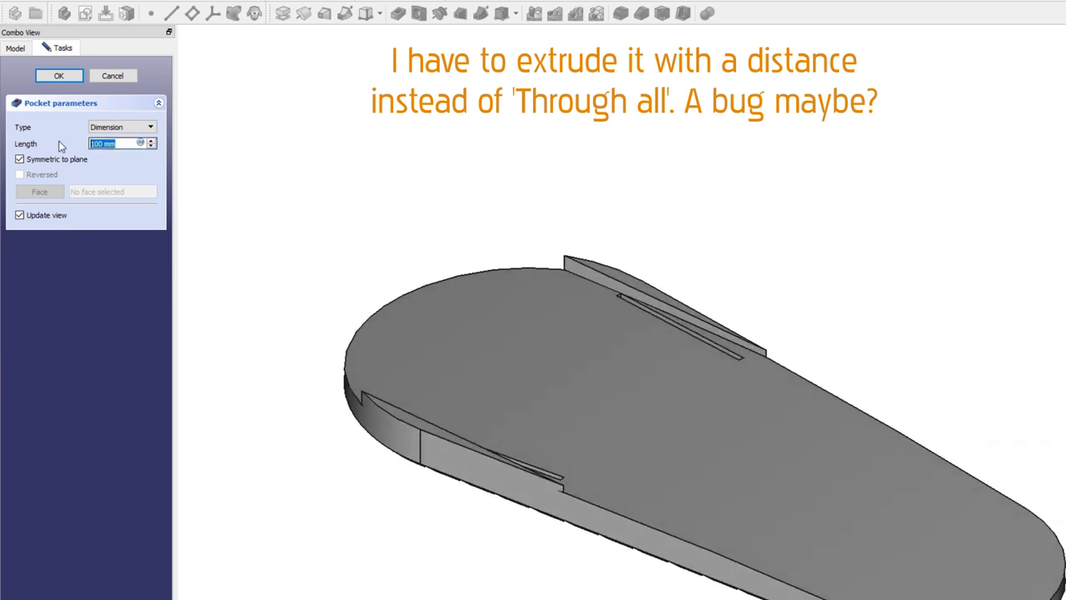
{"action": "type", "text": "150"}
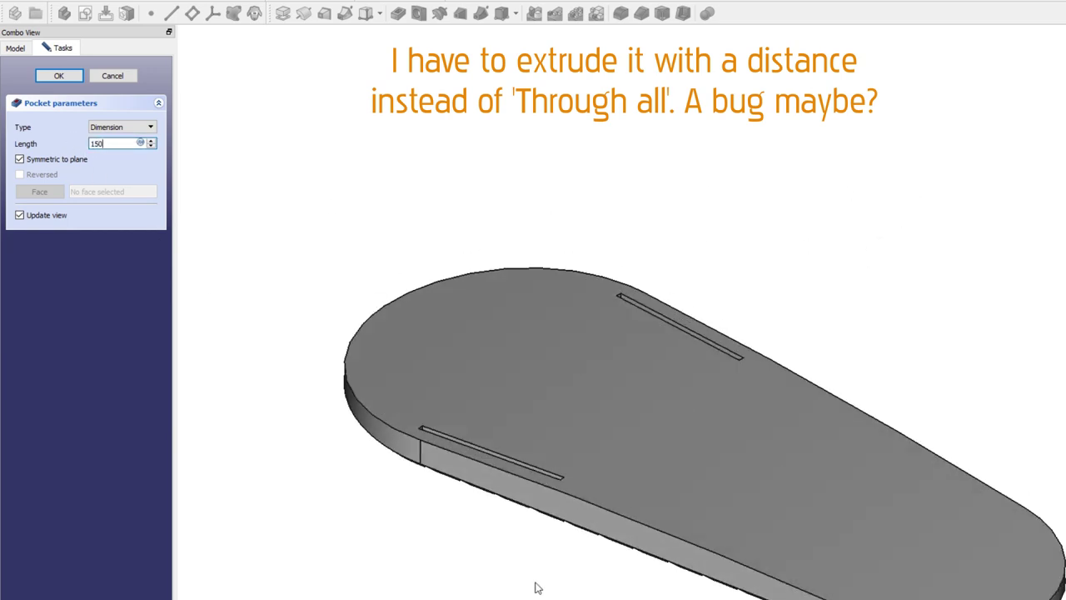
{"action": "mouse_move", "coordinate": [536, 587]}
{"action": "middle_mouse_down"}
{"action": "mouse_move", "coordinate": [707, 497]}
{"action": "mouse_move", "coordinate": [519, 519]}
{"action": "middle_mouse_up"}
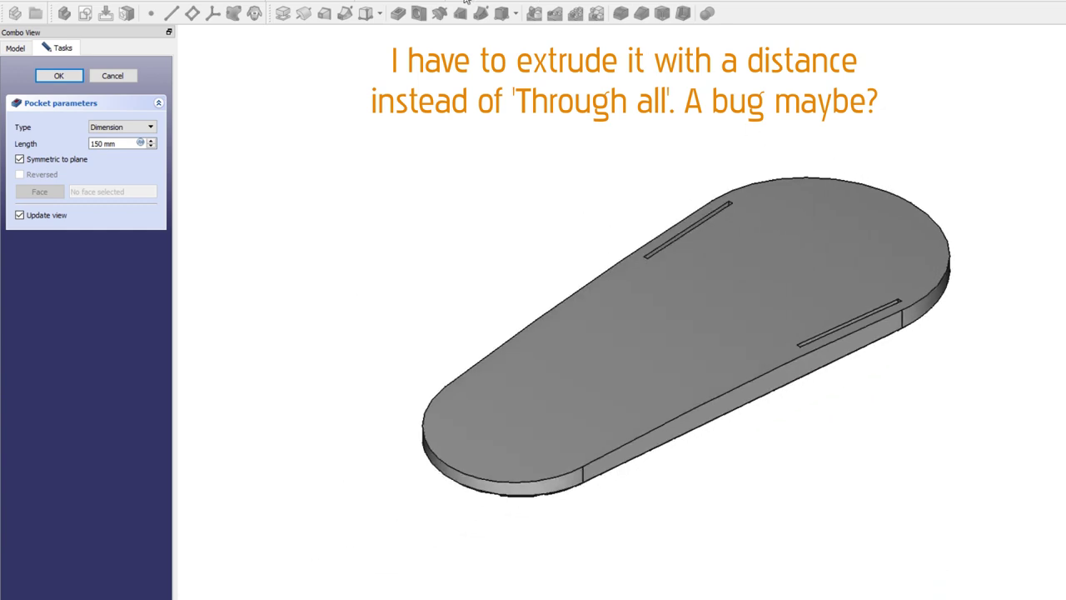
{"action": "mouse_move", "coordinate": [1024, 424]}
{"action": "middle_mouse_down"}
{"action": "mouse_move", "coordinate": [871, 414]}
{"action": "mouse_move", "coordinate": [852, 380]}
{"action": "mouse_move", "coordinate": [816, 364]}
{"action": "middle_mouse_up"}
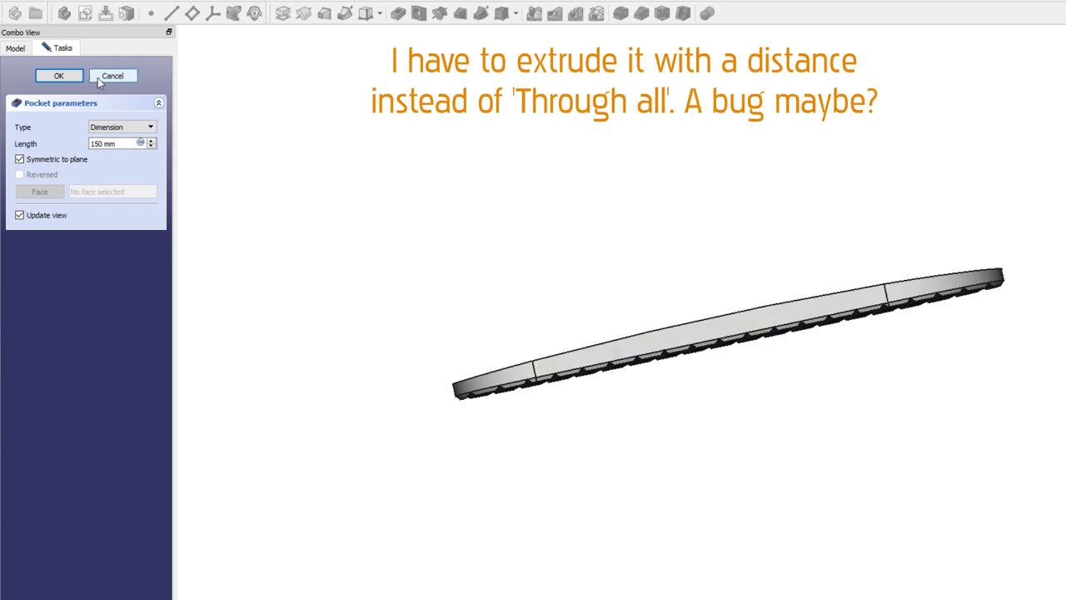
- Confirm the pocket, then chamfer the sole's top outer edge by 2 mm
{"action": "left_click", "coordinate": [72, 74]}
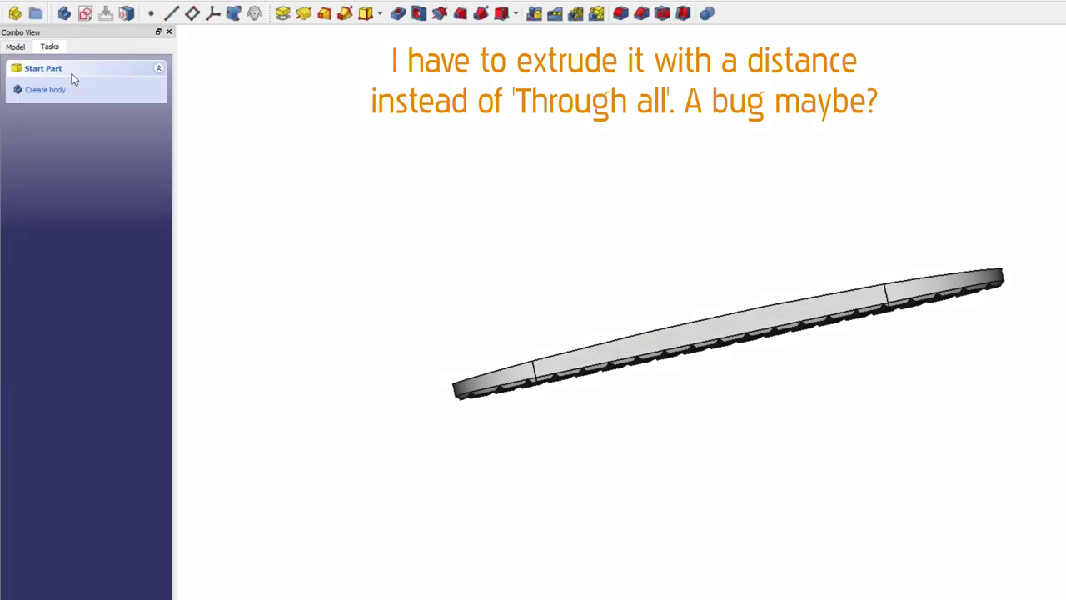
{"action": "middle_click_drag", "start_coordinate": [595, 261], "coordinate": [695, 295]}
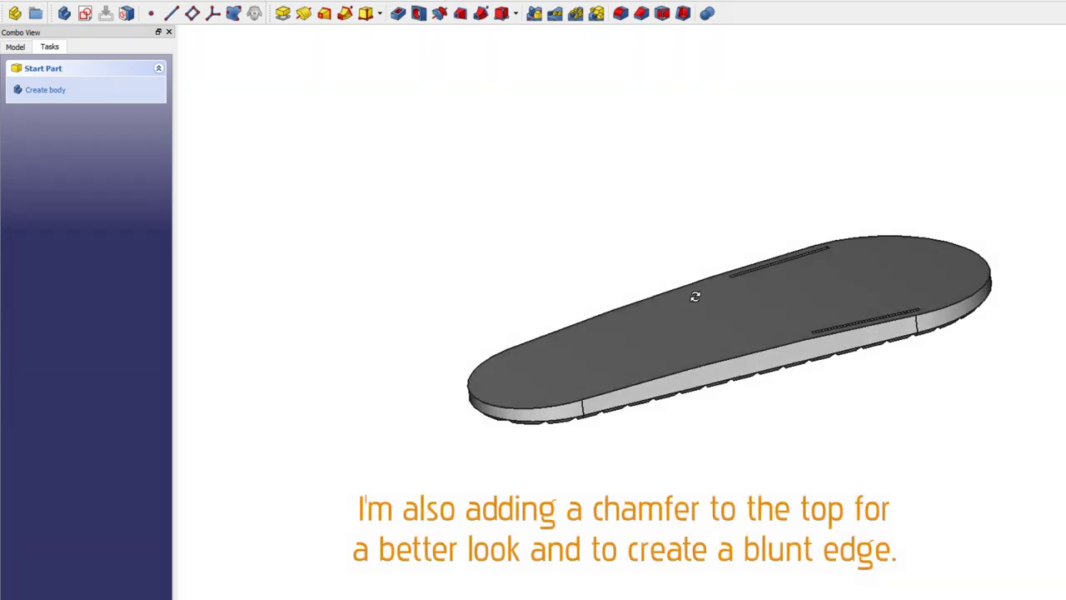
{"action": "left_click", "coordinate": [716, 367]}
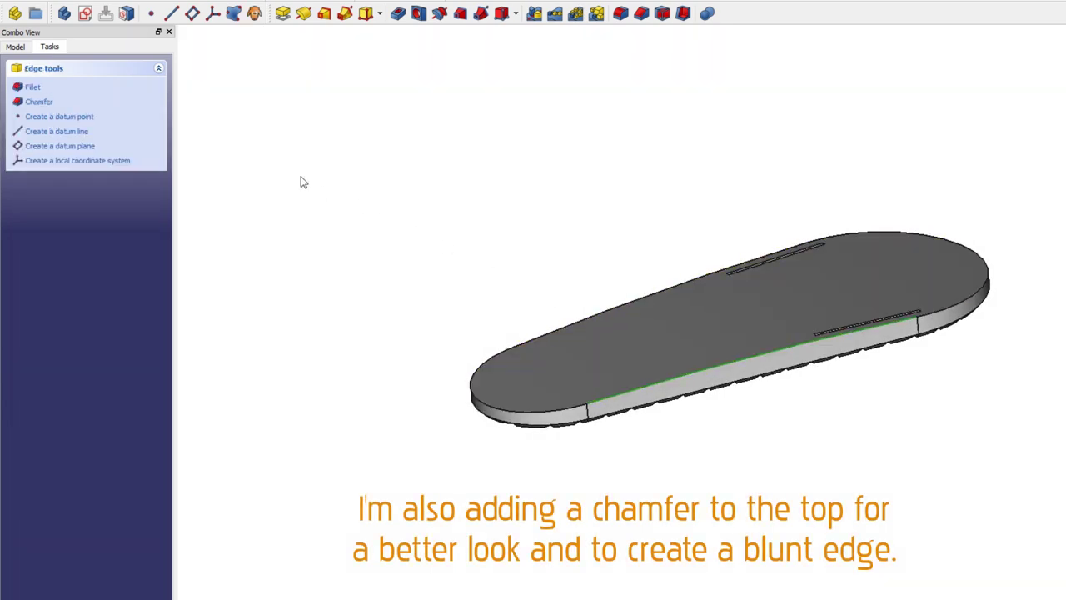
{"action": "left_click", "coordinate": [38, 101]}
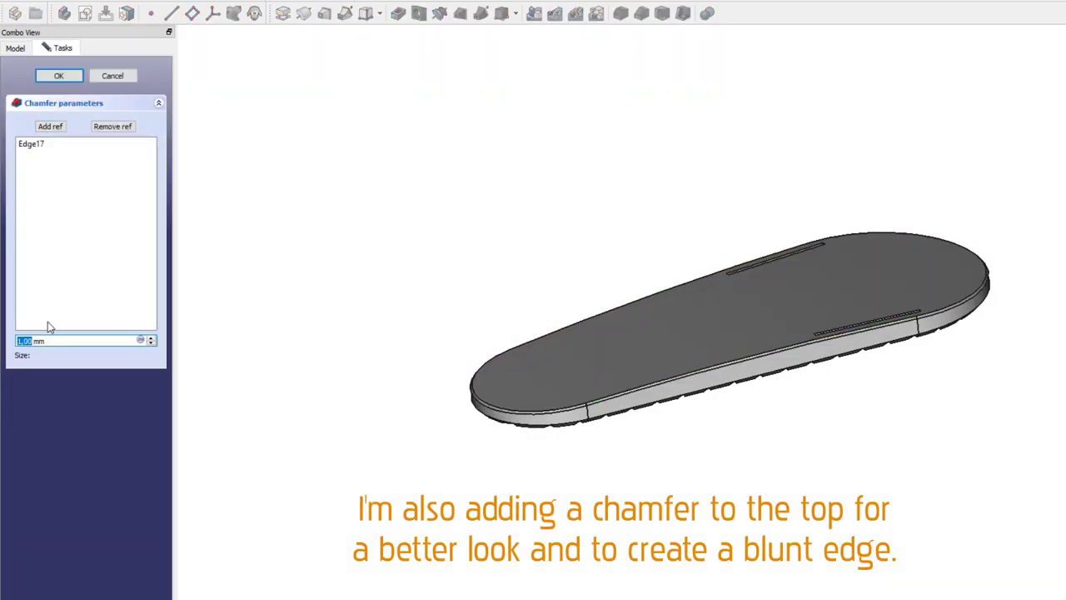
{"action": "type", "text": "2"}
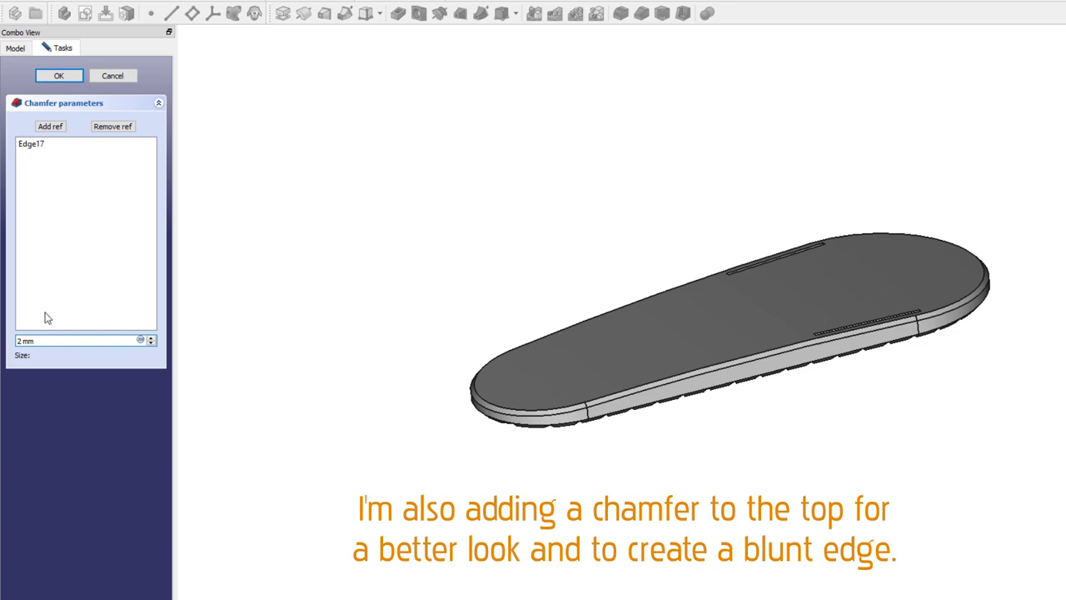
{"action": "left_click", "coordinate": [67, 75]}
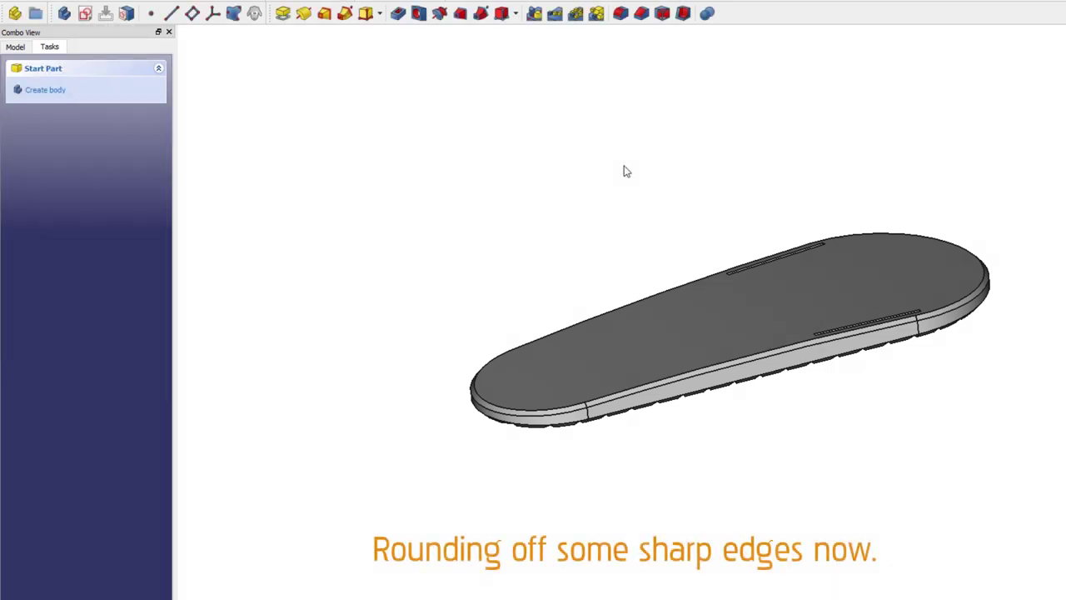
- Select the short vertical end edges at the strap slot ends
{"action": "mouse_move", "coordinate": [624, 169]}
{"action": "middle_mouse_down"}
{"action": "mouse_move", "coordinate": [674, 209]}
{"action": "mouse_move", "coordinate": [808, 202]}
{"action": "middle_mouse_up"}
{"action": "scroll", "coordinate": [808, 203], "scroll_direction": "up", "scroll_amount": 3}
{"action": "scroll", "coordinate": [808, 202], "scroll_direction": "up", "scroll_amount": 2}
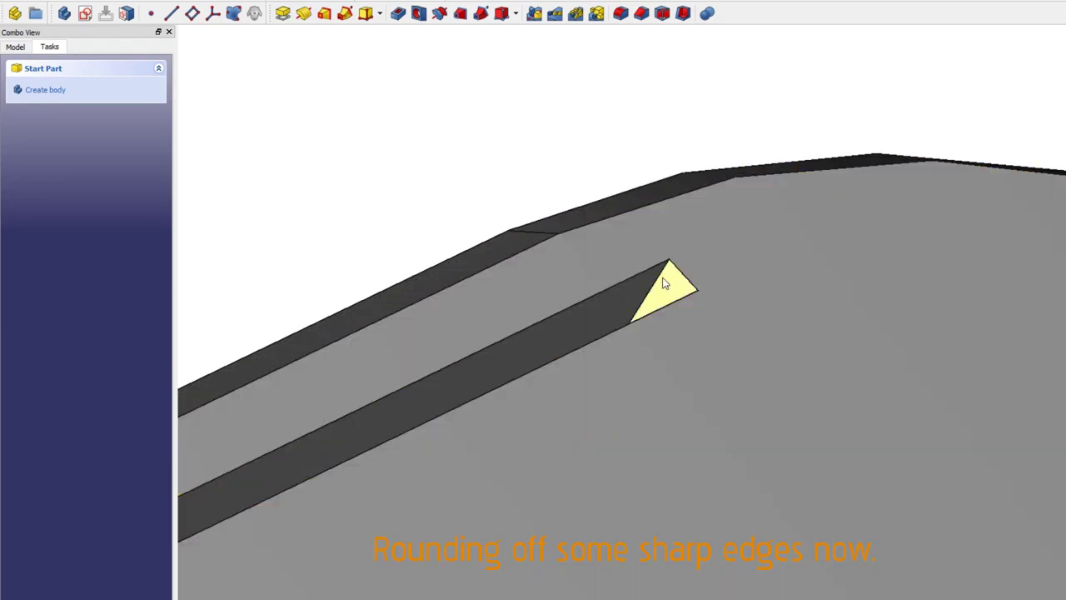
{"action": "left_click", "coordinate": [653, 283]}
{"action": "mouse_move", "coordinate": [717, 210]}
{"action": "middle_mouse_down"}
{"action": "mouse_move", "coordinate": [569, 136]}
{"action": "mouse_move", "coordinate": [616, 167]}
{"action": "mouse_move", "coordinate": [604, 412]}
{"action": "mouse_move", "coordinate": [530, 229]}
{"action": "mouse_move", "coordinate": [691, 264]}
{"action": "mouse_move", "coordinate": [600, 391]}
{"action": "mouse_move", "coordinate": [424, 406]}
{"action": "middle_mouse_up"}
{"action": "scroll", "coordinate": [792, 326], "scroll_direction": "up", "scroll_amount": 2}
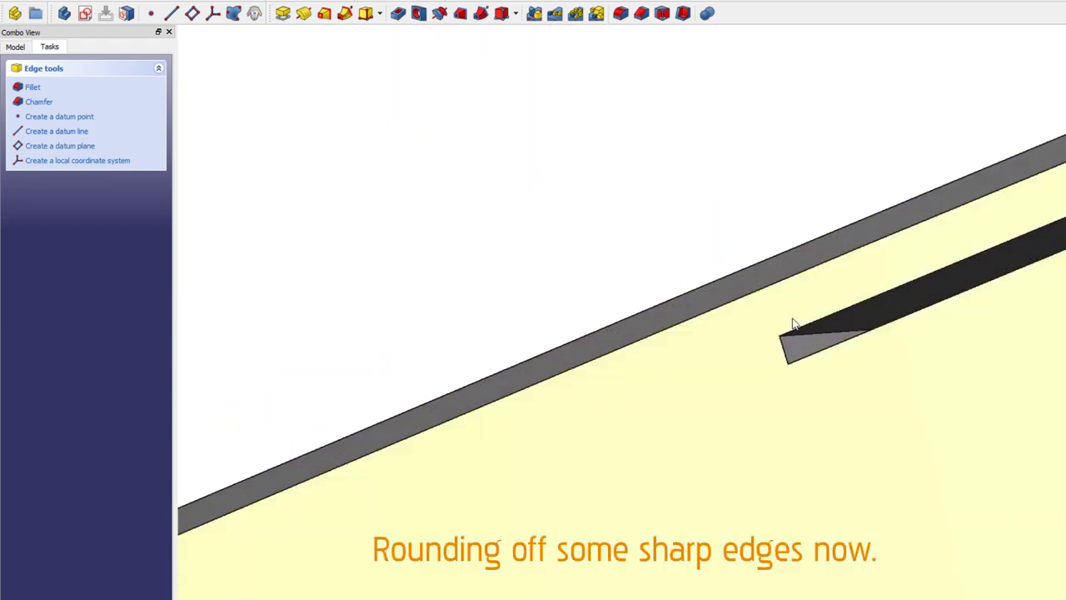
{"action": "scroll", "coordinate": [811, 338], "scroll_direction": "up", "scroll_amount": 3}
{"action": "left_click", "coordinate": [811, 340]}
{"action": "scroll", "coordinate": [811, 340], "scroll_direction": "down", "scroll_amount": 4}
- Orbit around the other slot end and back to a top-down view of the plate
{"action": "mouse_move", "coordinate": [738, 226]}
{"action": "middle_mouse_down"}
{"action": "mouse_move", "coordinate": [709, 203]}
{"action": "mouse_move", "coordinate": [800, 174]}
{"action": "middle_mouse_up"}
{"action": "scroll", "coordinate": [809, 388], "scroll_direction": "down", "scroll_amount": 5}
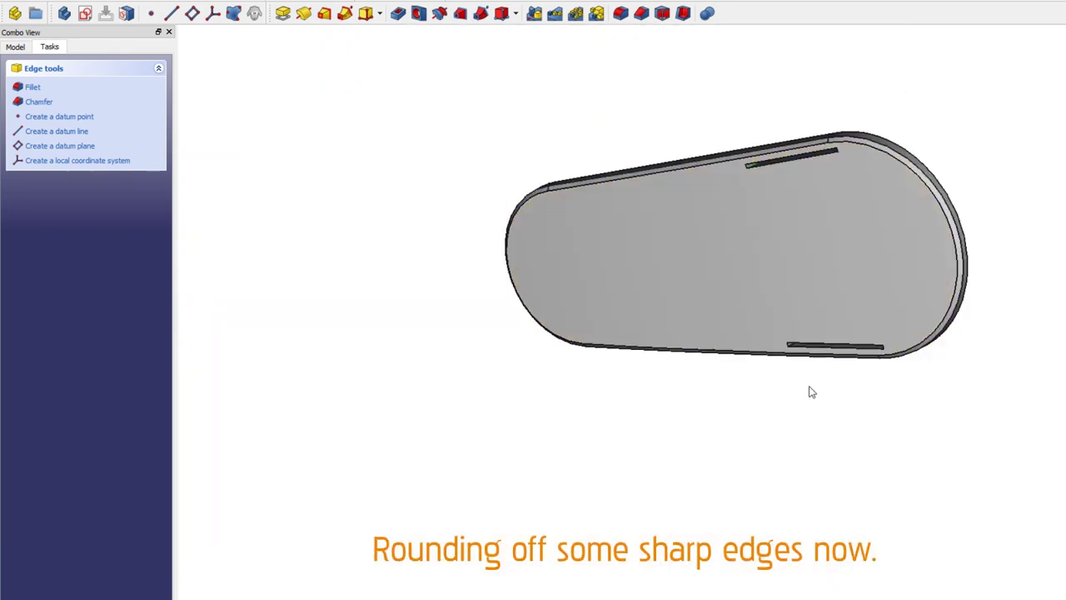
{"action": "scroll", "coordinate": [821, 422], "scroll_direction": "up", "scroll_amount": 4}
{"action": "scroll", "coordinate": [809, 423], "scroll_direction": "up", "scroll_amount": 2}
{"action": "mouse_move", "coordinate": [779, 379]}
{"action": "middle_mouse_down"}
{"action": "mouse_move", "coordinate": [849, 504]}
{"action": "mouse_move", "coordinate": [741, 375]}
{"action": "middle_mouse_up"}
{"action": "scroll", "coordinate": [743, 358], "scroll_direction": "up", "scroll_amount": 3}
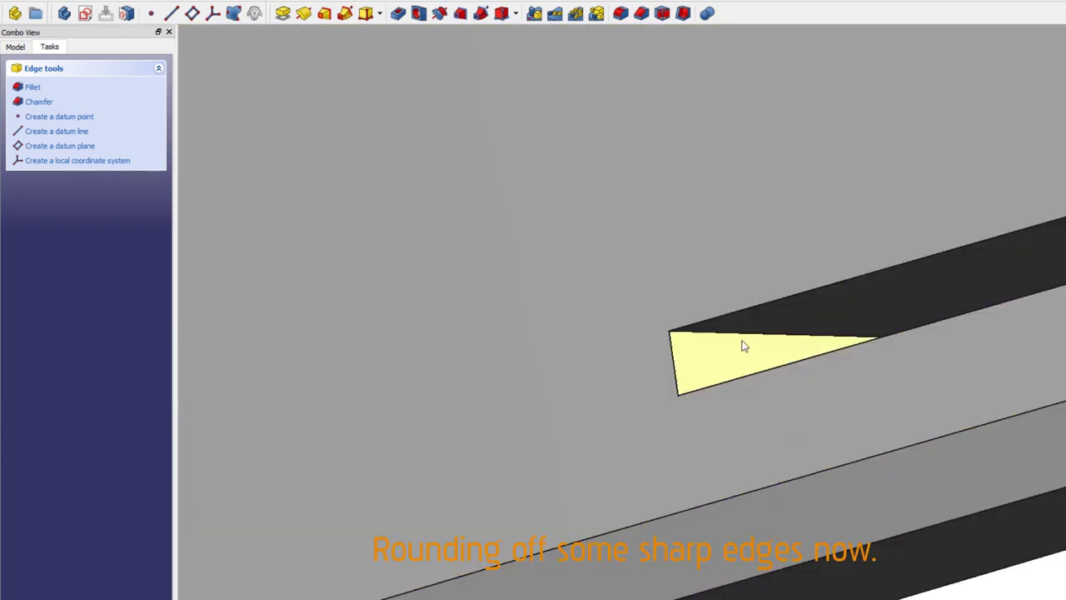
{"action": "scroll", "coordinate": [743, 345], "scroll_direction": "down", "scroll_amount": 4}
{"action": "scroll", "coordinate": [877, 414], "scroll_direction": "down", "scroll_amount": 2}
{"action": "middle_click_drag", "start_coordinate": [876, 414], "coordinate": [766, 317]}
{"action": "scroll", "coordinate": [753, 296], "scroll_direction": "up", "scroll_amount": 4}
{"action": "scroll", "coordinate": [750, 293], "scroll_direction": "down", "scroll_amount": 3}
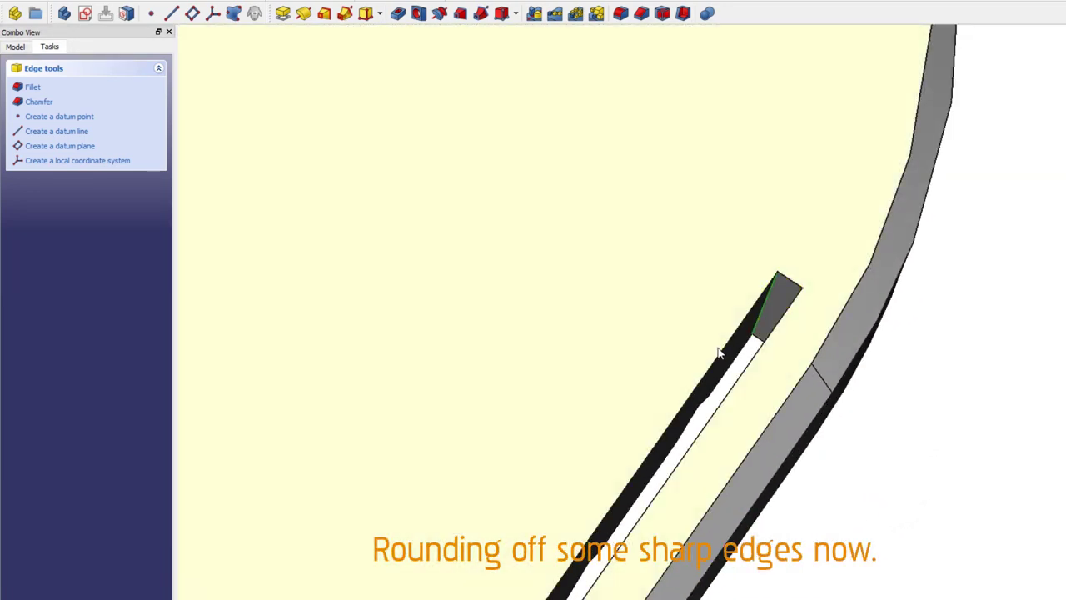
{"action": "mouse_move", "coordinate": [716, 352]}
{"action": "middle_mouse_down"}
{"action": "mouse_move", "coordinate": [676, 326]}
{"action": "mouse_move", "coordinate": [533, 280]}
{"action": "middle_mouse_up"}
{"action": "scroll", "coordinate": [531, 287], "scroll_direction": "up", "scroll_amount": 3}
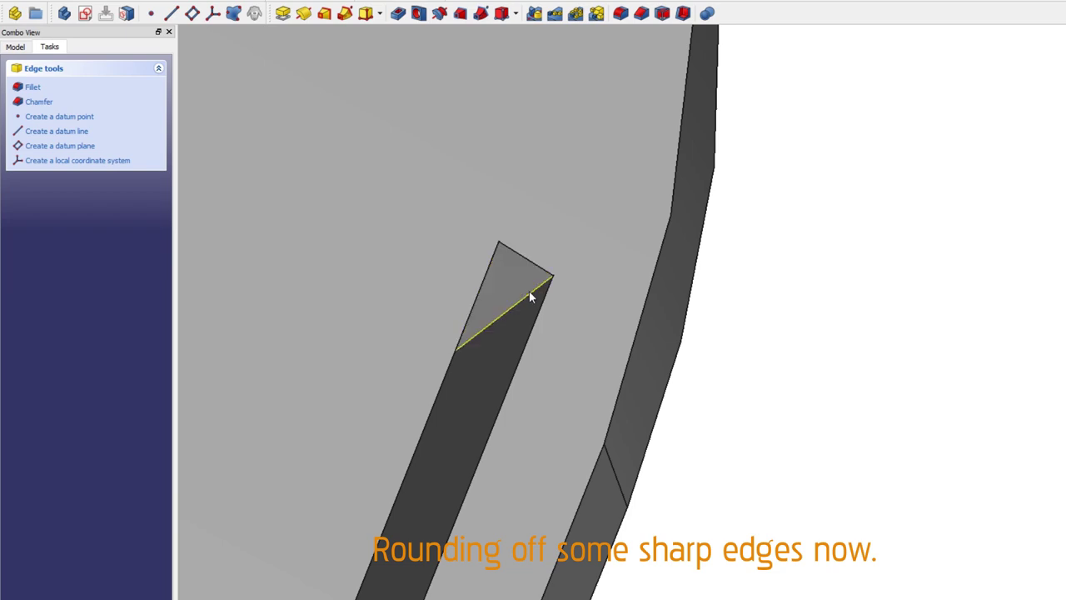
{"action": "scroll", "coordinate": [669, 350], "scroll_direction": "down", "scroll_amount": 3}
{"action": "mouse_move", "coordinate": [669, 350]}
{"action": "middle_mouse_down"}
{"action": "mouse_move", "coordinate": [764, 371]}
{"action": "mouse_move", "coordinate": [625, 454]}
{"action": "mouse_move", "coordinate": [590, 441]}
{"action": "mouse_move", "coordinate": [614, 425]}
{"action": "mouse_move", "coordinate": [666, 436]}
{"action": "mouse_move", "coordinate": [678, 361]}
{"action": "mouse_move", "coordinate": [624, 358]}
{"action": "middle_mouse_up"}
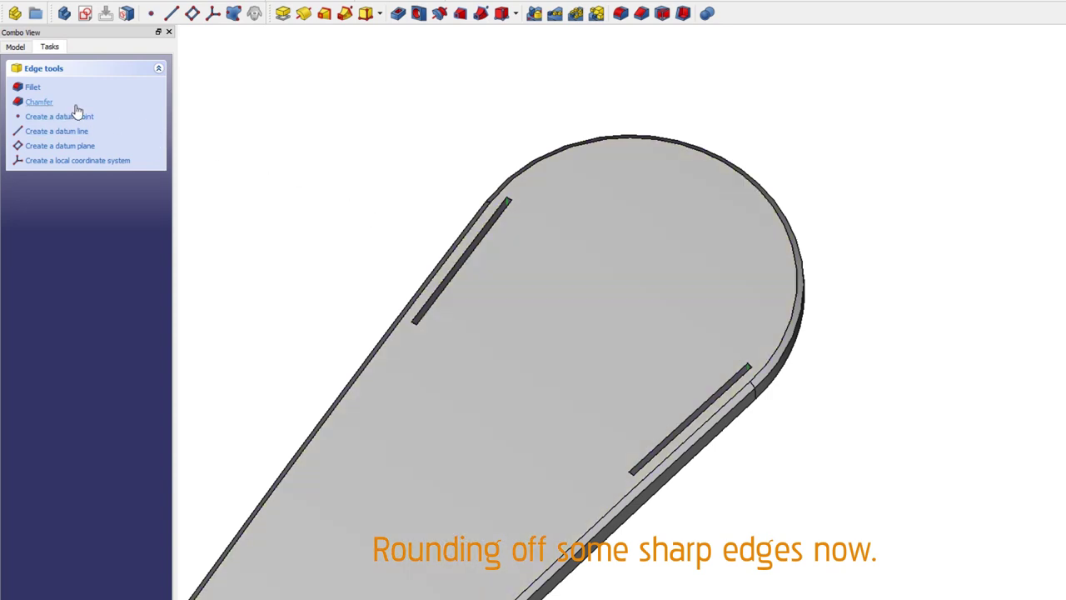
- Fillet the selected slot end edges with a 0.7 mm radius
{"action": "left_click", "coordinate": [32, 87]}
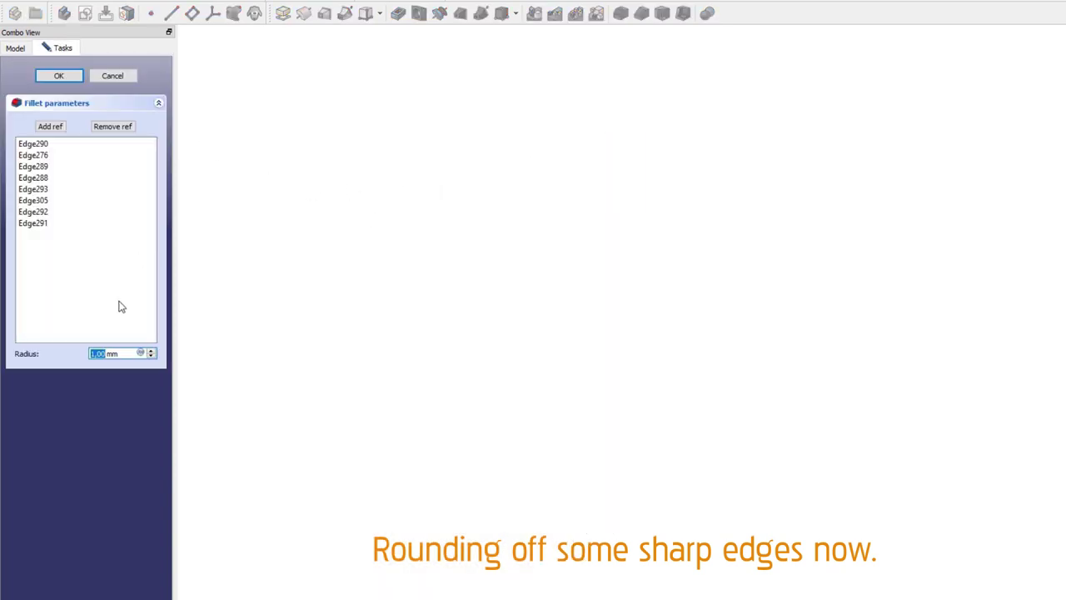
{"action": "type", "text": "74"}
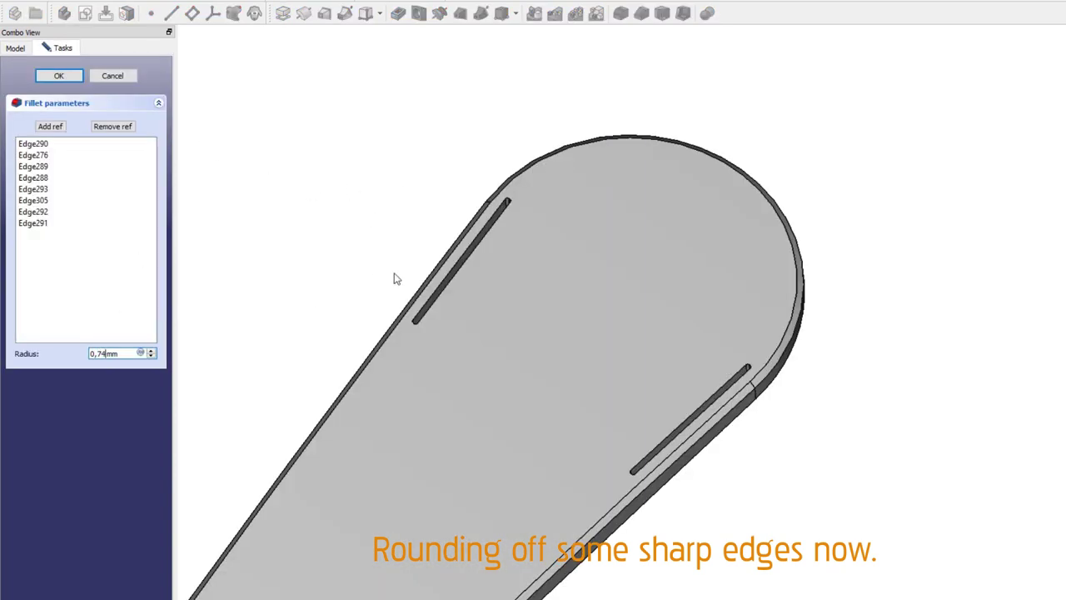
{"action": "scroll", "coordinate": [495, 203], "scroll_direction": "up", "scroll_amount": 3}
{"action": "scroll", "coordinate": [490, 208], "scroll_direction": "up", "scroll_amount": 2}
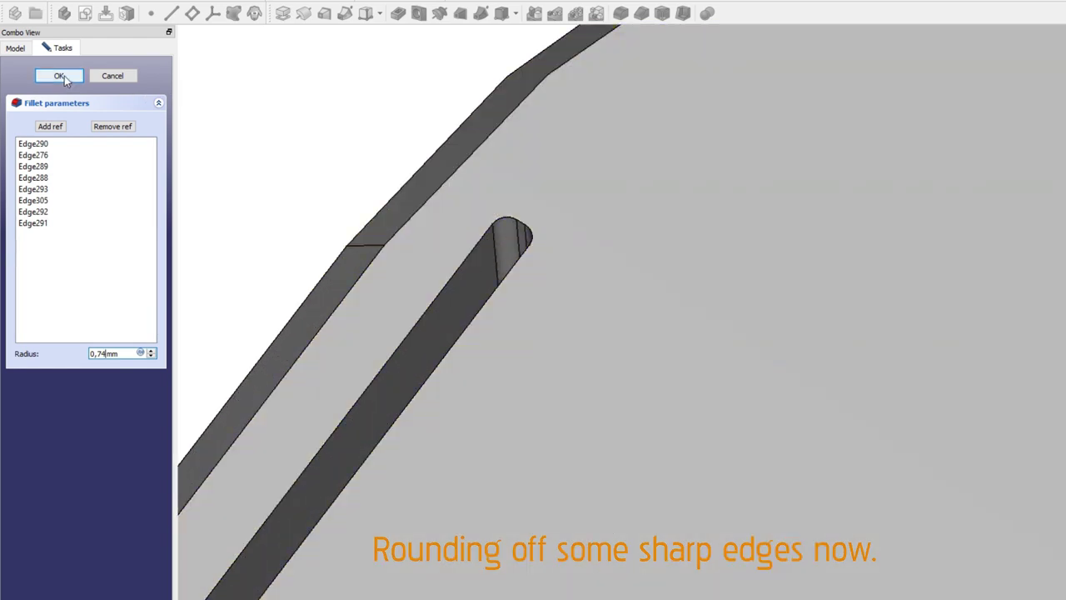
{"action": "left_click", "coordinate": [64, 79]}
{"action": "scroll", "coordinate": [413, 211], "scroll_direction": "down", "scroll_amount": 2}
{"action": "scroll", "coordinate": [413, 211], "scroll_direction": "down", "scroll_amount": 3}
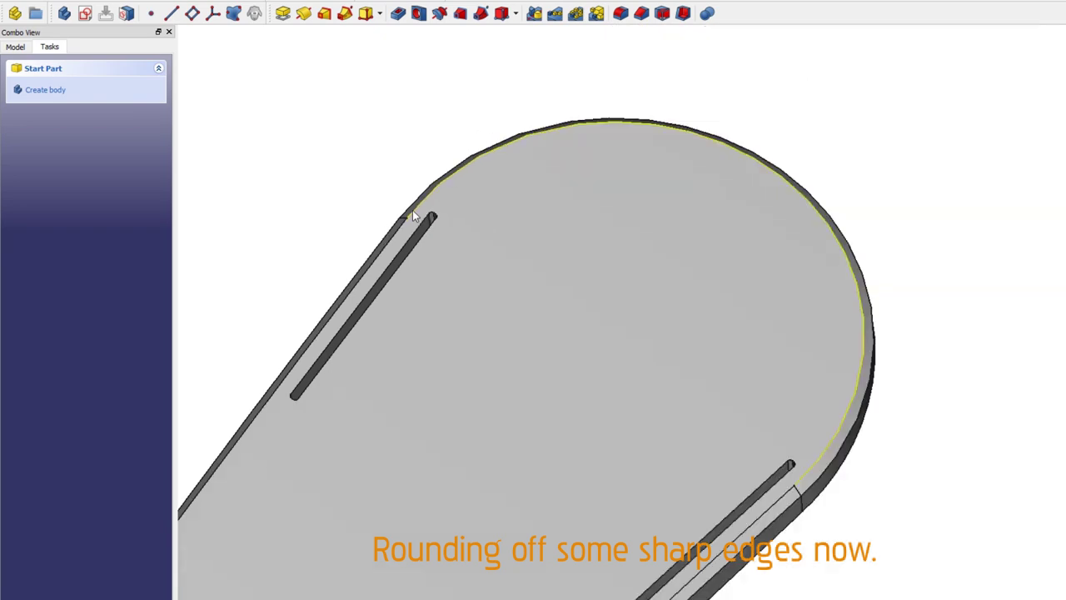
- Chamfer the slots' top rim edges by 1 mm
{"action": "left_click", "coordinate": [408, 247]}
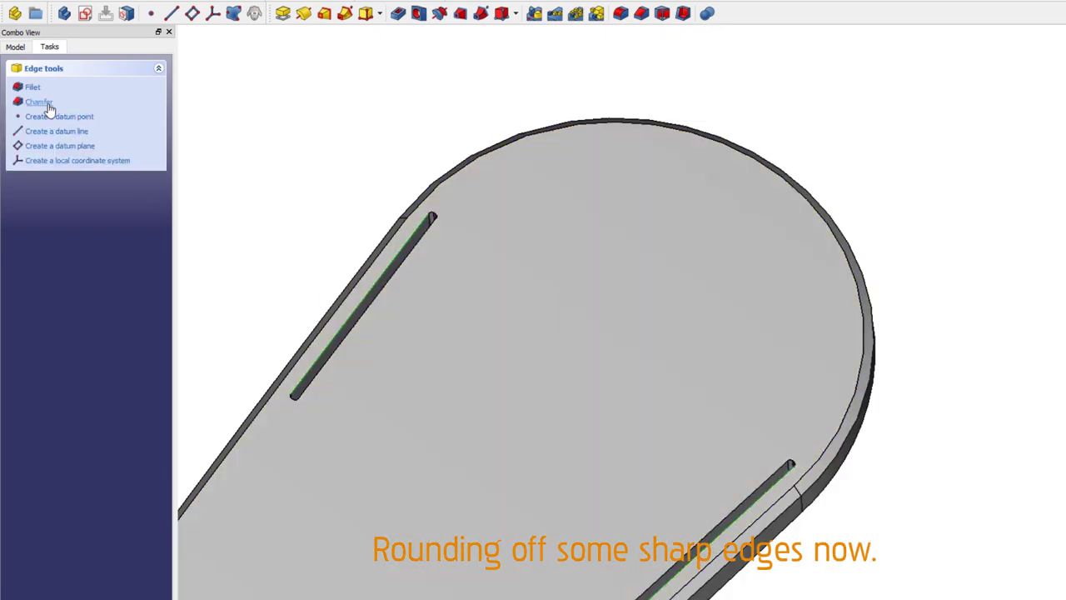
{"action": "left_click", "coordinate": [37, 101]}
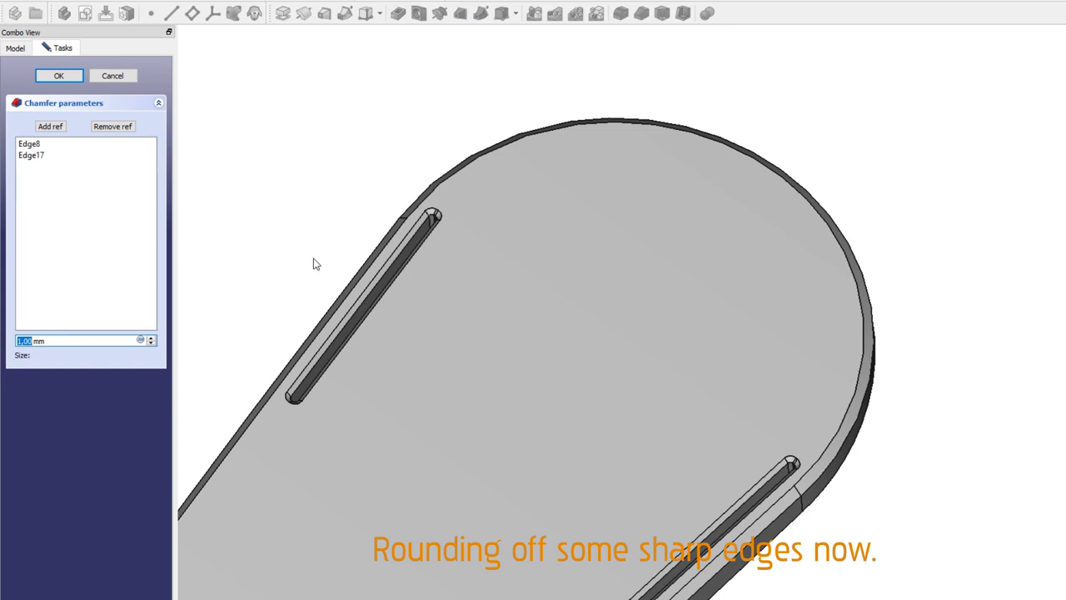
{"action": "middle_click_drag", "start_coordinate": [876, 548], "coordinate": [942, 450]}
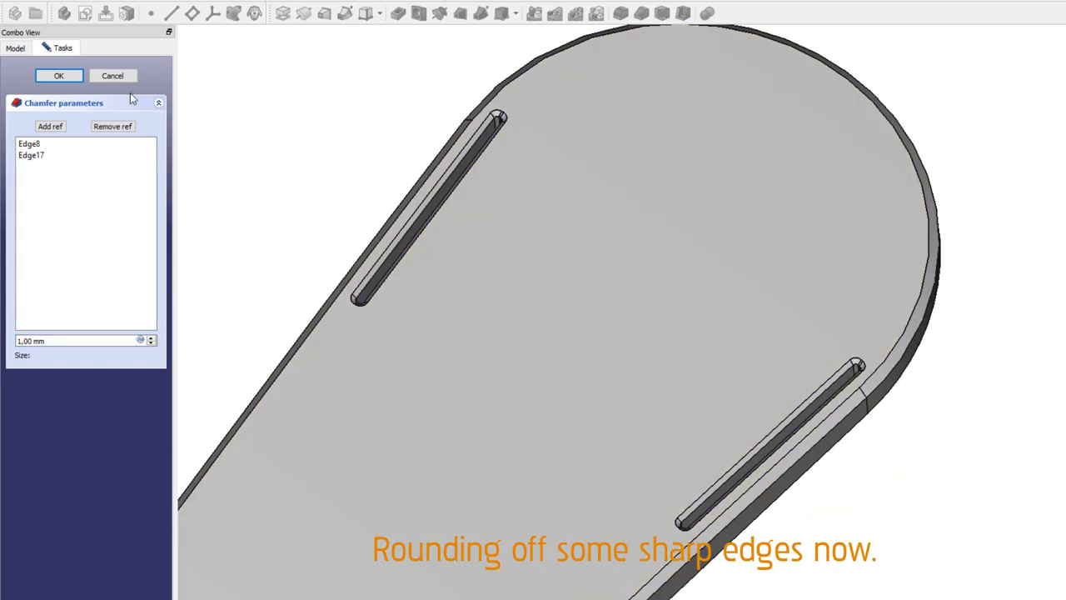
{"action": "left_click", "coordinate": [71, 75]}
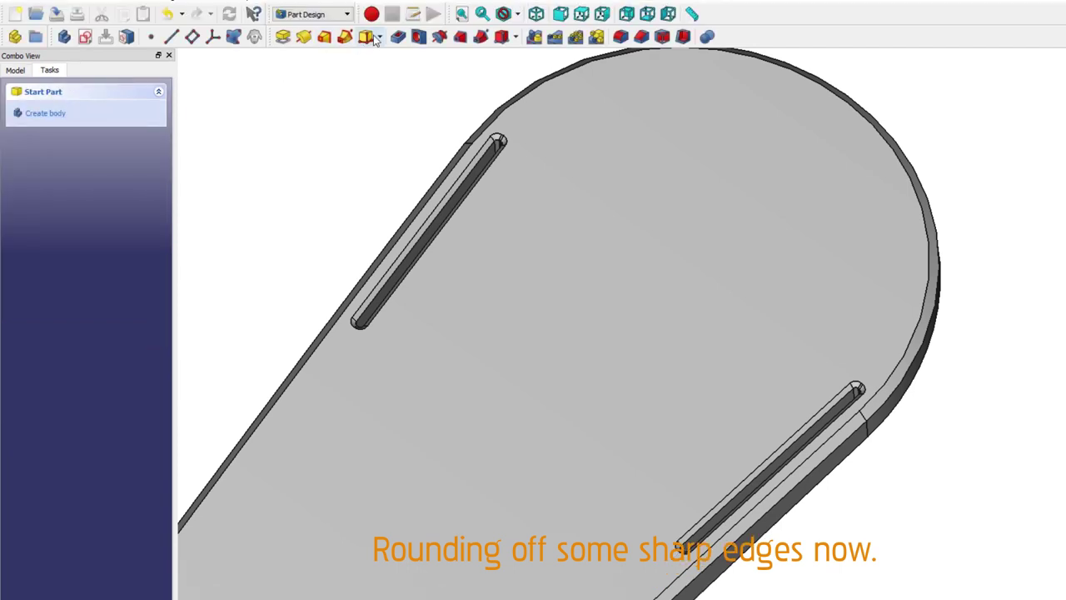
- Fit the sole in isometric view and rename its body to Base
{"action": "left_click", "coordinate": [463, 14]}
{"action": "left_click", "coordinate": [536, 15]}
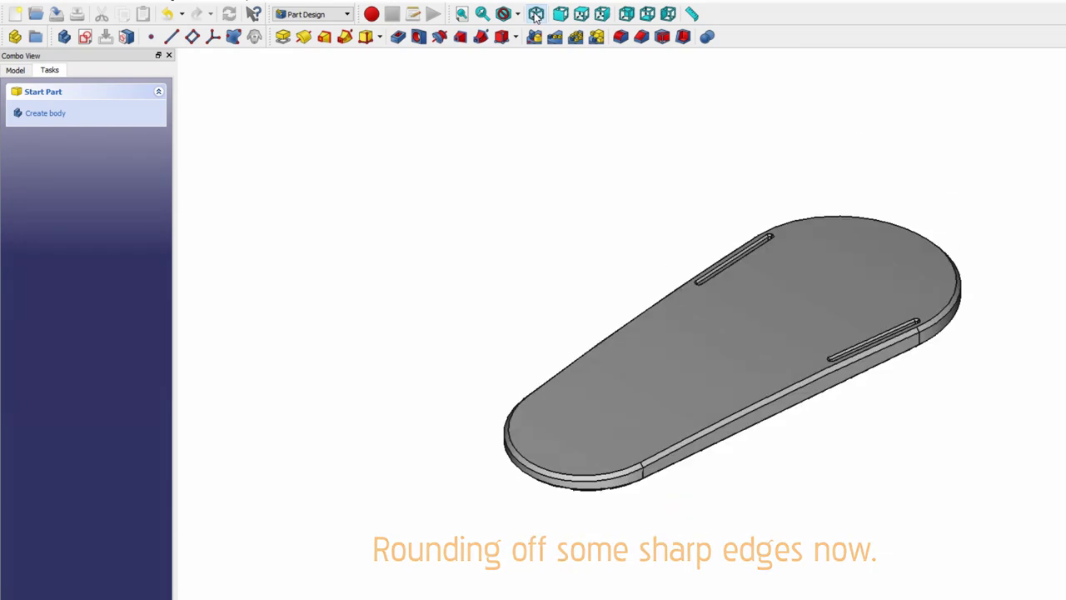
{"action": "left_click", "coordinate": [15, 70]}
{"action": "double_click", "coordinate": [52, 123]}
{"action": "type", "text": "Base"}
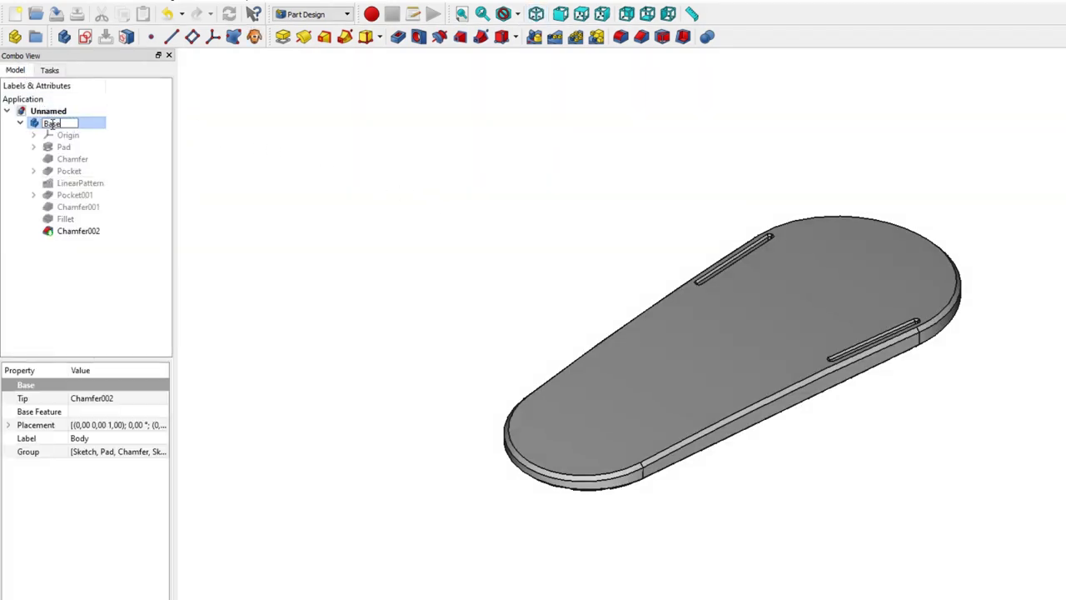
{"action": "key", "text": "Return"}
- Set the Base body's shape colour to dark grey with brightness value 30
{"action": "key", "text": "ctrl+d"}
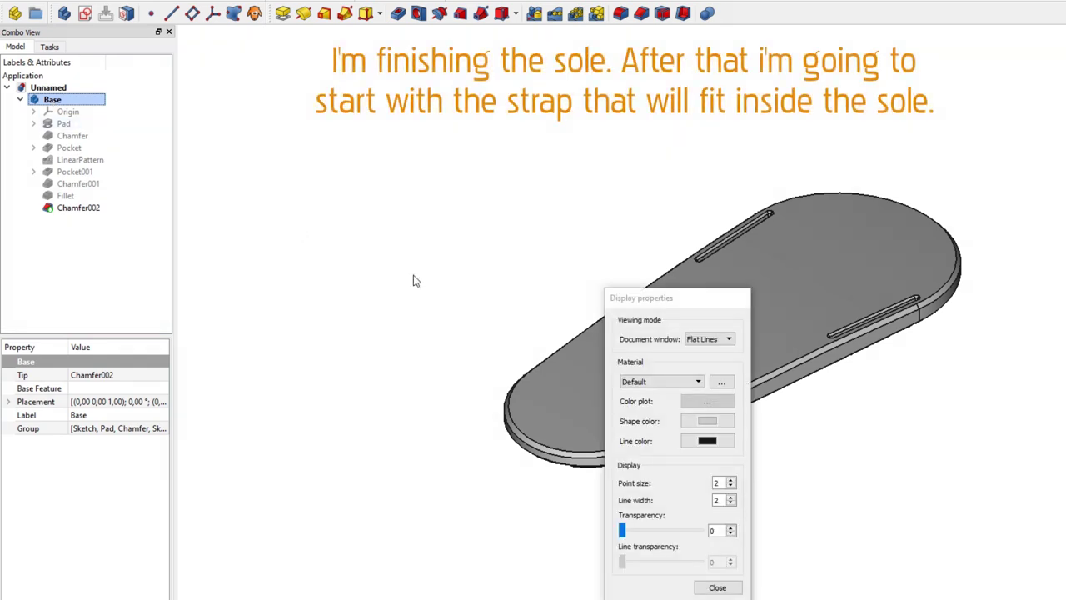
{"action": "left_click", "coordinate": [708, 421]}
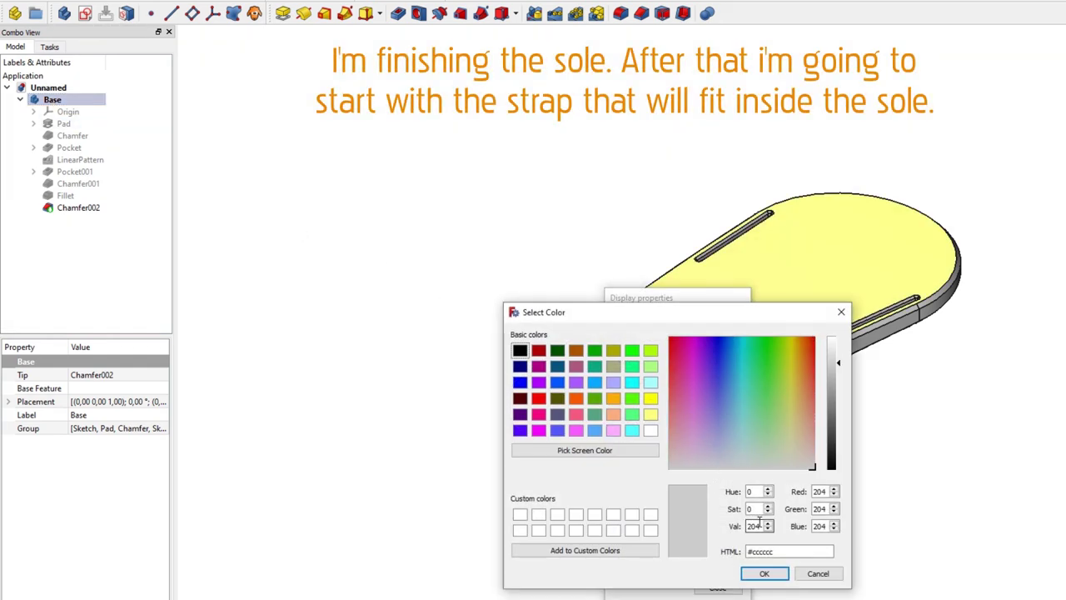
{"action": "left_click_drag", "start_coordinate": [759, 523], "coordinate": [732, 524]}
{"action": "type", "text": "30"}
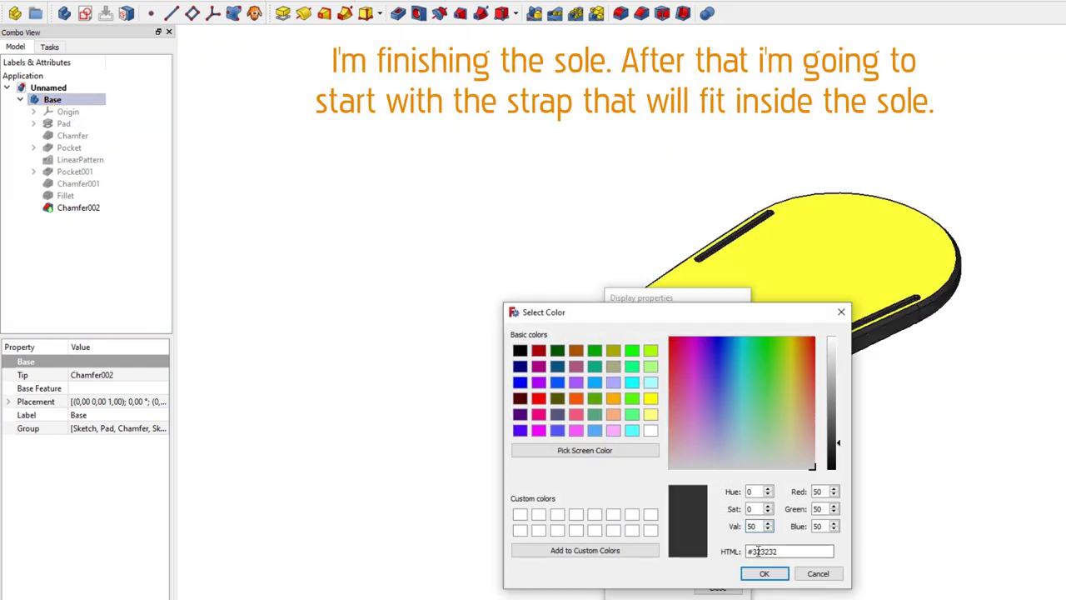
{"action": "left_click", "coordinate": [764, 574]}
{"action": "left_click", "coordinate": [720, 589]}
{"action": "left_click", "coordinate": [724, 589]}
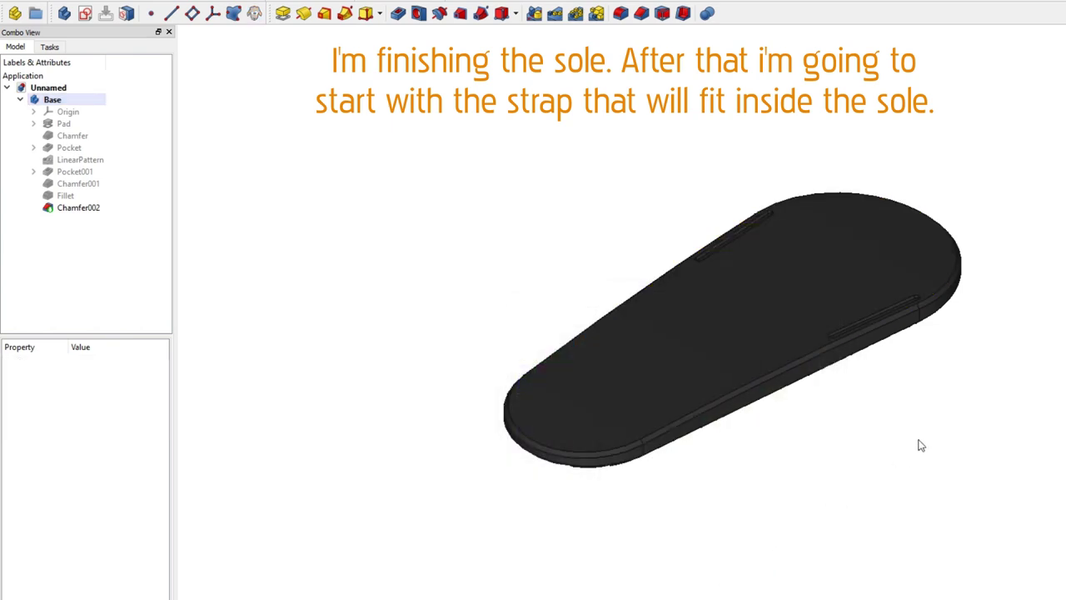
- Orbit the sole to inspect it top-down, then return to isometric view
{"action": "mouse_move", "coordinate": [921, 446]}
{"action": "middle_mouse_down"}
{"action": "mouse_move", "coordinate": [811, 478]}
{"action": "mouse_move", "coordinate": [775, 452]}
{"action": "mouse_move", "coordinate": [743, 296]}
{"action": "mouse_move", "coordinate": [752, 361]}
{"action": "mouse_move", "coordinate": [808, 450]}
{"action": "mouse_move", "coordinate": [831, 540]}
{"action": "middle_mouse_up"}
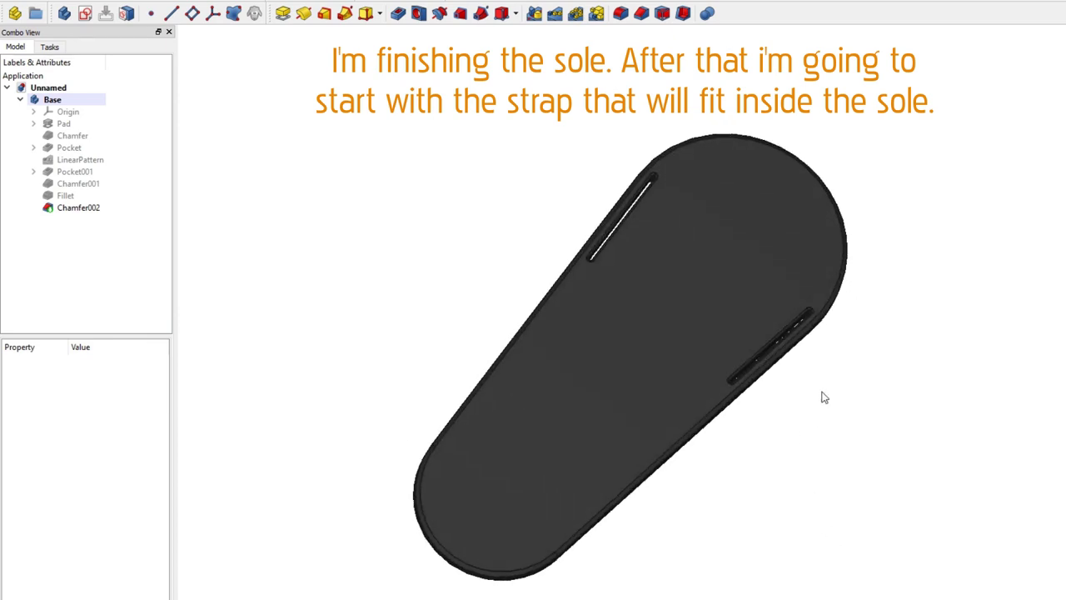
{"action": "mouse_move", "coordinate": [824, 397]}
{"action": "middle_mouse_down"}
{"action": "mouse_move", "coordinate": [853, 347]}
{"action": "mouse_move", "coordinate": [802, 350]}
{"action": "middle_mouse_up"}
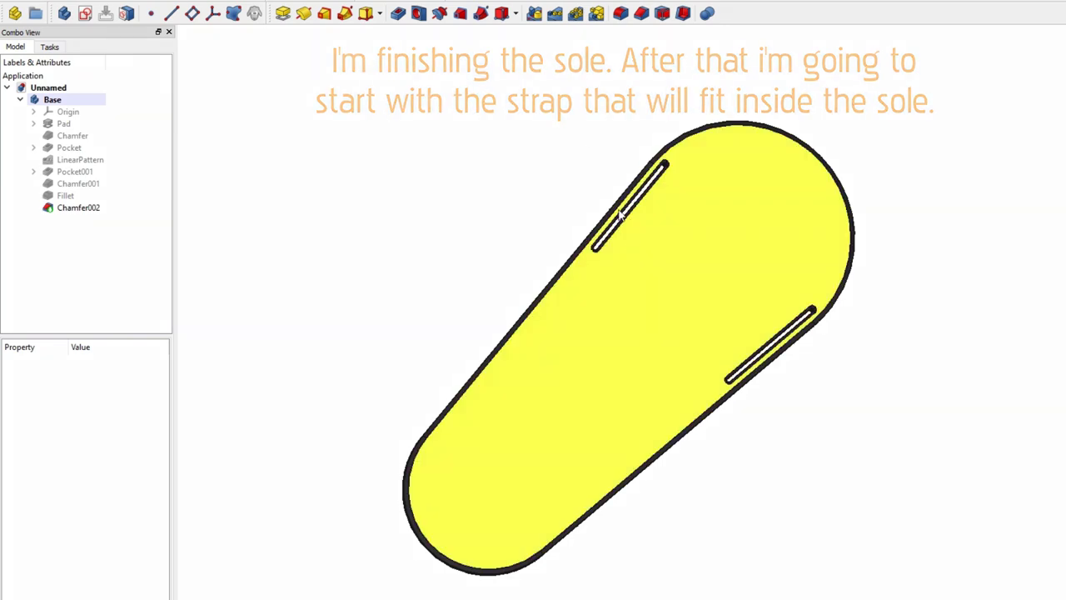
{"action": "left_click", "coordinate": [536, 14]}
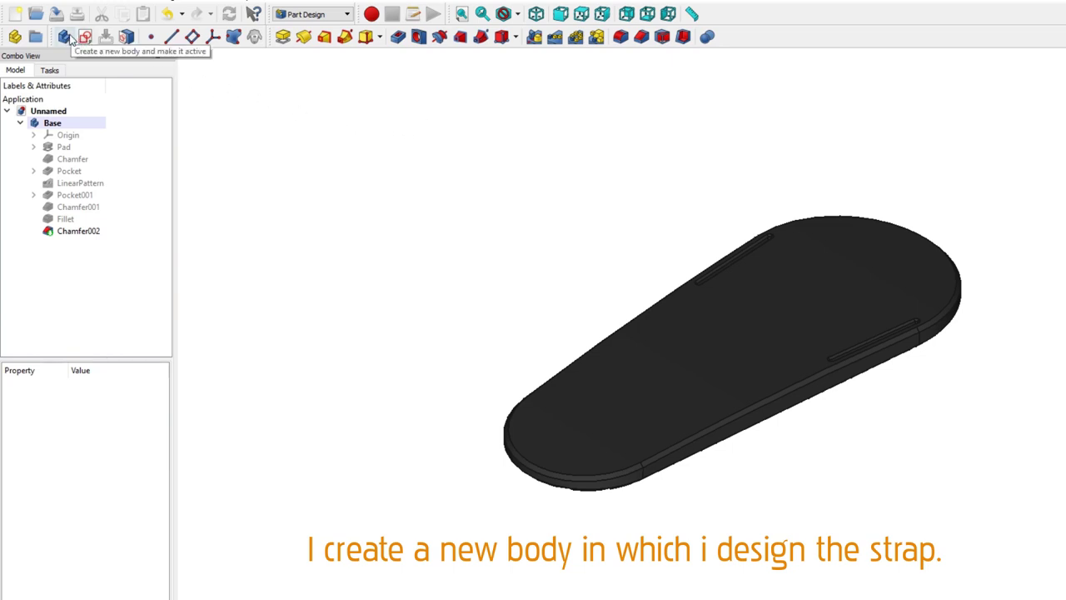
- Create a new body and rename it Strap
{"action": "left_click", "coordinate": [66, 38]}
{"action": "scroll", "coordinate": [395, 272], "scroll_direction": "down", "scroll_amount": 3}
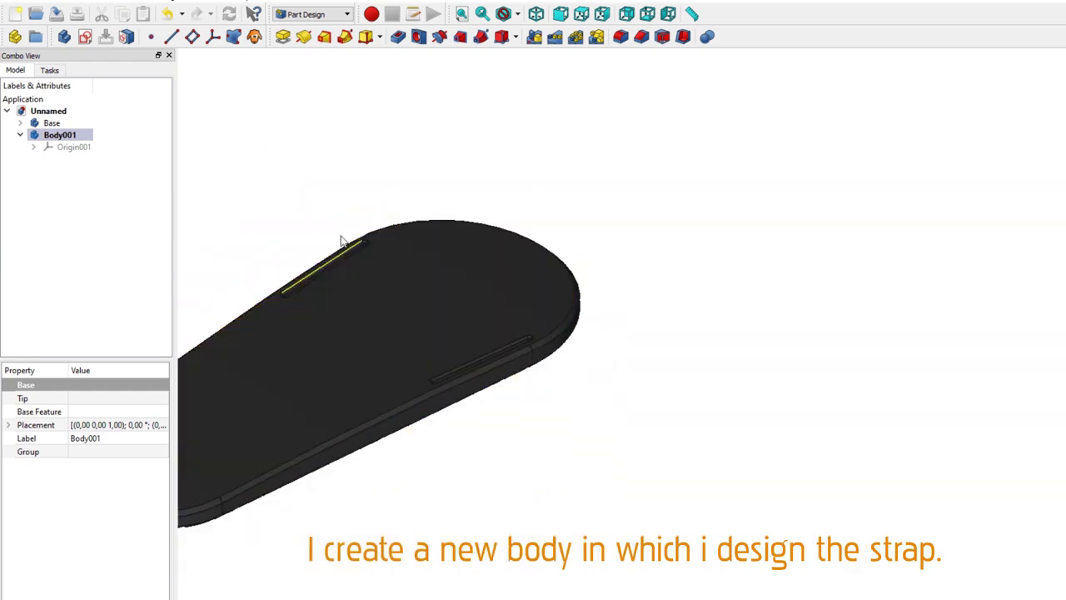
{"action": "scroll", "coordinate": [594, 222], "scroll_direction": "up", "scroll_amount": 3}
{"action": "left_click", "coordinate": [71, 135]}
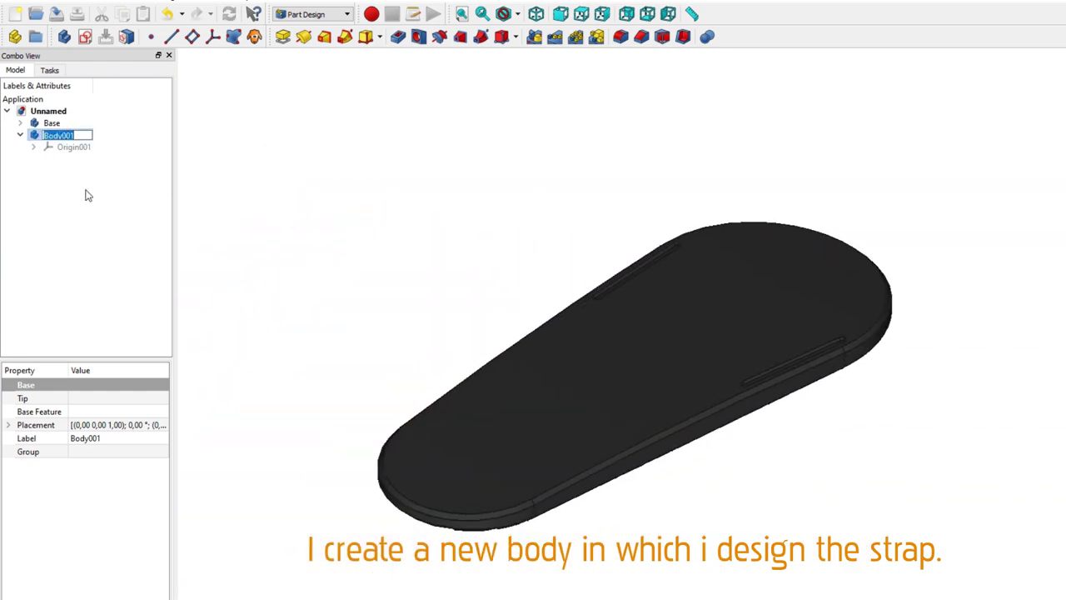
{"action": "type", "text": "Strap"}
{"action": "key", "text": "Return"}
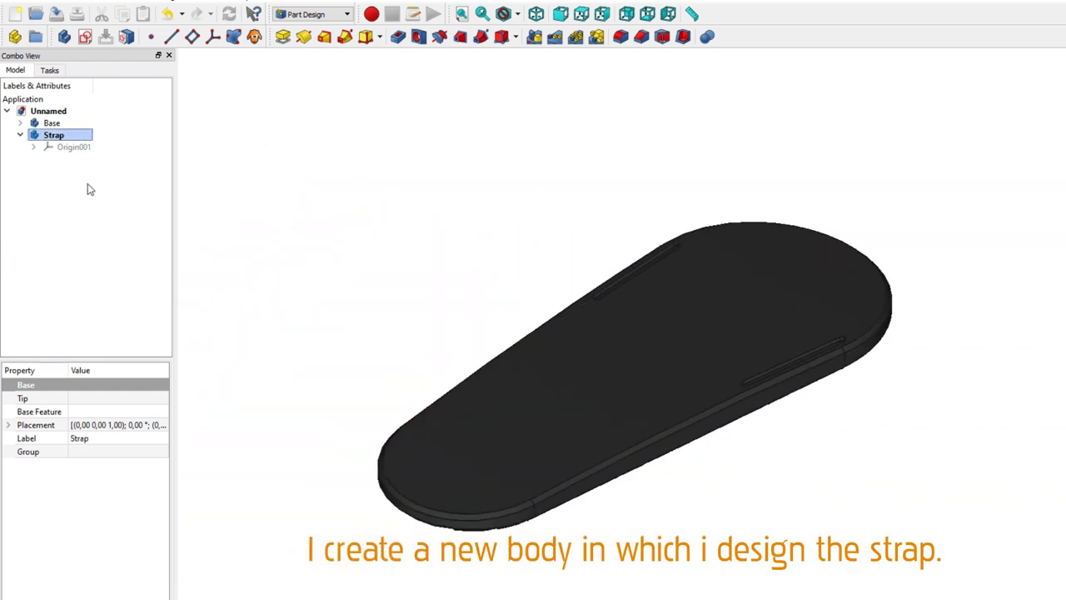
- Give Strap a dark-grey shape colour with value 50 and hide the Base body
{"action": "key", "text": "ctrl+d"}
{"action": "left_click", "coordinate": [707, 422]}
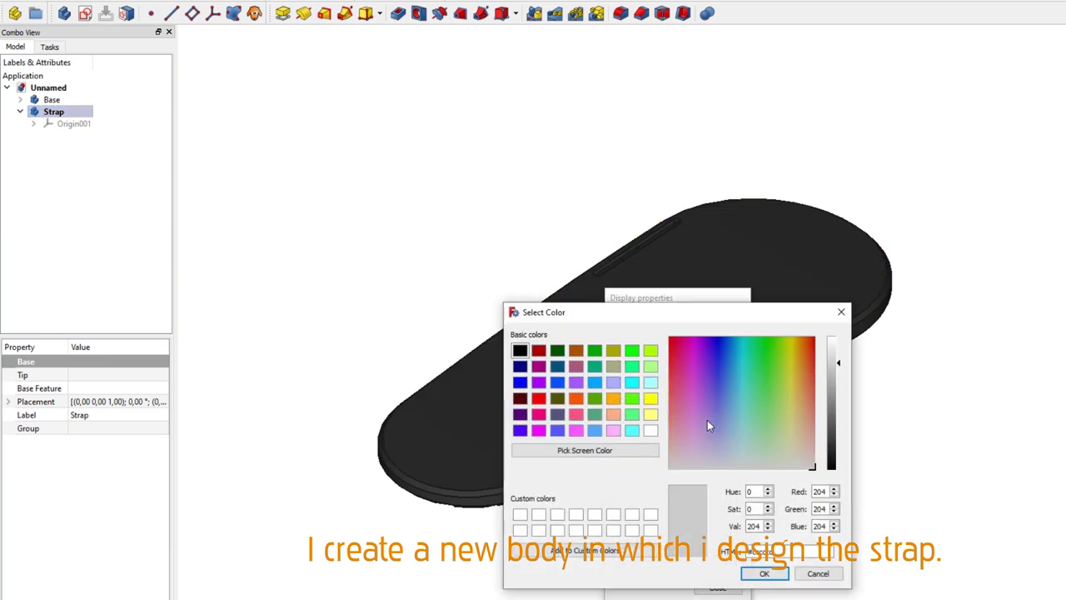
{"action": "double_click", "coordinate": [753, 525]}
{"action": "type", "text": "50"}
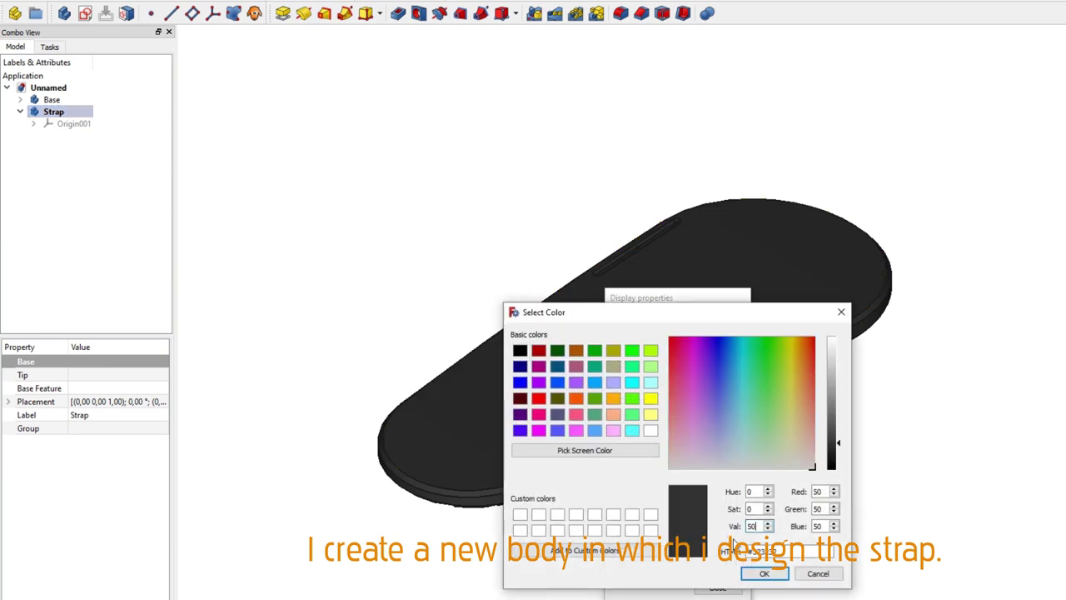
{"action": "left_click", "coordinate": [758, 573]}
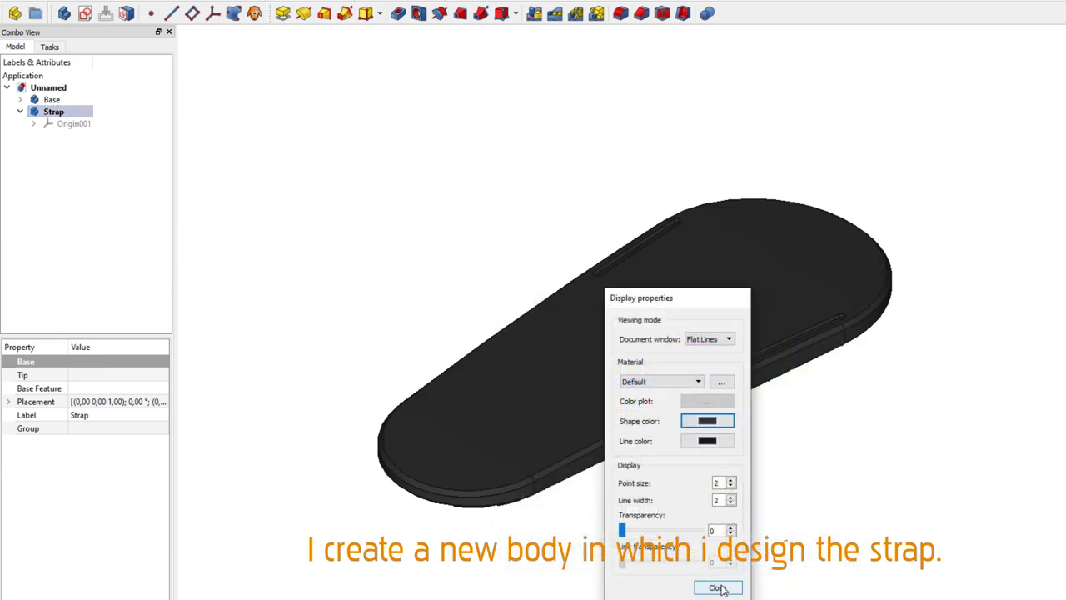
{"action": "left_click", "coordinate": [718, 588]}
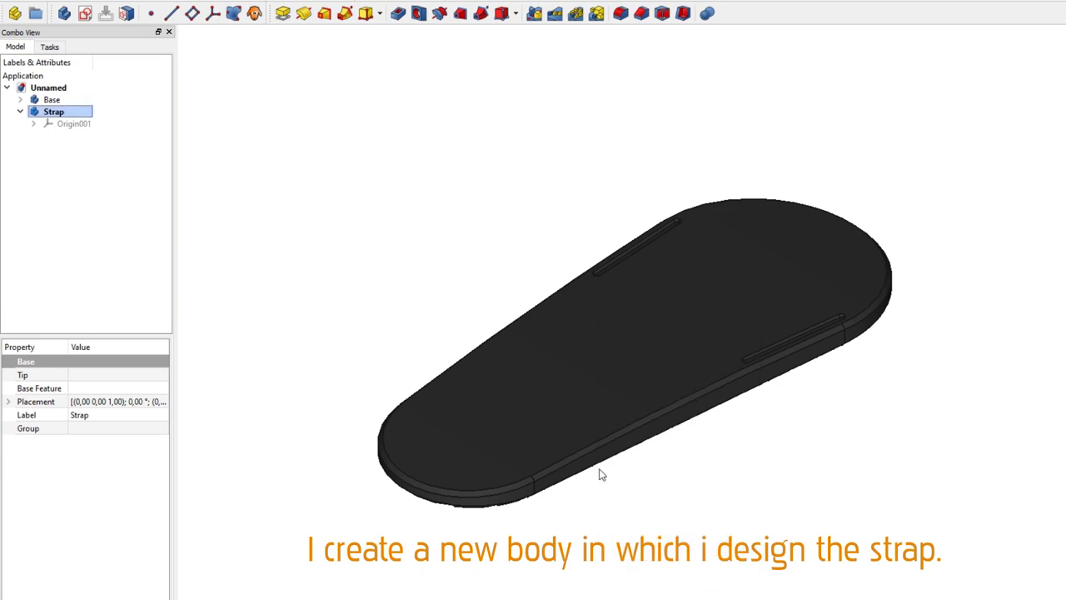
{"action": "left_click", "coordinate": [51, 100]}
{"action": "key", "text": "space"}
- Show the Strap body's origin planes and fit them into view
{"action": "left_click", "coordinate": [73, 123]}
{"action": "key", "text": "space"}
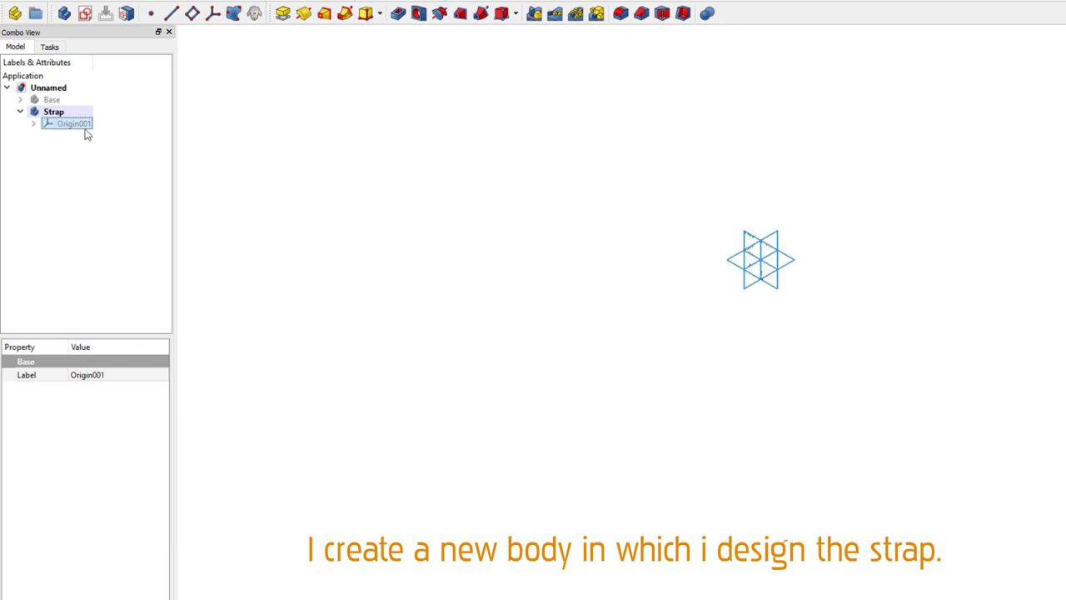
{"action": "left_click", "coordinate": [333, 202]}
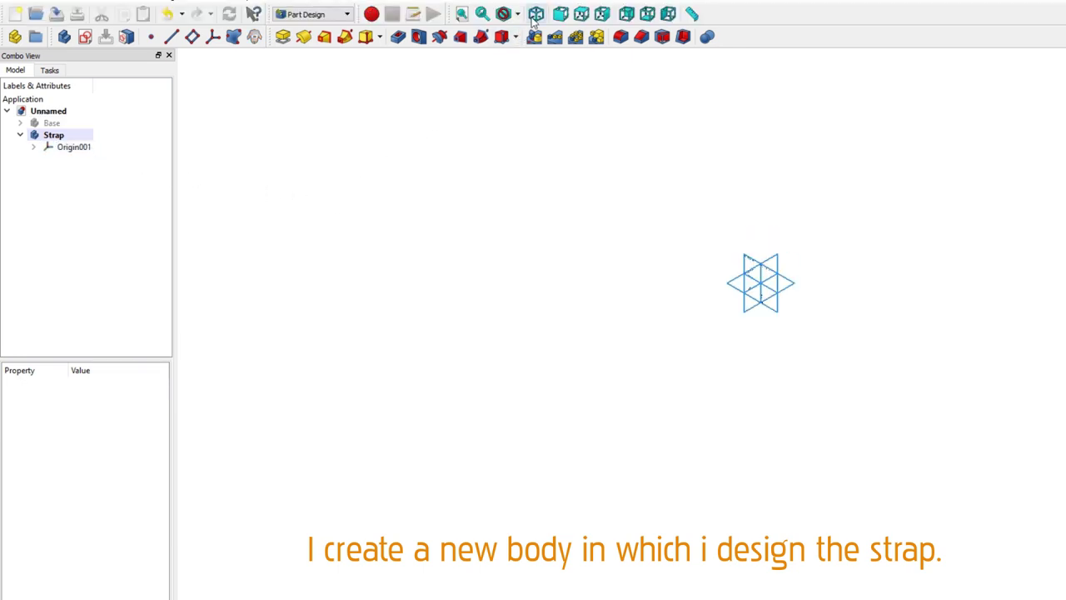
{"action": "left_click", "coordinate": [461, 14]}
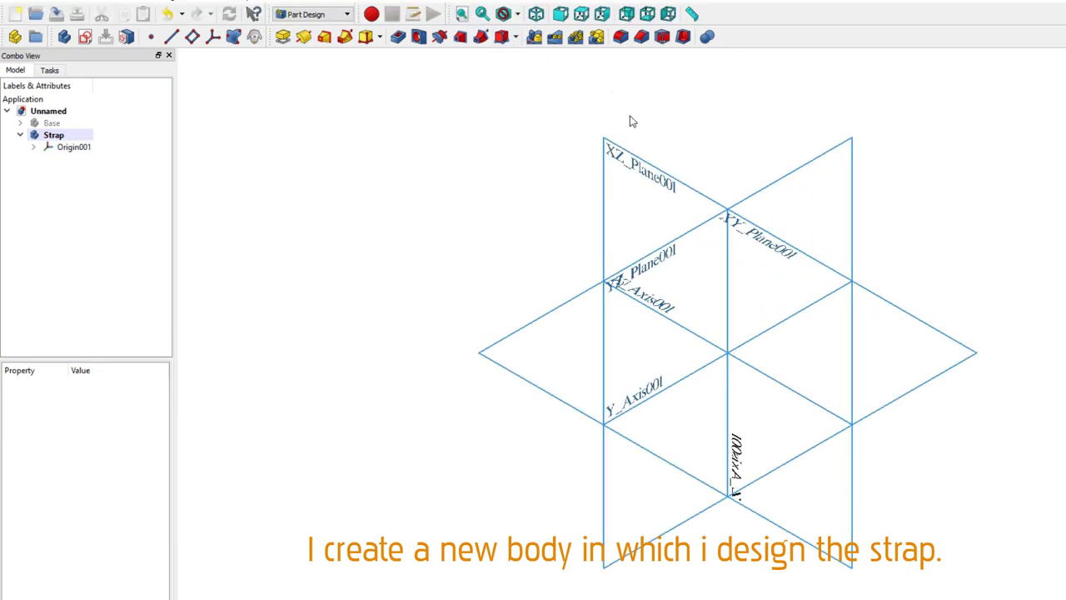
- Create a sketch on XZ_Plane001 and hide the Strap origin again
{"action": "left_click", "coordinate": [641, 163]}
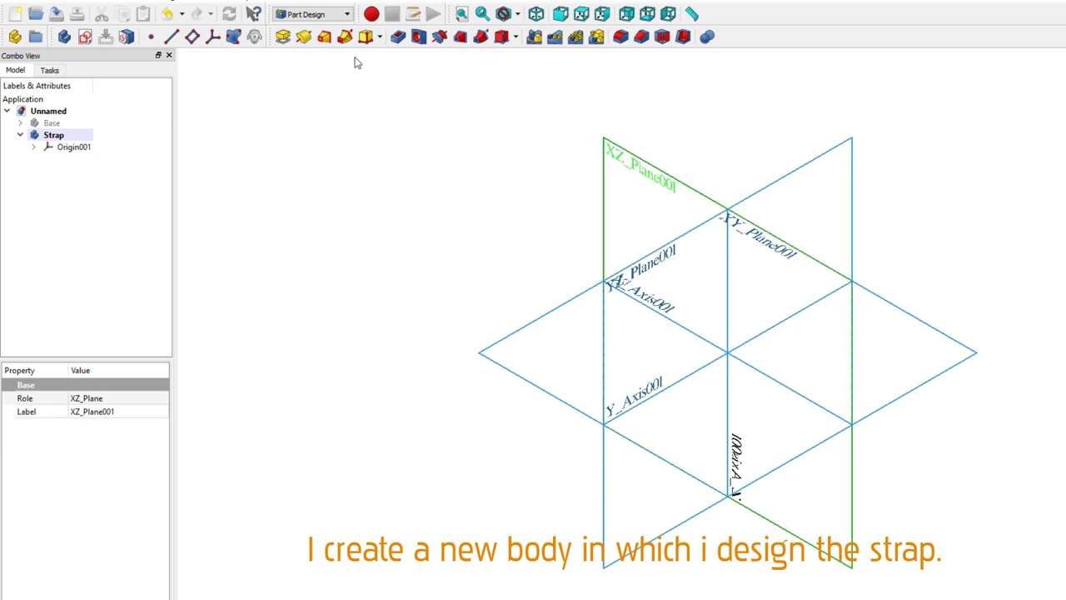
{"action": "left_click", "coordinate": [87, 39]}
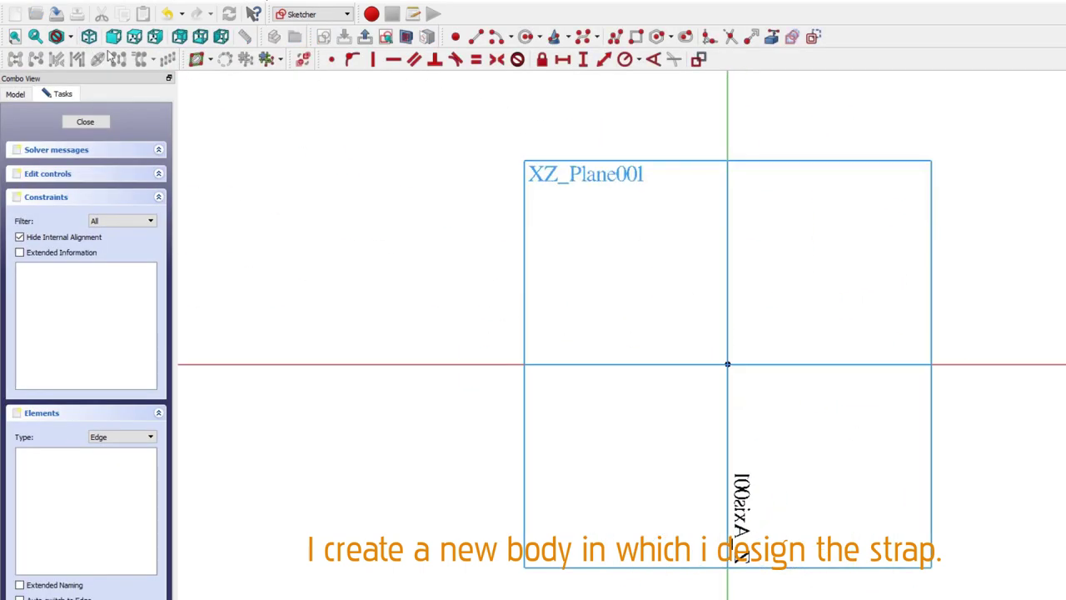
{"action": "left_click", "coordinate": [17, 94]}
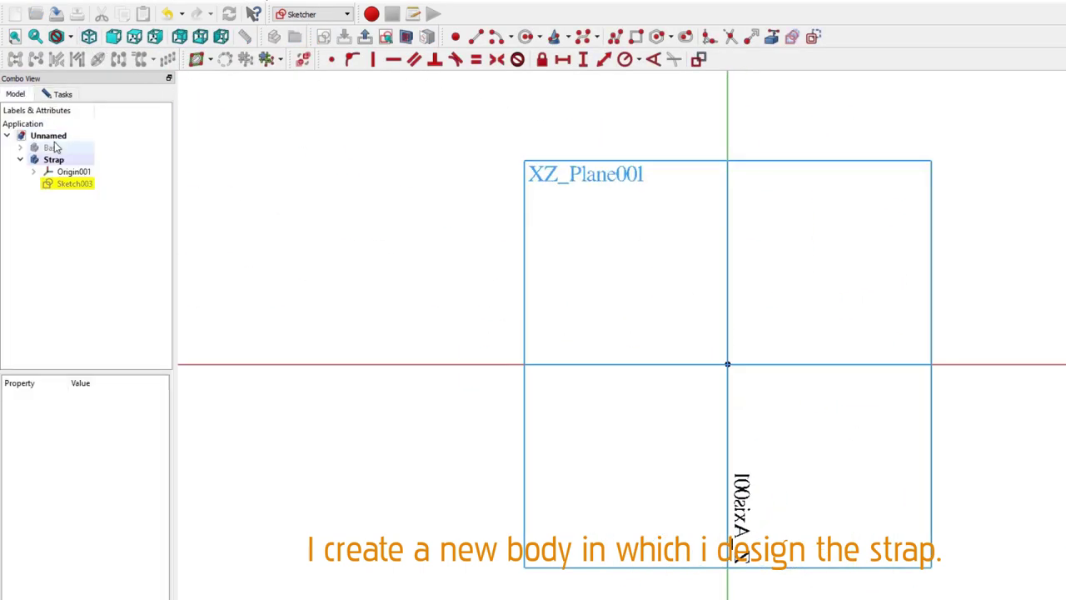
{"action": "left_click", "coordinate": [65, 173]}
{"action": "key", "text": "space"}
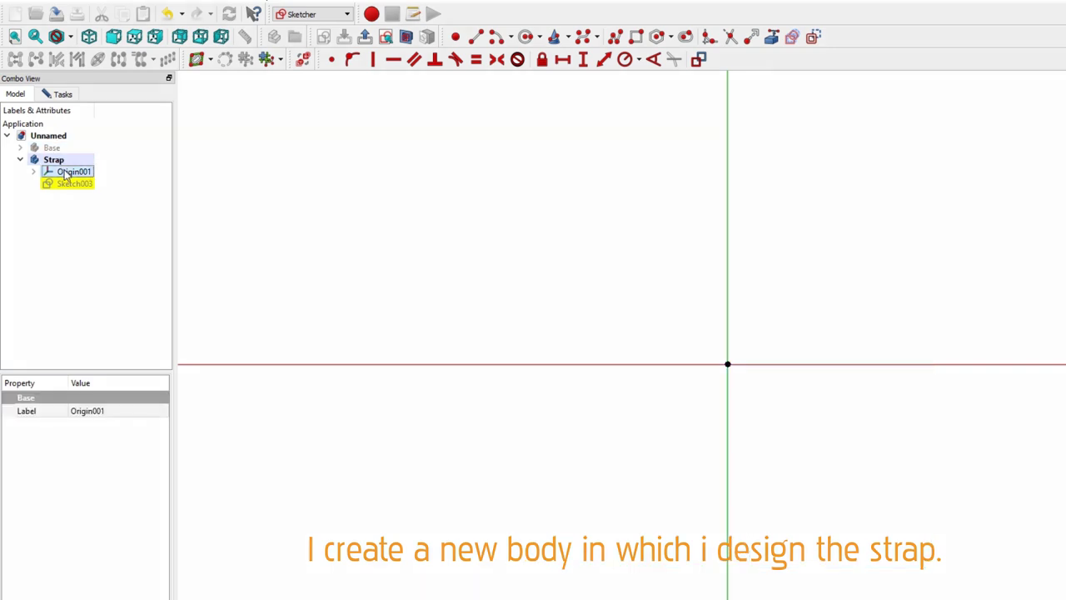
- Draw an open three-segment U-shaped polyline left of the origin
{"action": "left_click", "coordinate": [403, 15]}
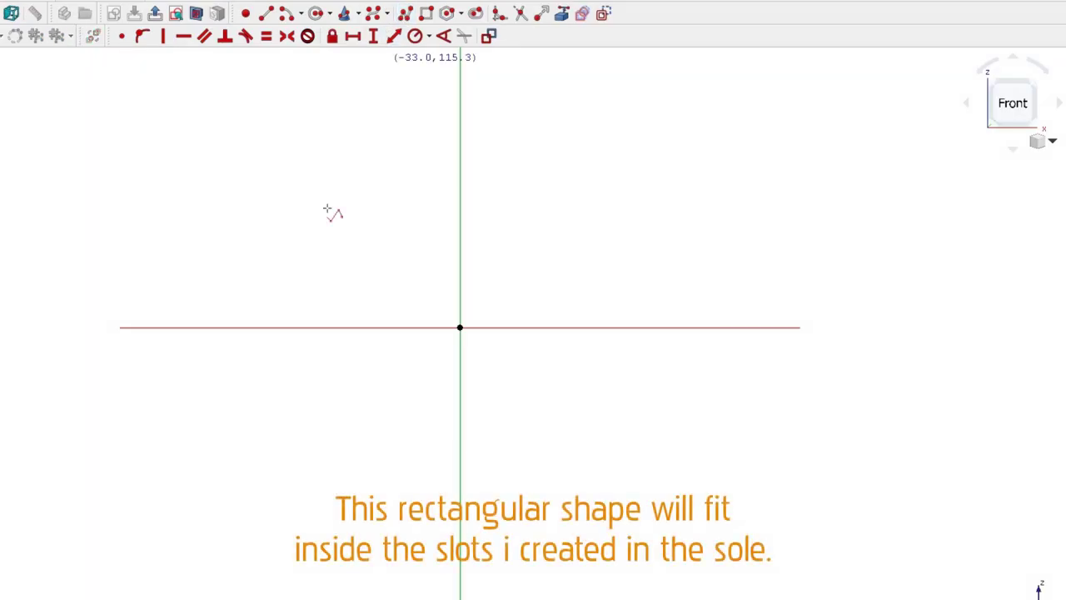
{"action": "left_click", "coordinate": [181, 364]}
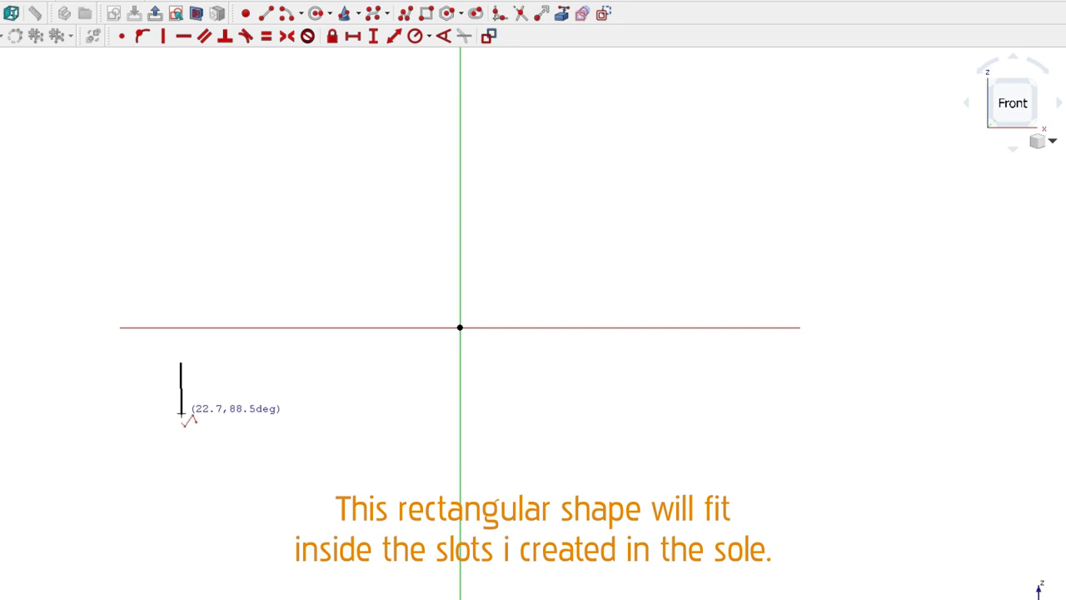
{"action": "left_click", "coordinate": [181, 414]}
{"action": "left_click", "coordinate": [202, 414]}
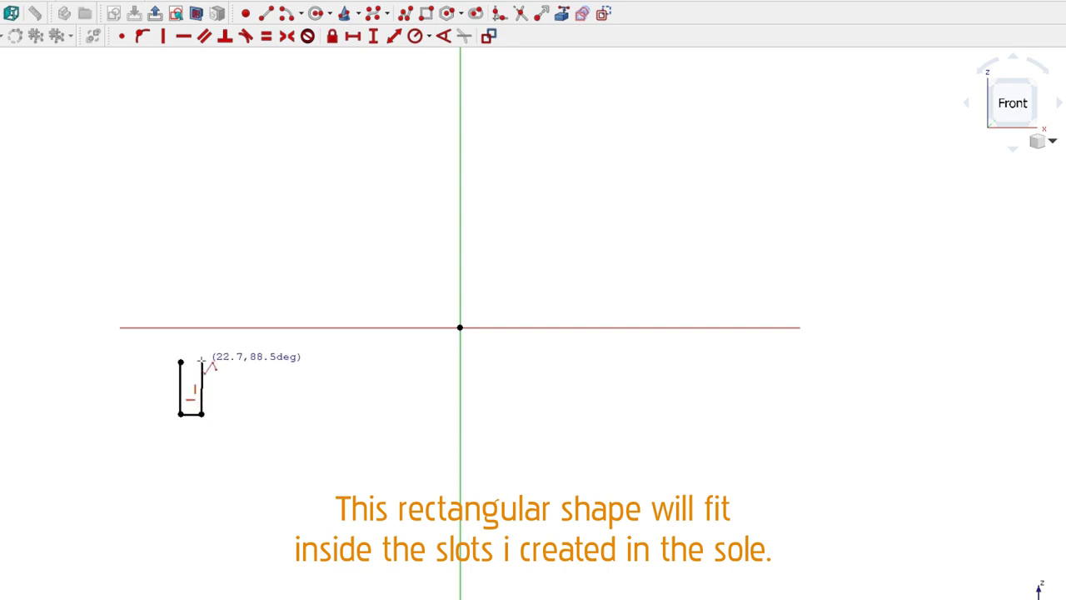
{"action": "left_click", "coordinate": [202, 360]}
{"action": "key", "text": "Escape"}
{"action": "key", "text": "Escape"}
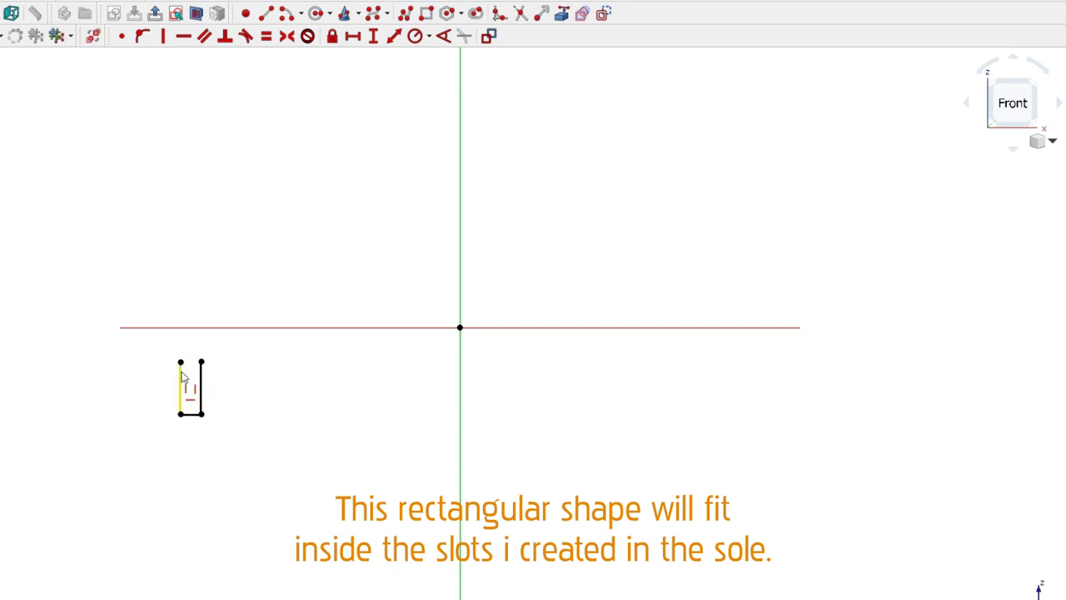
- Constrain the left side to 10 mm and make both vertical sides equal
{"action": "left_click", "coordinate": [180, 387]}
{"action": "left_click", "coordinate": [372, 35]}
{"action": "type", "text": "10"}
{"action": "key", "text": "Return"}
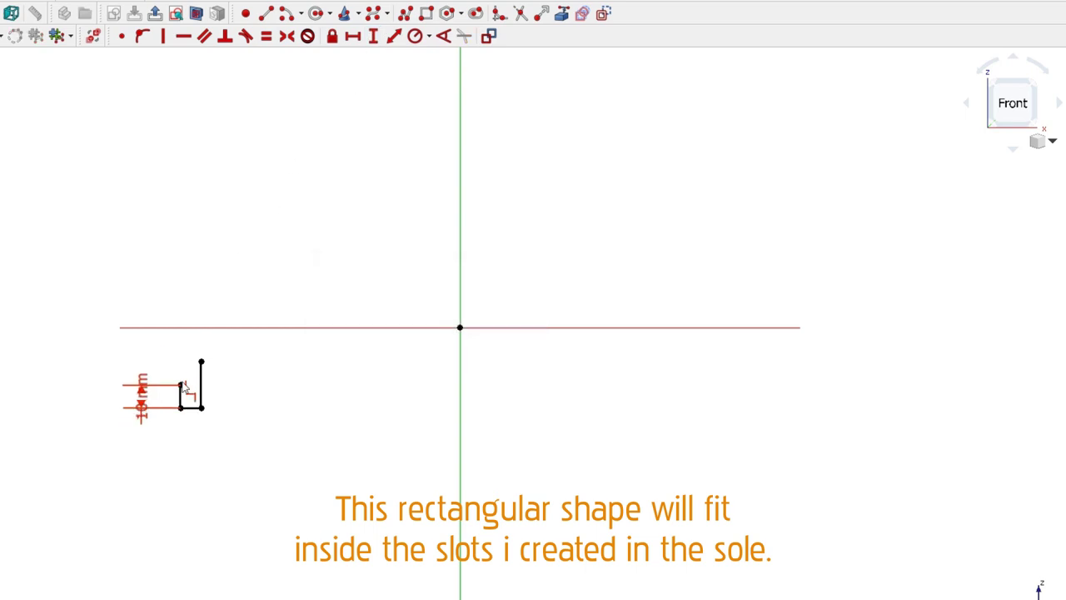
{"action": "scroll", "coordinate": [171, 407], "scroll_direction": "up", "scroll_amount": 4}
{"action": "left_click", "coordinate": [198, 387]}
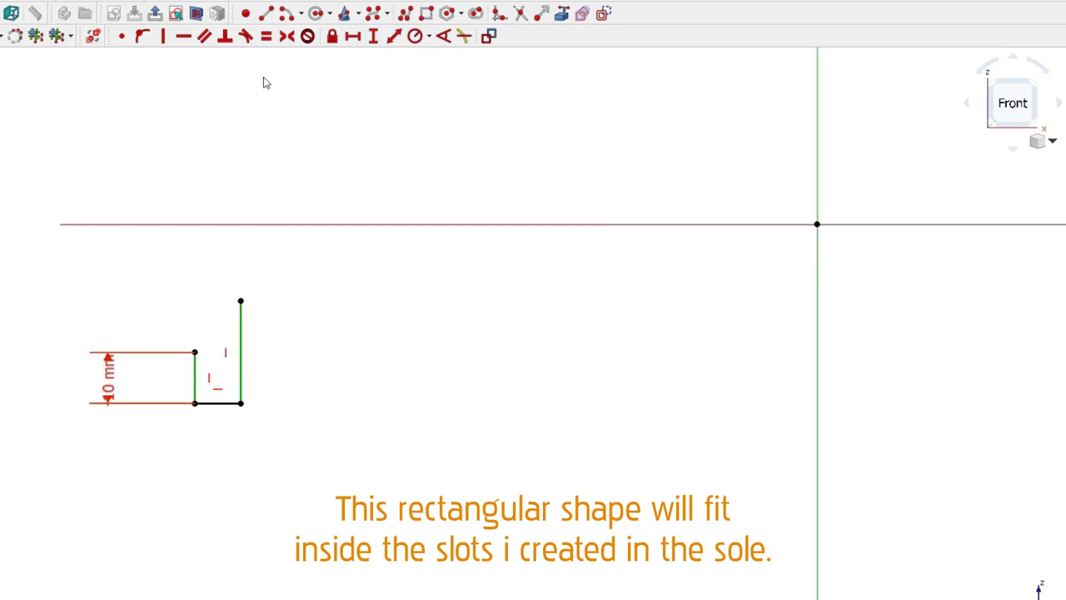
{"action": "left_click", "coordinate": [266, 36]}
- Set the bottom width to 2 mm and a 50 mm horizontal distance from the origin
{"action": "left_click", "coordinate": [214, 370]}
{"action": "left_click", "coordinate": [353, 35]}
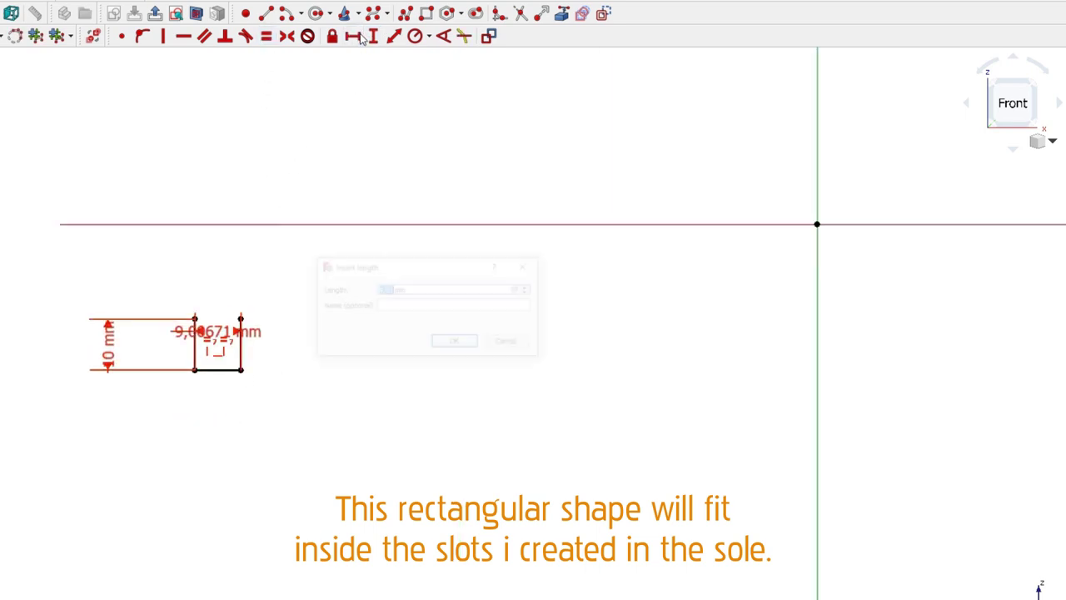
{"action": "type", "text": "2"}
{"action": "key", "text": "Return"}
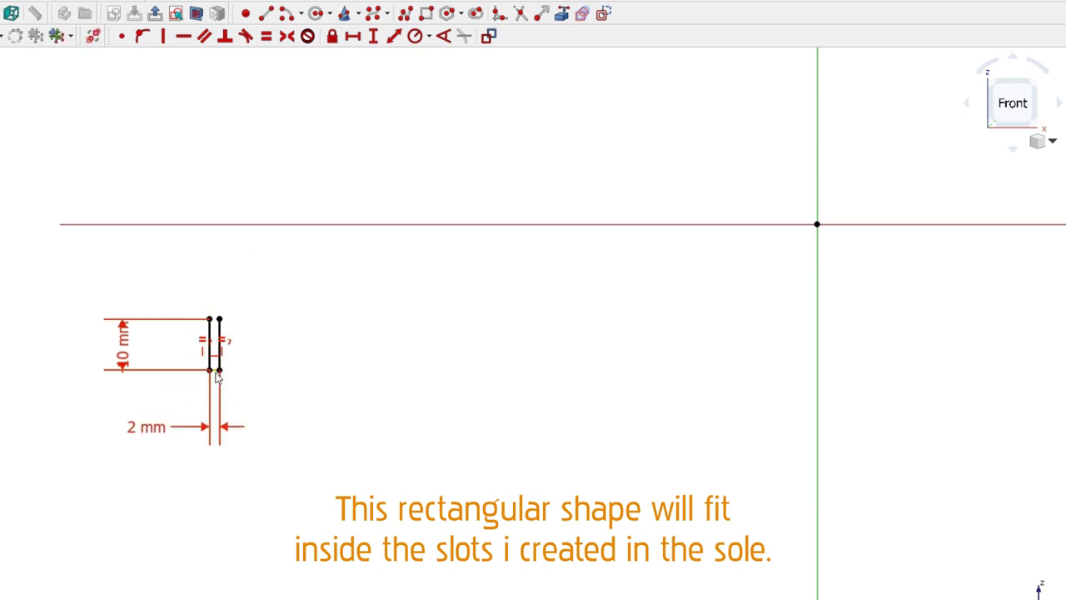
{"action": "left_click", "coordinate": [363, 39]}
{"action": "key", "text": "Return"}
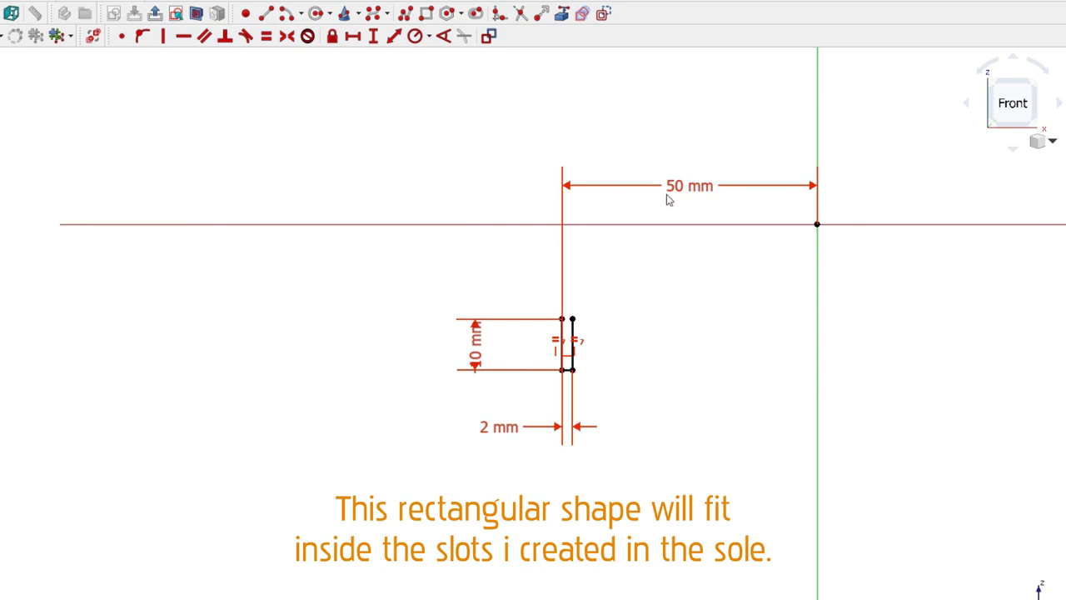
{"action": "left_click_drag", "start_coordinate": [666, 198], "coordinate": [691, 389]}
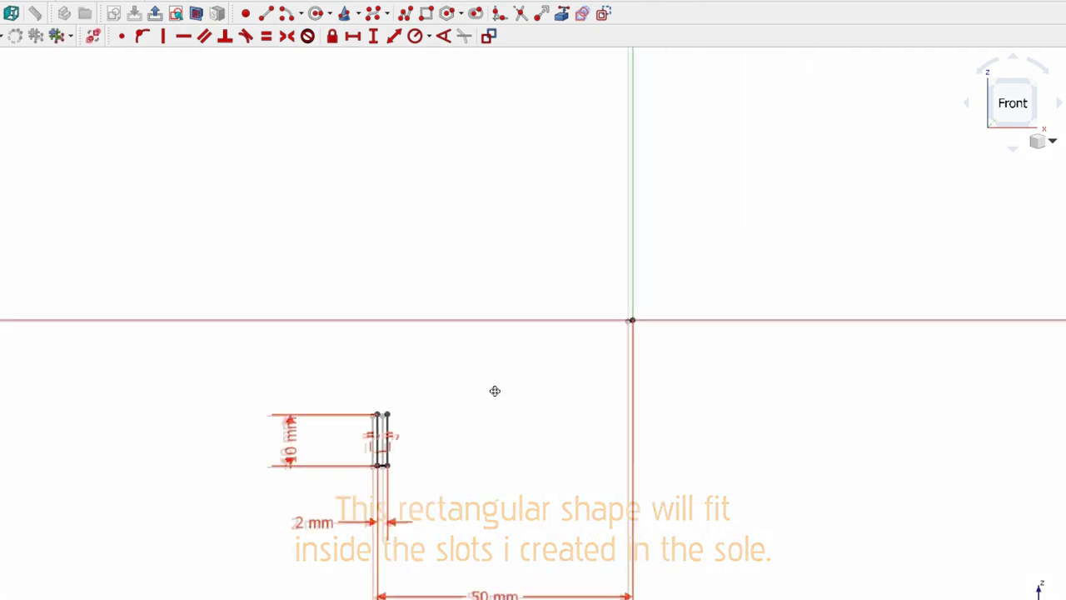
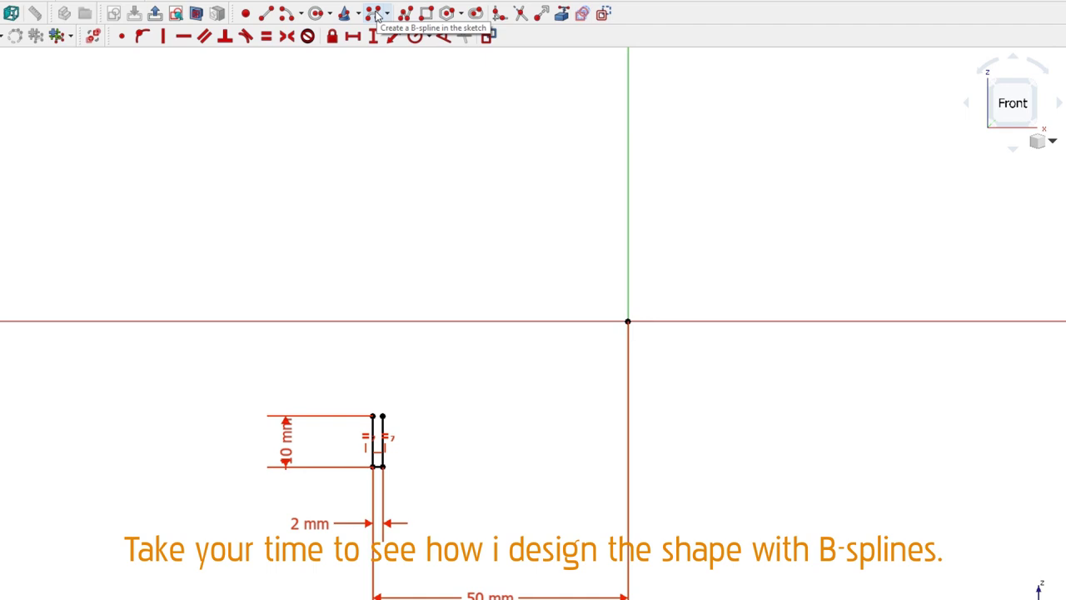
- Draw a five-pole B-spline starting at the slot's top and arching over to the right side
{"action": "left_click", "coordinate": [374, 14]}
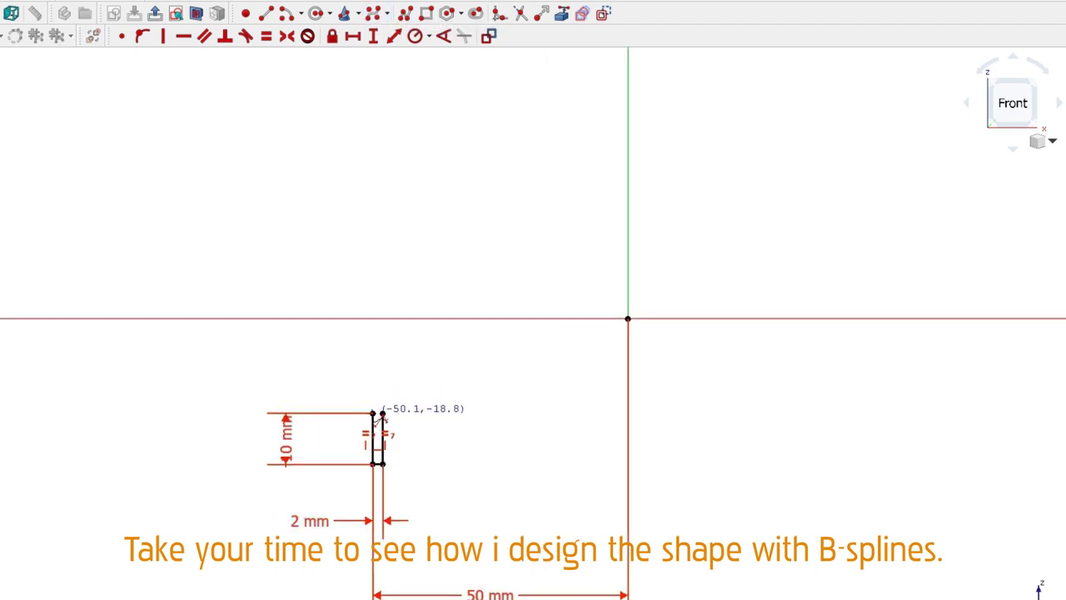
{"action": "left_click", "coordinate": [381, 413]}
{"action": "scroll", "coordinate": [372, 410], "scroll_direction": "down", "scroll_amount": 5}
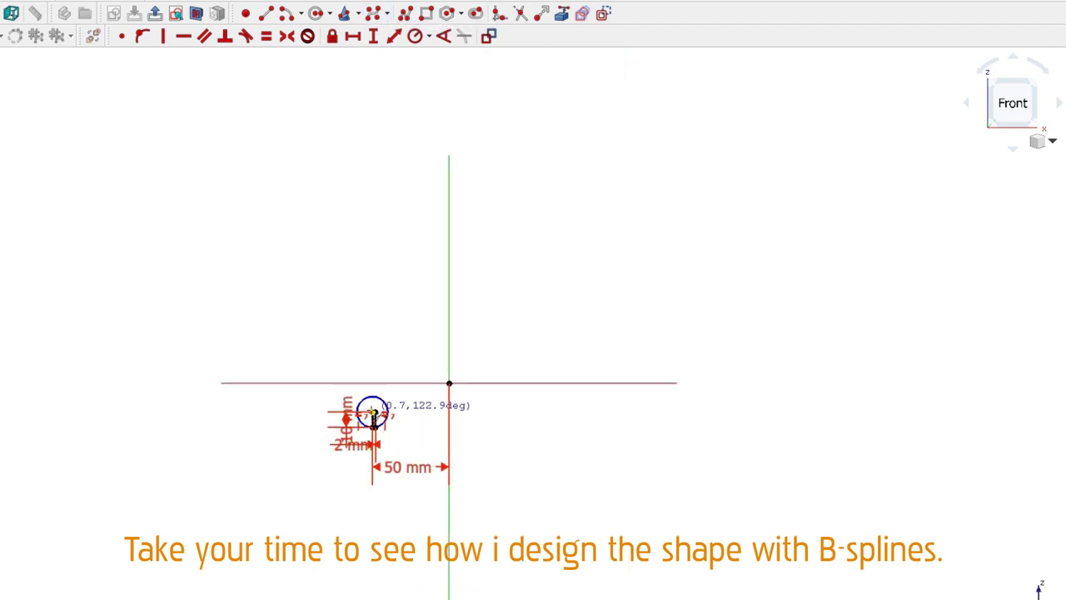
{"action": "left_click", "coordinate": [308, 333]}
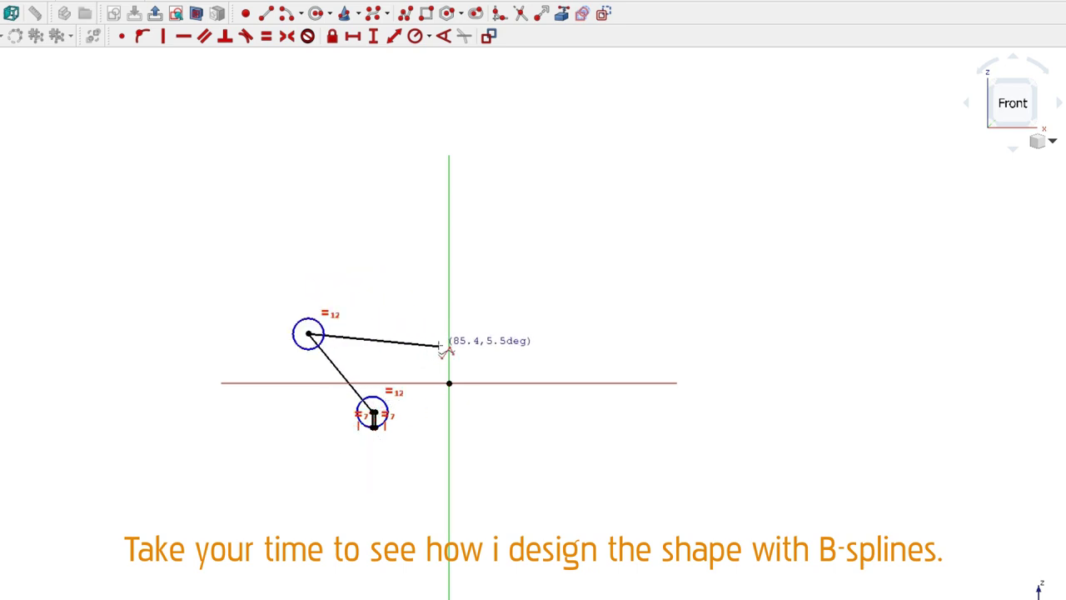
{"action": "scroll", "coordinate": [449, 341], "scroll_direction": "up", "scroll_amount": 2}
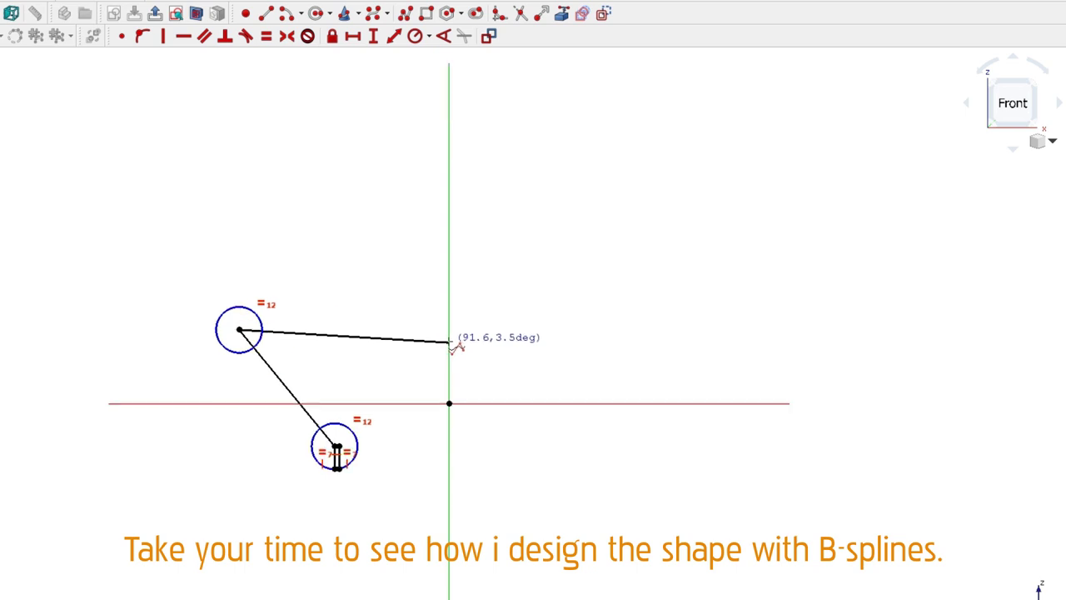
{"action": "left_click", "coordinate": [449, 341]}
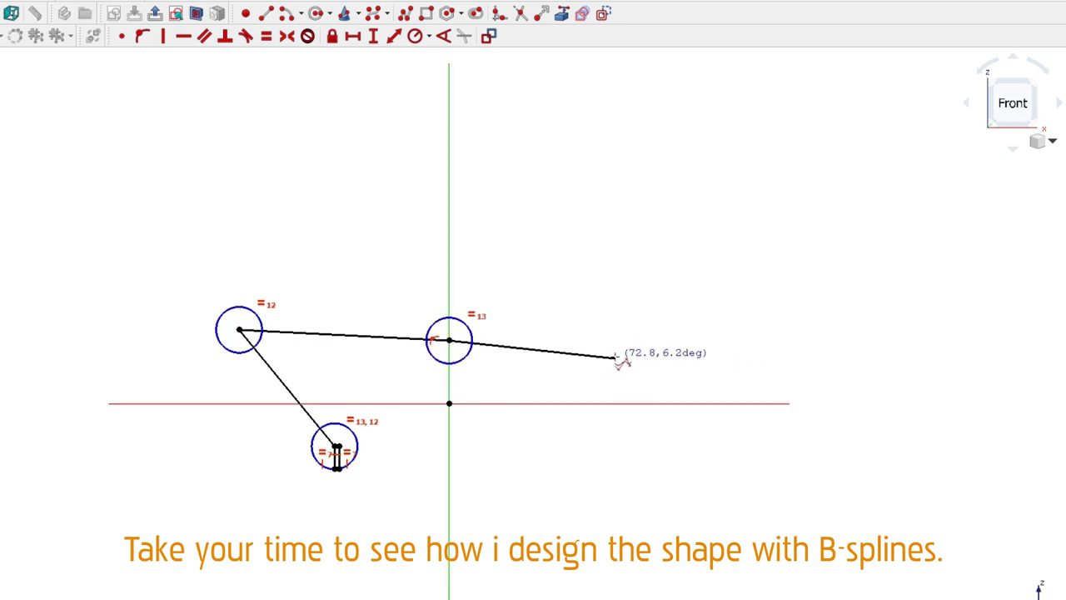
{"action": "left_click", "coordinate": [620, 357]}
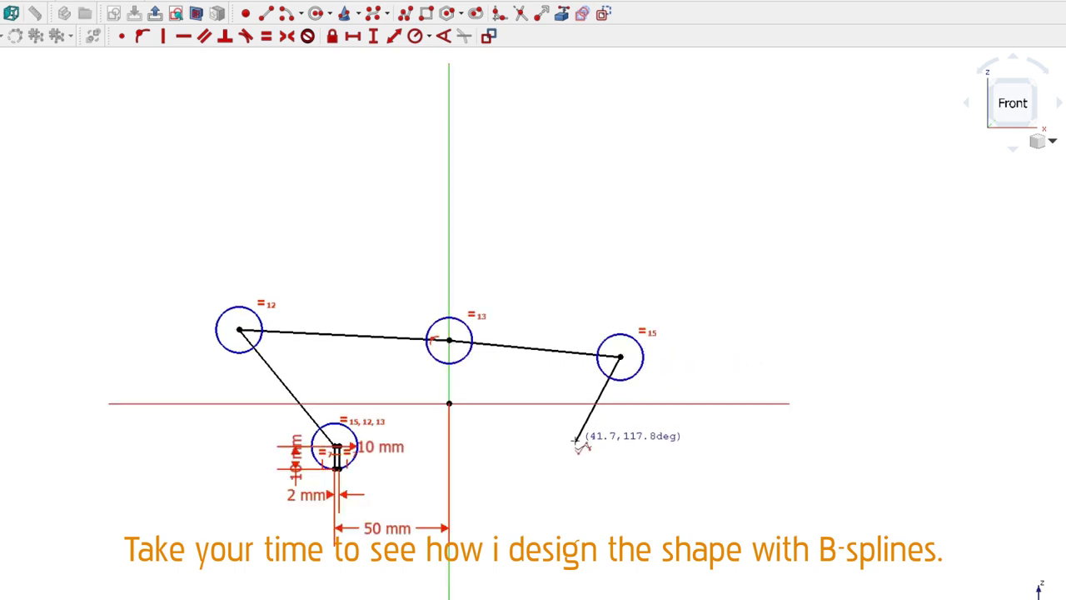
{"action": "left_click", "coordinate": [574, 440]}
{"action": "right_click", "coordinate": [575, 441]}
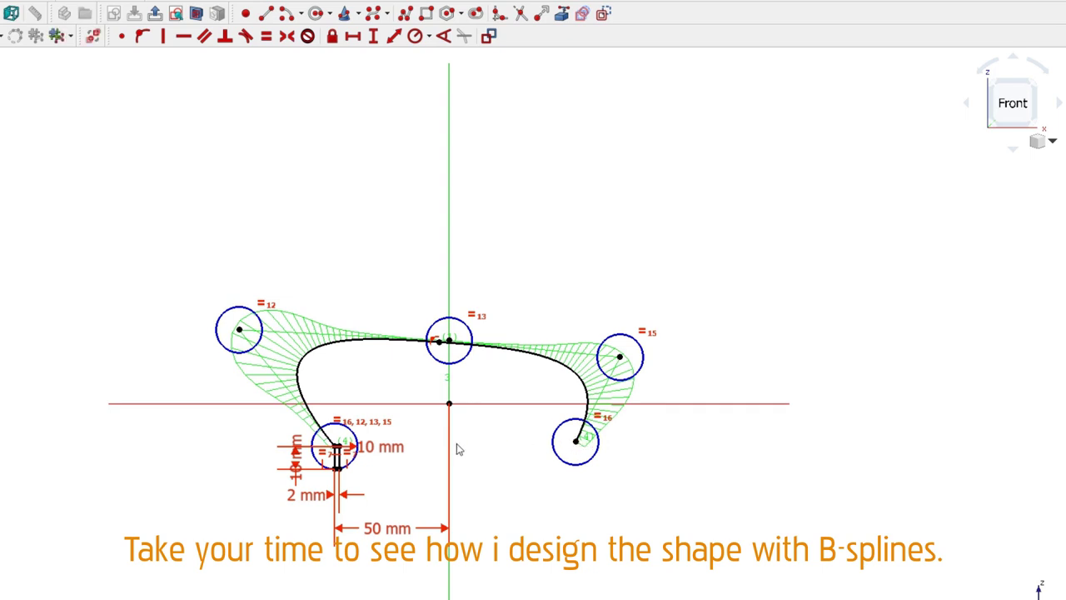
{"action": "scroll", "coordinate": [300, 459], "scroll_direction": "up", "scroll_amount": 2}
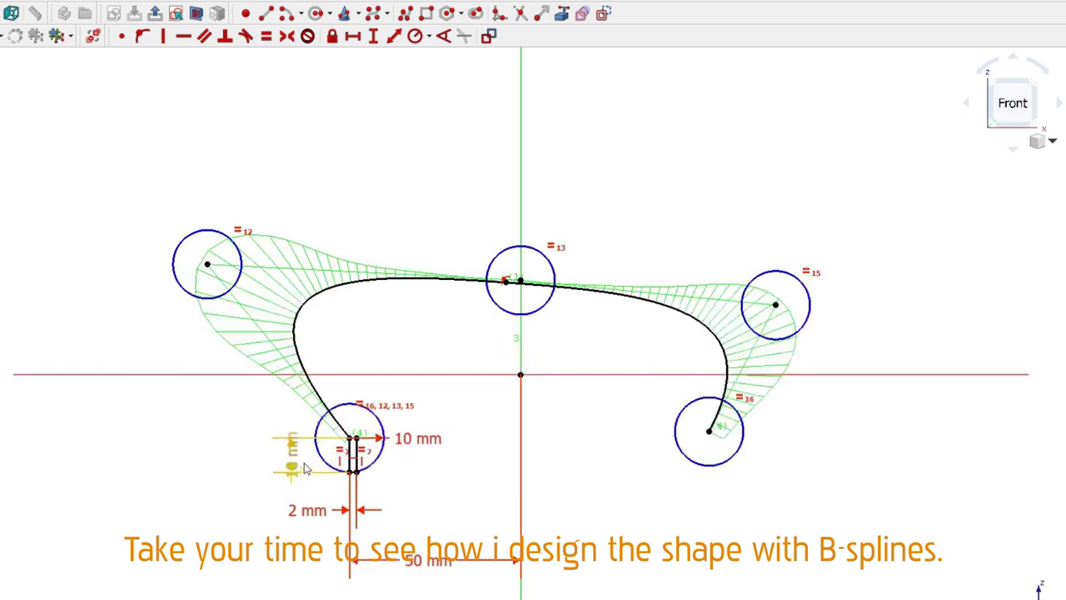
- Place the slot top 2,5 mm below the horizontal axis and tidy the dimension labels
{"action": "left_click", "coordinate": [345, 374]}
{"action": "left_click", "coordinate": [377, 39]}
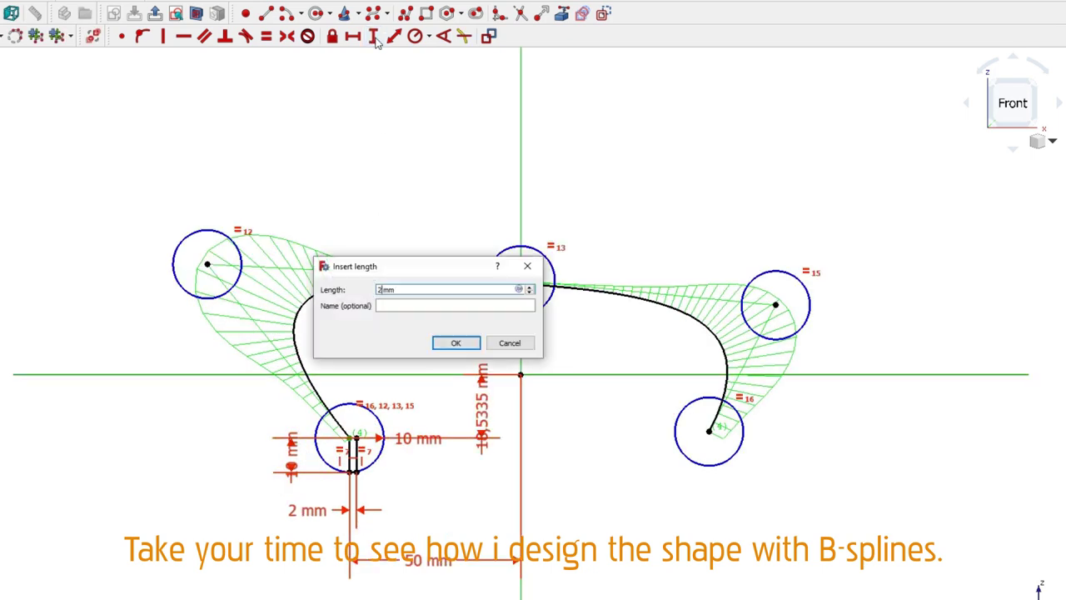
{"action": "type", "text": "5"}
{"action": "key", "text": "Return"}
{"action": "scroll", "coordinate": [352, 403], "scroll_direction": "up", "scroll_amount": 2}
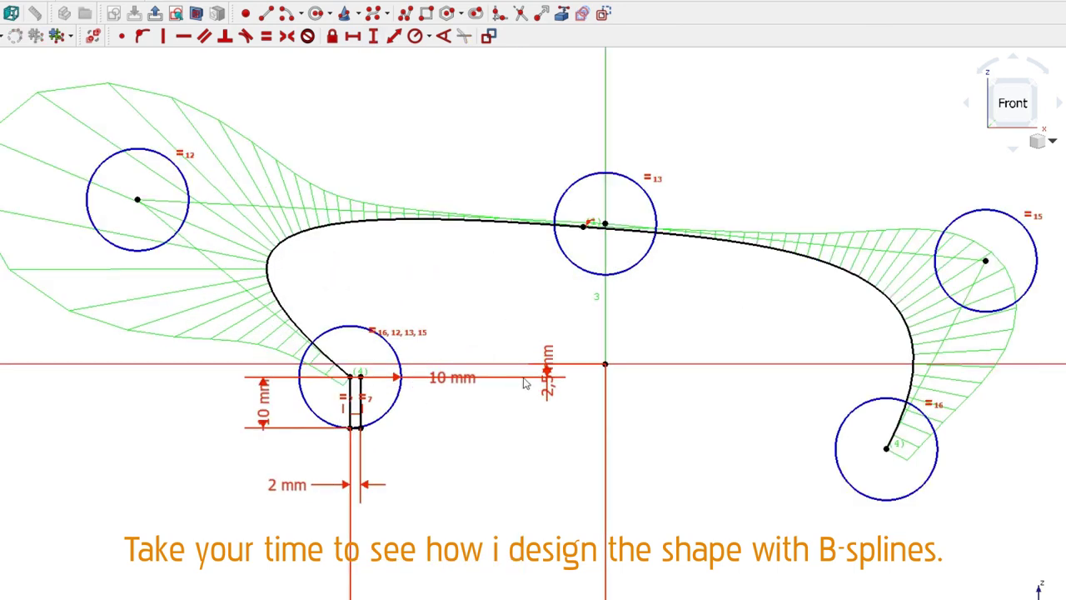
{"action": "left_click_drag", "start_coordinate": [546, 374], "coordinate": [464, 283]}
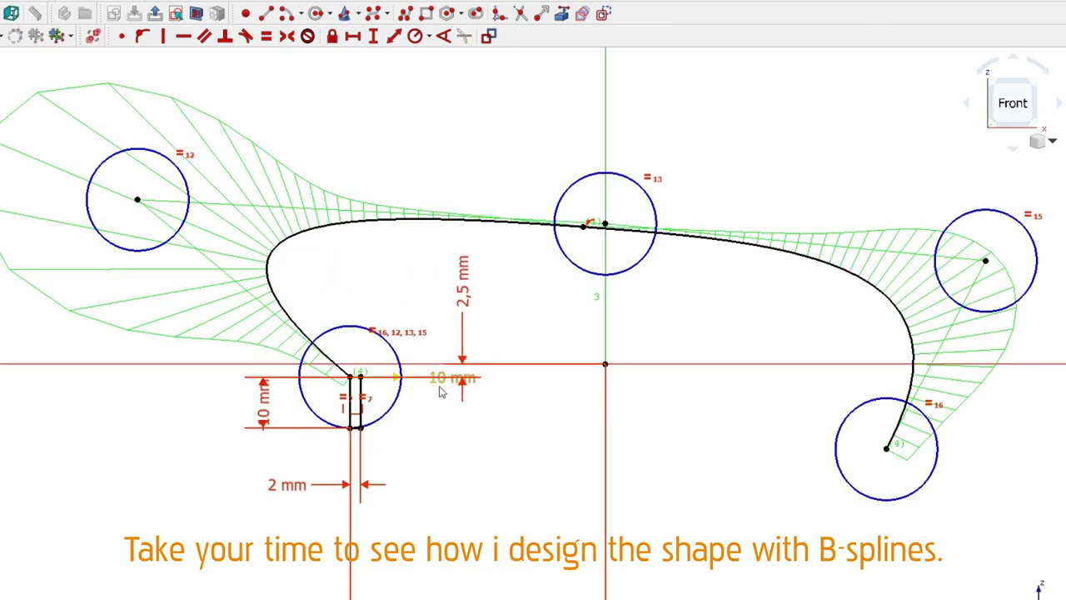
{"action": "left_click_drag", "start_coordinate": [442, 392], "coordinate": [429, 421]}
{"action": "left_click_drag", "start_coordinate": [264, 416], "coordinate": [257, 421]}
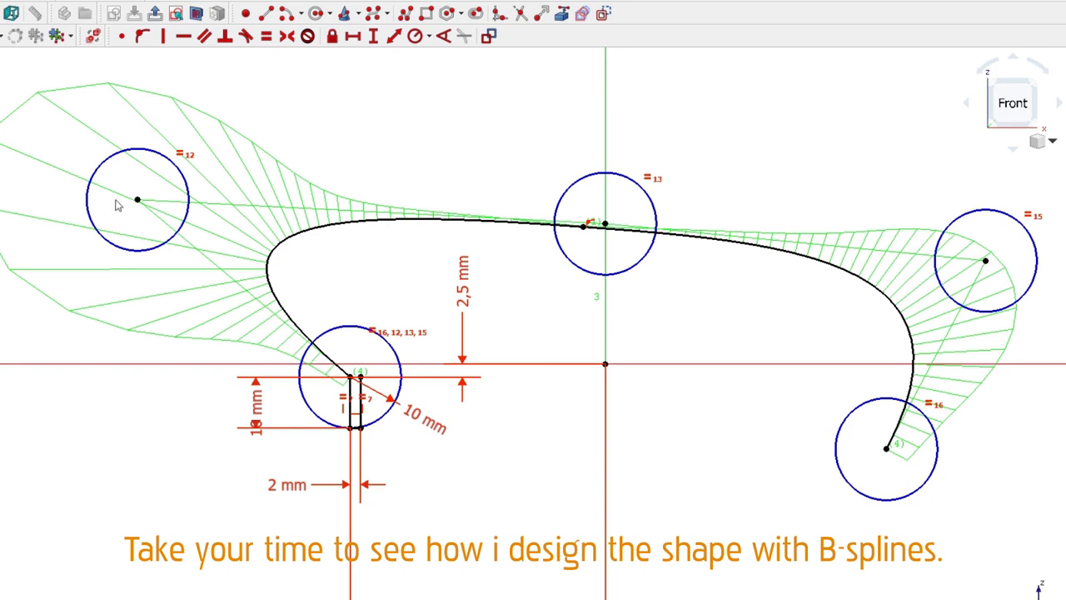
- Fix the left pole 40 mm above the horizontal axis and 65 mm left of the vertical axis
{"action": "left_click", "coordinate": [150, 364]}
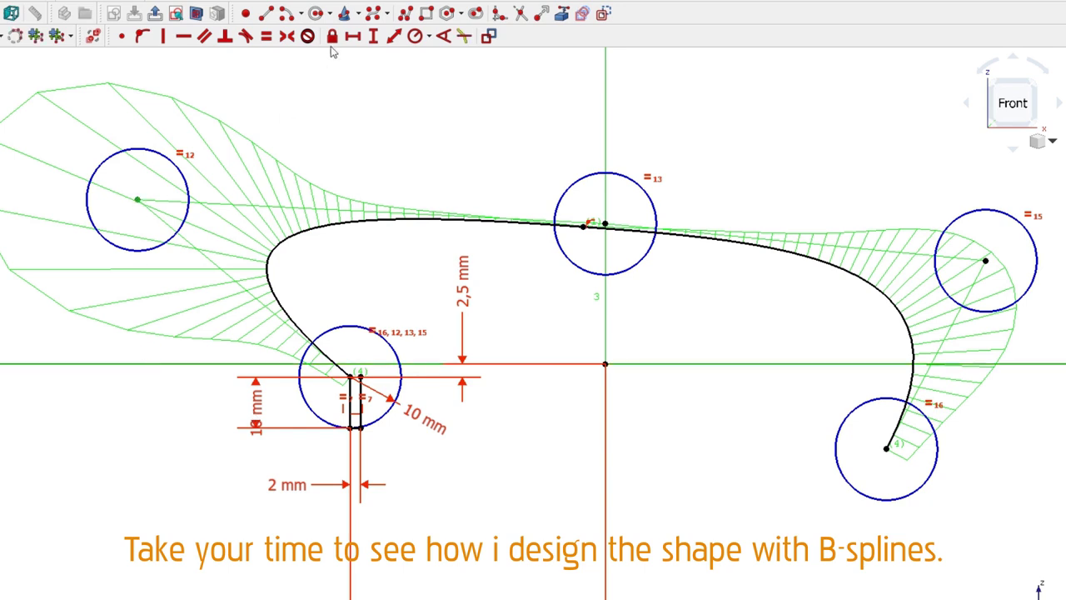
{"action": "left_click", "coordinate": [374, 36]}
{"action": "type", "text": "40"}
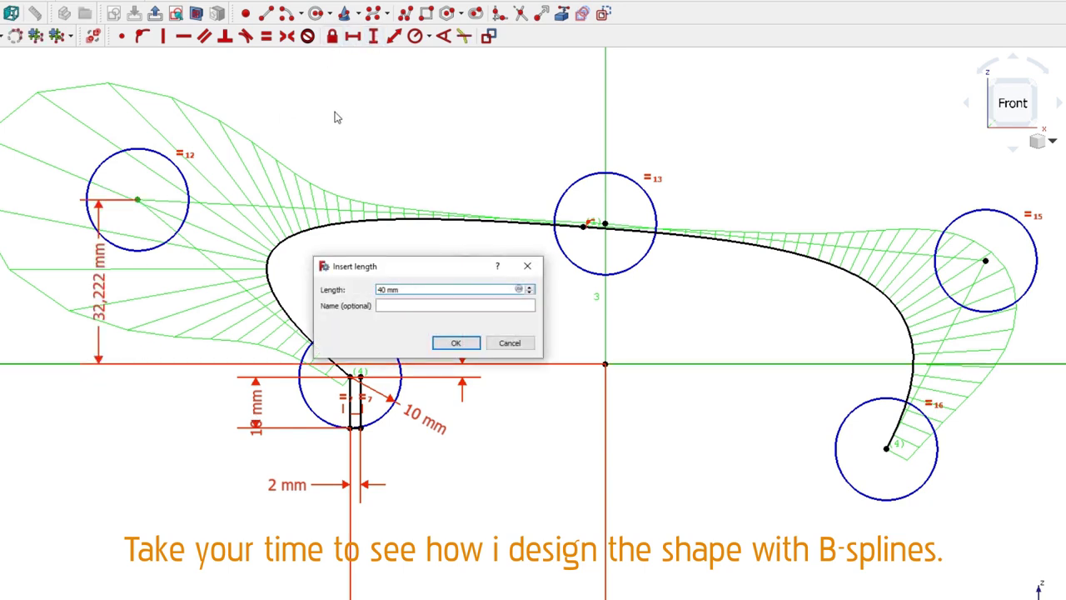
{"action": "key", "text": "Return"}
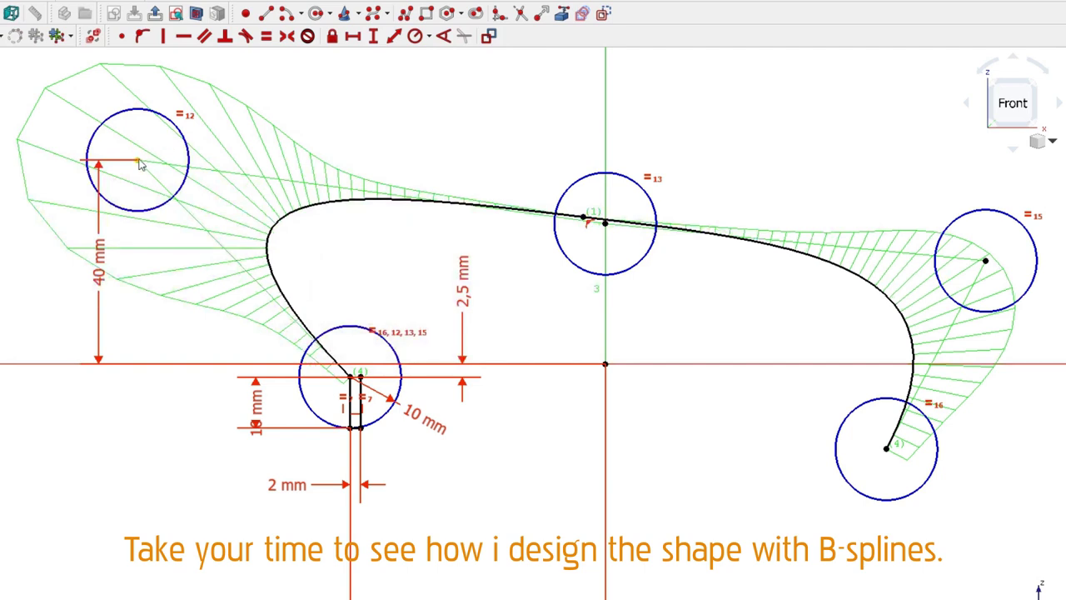
{"action": "left_click", "coordinate": [606, 134]}
{"action": "left_click", "coordinate": [353, 35]}
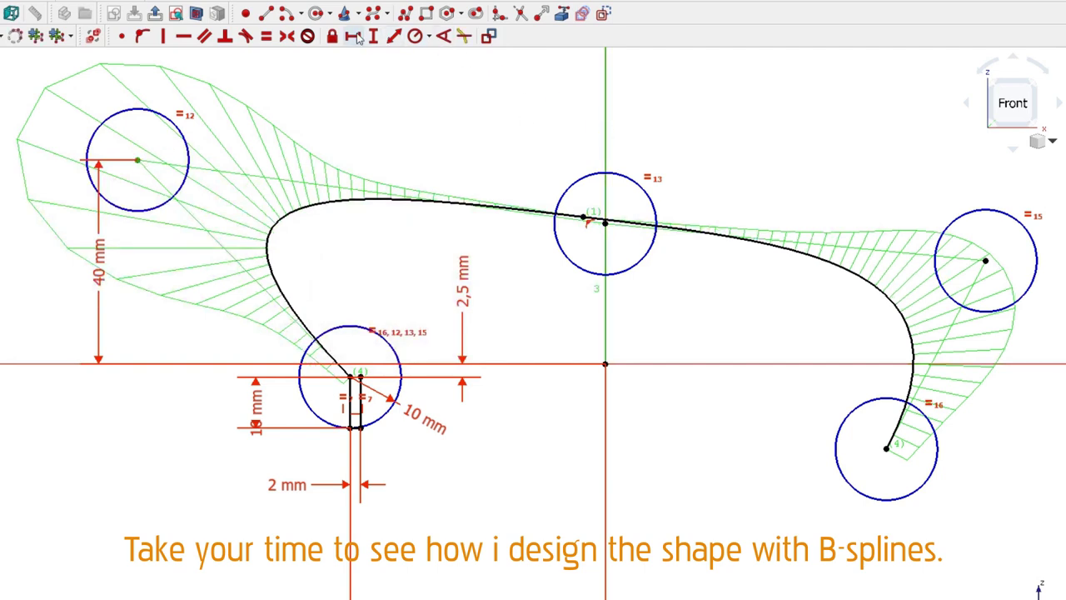
{"action": "type", "text": "65"}
{"action": "key", "text": "Return"}
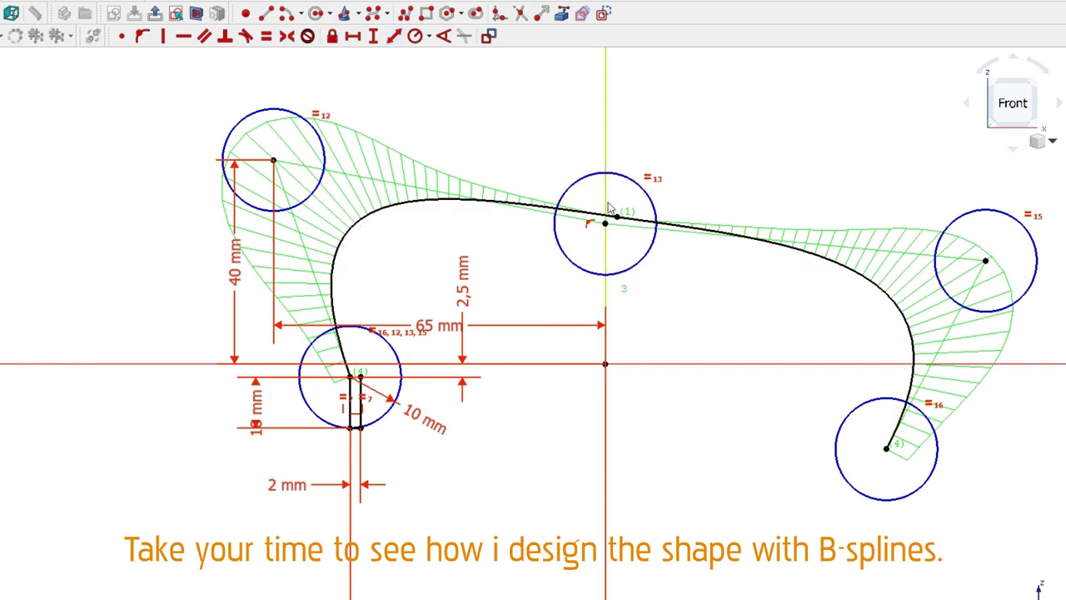
- Constrain the middle pole 39 mm above the horizontal axis
{"action": "left_click_drag", "start_coordinate": [619, 219], "coordinate": [620, 246]}
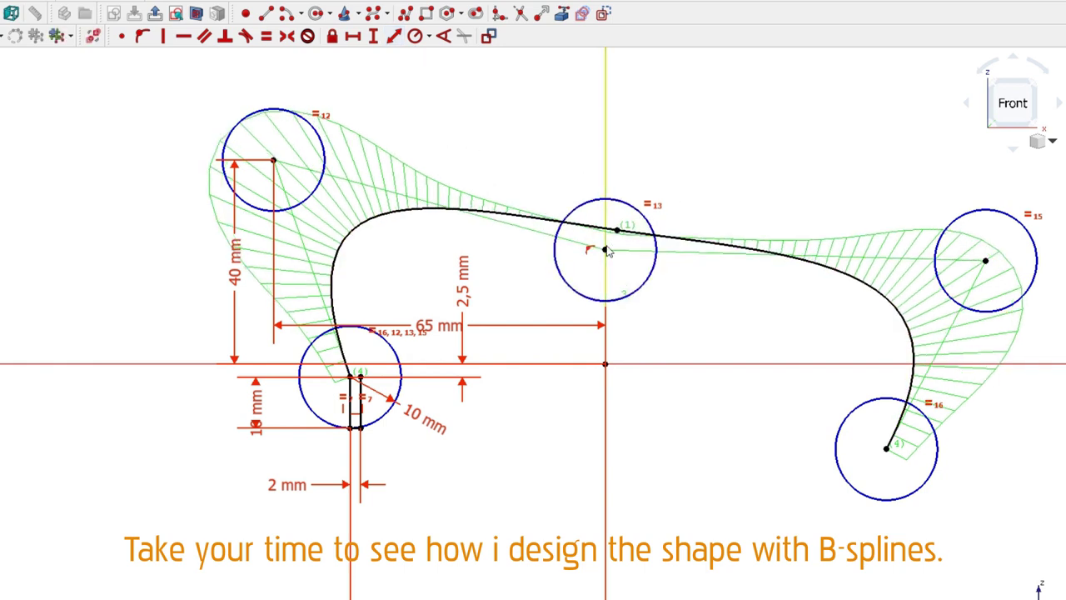
{"action": "left_click", "coordinate": [606, 249]}
{"action": "left_click", "coordinate": [636, 364]}
{"action": "left_click", "coordinate": [374, 36]}
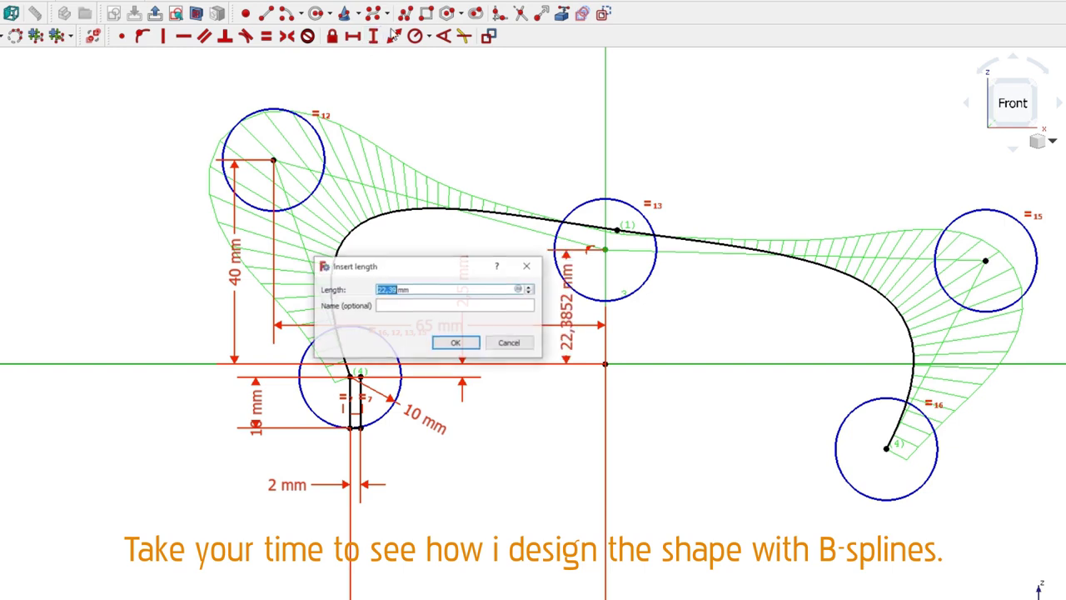
{"action": "type", "text": "39"}
{"action": "key", "text": "Return"}
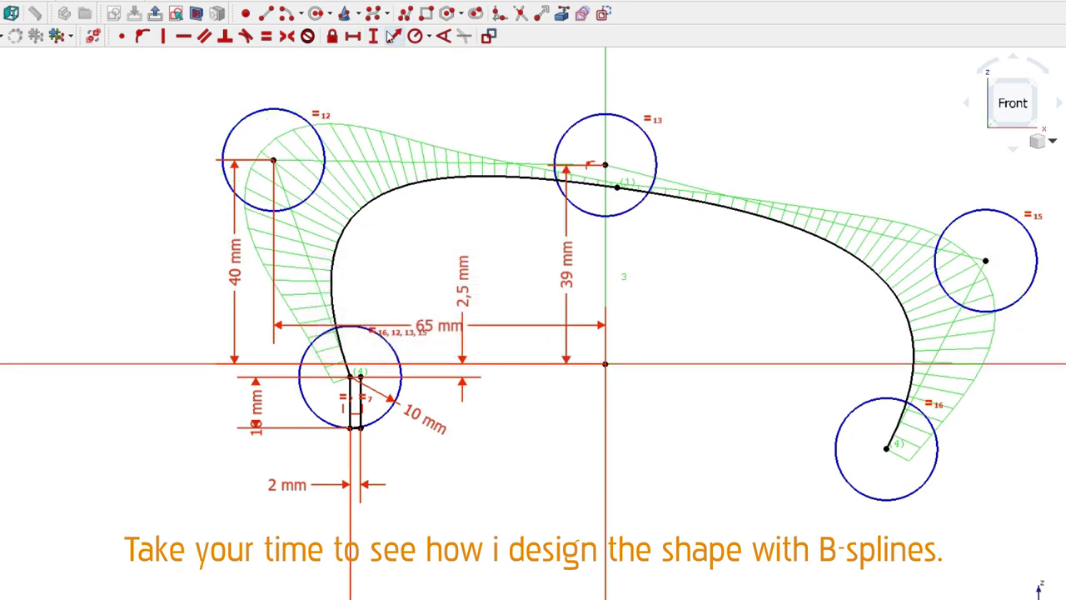
- Set the right pole 10 mm below the left pole and make the curve's ends symmetric about the vertical axis
{"action": "left_click", "coordinate": [986, 261]}
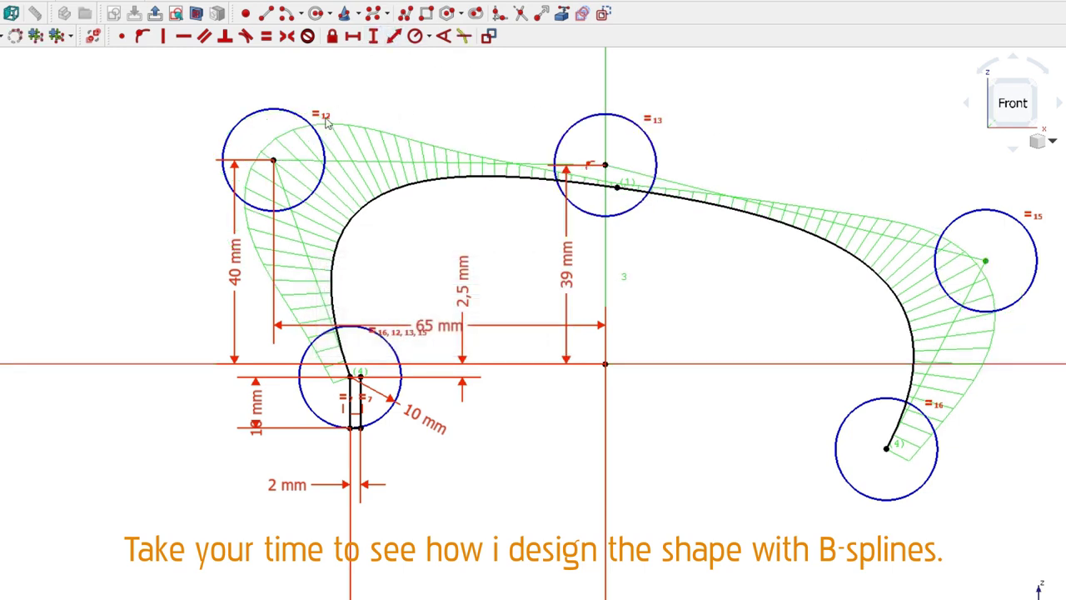
{"action": "left_click", "coordinate": [373, 36]}
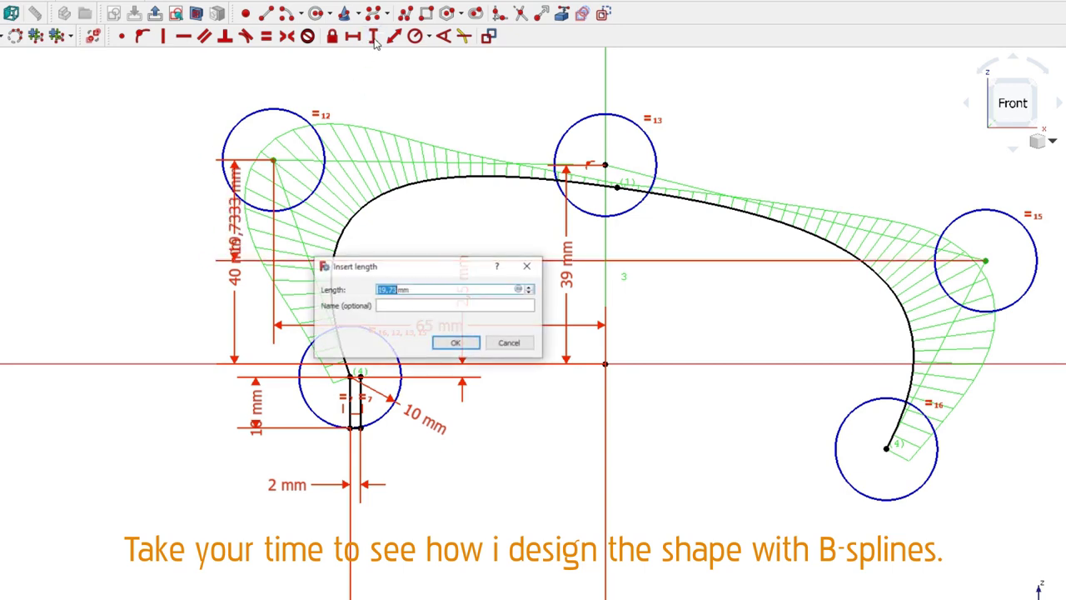
{"action": "type", "text": "10"}
{"action": "key", "text": "Return"}
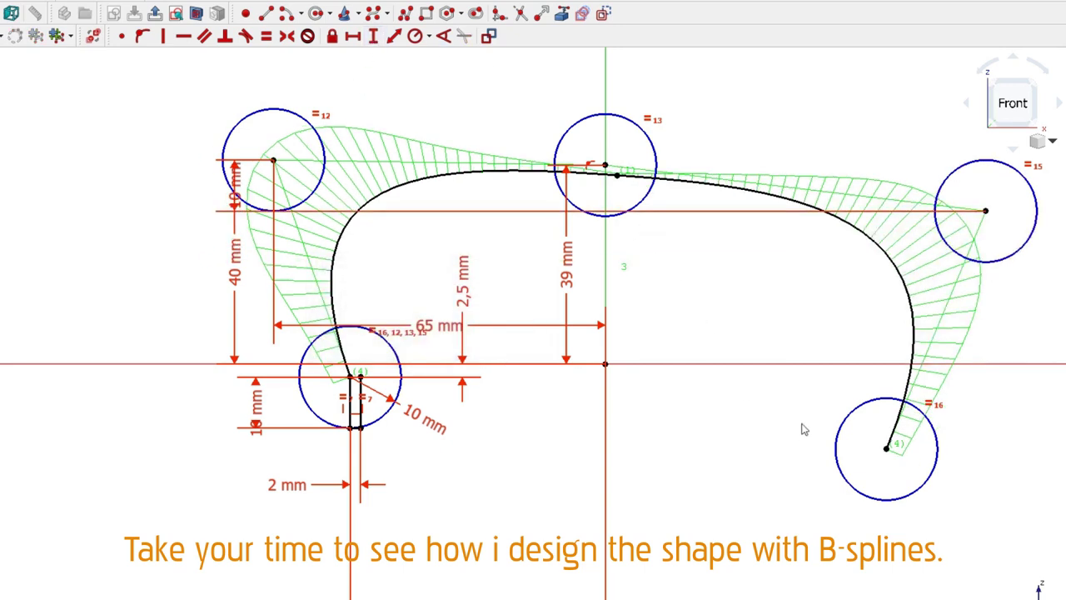
{"action": "left_click", "coordinate": [888, 451]}
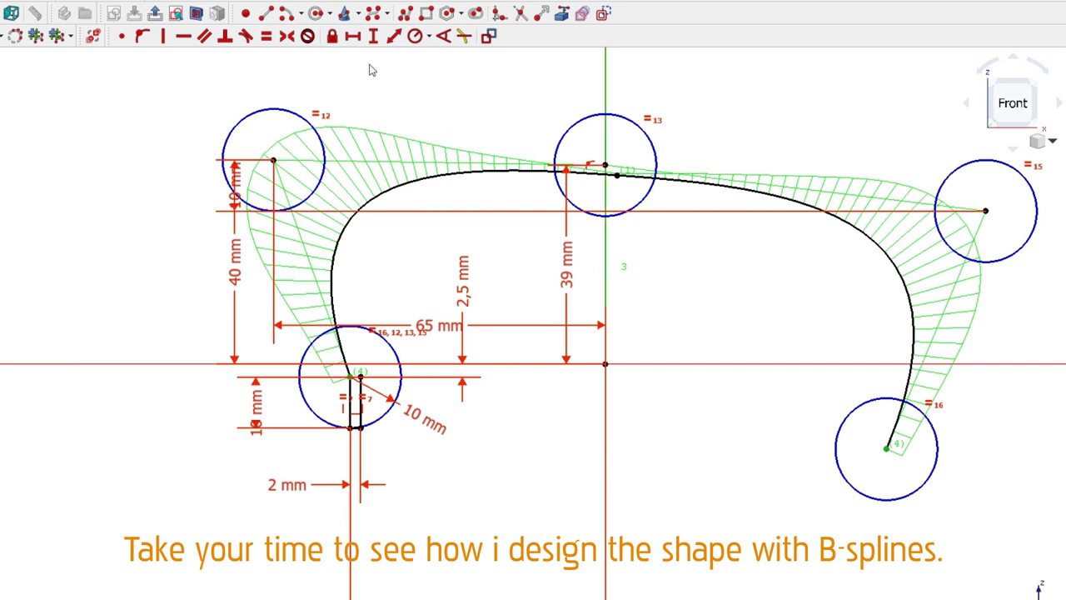
{"action": "left_click", "coordinate": [287, 36]}
- Place the right pole 65 mm right of the vertical axis and move both 65 mm dimensions above the sketch
{"action": "middle_click_drag", "start_coordinate": [718, 272], "coordinate": [614, 257]}
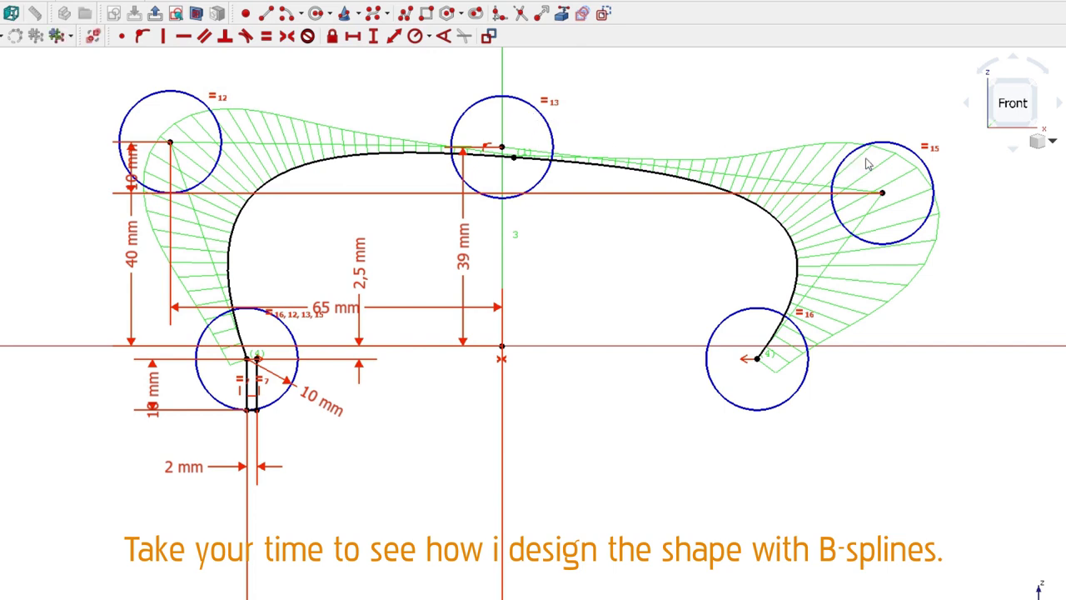
{"action": "left_click_drag", "start_coordinate": [888, 198], "coordinate": [885, 192]}
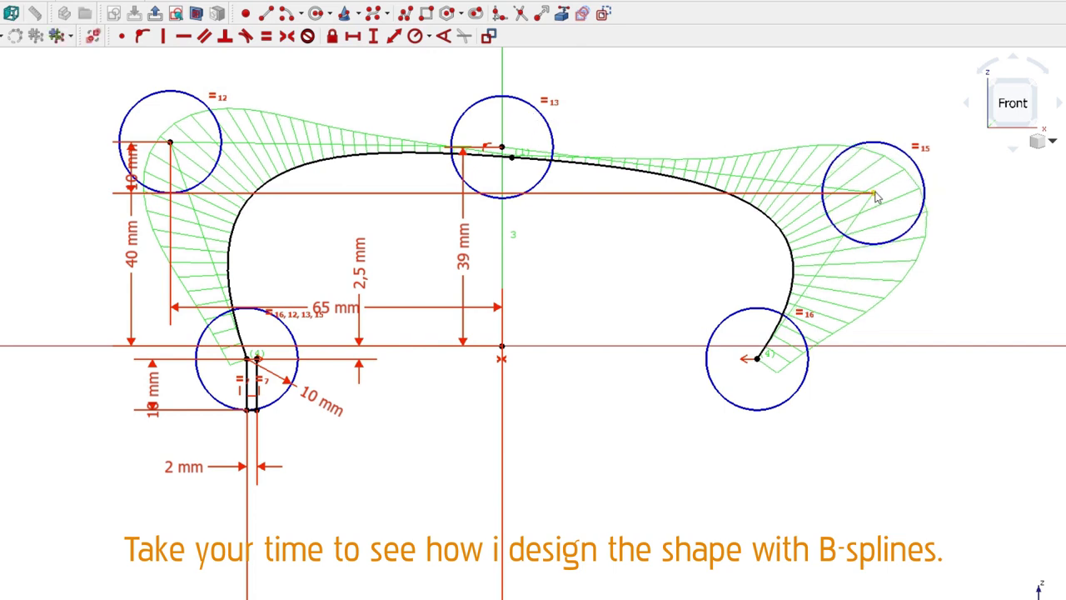
{"action": "left_click", "coordinate": [876, 197]}
{"action": "left_click", "coordinate": [352, 35]}
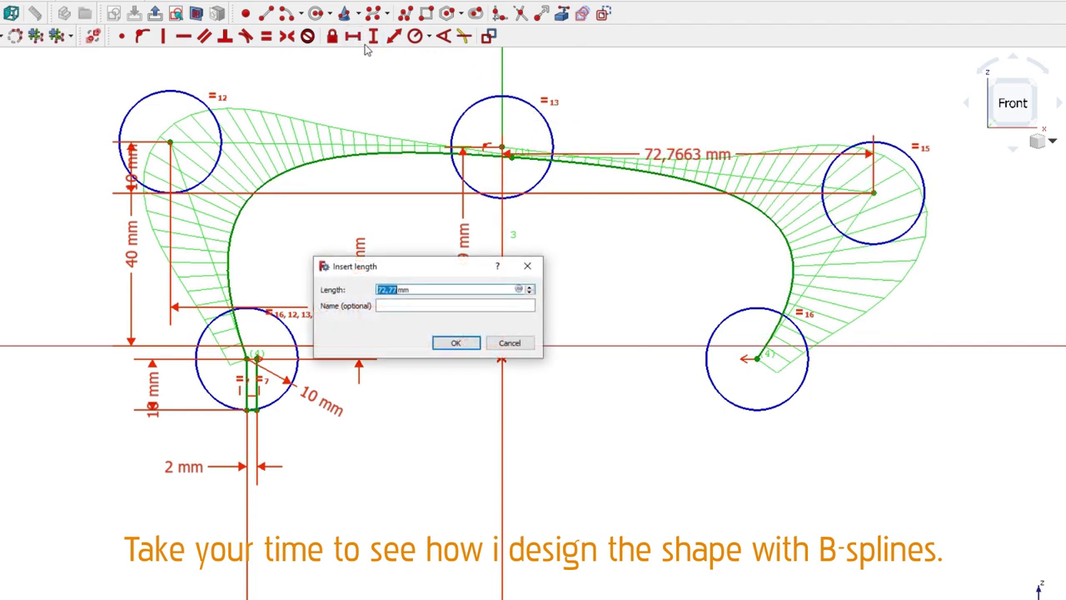
{"action": "type", "text": "65"}
{"action": "key", "text": "Return"}
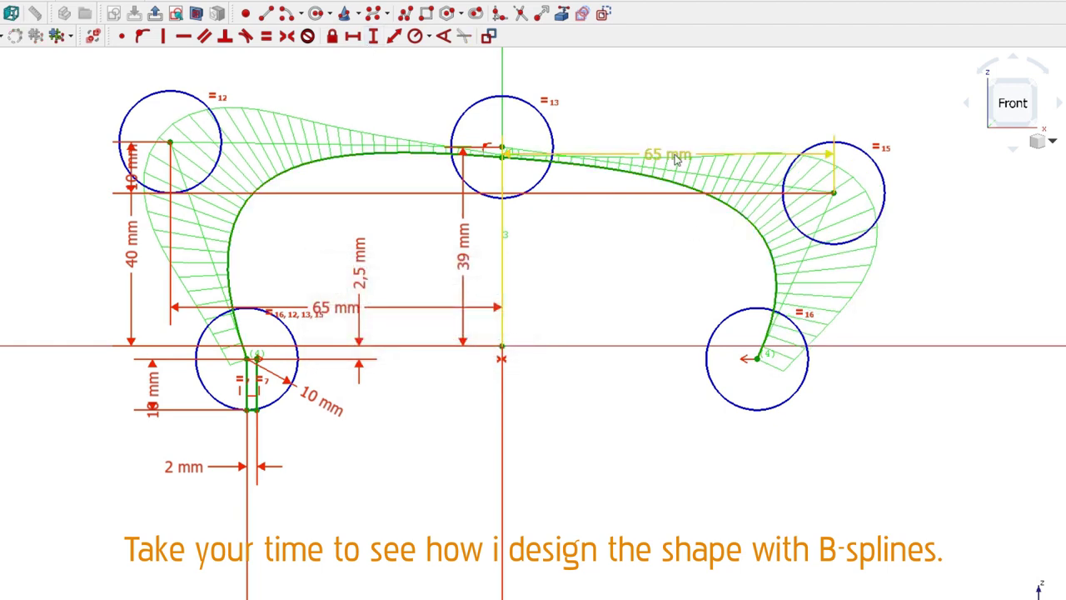
{"action": "left_click_drag", "start_coordinate": [679, 160], "coordinate": [673, 83]}
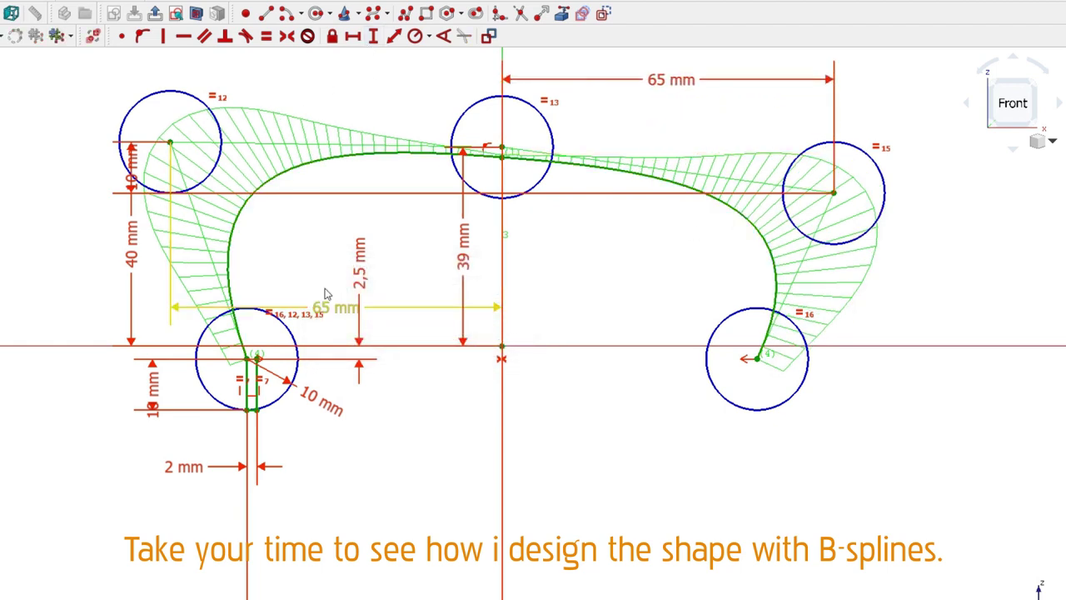
{"action": "left_click_drag", "start_coordinate": [316, 303], "coordinate": [333, 73]}
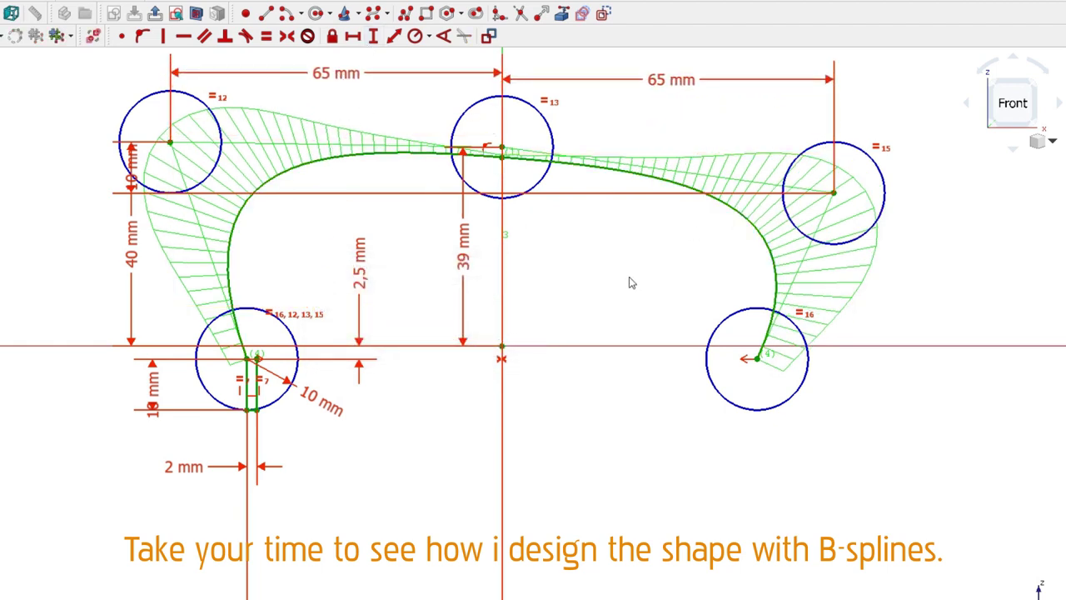
{"action": "middle_click_drag", "start_coordinate": [630, 283], "coordinate": [664, 289]}
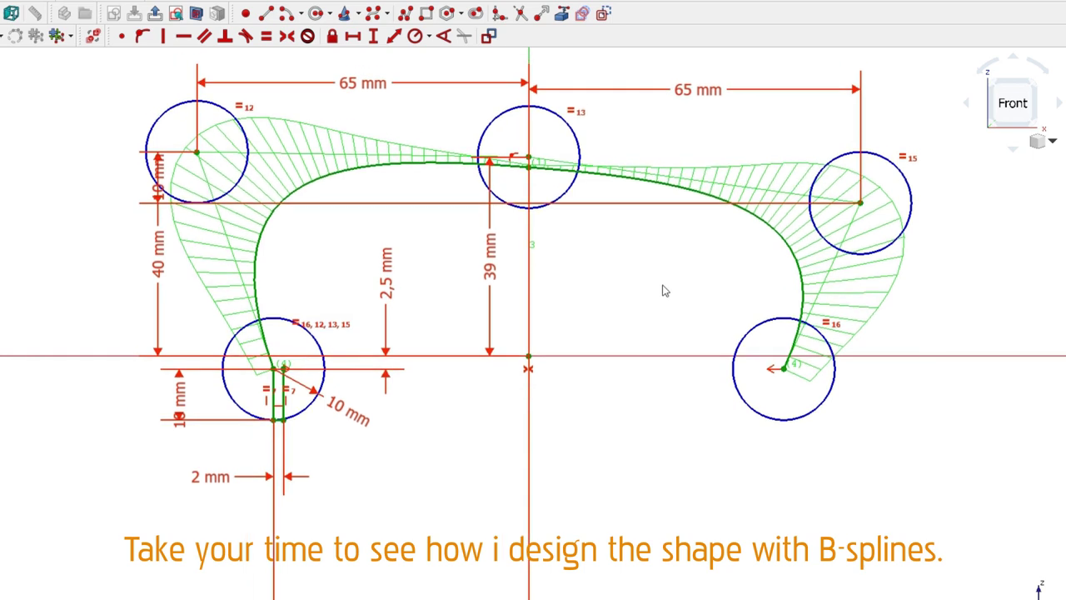
- Draw a second B-spline with poles inside the first curve's circles, running parallel to it
{"action": "left_click", "coordinate": [372, 14]}
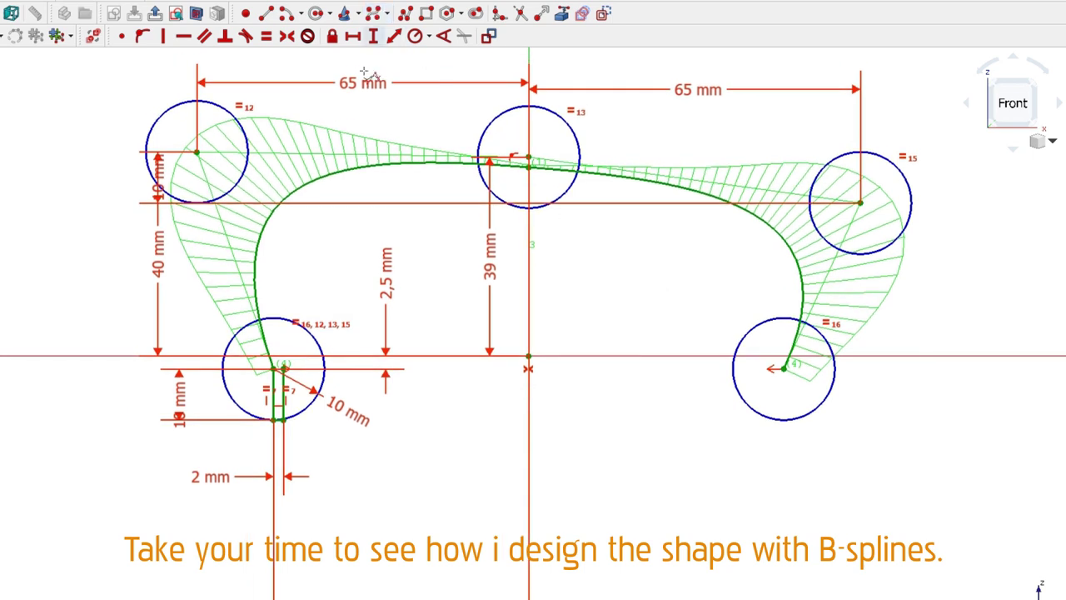
{"action": "left_click", "coordinate": [283, 365]}
{"action": "left_click", "coordinate": [211, 152]}
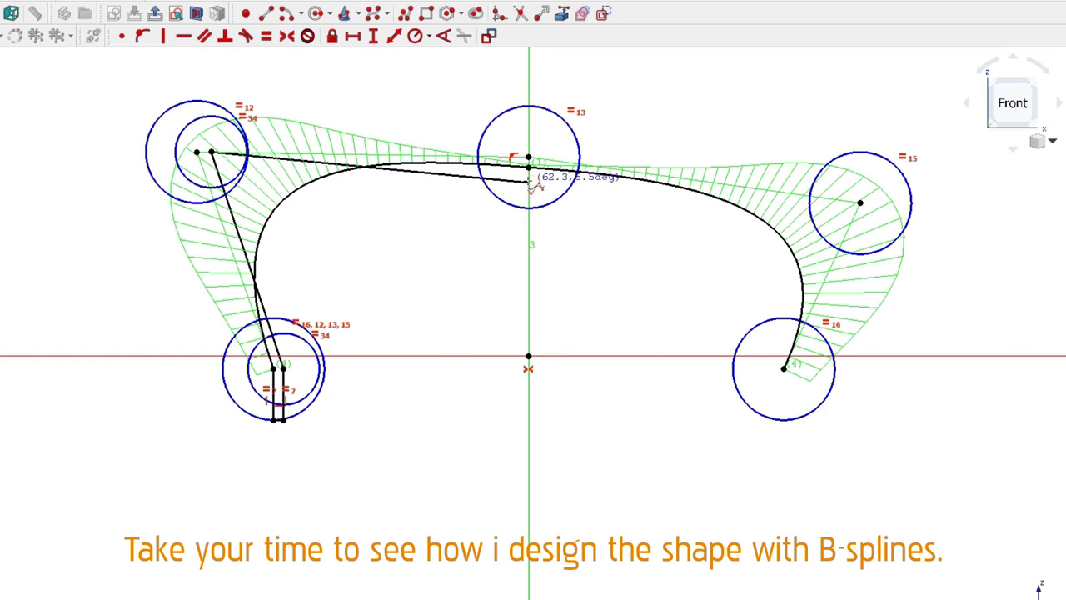
{"action": "scroll", "coordinate": [529, 182], "scroll_direction": "up", "scroll_amount": 2}
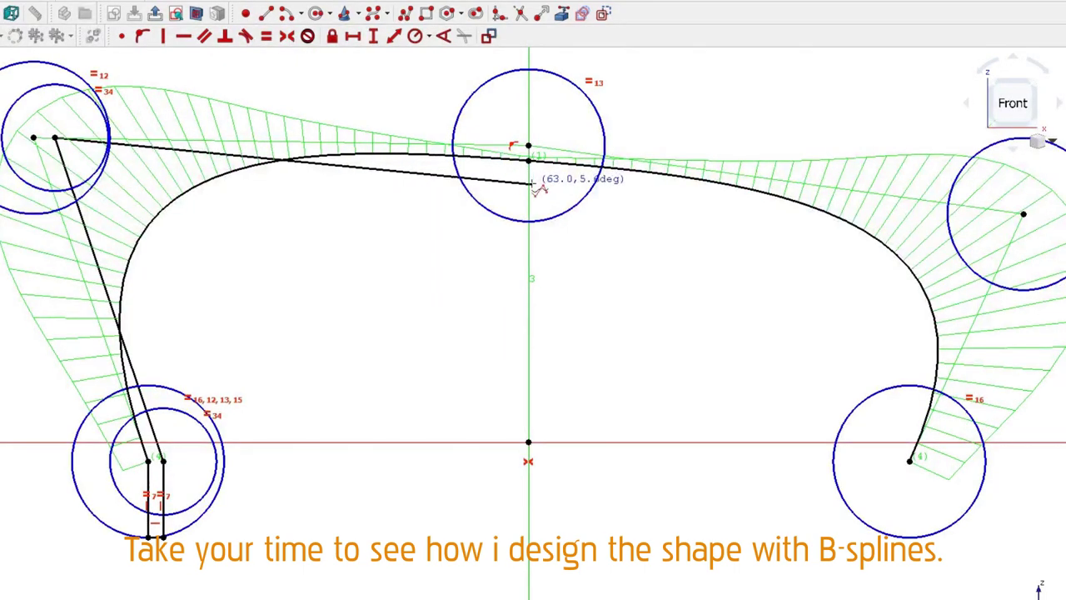
{"action": "scroll", "coordinate": [531, 184], "scroll_direction": "down", "scroll_amount": 2}
{"action": "scroll", "coordinate": [531, 184], "scroll_direction": "up", "scroll_amount": 4}
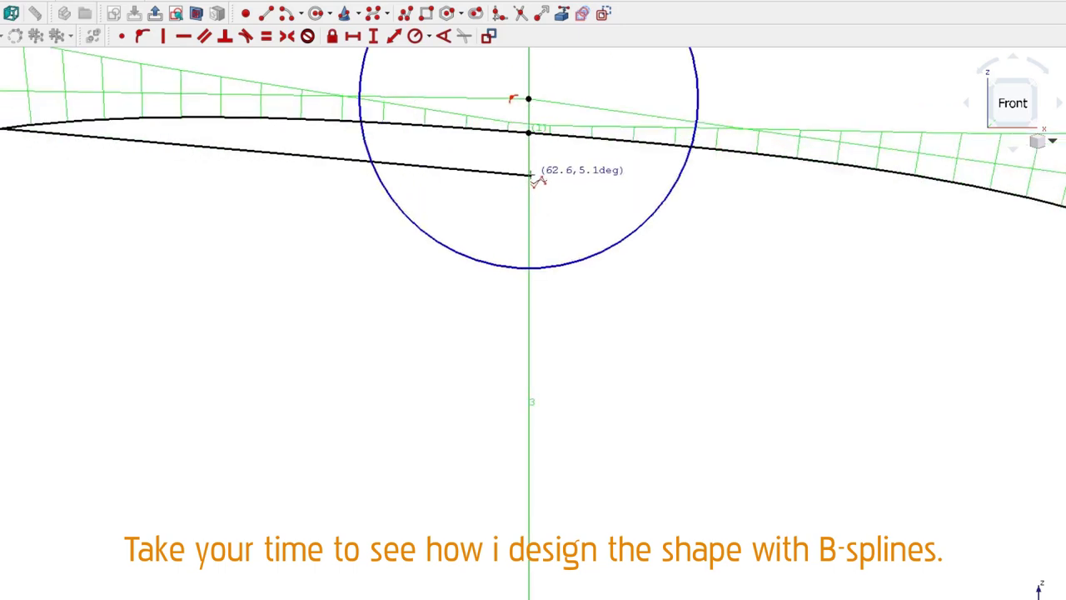
{"action": "scroll", "coordinate": [531, 183], "scroll_direction": "down", "scroll_amount": 3}
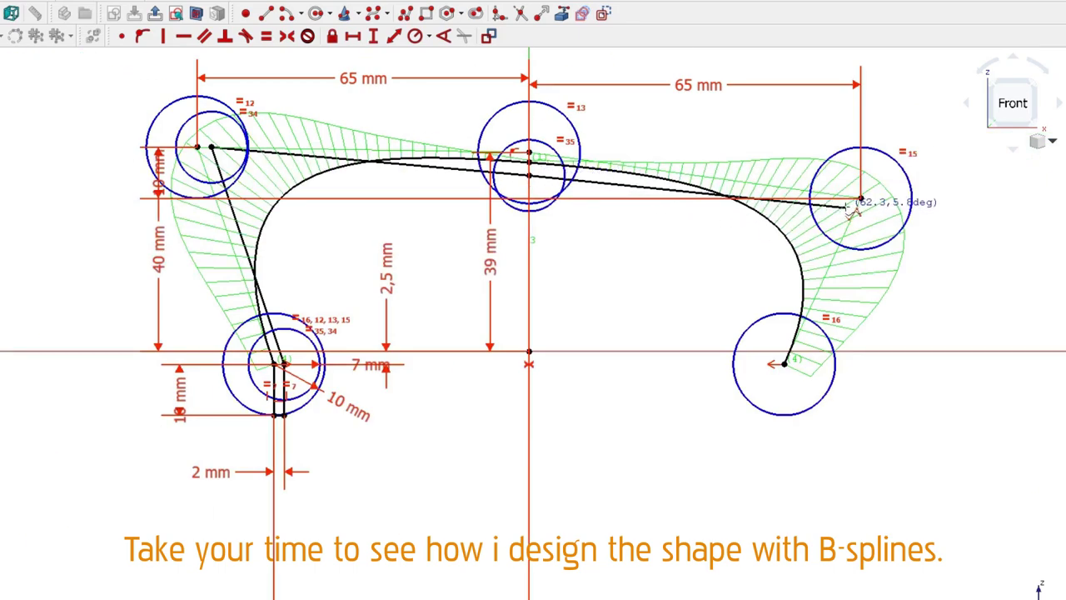
{"action": "left_click", "coordinate": [839, 198]}
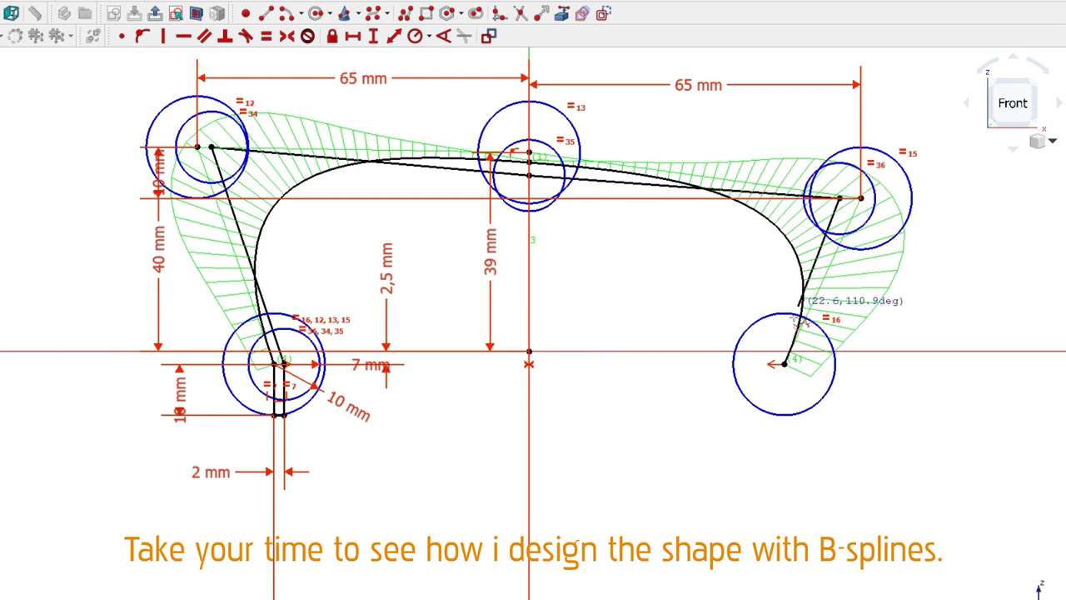
{"action": "left_click", "coordinate": [763, 366]}
{"action": "right_click", "coordinate": [763, 367]}
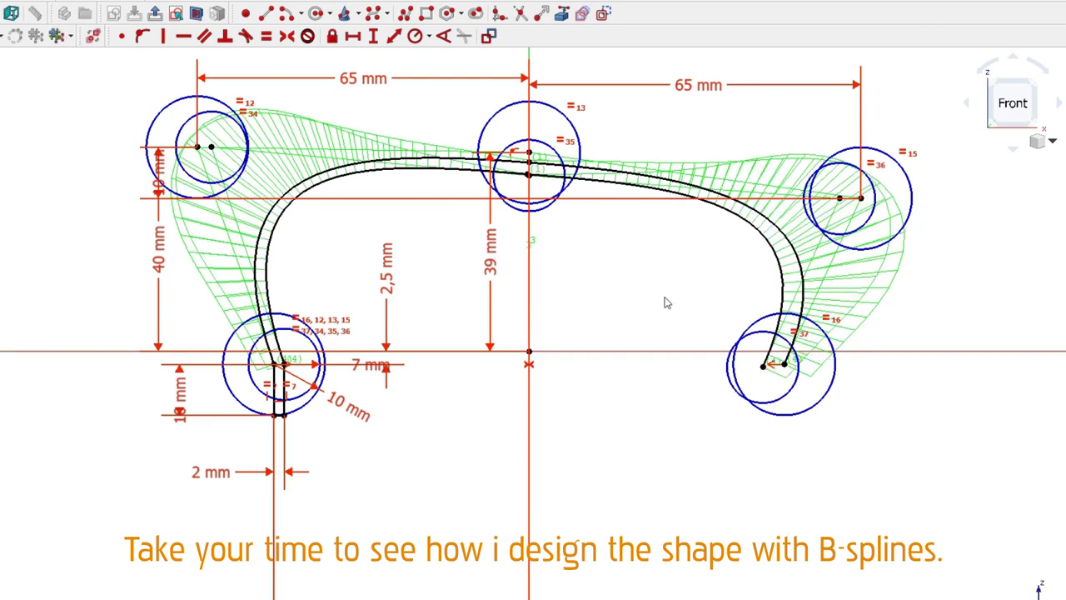
- Make the two top-left poles level and 2 mm apart horizontally
{"action": "scroll", "coordinate": [200, 137], "scroll_direction": "up", "scroll_amount": 2}
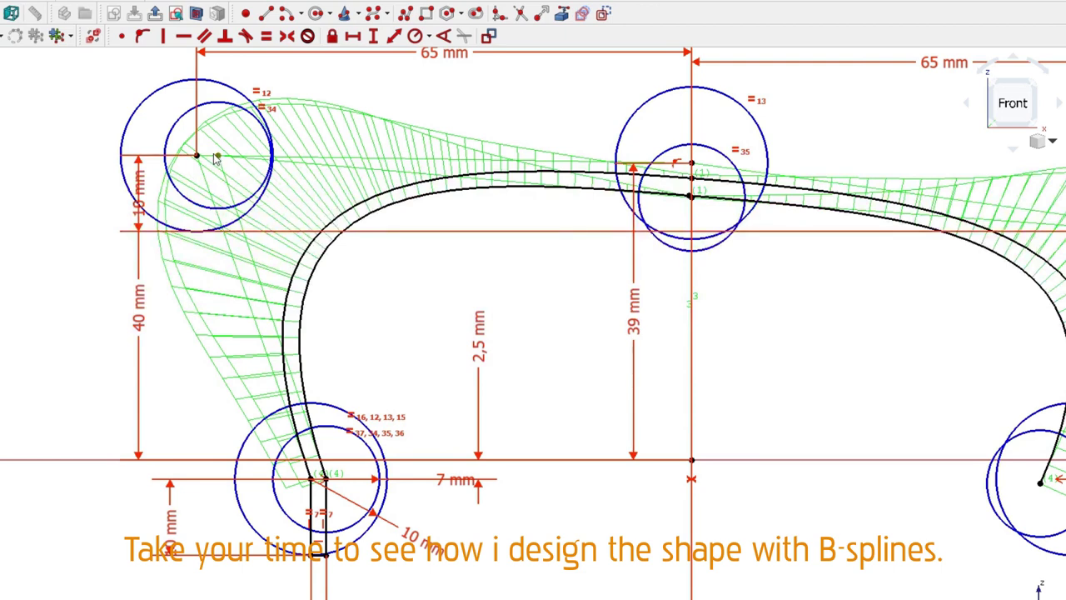
{"action": "left_click", "coordinate": [216, 156]}
{"action": "left_click", "coordinate": [184, 36]}
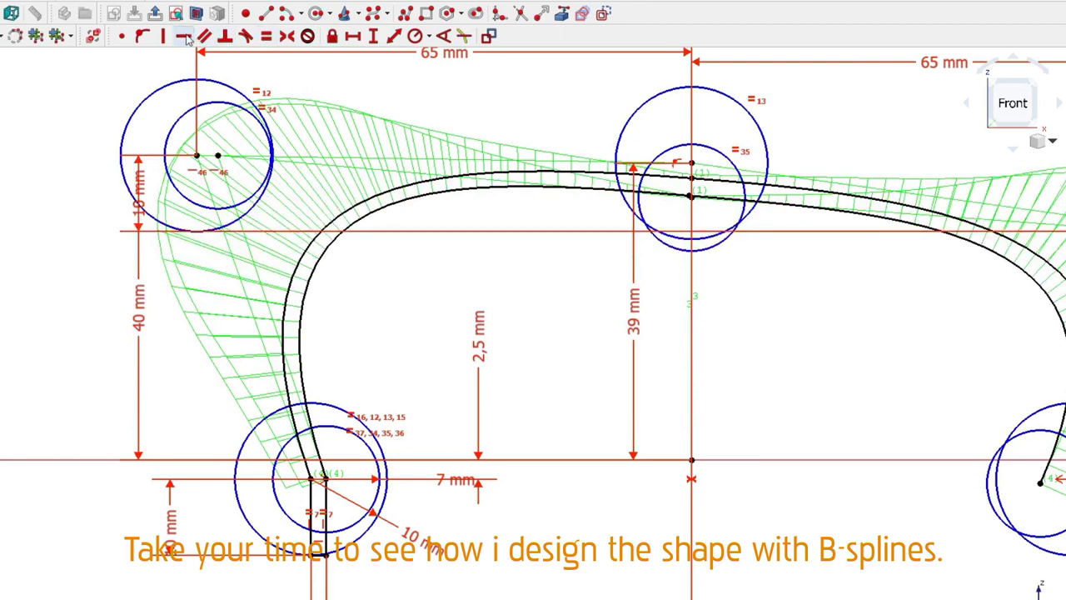
{"action": "left_click", "coordinate": [198, 161]}
{"action": "left_click", "coordinate": [352, 36]}
{"action": "type", "text": "2"}
{"action": "key", "text": "Return"}
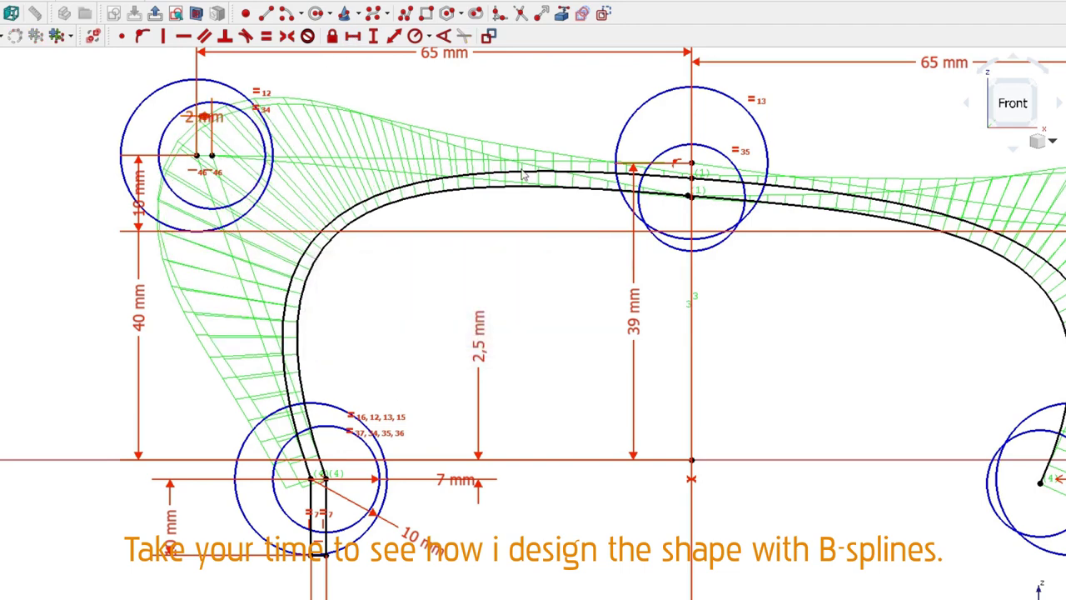
- Set the inner middle pole 3 mm below the outer middle pole
{"action": "scroll", "coordinate": [699, 191], "scroll_direction": "up", "scroll_amount": 3}
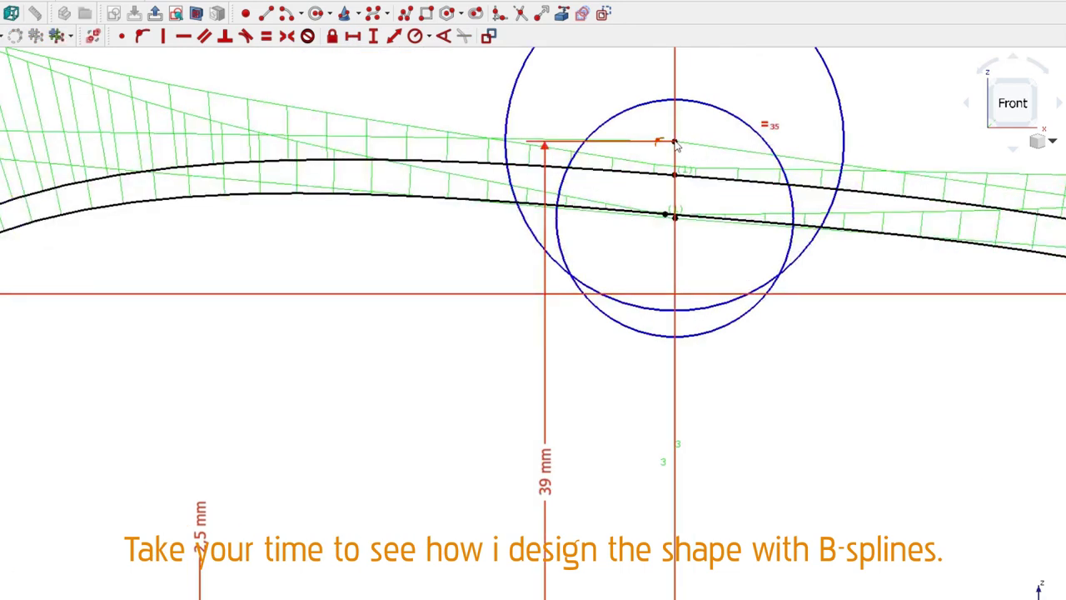
{"action": "left_click_drag", "start_coordinate": [679, 223], "coordinate": [691, 271]}
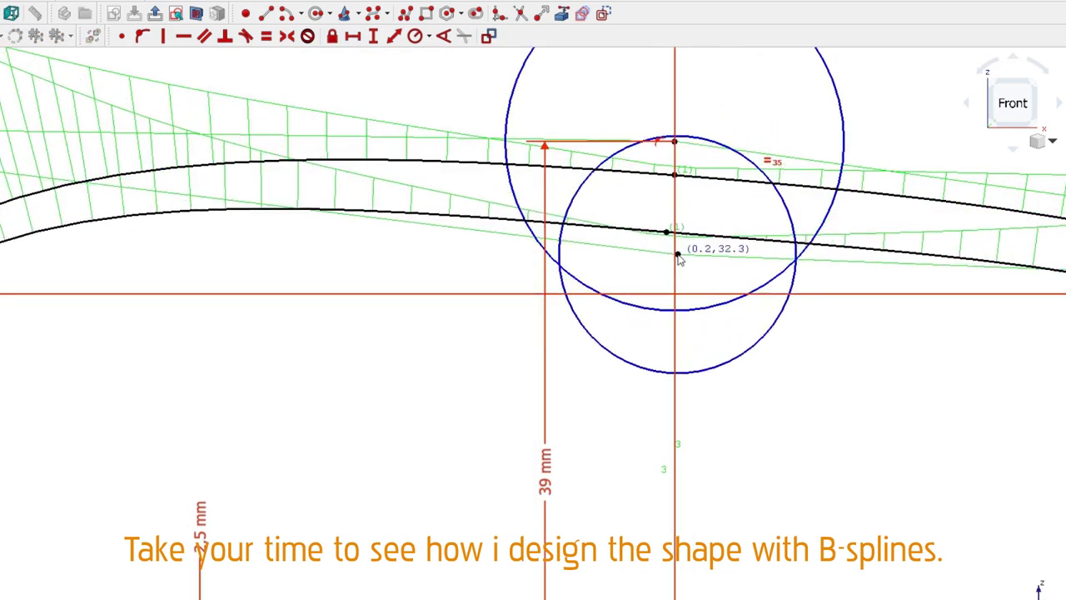
{"action": "left_click", "coordinate": [683, 257]}
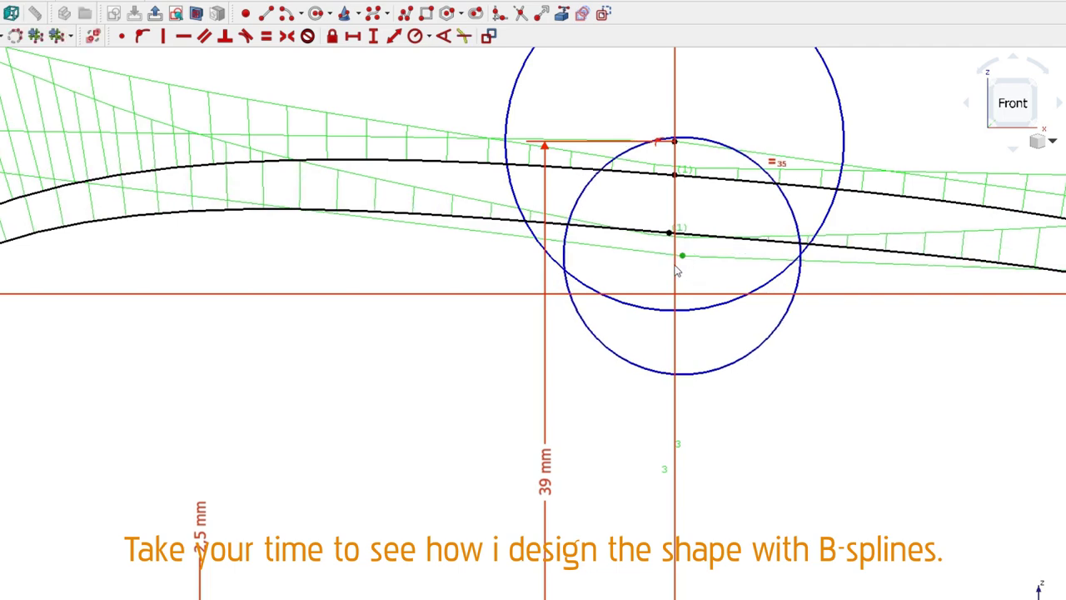
{"action": "scroll", "coordinate": [678, 271], "scroll_direction": "down", "scroll_amount": 3}
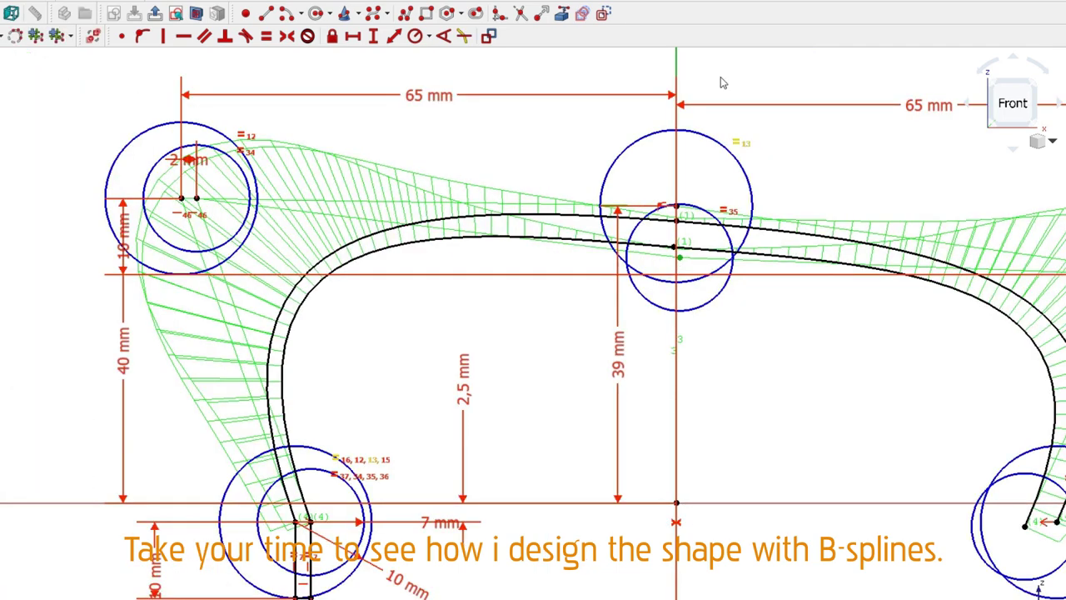
{"action": "left_click", "coordinate": [690, 67]}
{"action": "left_click", "coordinate": [679, 64]}
{"action": "scroll", "coordinate": [708, 196], "scroll_direction": "up", "scroll_amount": 3}
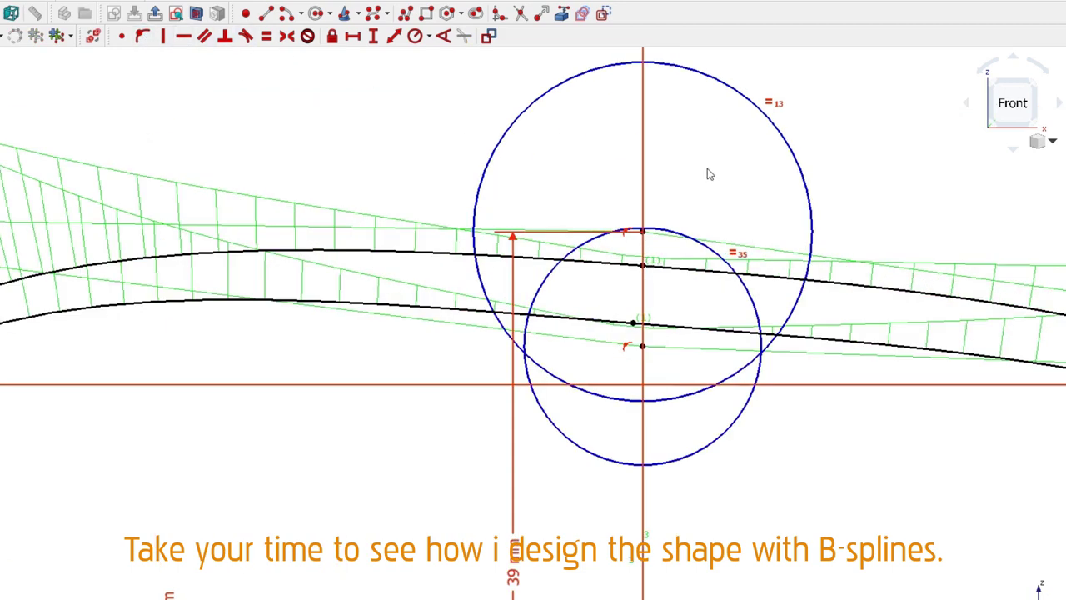
{"action": "left_click", "coordinate": [642, 231]}
{"action": "left_click", "coordinate": [642, 346]}
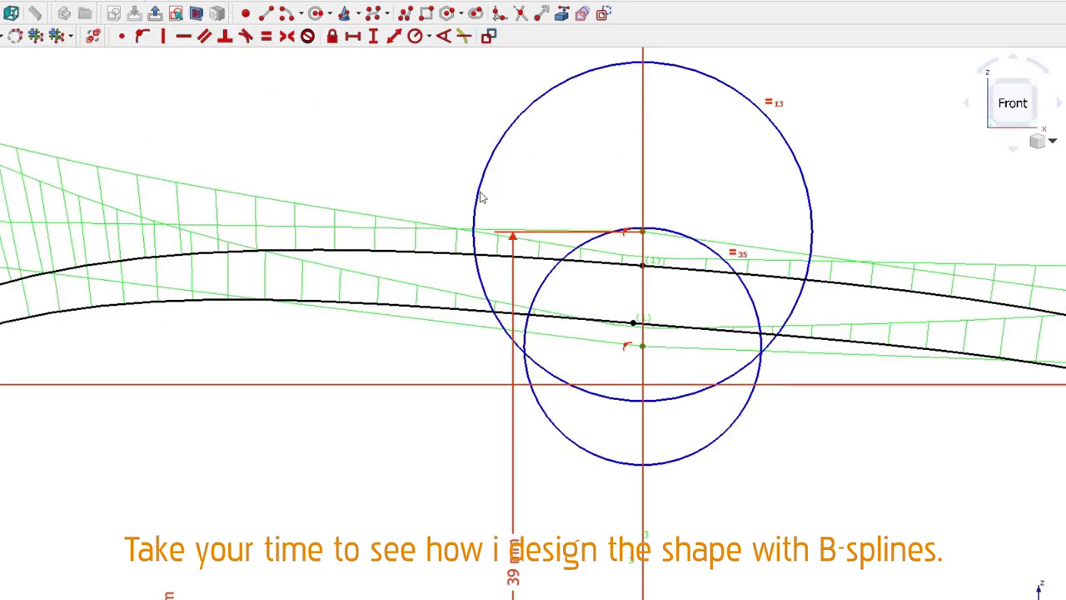
{"action": "left_click", "coordinate": [374, 38]}
{"action": "type", "text": "3"}
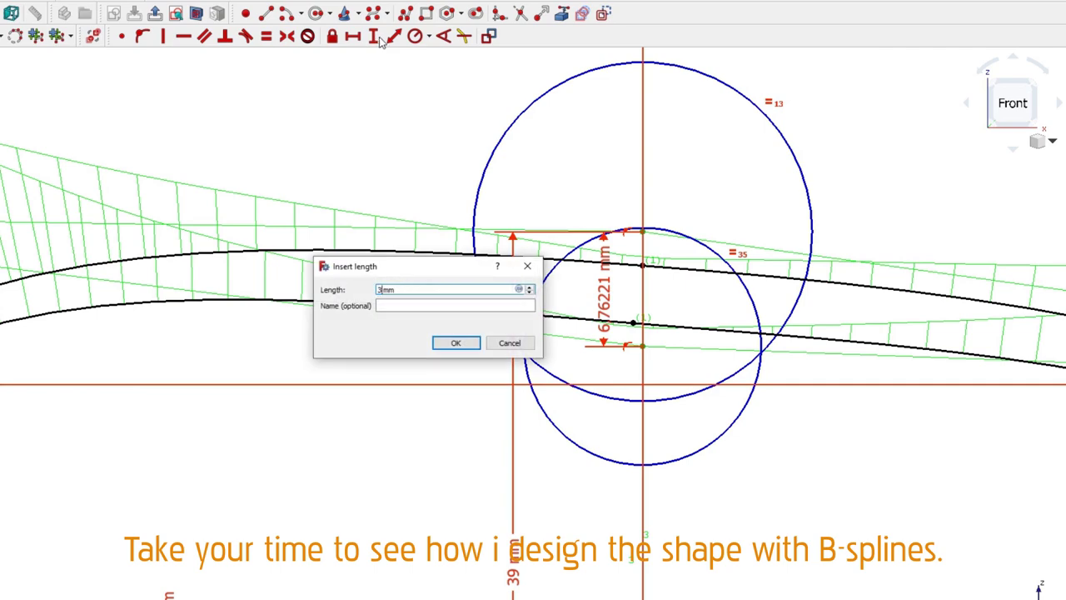
{"action": "key", "text": "Return"}
{"action": "scroll", "coordinate": [554, 108], "scroll_direction": "down", "scroll_amount": 2}
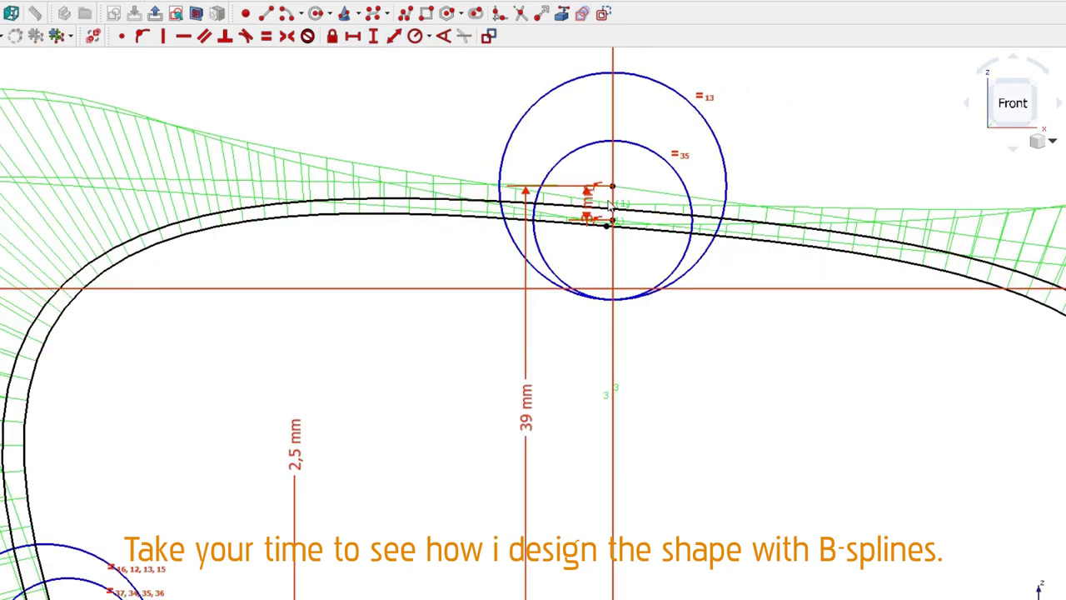
{"action": "scroll", "coordinate": [609, 206], "scroll_direction": "down", "scroll_amount": 2}
{"action": "middle_click_drag", "start_coordinate": [724, 329], "coordinate": [600, 319]}
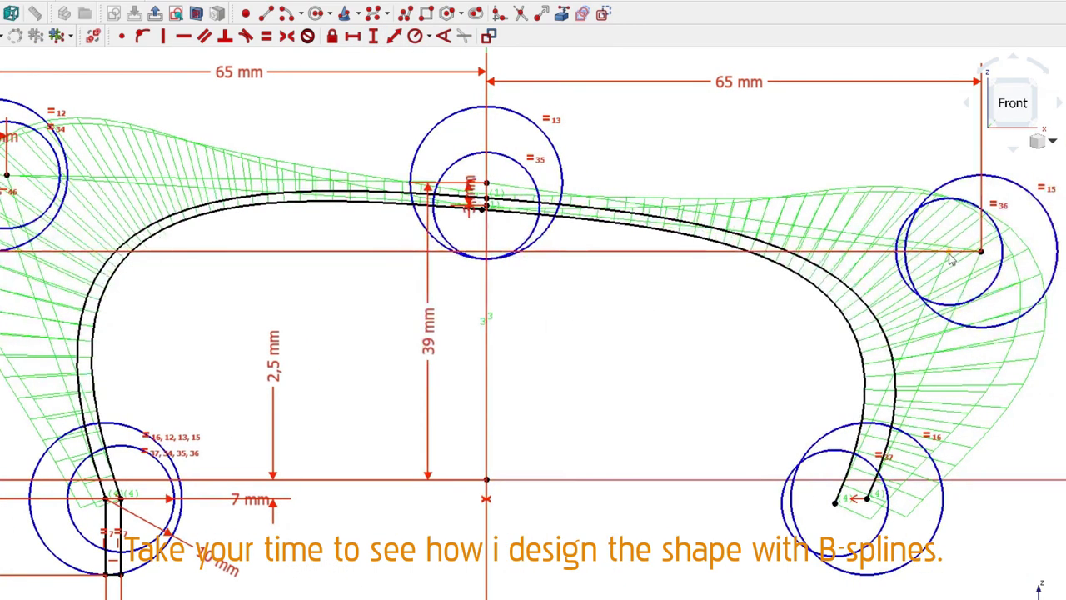
- Make the two right-hand poles level and 2 mm apart horizontally
{"action": "left_click", "coordinate": [168, 38]}
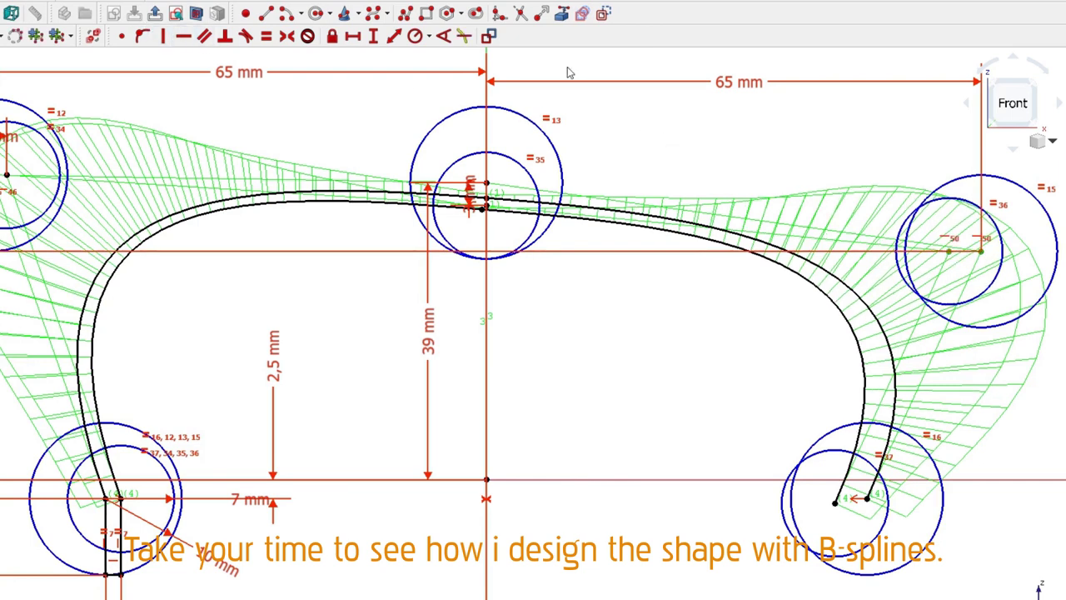
{"action": "left_click", "coordinate": [352, 36]}
{"action": "type", "text": "2"}
{"action": "key", "text": "Return"}
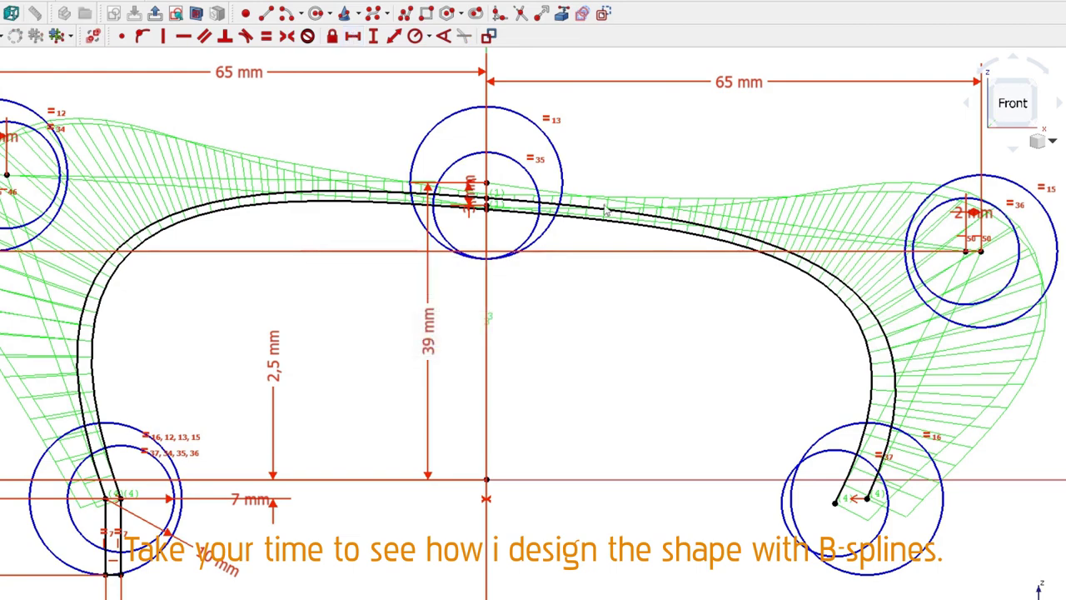
- Make the bottom-right spline end points level and 2 mm apart
{"action": "middle_click_drag", "start_coordinate": [774, 336], "coordinate": [676, 218]}
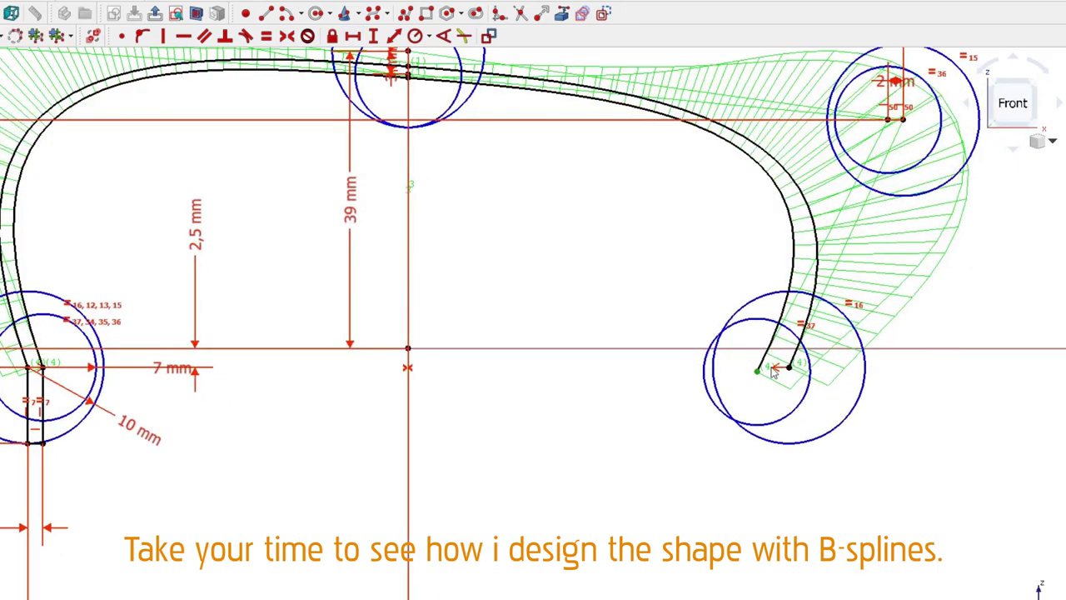
{"action": "left_click", "coordinate": [183, 36]}
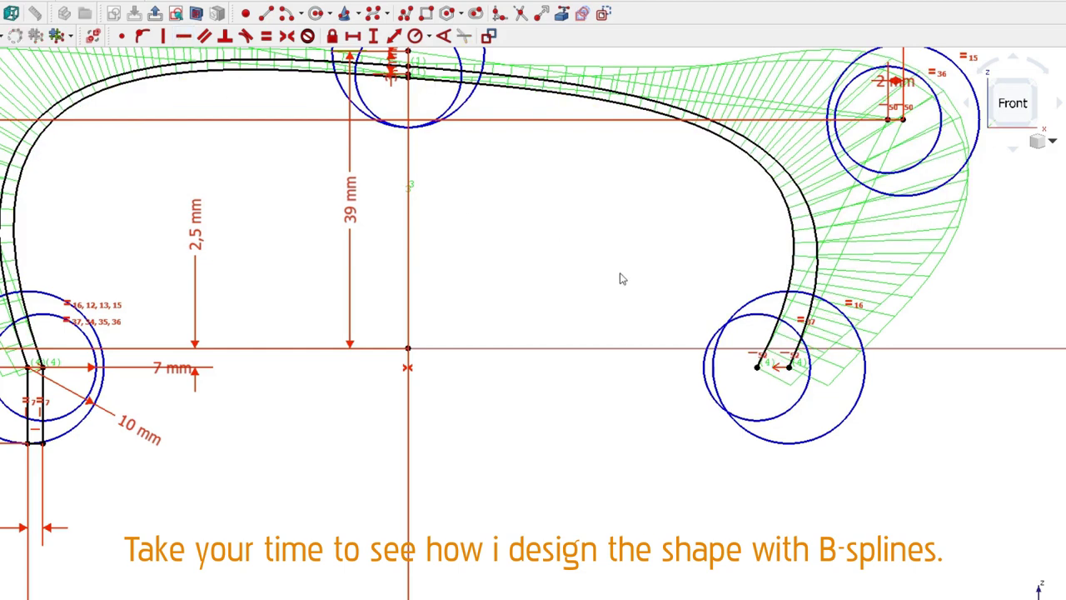
{"action": "left_click", "coordinate": [757, 367]}
{"action": "left_click", "coordinate": [789, 367]}
{"action": "left_click", "coordinate": [352, 37]}
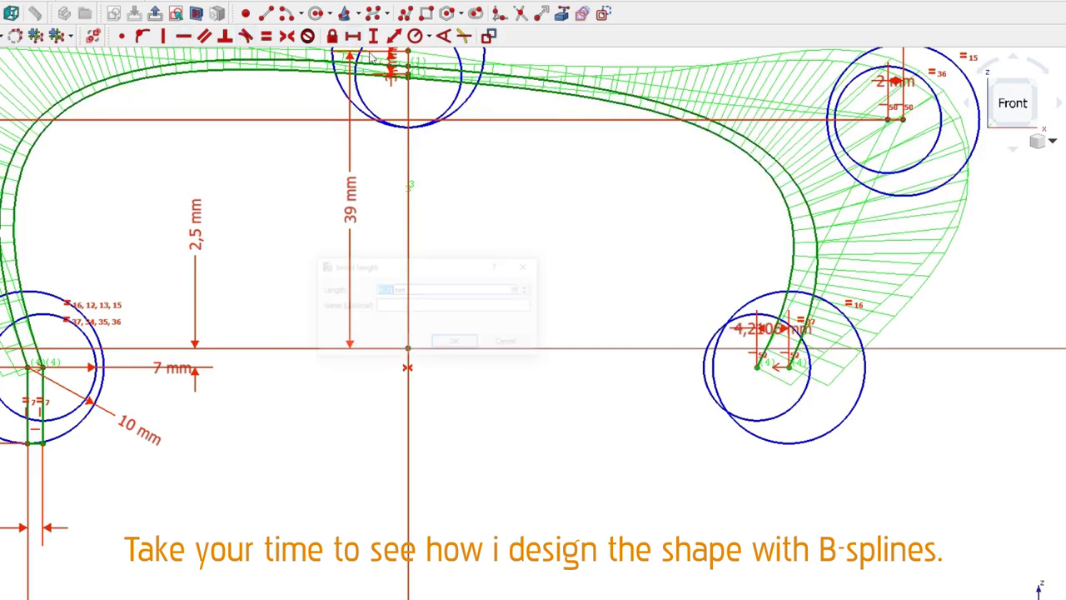
{"action": "type", "text": "2"}
{"action": "key", "text": "Return"}
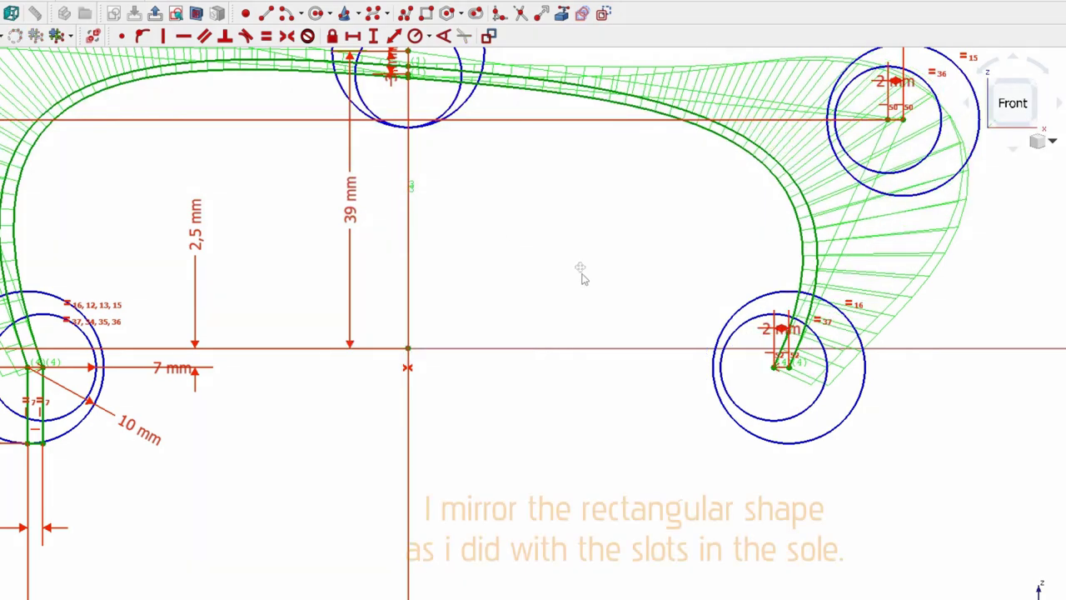
- Join the mirrored rectangle's upper-left corner to the spline's lower end point
{"action": "middle_click_drag", "start_coordinate": [578, 274], "coordinate": [566, 209]}
{"action": "left_click", "coordinate": [224, 334]}
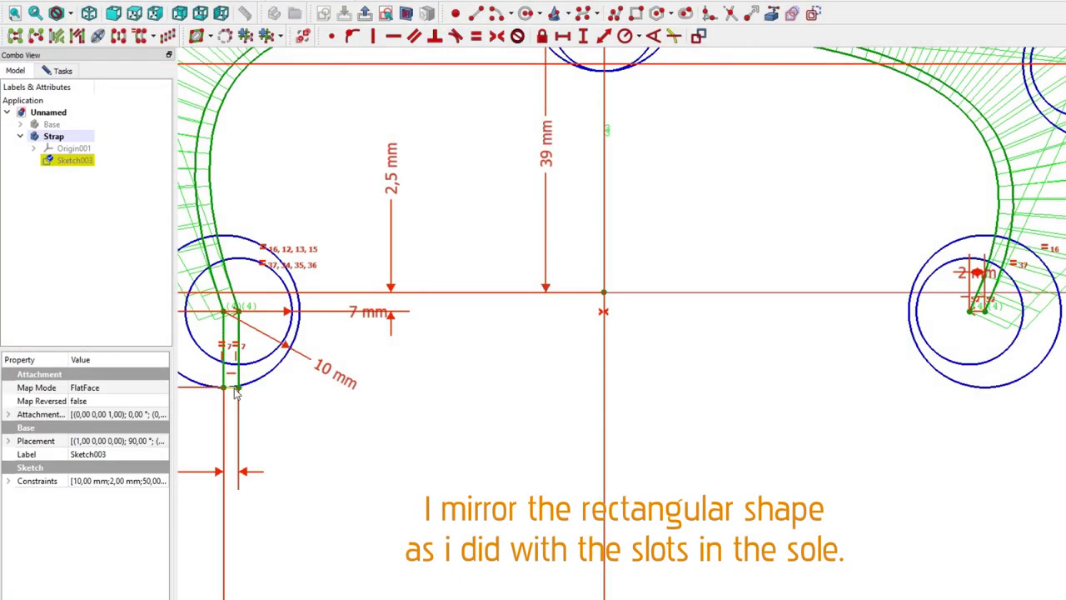
{"action": "scroll", "coordinate": [667, 265], "scroll_direction": "down", "scroll_amount": 4}
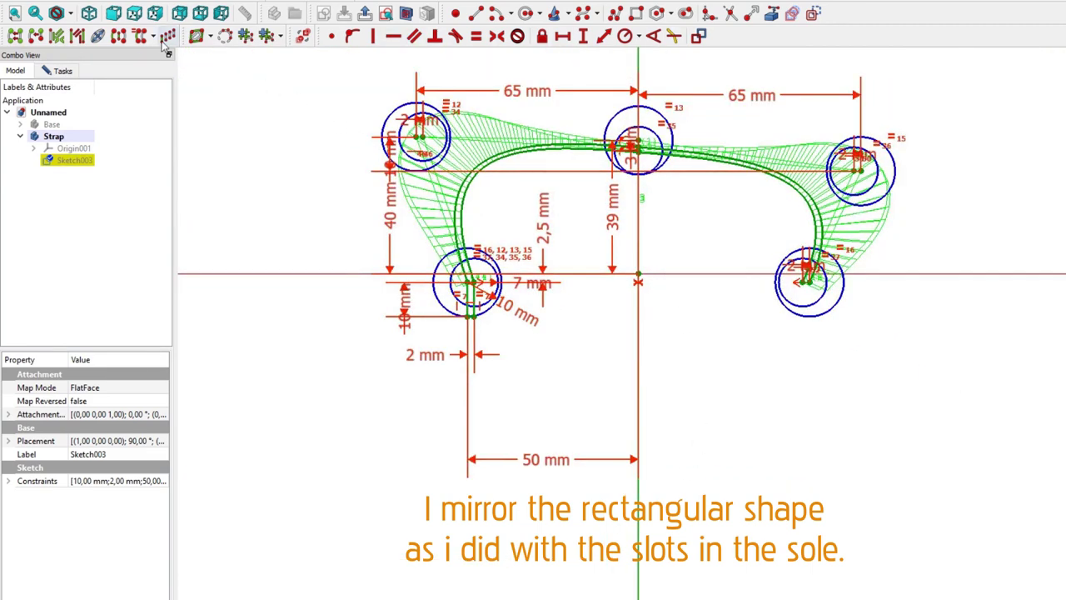
{"action": "left_click", "coordinate": [118, 36]}
{"action": "scroll", "coordinate": [738, 255], "scroll_direction": "up", "scroll_amount": 5}
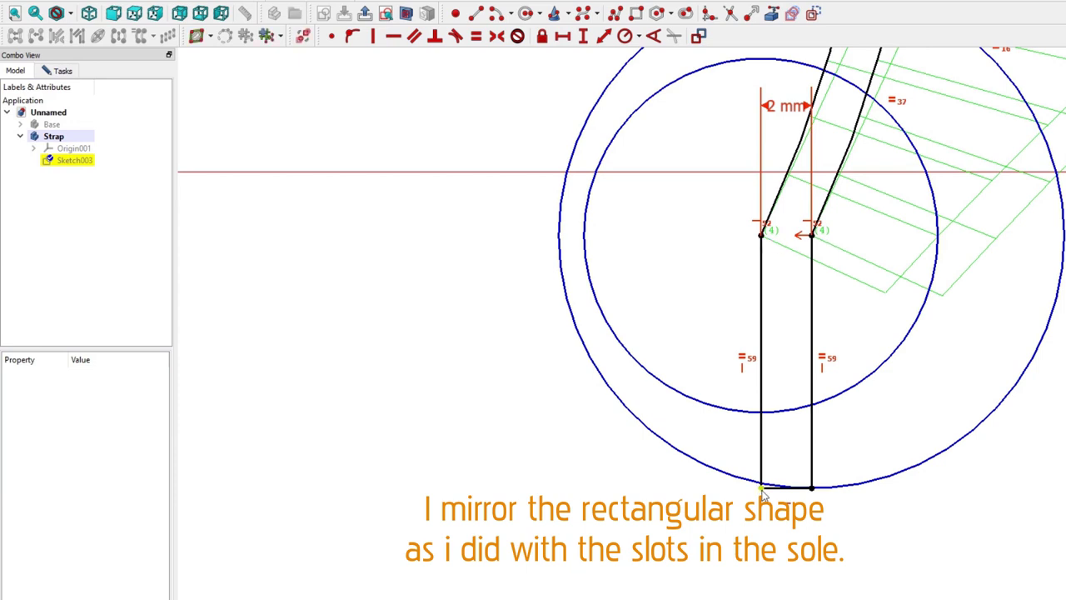
{"action": "left_click_drag", "start_coordinate": [763, 495], "coordinate": [746, 517]}
{"action": "left_click", "coordinate": [747, 247]}
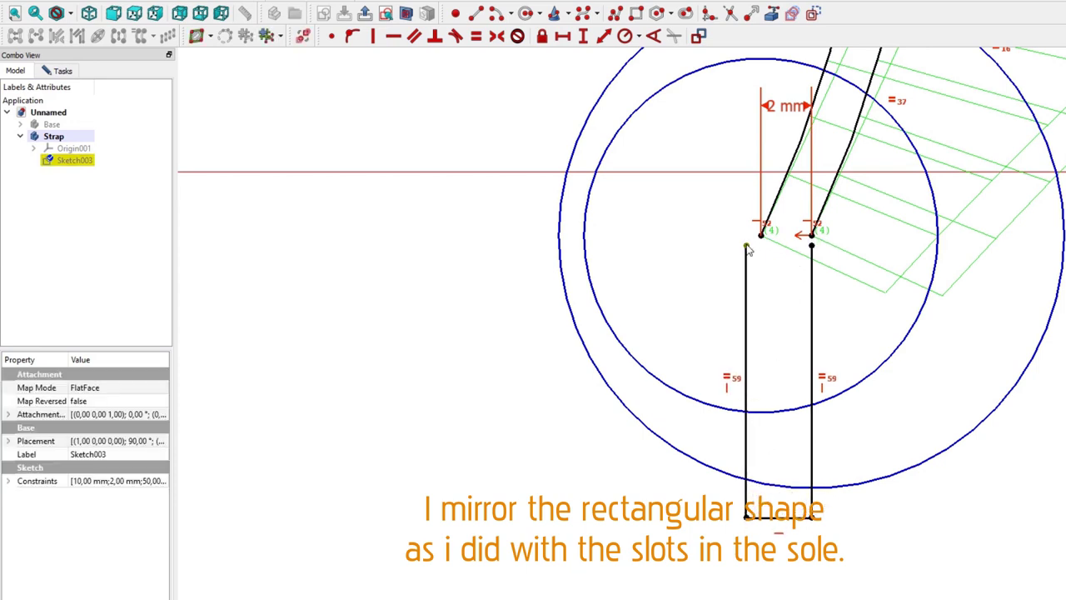
{"action": "left_click", "coordinate": [761, 236]}
{"action": "left_click", "coordinate": [332, 35]}
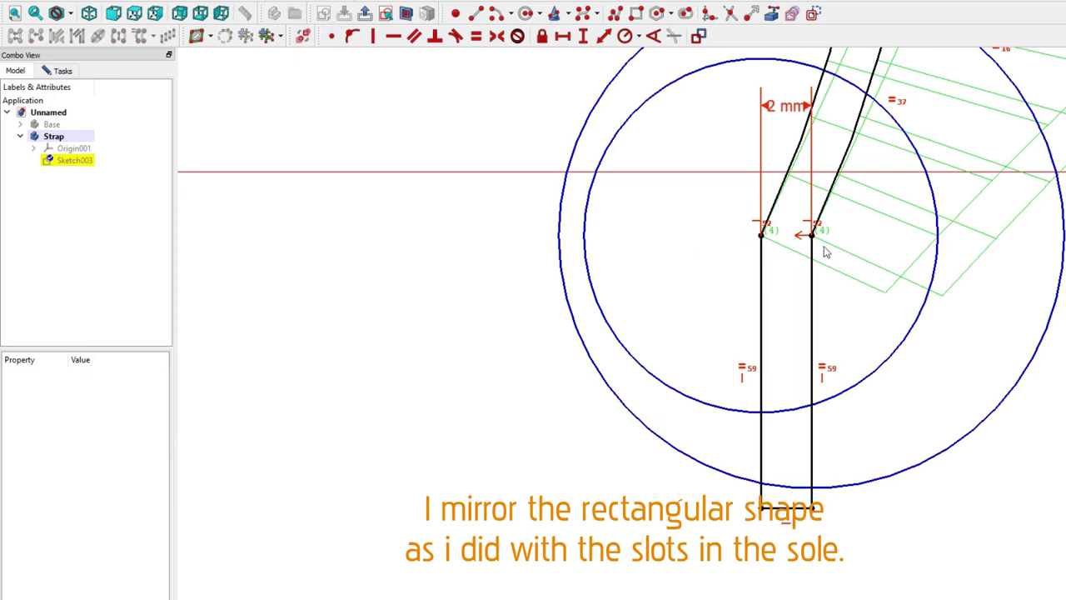
- Zoom into the right tab and select the top endpoint of its line
{"action": "scroll", "coordinate": [795, 256], "scroll_direction": "down", "scroll_amount": 5}
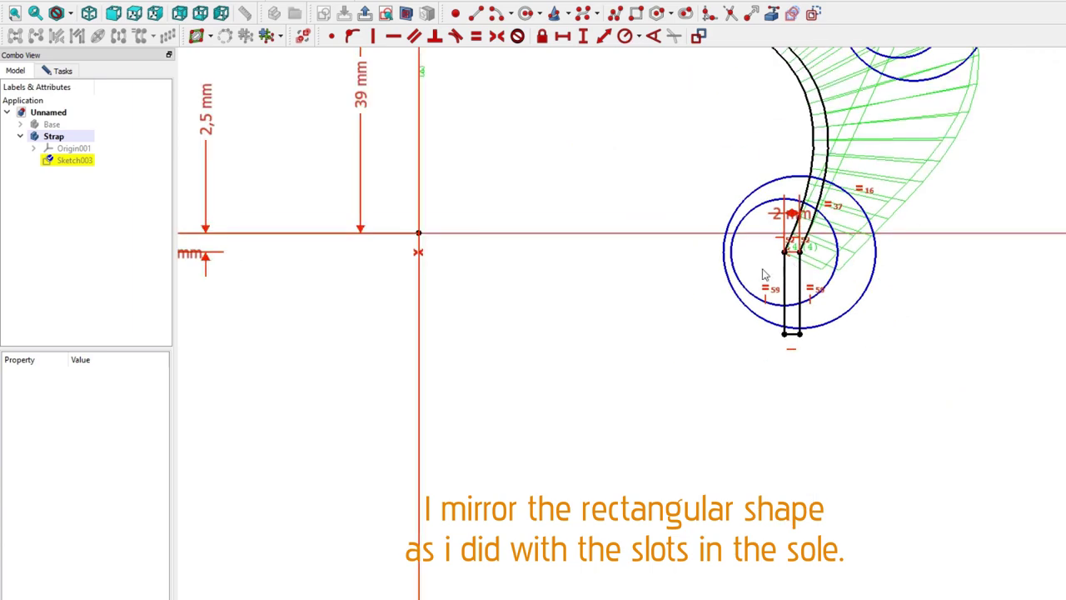
{"action": "left_click", "coordinate": [783, 278]}
{"action": "scroll", "coordinate": [783, 277], "scroll_direction": "down", "scroll_amount": 3}
{"action": "scroll", "coordinate": [783, 277], "scroll_direction": "down", "scroll_amount": 2}
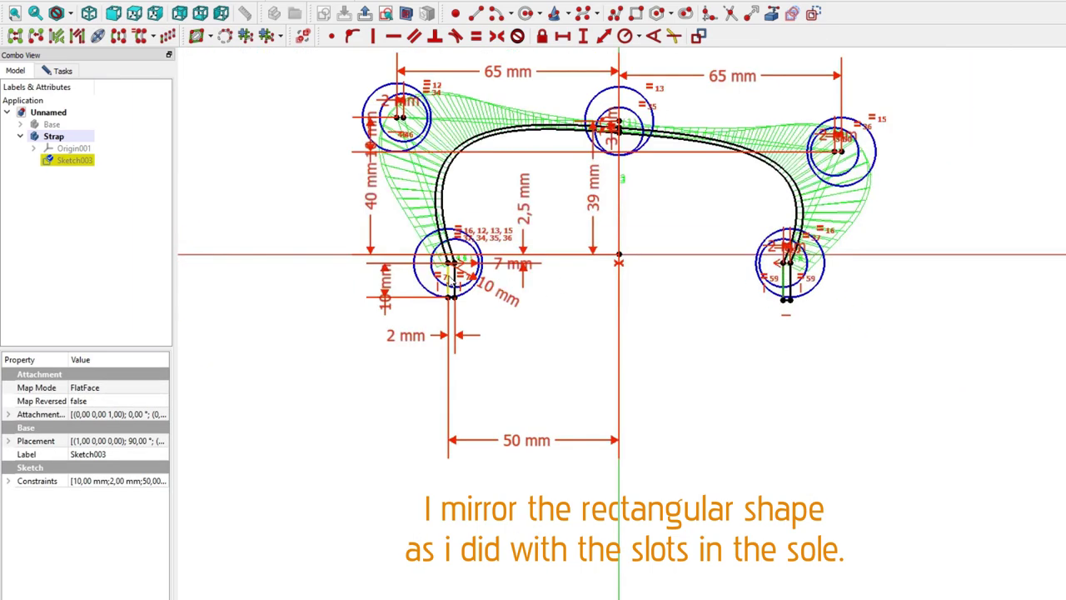
{"action": "left_click", "coordinate": [751, 280]}
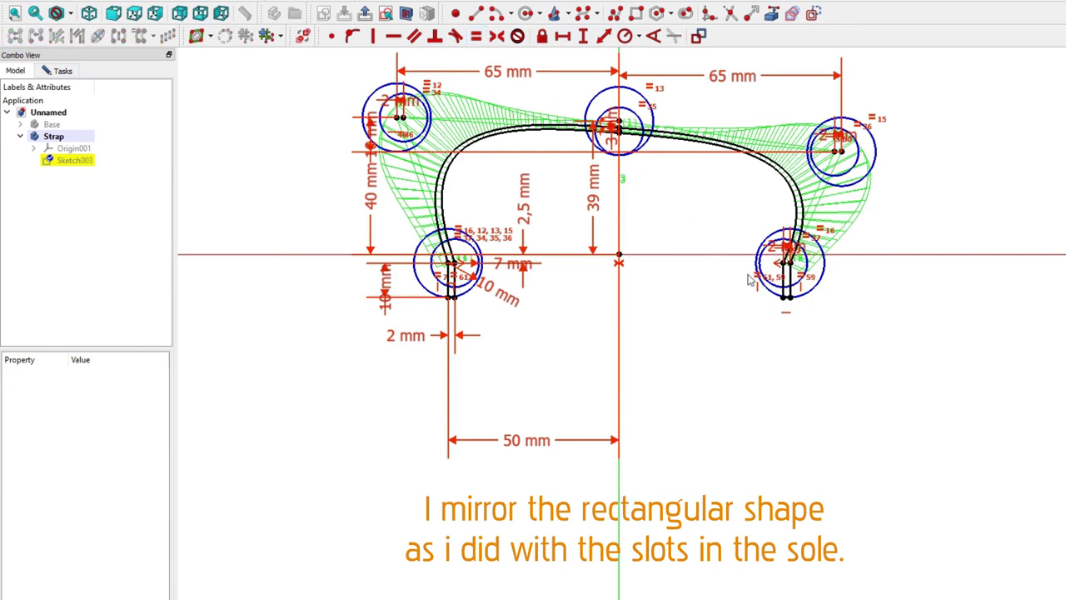
{"action": "scroll", "coordinate": [752, 280], "scroll_direction": "up", "scroll_amount": 5}
{"action": "scroll", "coordinate": [837, 360], "scroll_direction": "up", "scroll_amount": 2}
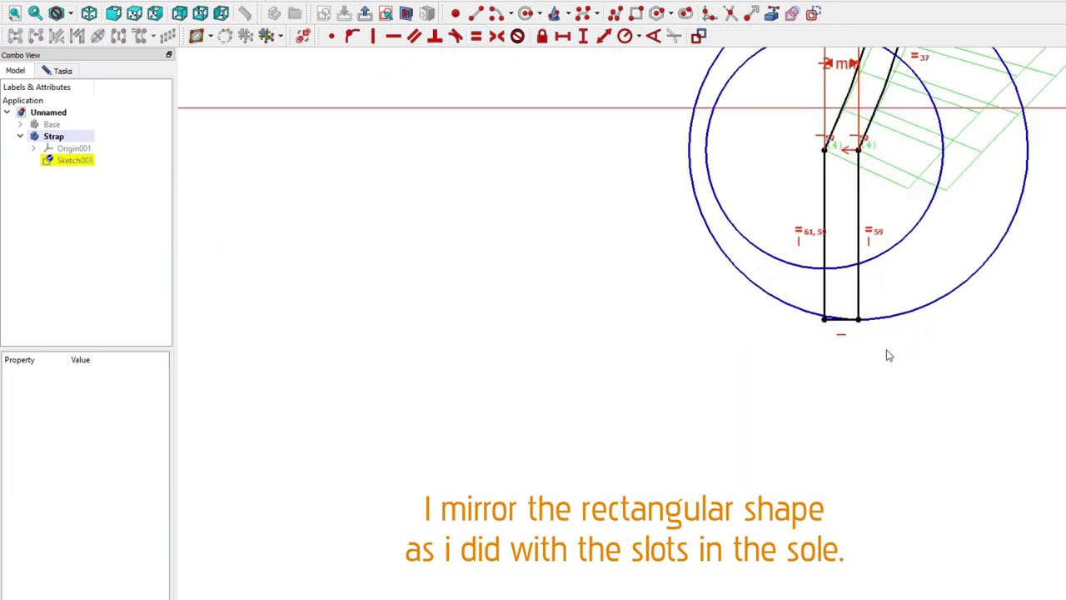
{"action": "scroll", "coordinate": [856, 322], "scroll_direction": "up", "scroll_amount": 2}
{"action": "scroll", "coordinate": [858, 349], "scroll_direction": "down", "scroll_amount": 3}
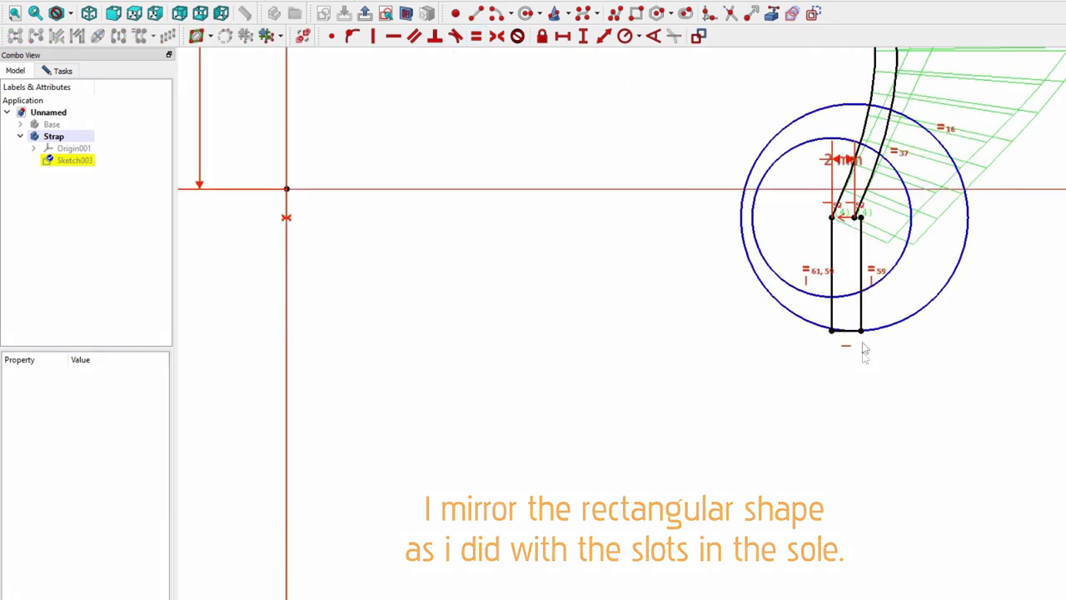
{"action": "scroll", "coordinate": [892, 250], "scroll_direction": "up", "scroll_amount": 3}
{"action": "left_click", "coordinate": [878, 268]}
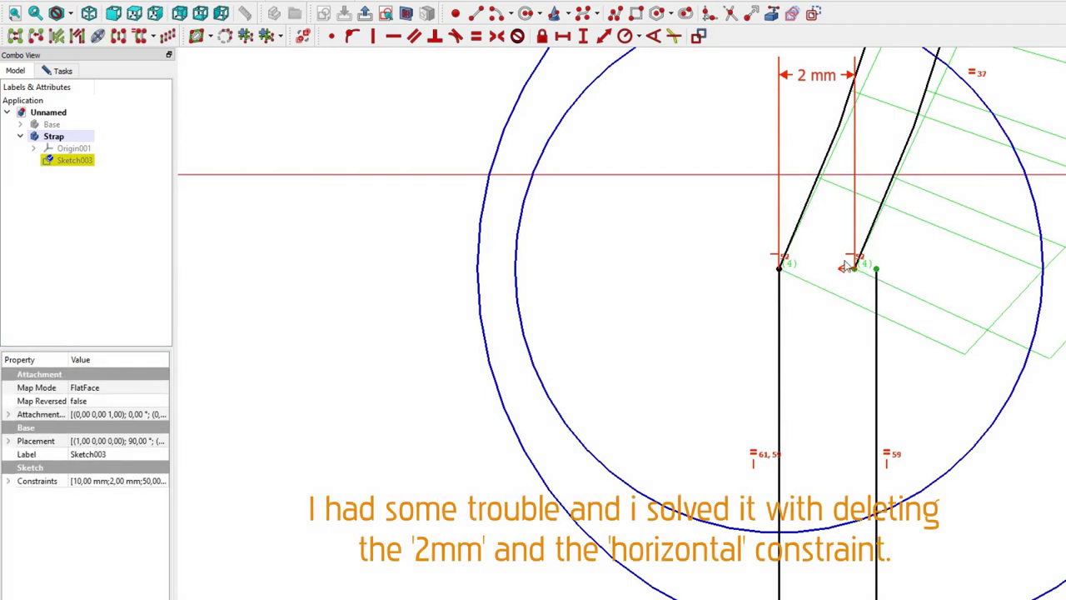
- Delete the conflicting endpoint constraint and remove redundant Constraint49 from the constraint list
{"action": "key", "text": "Delete"}
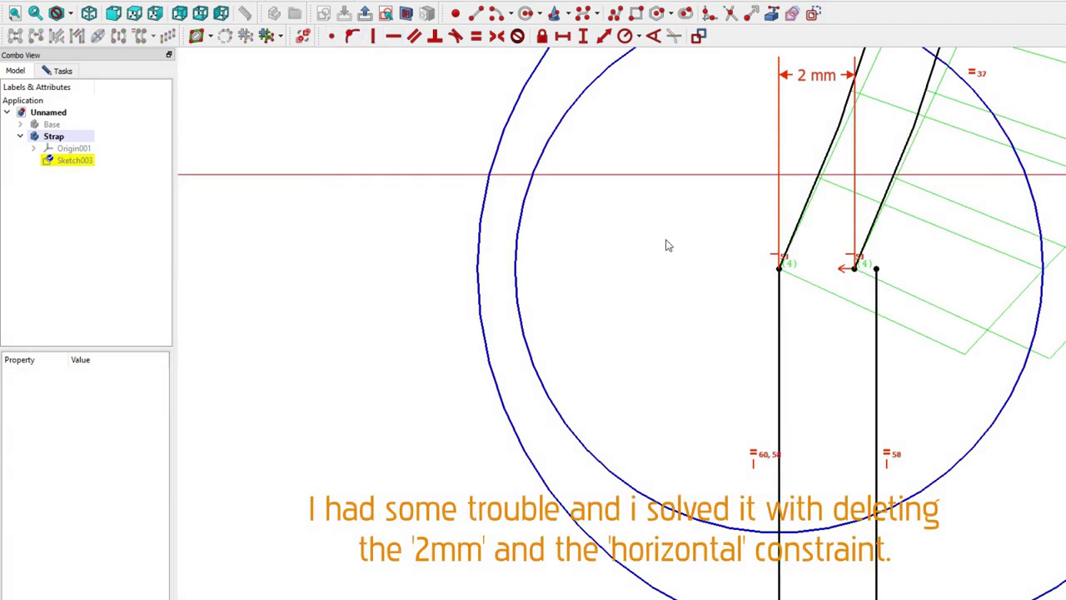
{"action": "left_click", "coordinate": [71, 72]}
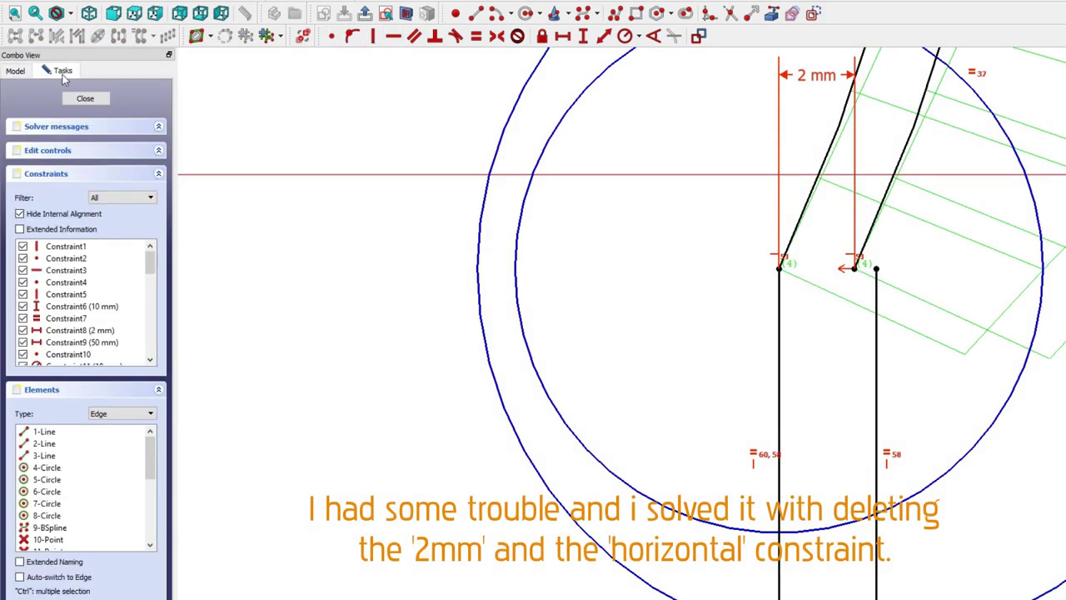
{"action": "left_click", "coordinate": [158, 126]}
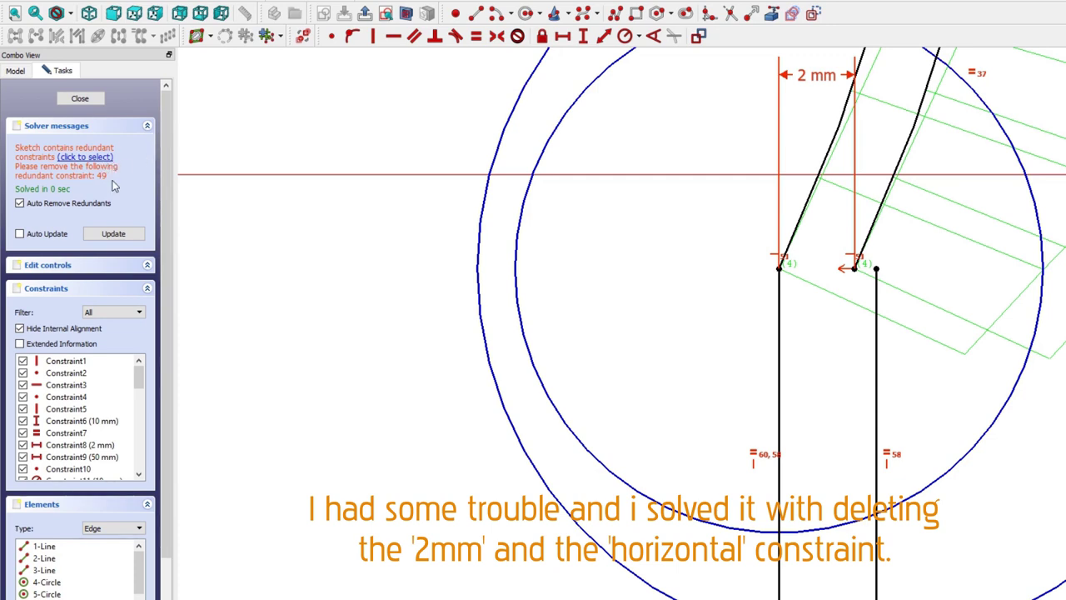
{"action": "left_click_drag", "start_coordinate": [142, 379], "coordinate": [142, 438]}
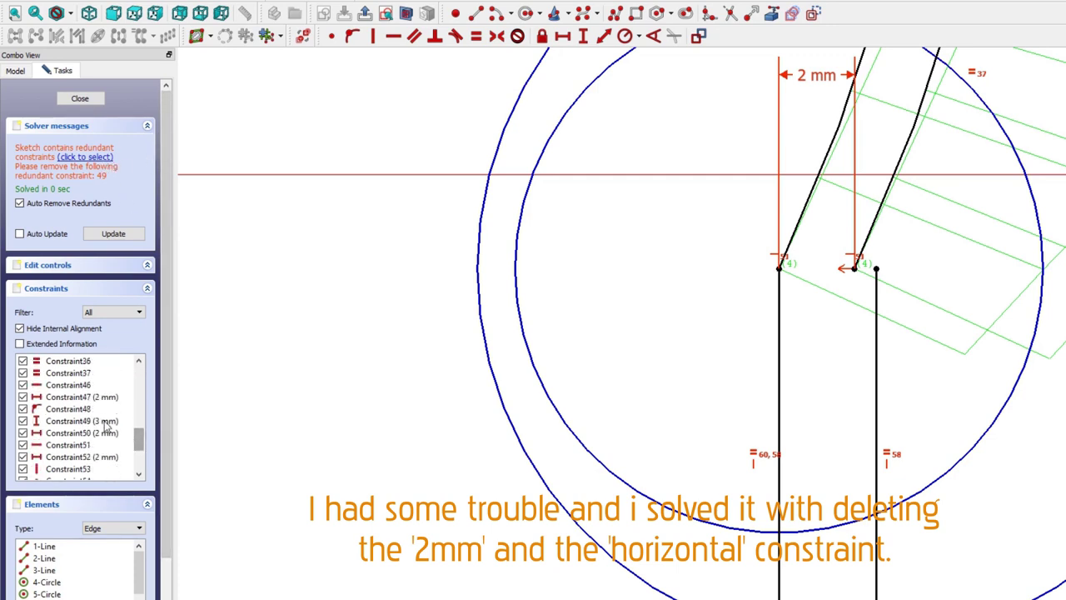
{"action": "left_click", "coordinate": [106, 421]}
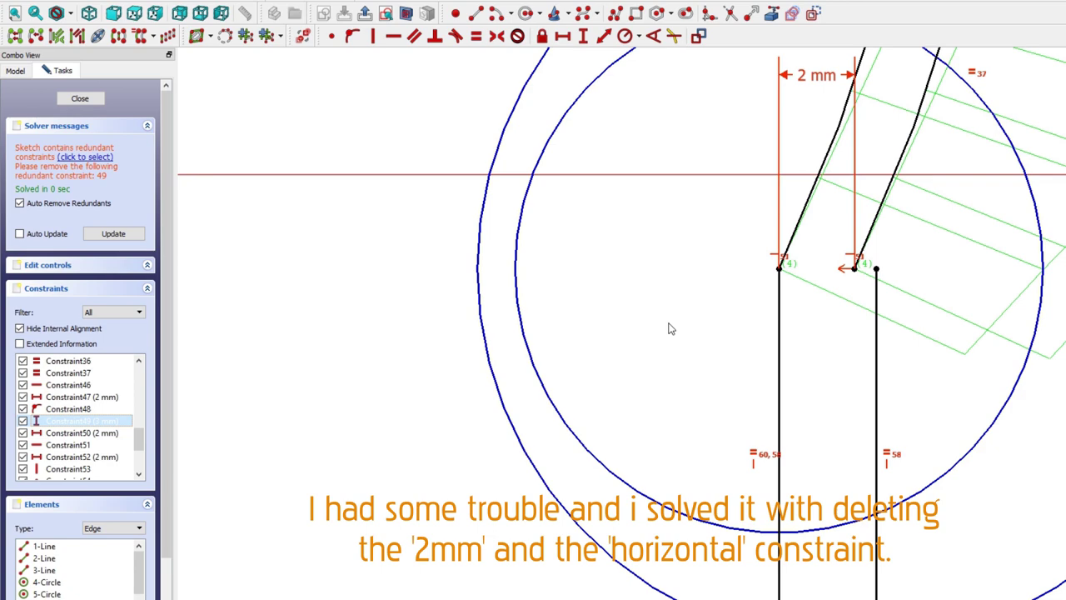
{"action": "scroll", "coordinate": [671, 329], "scroll_direction": "down", "scroll_amount": 3}
{"action": "scroll", "coordinate": [670, 329], "scroll_direction": "down", "scroll_amount": 2}
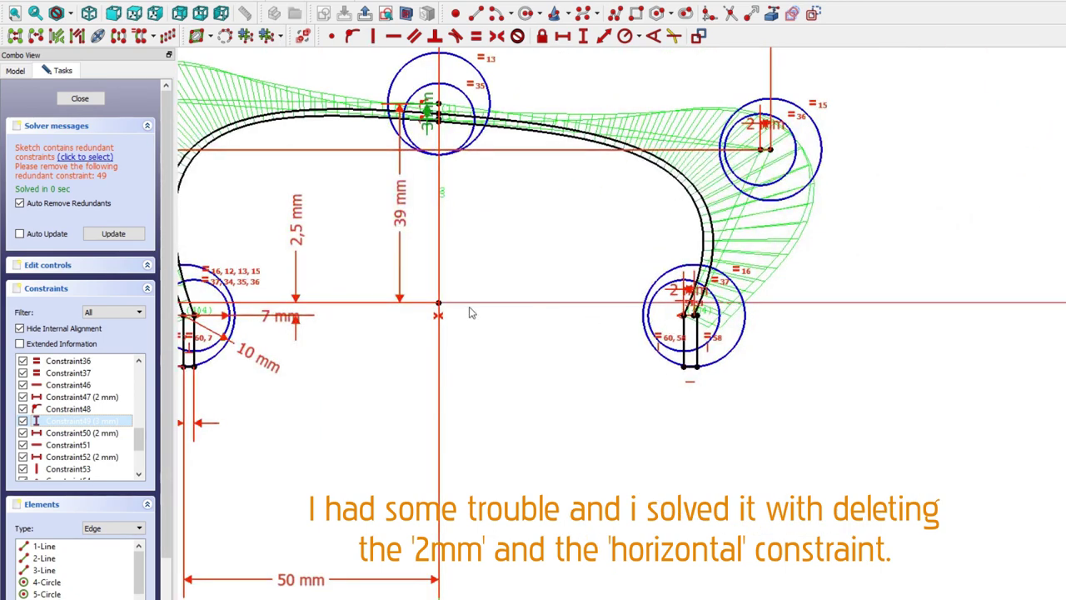
{"action": "key", "text": "Delete"}
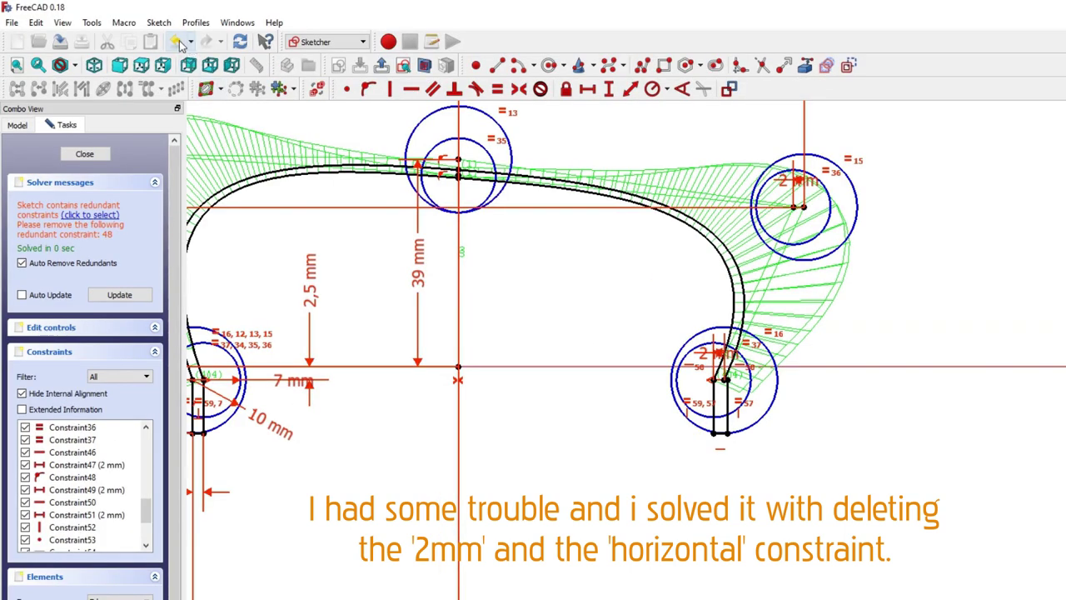
{"action": "left_click", "coordinate": [179, 44]}
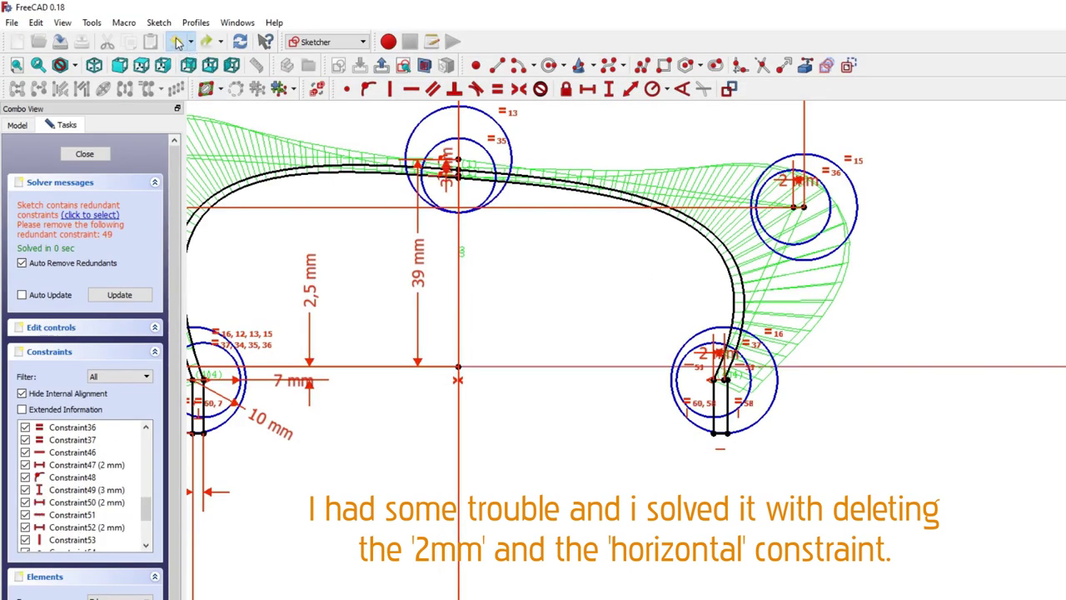
{"action": "left_click", "coordinate": [178, 42]}
{"action": "scroll", "coordinate": [720, 385], "scroll_direction": "up", "scroll_amount": 10}
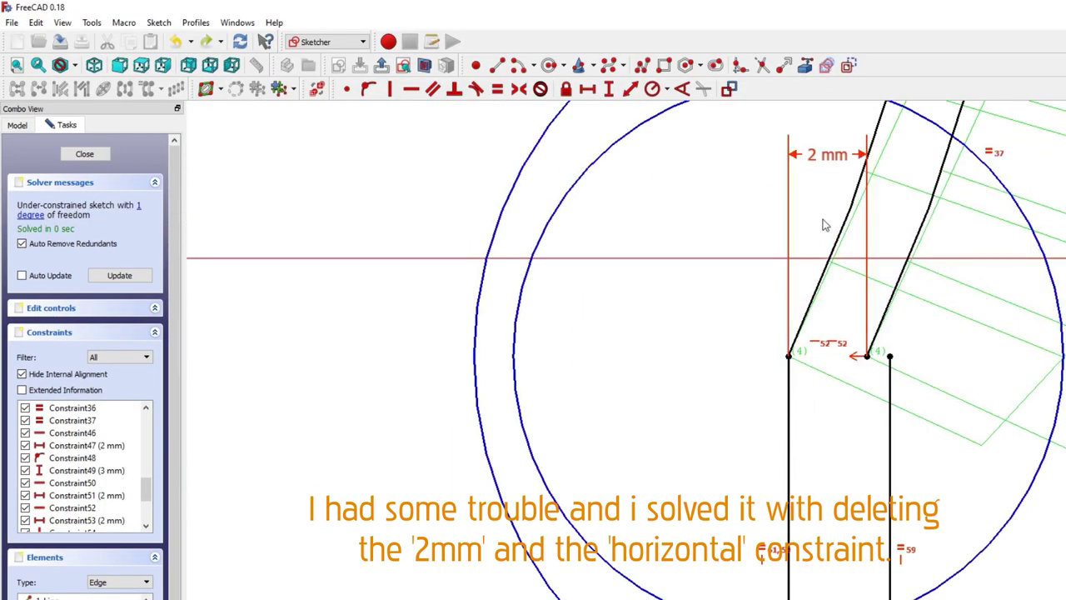
- Delete the right tab's 2 mm dimension, attach its top endpoint to the curve, and drop Constraint48
{"action": "left_click", "coordinate": [819, 158]}
{"action": "key", "text": "Delete"}
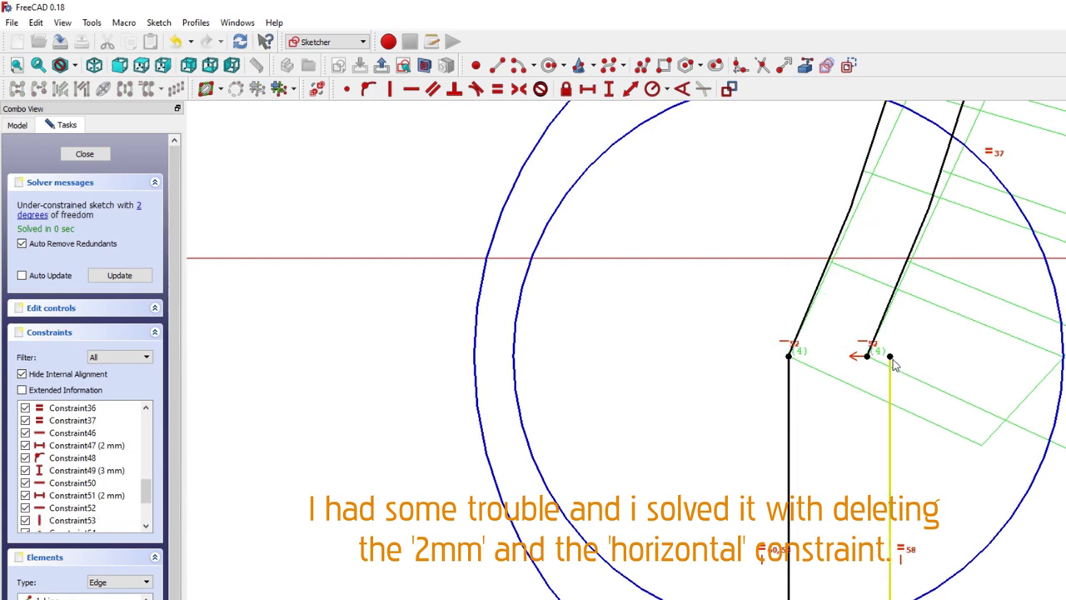
{"action": "left_click", "coordinate": [889, 356]}
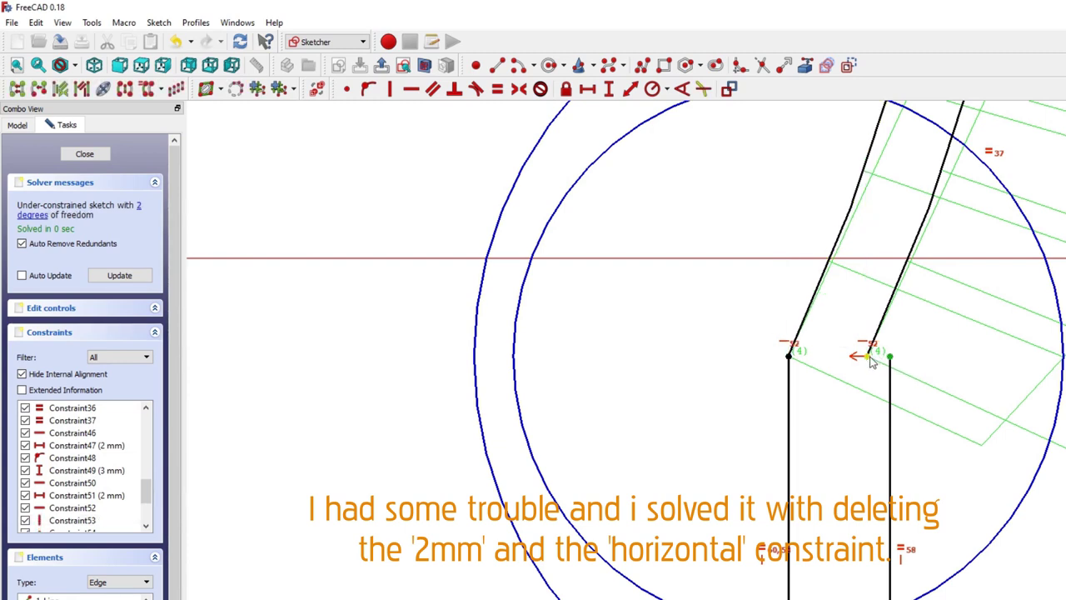
{"action": "left_click", "coordinate": [347, 92]}
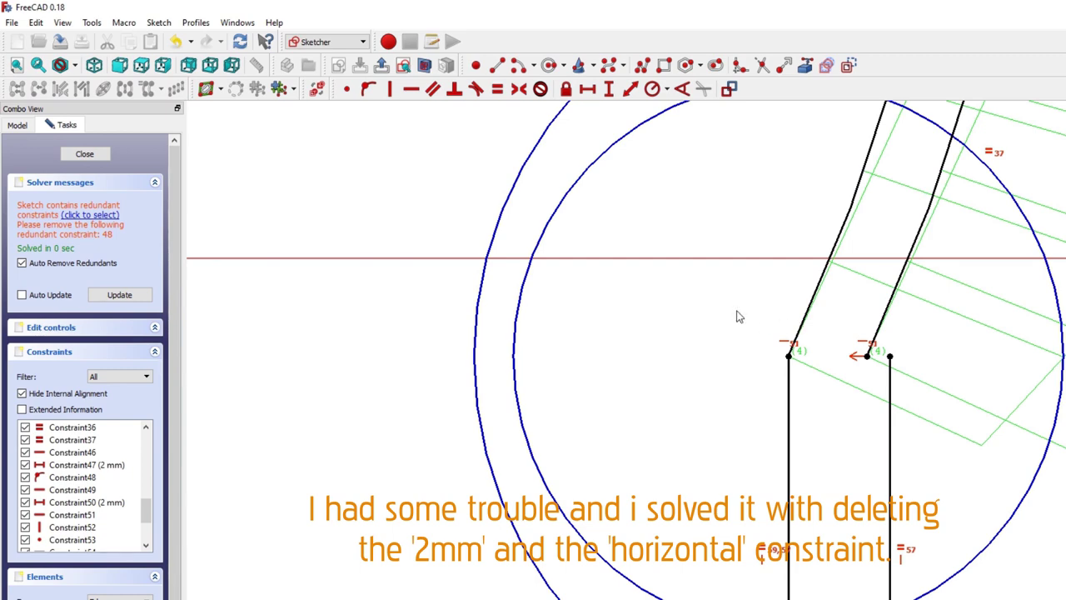
{"action": "scroll", "coordinate": [737, 317], "scroll_direction": "down", "scroll_amount": 3}
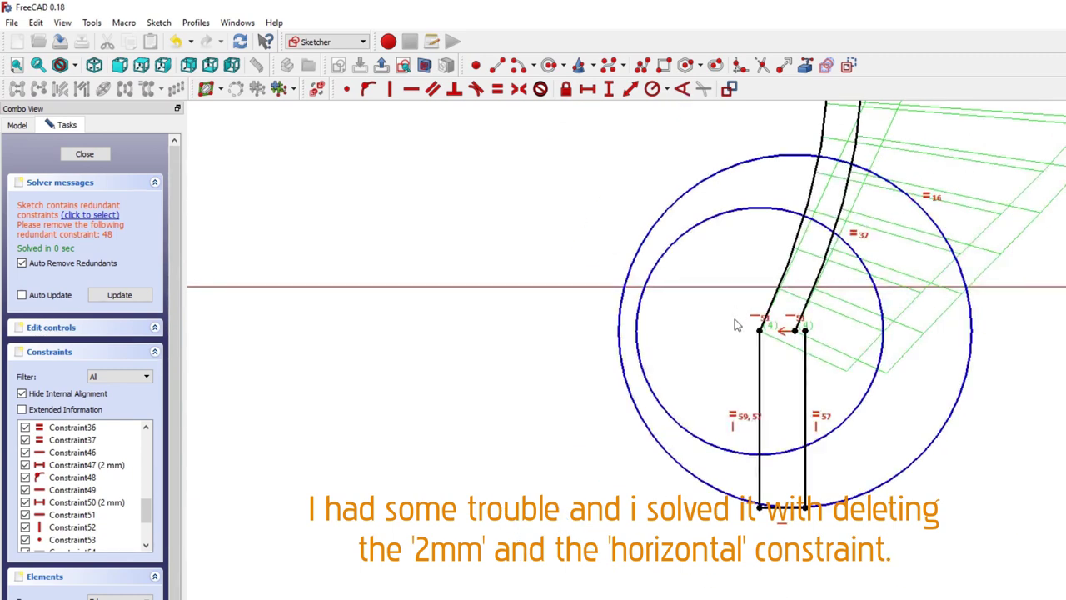
{"action": "left_click", "coordinate": [89, 478]}
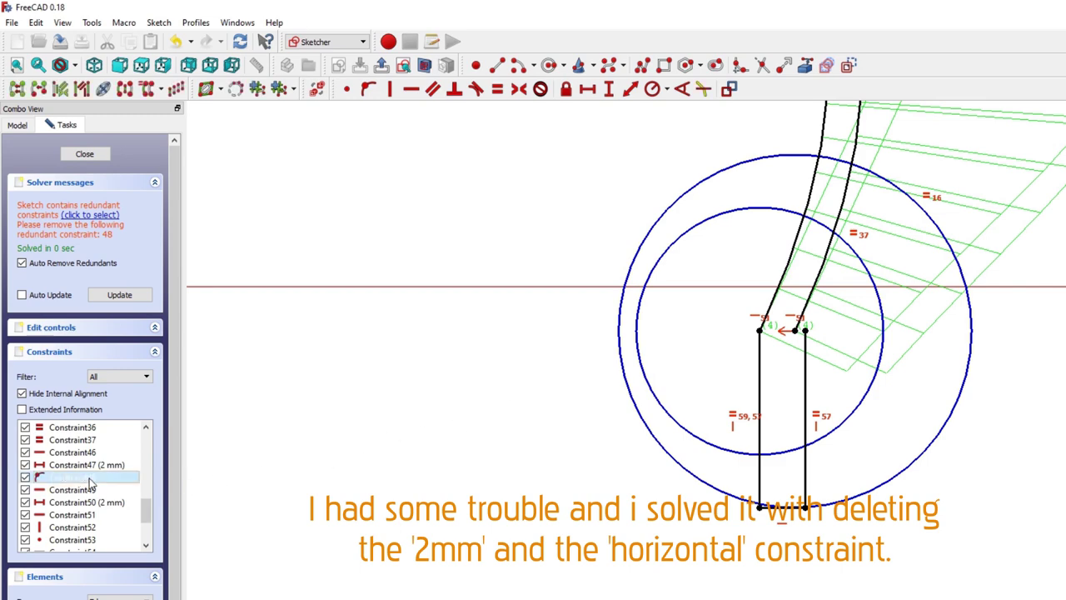
{"action": "scroll", "coordinate": [643, 380], "scroll_direction": "down", "scroll_amount": 5}
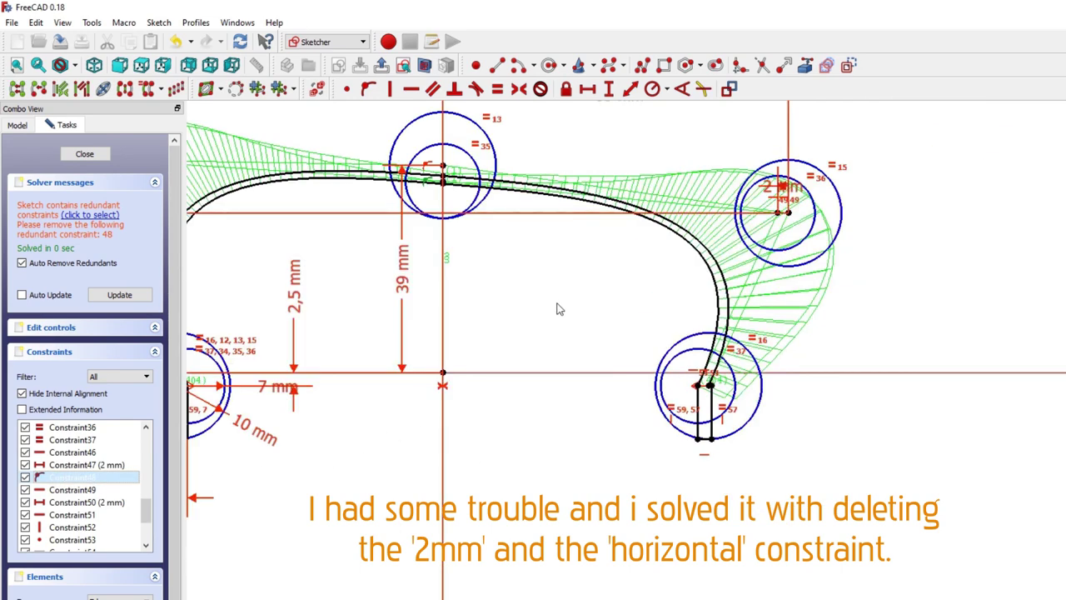
{"action": "key", "text": "Delete"}
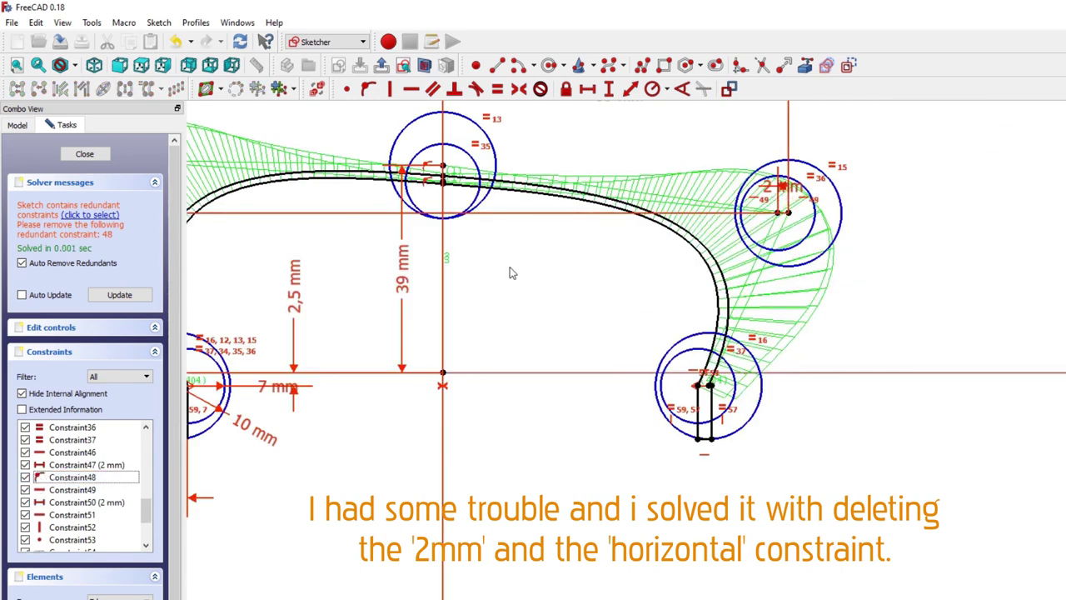
{"action": "scroll", "coordinate": [707, 391], "scroll_direction": "up", "scroll_amount": 3}
{"action": "scroll", "coordinate": [719, 400], "scroll_direction": "up", "scroll_amount": 5}
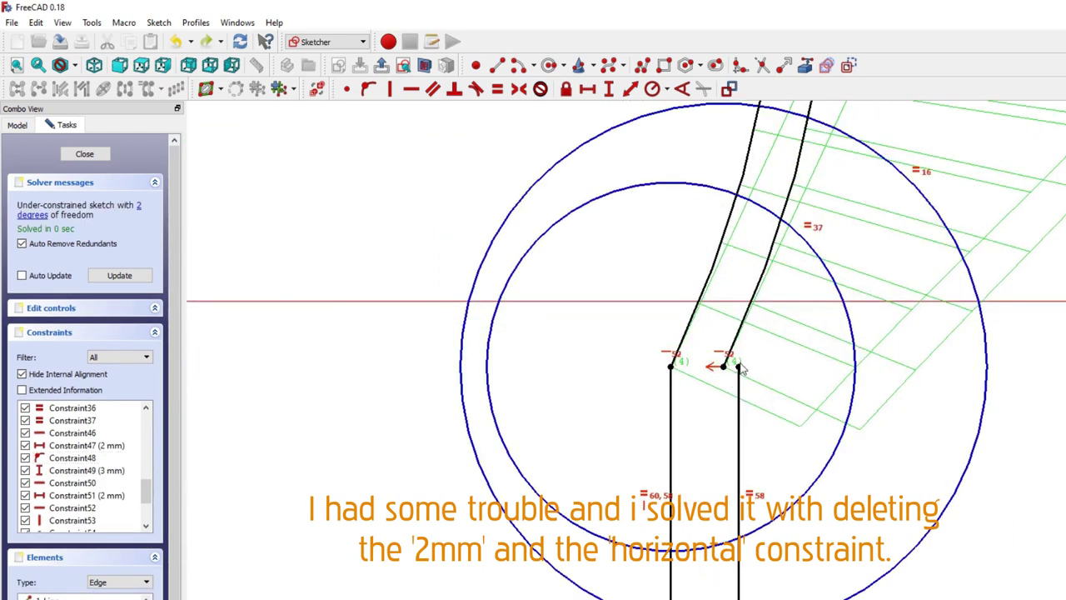
- Replace the horizontal constraint between the tab endpoints with a coincident constraint
{"action": "left_click_drag", "start_coordinate": [738, 367], "coordinate": [711, 367]}
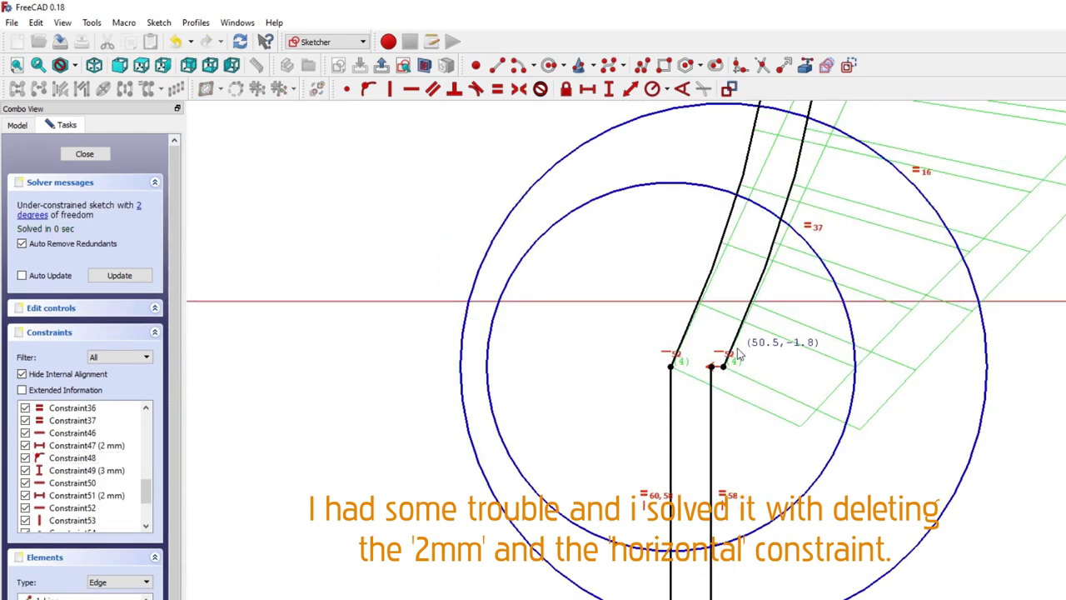
{"action": "scroll", "coordinate": [718, 377], "scroll_direction": "up", "scroll_amount": 2}
{"action": "left_click", "coordinate": [717, 333]}
{"action": "key", "text": "Delete"}
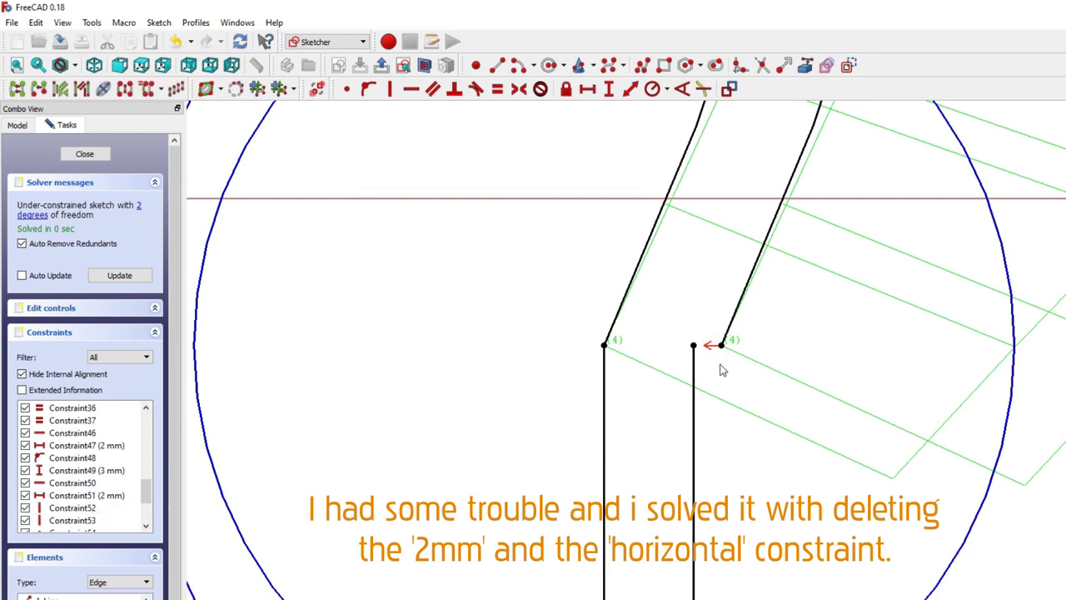
{"action": "left_click", "coordinate": [695, 346]}
{"action": "left_click", "coordinate": [347, 89]}
{"action": "scroll", "coordinate": [723, 378], "scroll_direction": "down", "scroll_amount": 5}
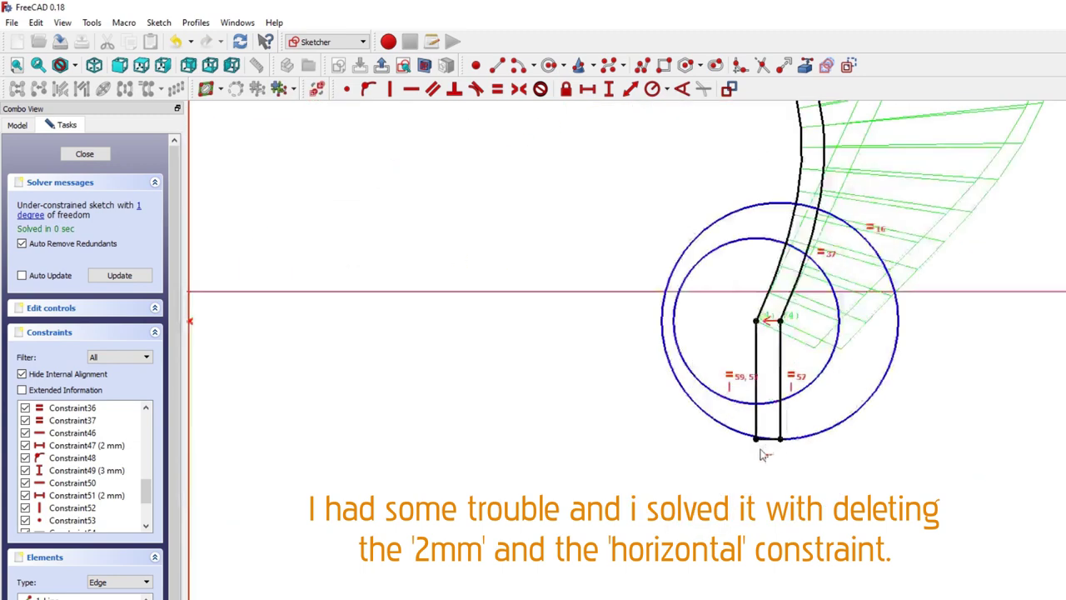
{"action": "scroll", "coordinate": [466, 446], "scroll_direction": "up", "scroll_amount": 5}
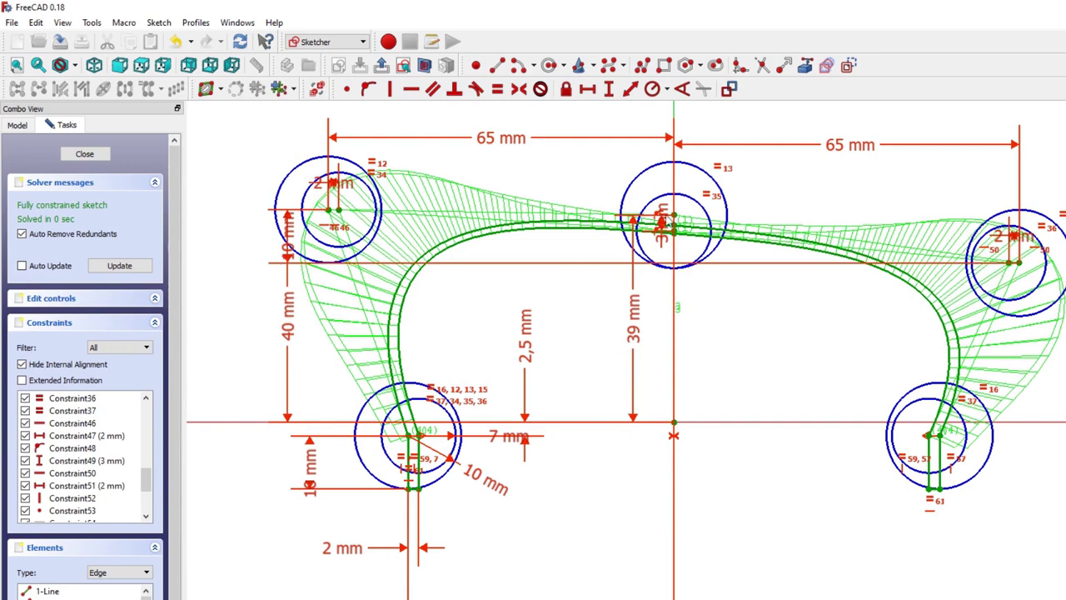
- Pad the finished strap sketch 52 mm into a curved strap solid
{"action": "left_click", "coordinate": [385, 69]}
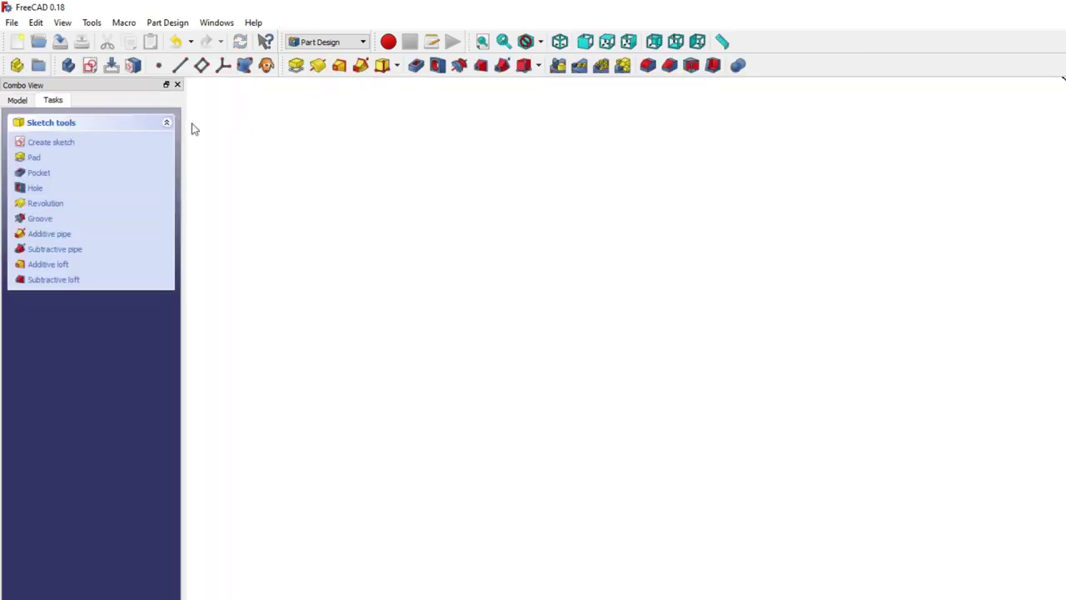
{"action": "left_click", "coordinate": [43, 158]}
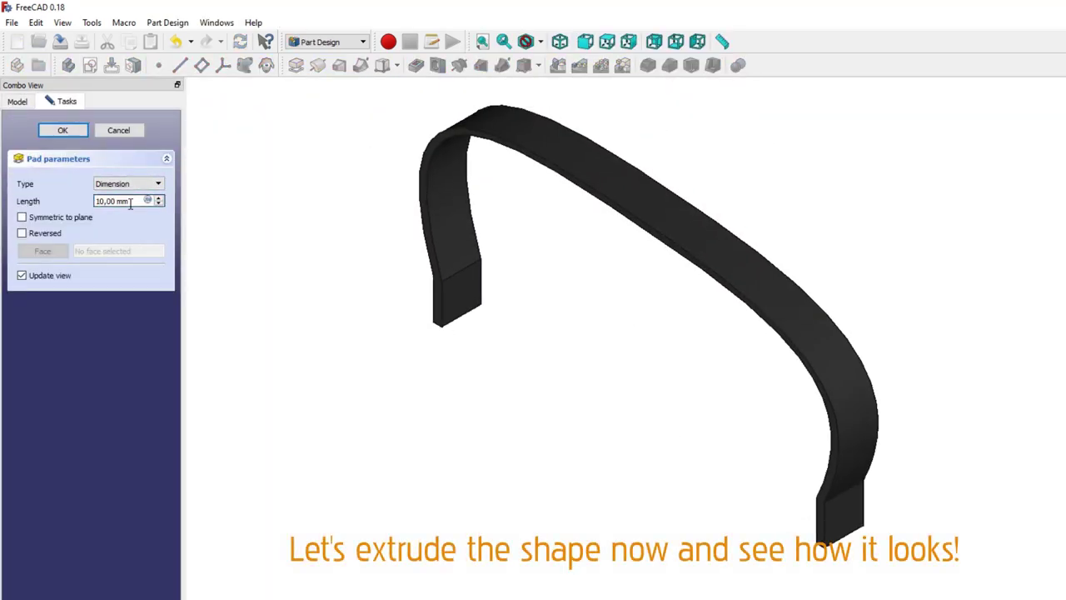
{"action": "type", "text": "52"}
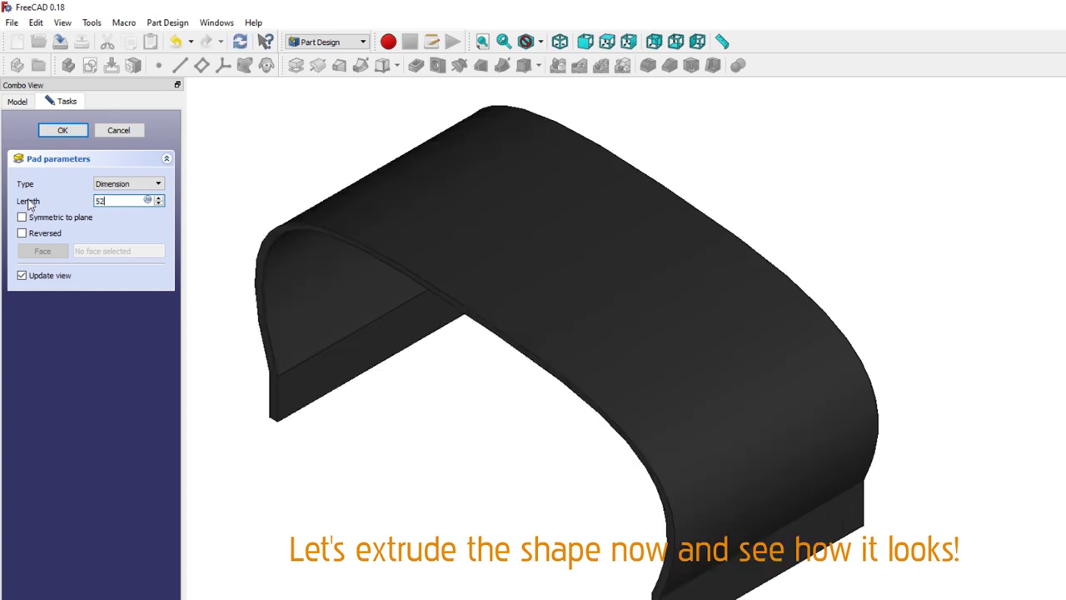
{"action": "left_click", "coordinate": [41, 132]}
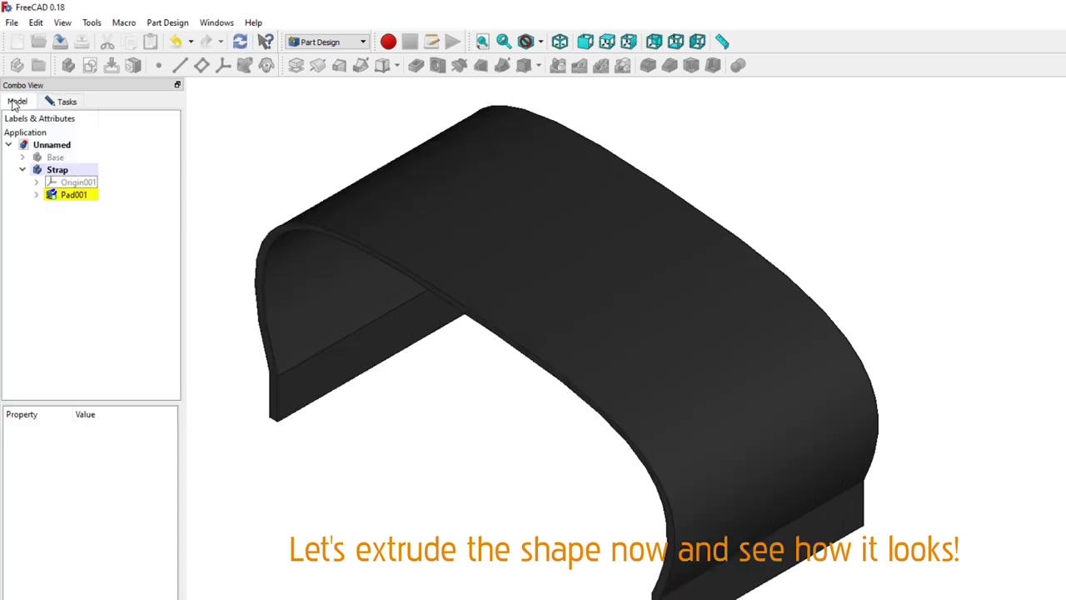
- Show the Base sole under the strap and close the leftover pad task
{"action": "left_click", "coordinate": [52, 158]}
{"action": "key", "text": "space"}
{"action": "mouse_move", "coordinate": [938, 468]}
{"action": "middle_mouse_down"}
{"action": "mouse_move", "coordinate": [807, 472]}
{"action": "mouse_move", "coordinate": [781, 429]}
{"action": "mouse_move", "coordinate": [942, 409]}
{"action": "mouse_move", "coordinate": [1039, 381]}
{"action": "mouse_move", "coordinate": [991, 409]}
{"action": "mouse_move", "coordinate": [861, 442]}
{"action": "middle_mouse_up"}
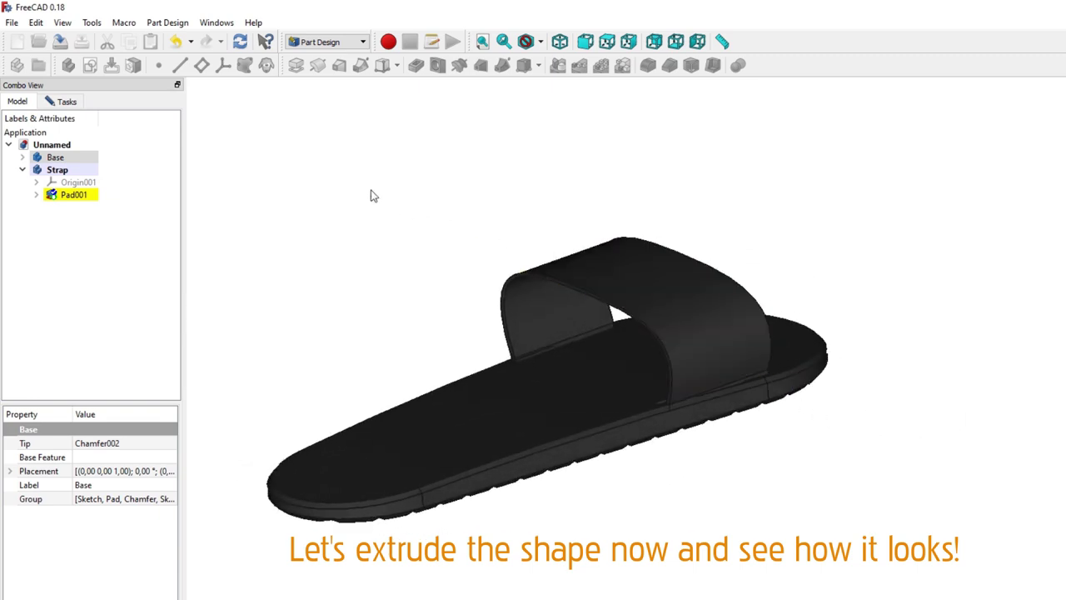
{"action": "left_click", "coordinate": [69, 103]}
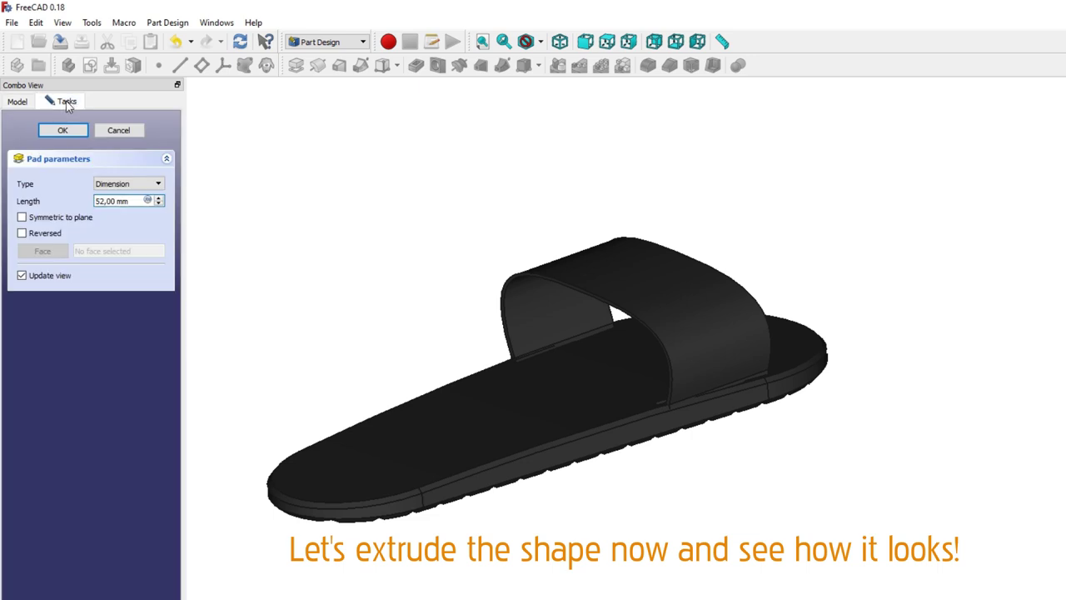
{"action": "left_click", "coordinate": [62, 131]}
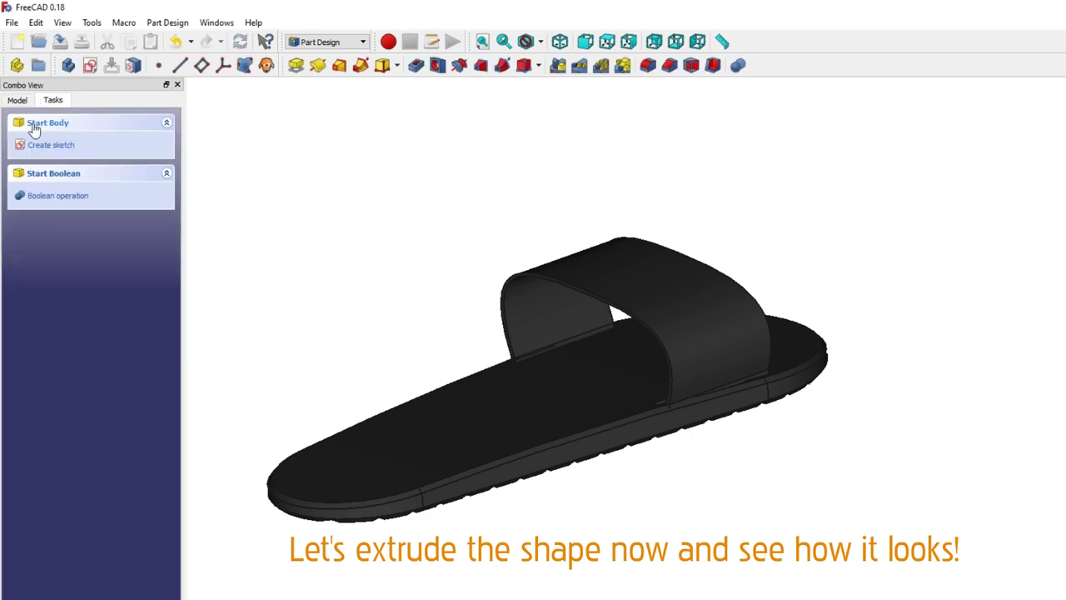
{"action": "left_click", "coordinate": [18, 100]}
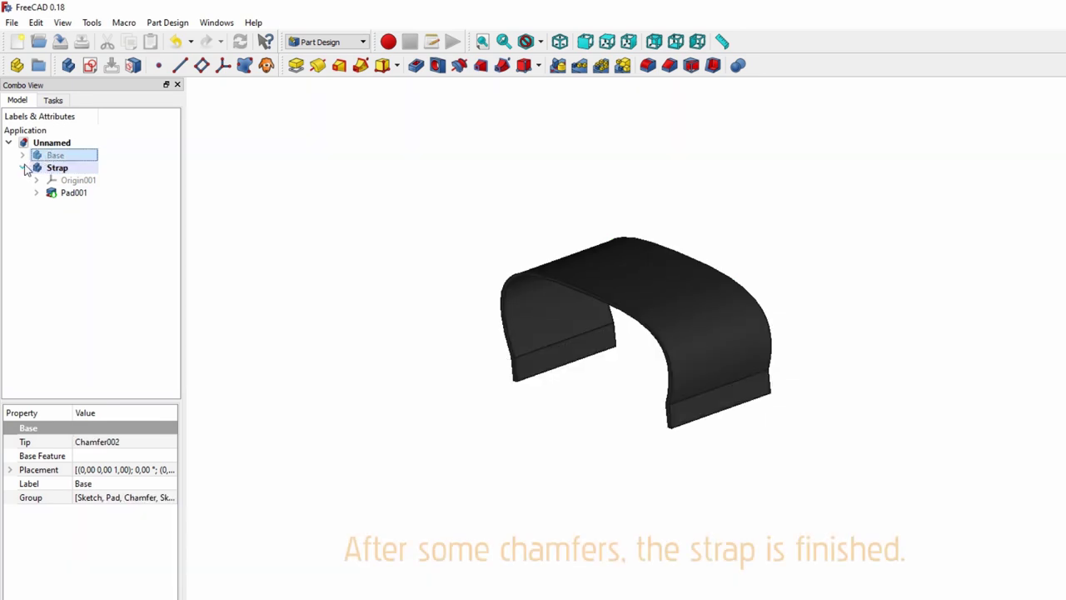
- Select two of the strap's curved outer edges
{"action": "scroll", "coordinate": [609, 393], "scroll_direction": "up", "scroll_amount": 5}
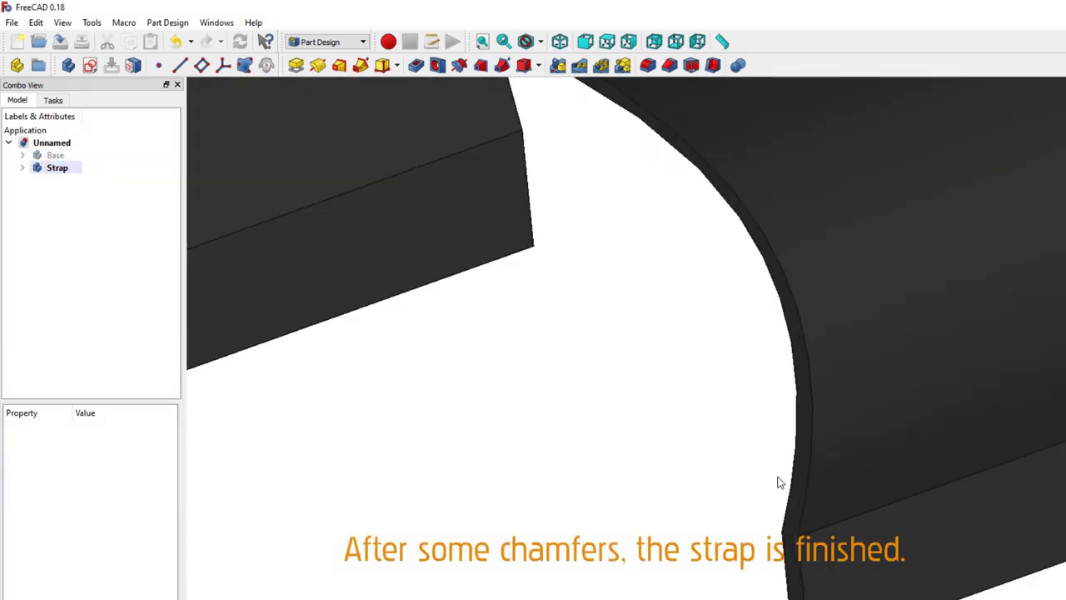
{"action": "left_click", "coordinate": [806, 460]}
{"action": "scroll", "coordinate": [754, 438], "scroll_direction": "down", "scroll_amount": 5}
{"action": "mouse_move", "coordinate": [754, 439]}
{"action": "middle_mouse_down"}
{"action": "mouse_move", "coordinate": [816, 436]}
{"action": "mouse_move", "coordinate": [621, 325]}
{"action": "middle_mouse_up"}
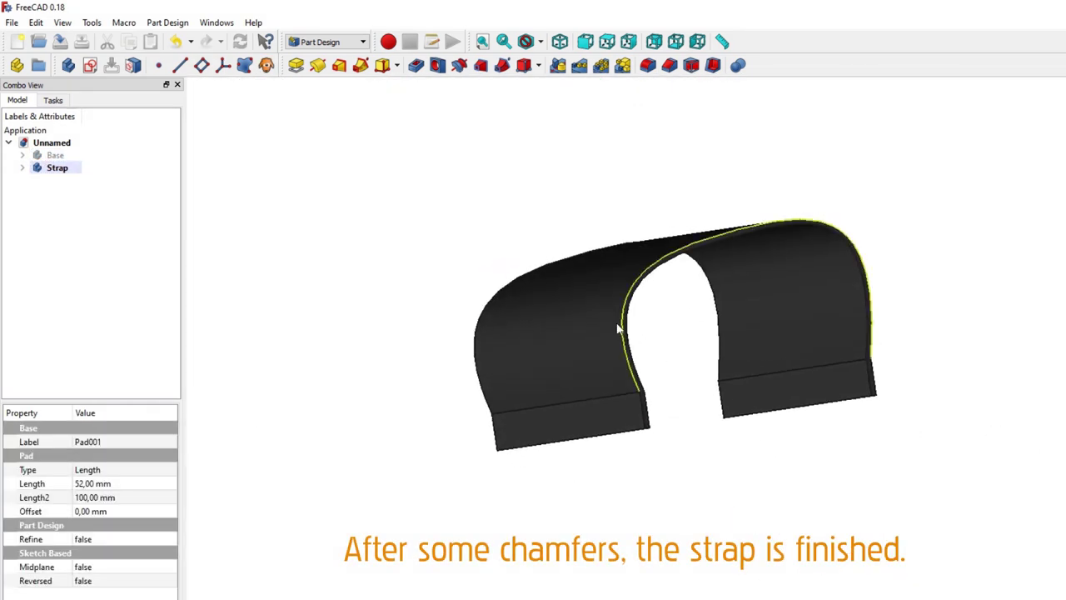
{"action": "scroll", "coordinate": [612, 303], "scroll_direction": "up", "scroll_amount": 5}
{"action": "left_click", "coordinate": [612, 303]}
- Add the strap's bottom edge to the selection and start a chamfer on the selected edges
{"action": "scroll", "coordinate": [674, 308], "scroll_direction": "down", "scroll_amount": 5}
{"action": "middle_click_drag", "start_coordinate": [713, 352], "coordinate": [667, 350]}
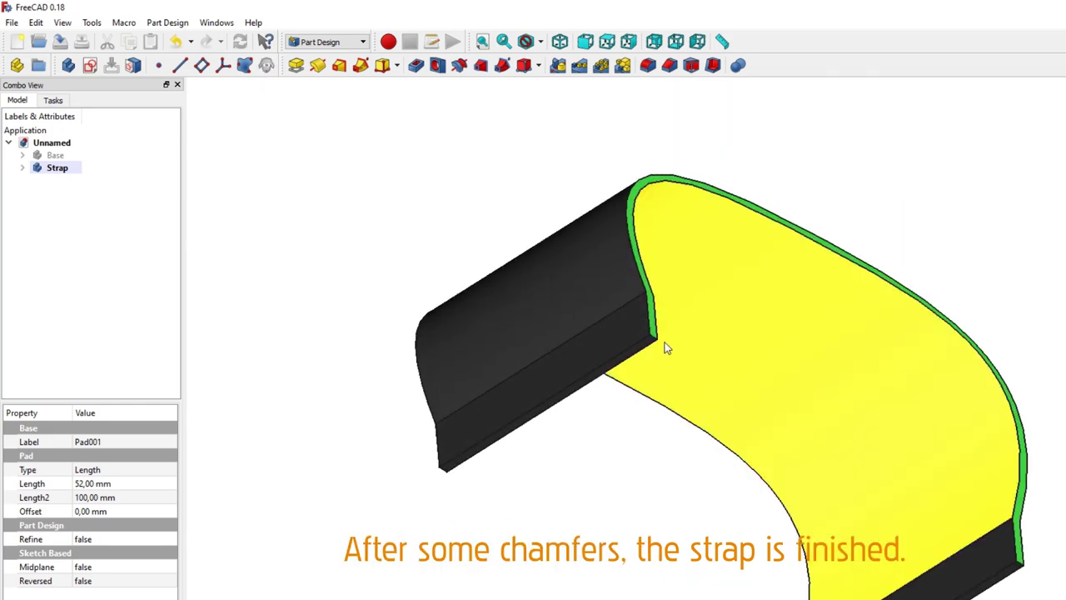
{"action": "scroll", "coordinate": [633, 348], "scroll_direction": "up", "scroll_amount": 5}
{"action": "left_click", "coordinate": [633, 348]}
{"action": "scroll", "coordinate": [633, 348], "scroll_direction": "down", "scroll_amount": 5}
{"action": "scroll", "coordinate": [967, 588], "scroll_direction": "up", "scroll_amount": 5}
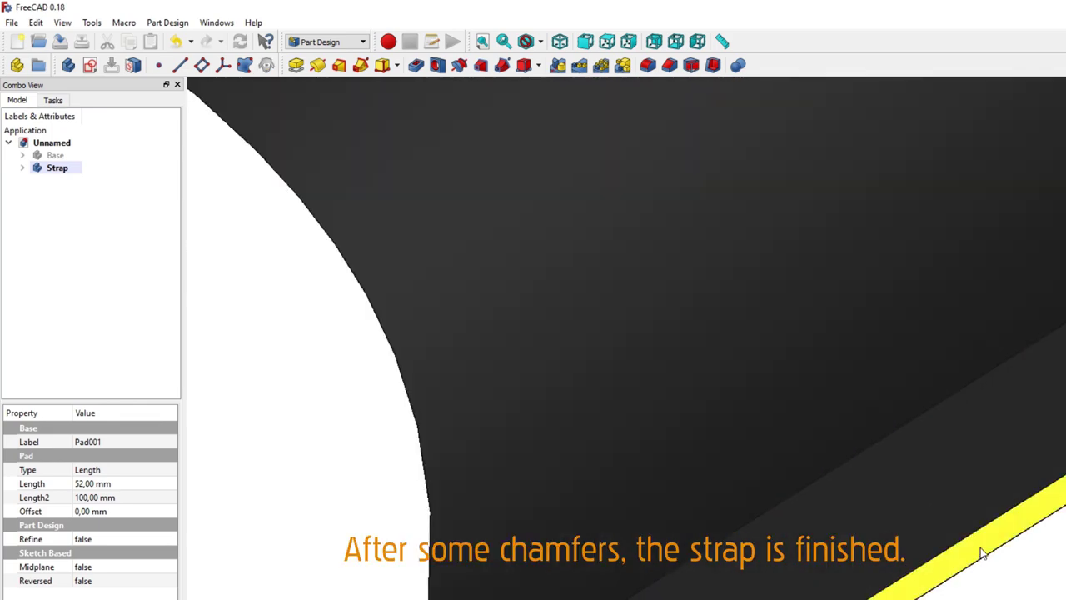
{"action": "scroll", "coordinate": [977, 552], "scroll_direction": "down", "scroll_amount": 5}
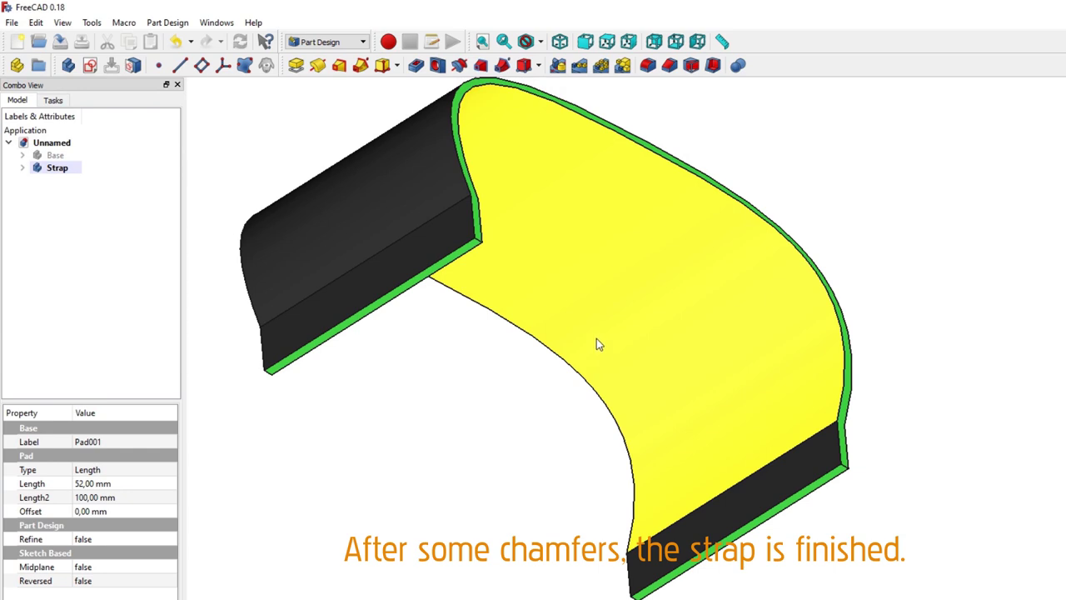
{"action": "left_click", "coordinate": [670, 67]}
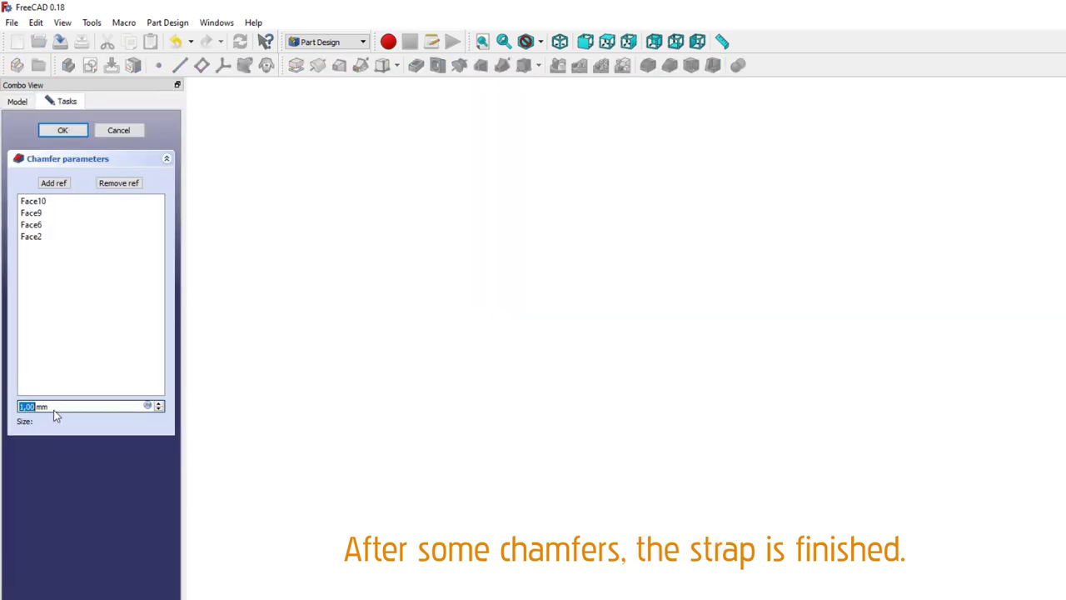
- Set the chamfer size to 0,5 mm and add Edge20 and Edge8
{"action": "type", "text": "5"}
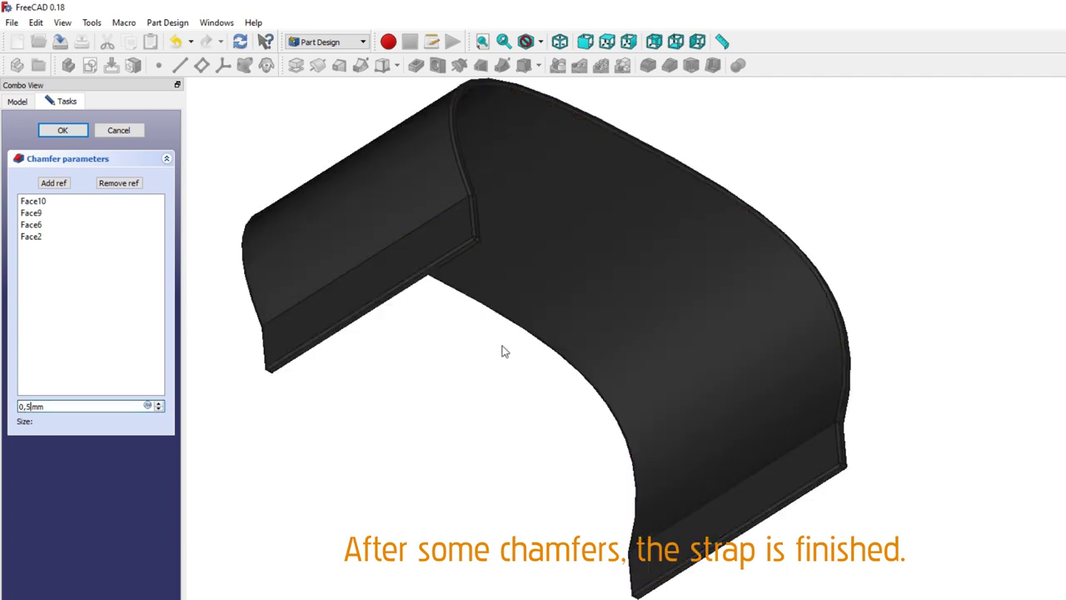
{"action": "left_click", "coordinate": [51, 181]}
{"action": "scroll", "coordinate": [319, 295], "scroll_direction": "up", "scroll_amount": 3}
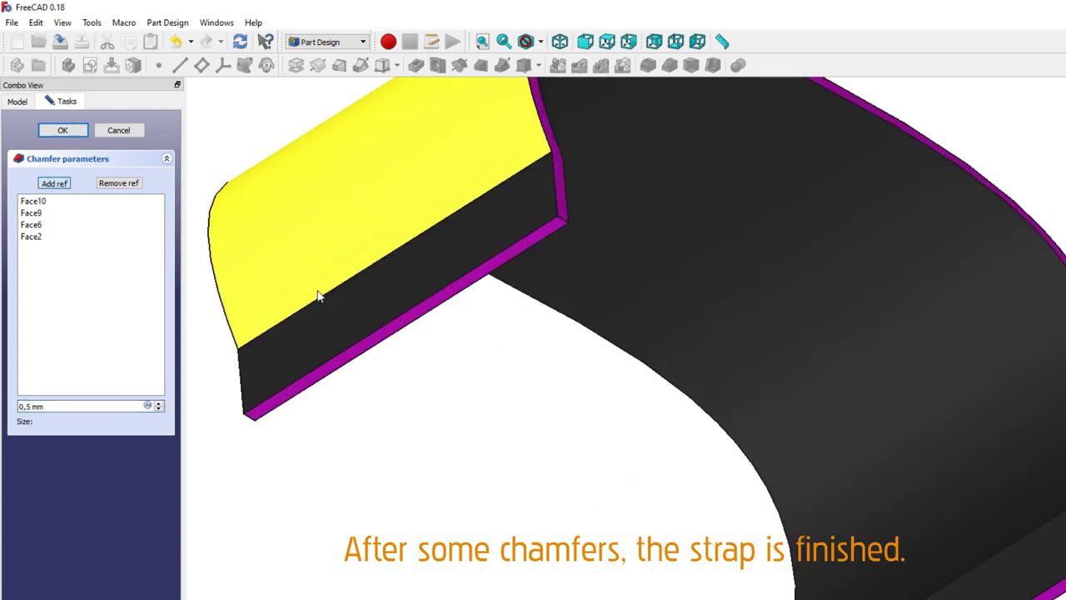
{"action": "left_click", "coordinate": [319, 294]}
{"action": "left_click", "coordinate": [56, 184]}
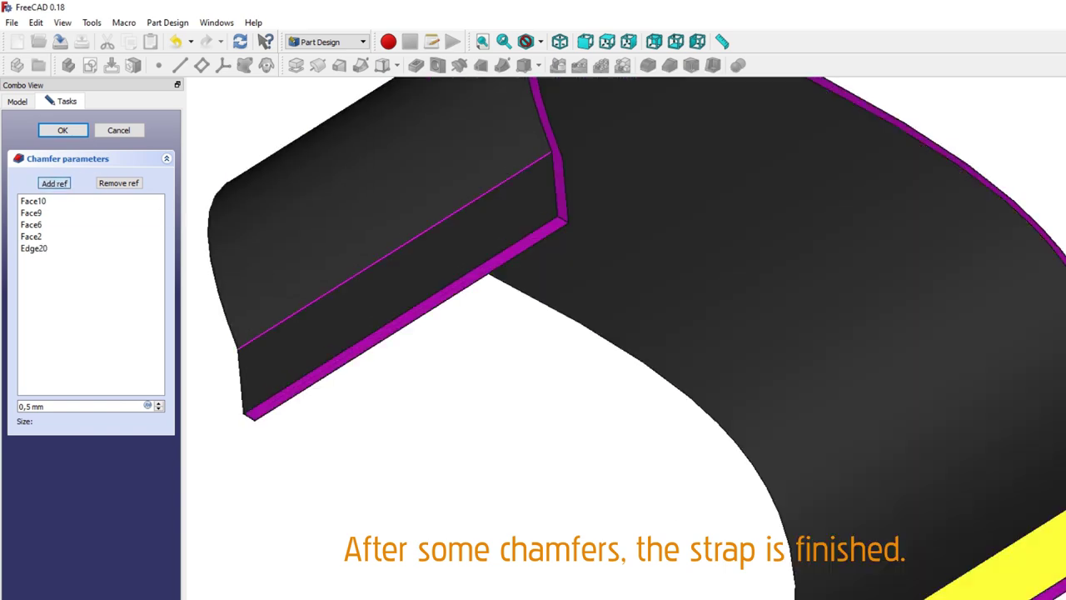
{"action": "scroll", "coordinate": [958, 558], "scroll_direction": "down", "scroll_amount": 3}
{"action": "scroll", "coordinate": [883, 568], "scroll_direction": "down", "scroll_amount": 3}
{"action": "left_click", "coordinate": [883, 568]}
{"action": "mouse_move", "coordinate": [883, 568]}
{"action": "middle_mouse_down"}
{"action": "mouse_move", "coordinate": [609, 524]}
{"action": "mouse_move", "coordinate": [538, 423]}
{"action": "mouse_move", "coordinate": [246, 248]}
{"action": "middle_mouse_up"}
- Add Edge11 and Edge1 on the lower arm, apply the chamfer, and view the strap isometrically
{"action": "left_click", "coordinate": [48, 188]}
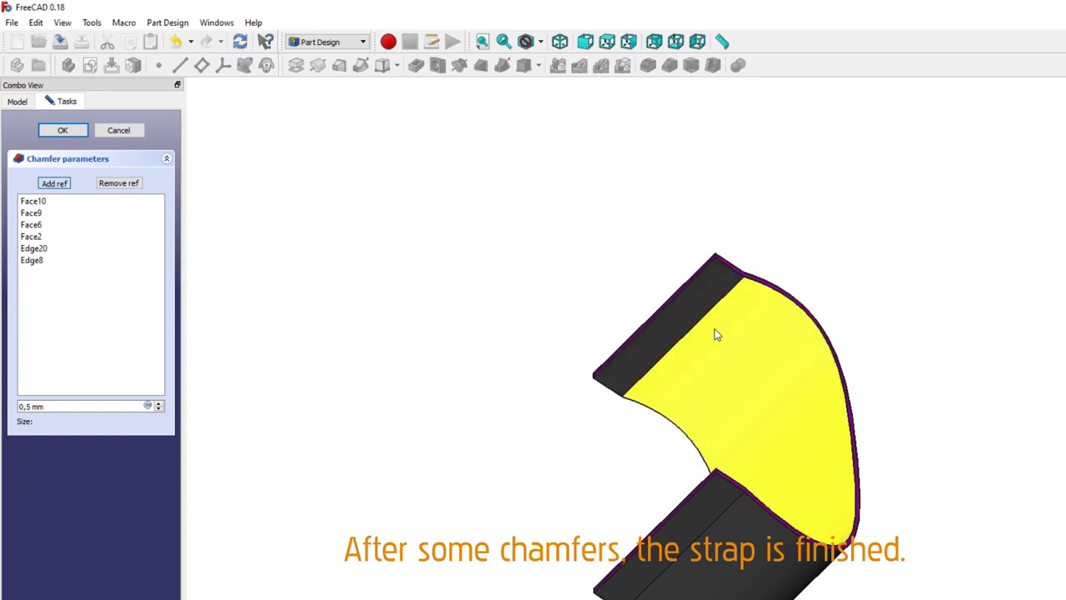
{"action": "scroll", "coordinate": [713, 333], "scroll_direction": "up", "scroll_amount": 5}
{"action": "left_click", "coordinate": [698, 307]}
{"action": "scroll", "coordinate": [697, 306], "scroll_direction": "down", "scroll_amount": 5}
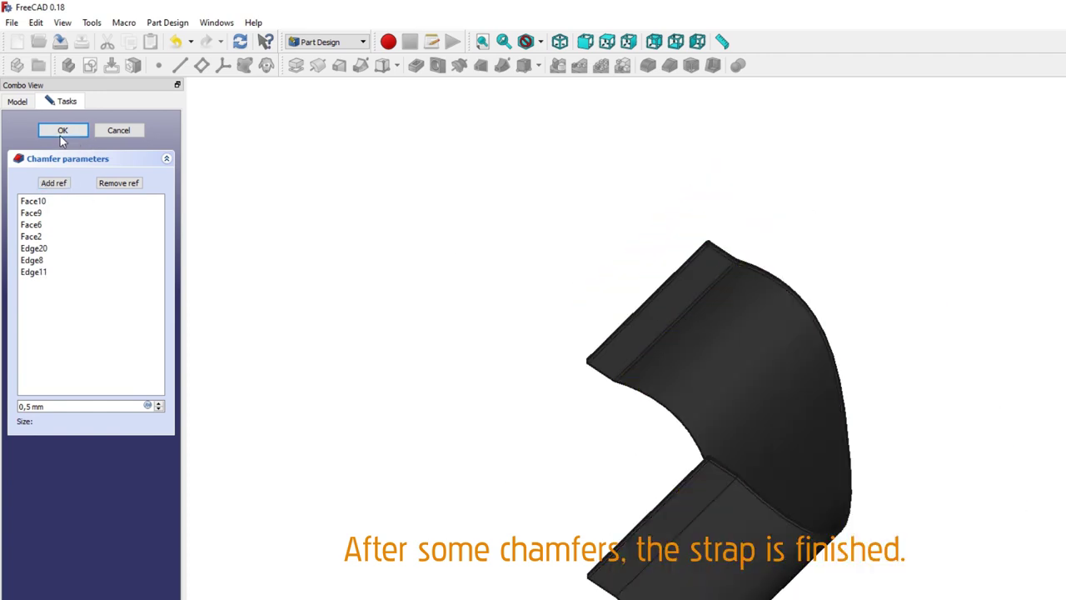
{"action": "left_click", "coordinate": [50, 184]}
{"action": "scroll", "coordinate": [713, 514], "scroll_direction": "up", "scroll_amount": 5}
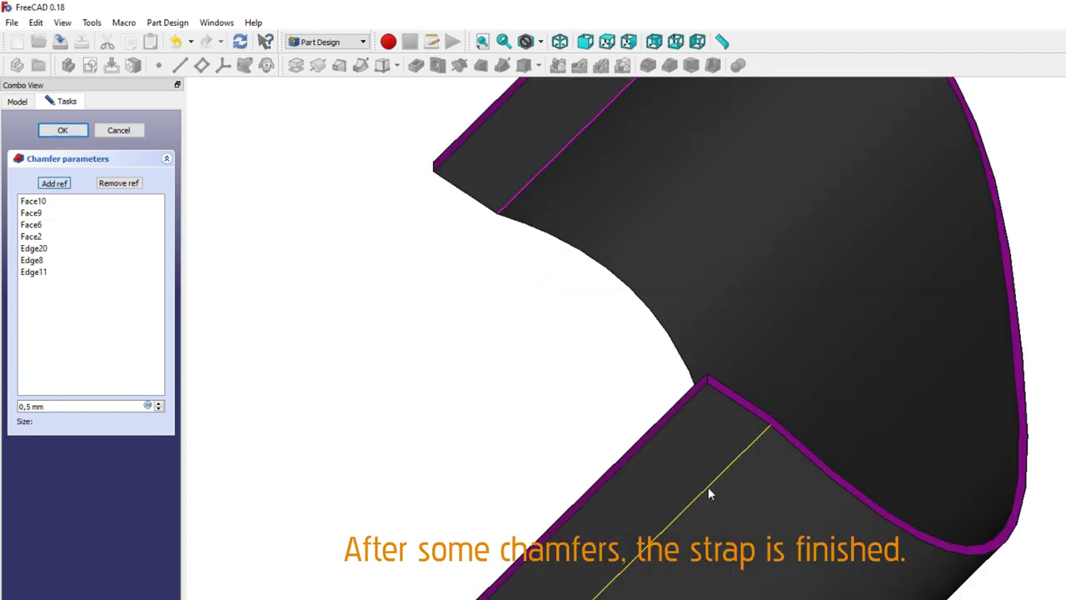
{"action": "left_click", "coordinate": [708, 486]}
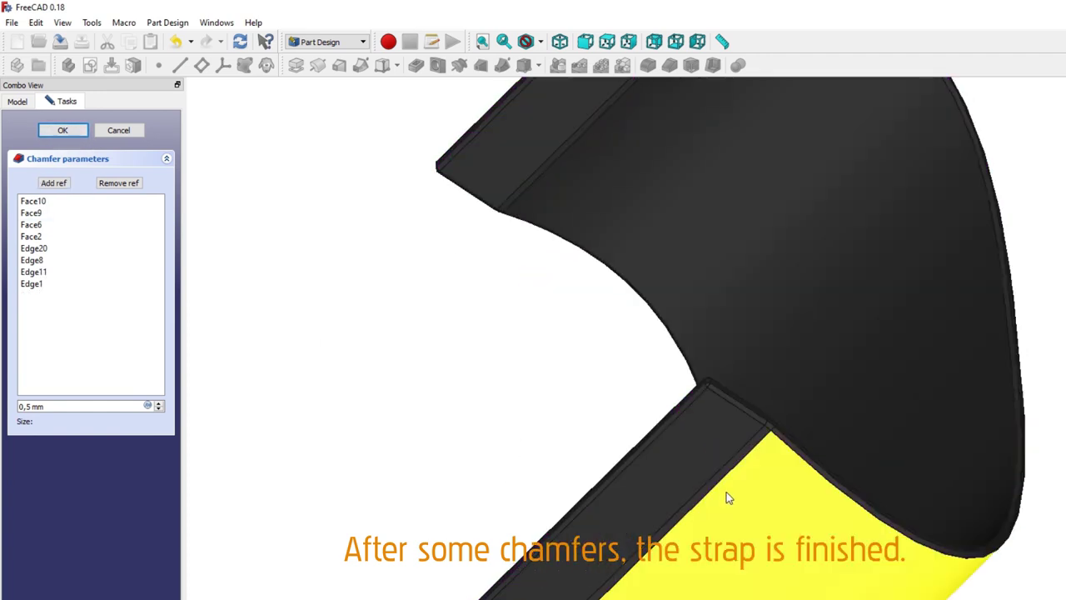
{"action": "left_click", "coordinate": [70, 130]}
{"action": "scroll", "coordinate": [508, 325], "scroll_direction": "down", "scroll_amount": 5}
{"action": "mouse_move", "coordinate": [454, 290]}
{"action": "middle_mouse_down"}
{"action": "mouse_move", "coordinate": [481, 209]}
{"action": "mouse_move", "coordinate": [767, 388]}
{"action": "mouse_move", "coordinate": [823, 461]}
{"action": "middle_mouse_up"}
{"action": "left_click", "coordinate": [560, 41]}
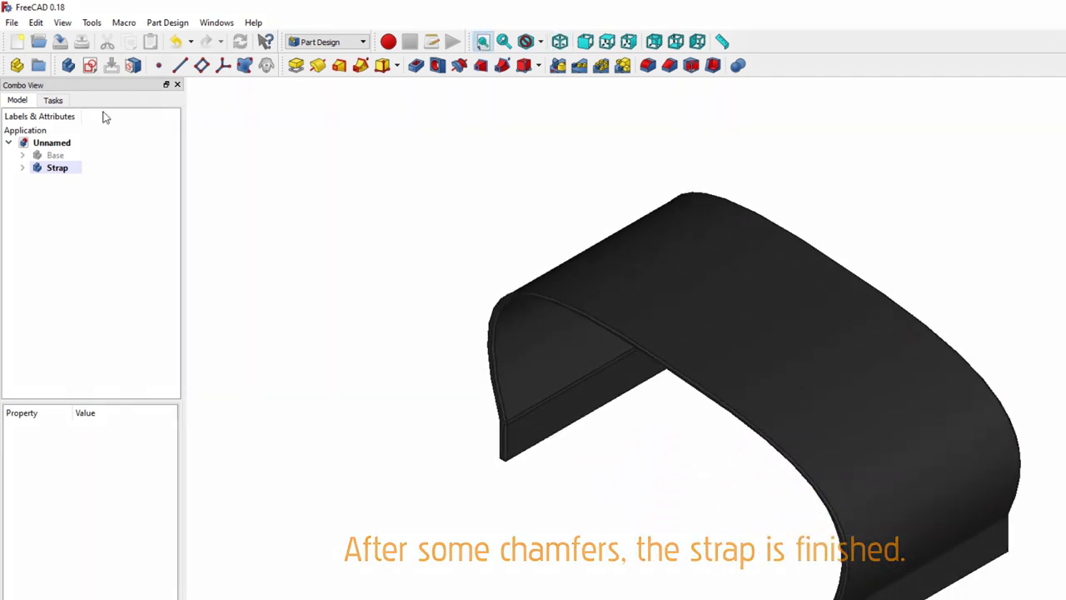
- Show the Base sole again and inspect the complete slipper, including its ribbed underside and left side
{"action": "left_click", "coordinate": [52, 157]}
{"action": "key", "text": "space"}
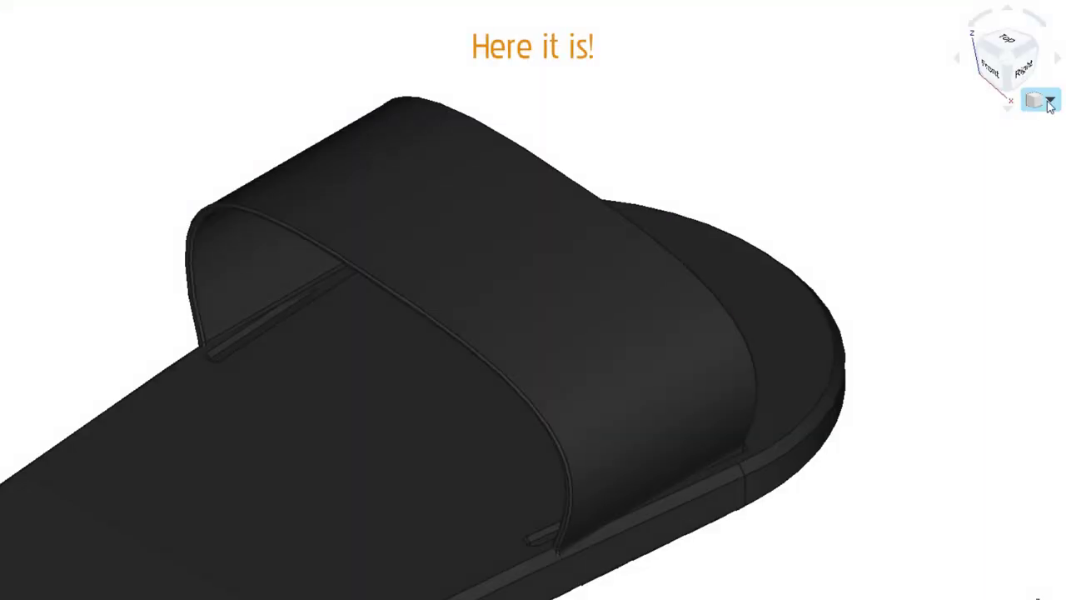
{"action": "left_click", "coordinate": [1050, 101]}
{"action": "left_click", "coordinate": [986, 143]}
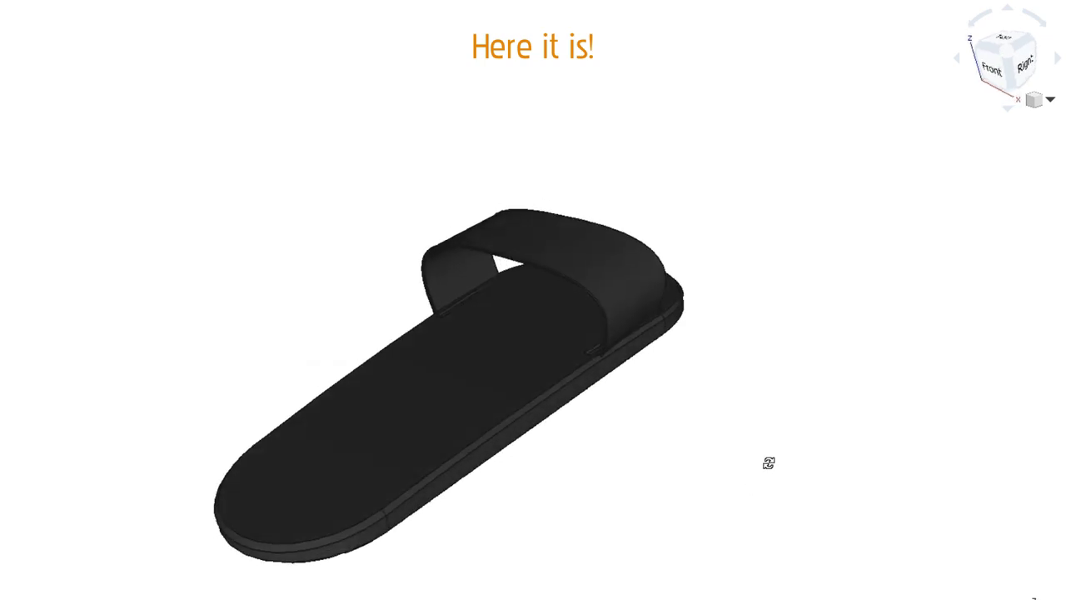
{"action": "mouse_move", "coordinate": [768, 464]}
{"action": "middle_mouse_down"}
{"action": "mouse_move", "coordinate": [788, 424]}
{"action": "mouse_move", "coordinate": [731, 311]}
{"action": "mouse_move", "coordinate": [918, 489]}
{"action": "mouse_move", "coordinate": [662, 419]}
{"action": "mouse_move", "coordinate": [614, 374]}
{"action": "mouse_move", "coordinate": [651, 314]}
{"action": "middle_mouse_up"}
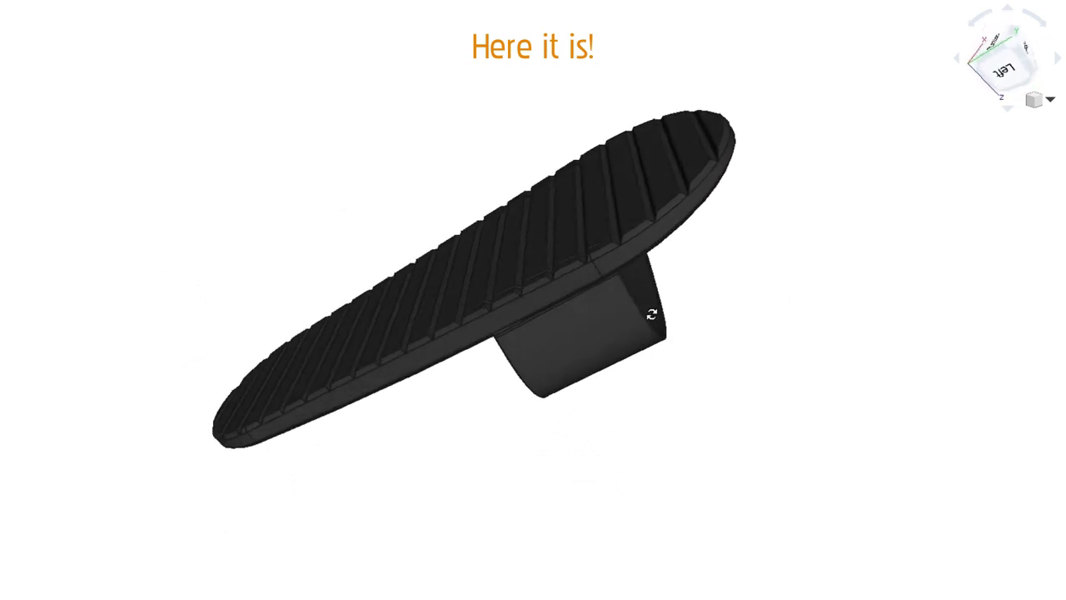
{"action": "mouse_move", "coordinate": [341, 124]}
{"action": "middle_mouse_down"}
{"action": "mouse_move", "coordinate": [397, 257]}
{"action": "mouse_move", "coordinate": [467, 350]}
{"action": "mouse_move", "coordinate": [547, 414]}
{"action": "mouse_move", "coordinate": [648, 463]}
{"action": "mouse_move", "coordinate": [207, 435]}
{"action": "mouse_move", "coordinate": [281, 426]}
{"action": "mouse_move", "coordinate": [316, 387]}
{"action": "middle_mouse_up"}
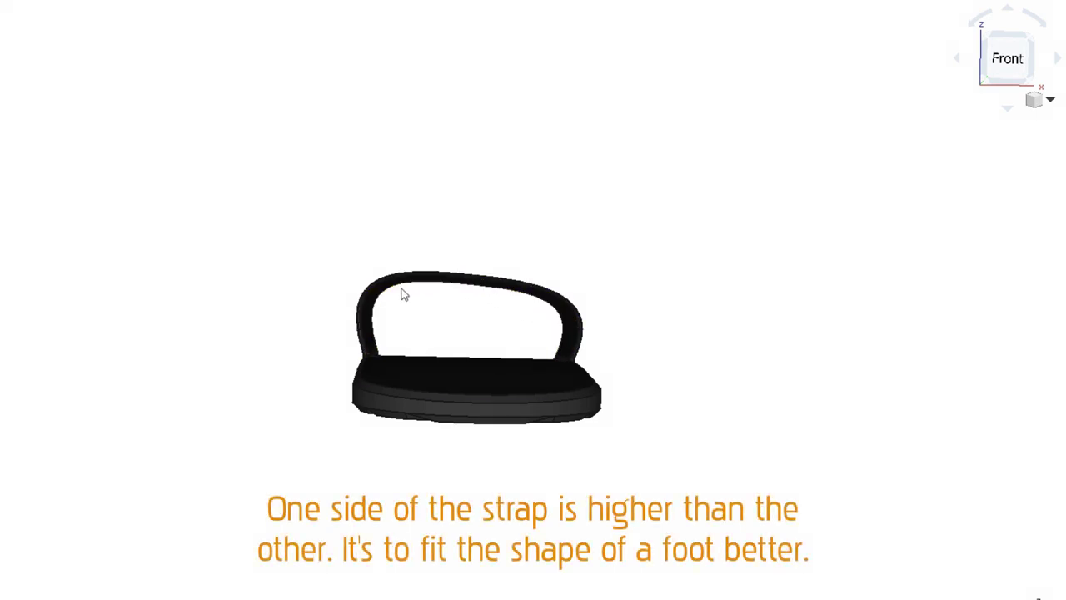
{"action": "middle_click_drag", "start_coordinate": [242, 364], "coordinate": [562, 342]}
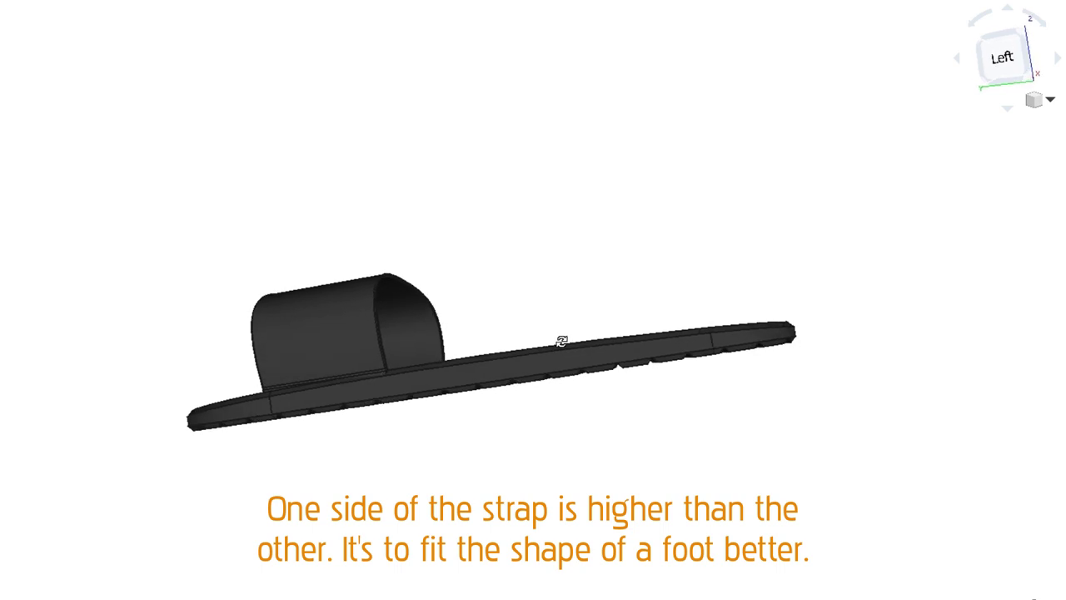
{"action": "middle_click_drag", "start_coordinate": [112, 322], "coordinate": [116, 288]}
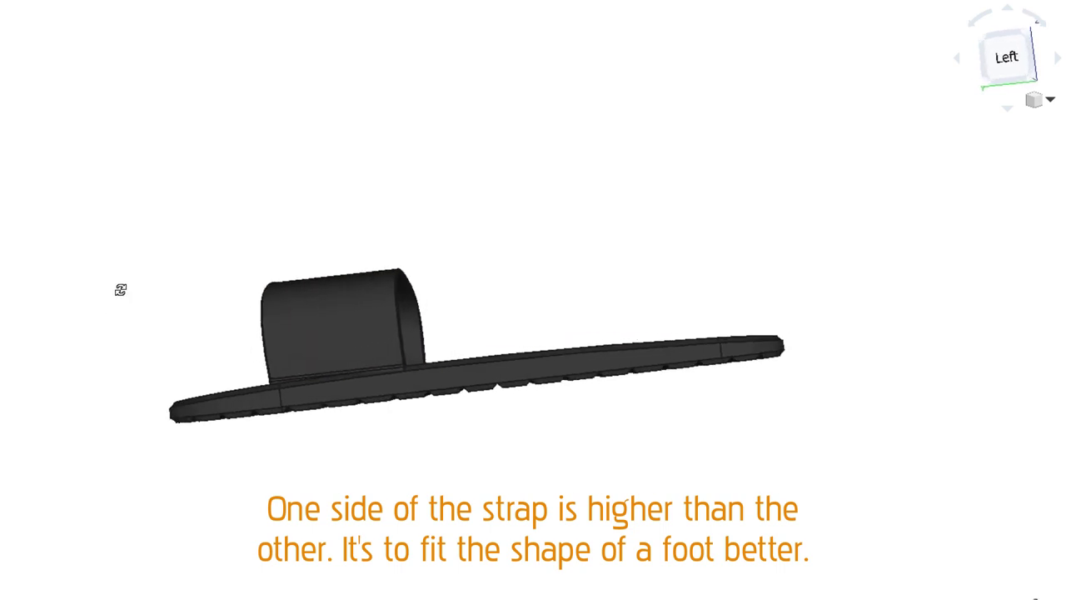
{"action": "left_click", "coordinate": [1004, 58]}
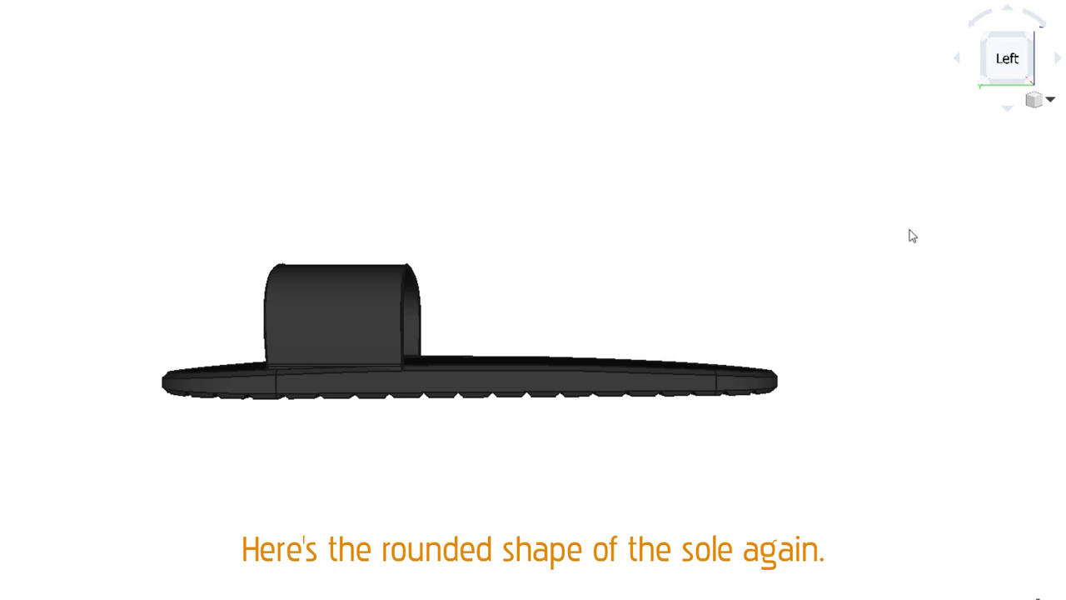
- Switch to orthographic projection and view the slipper from the rear
{"action": "left_click", "coordinate": [1038, 106]}
{"action": "left_click", "coordinate": [1039, 106]}
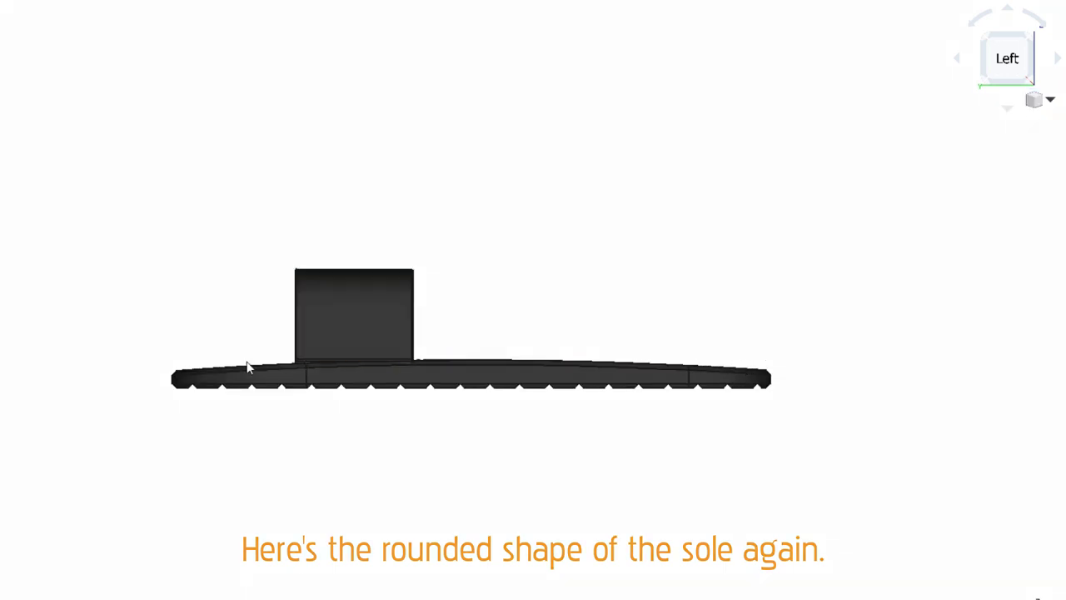
{"action": "left_click", "coordinate": [1058, 60]}
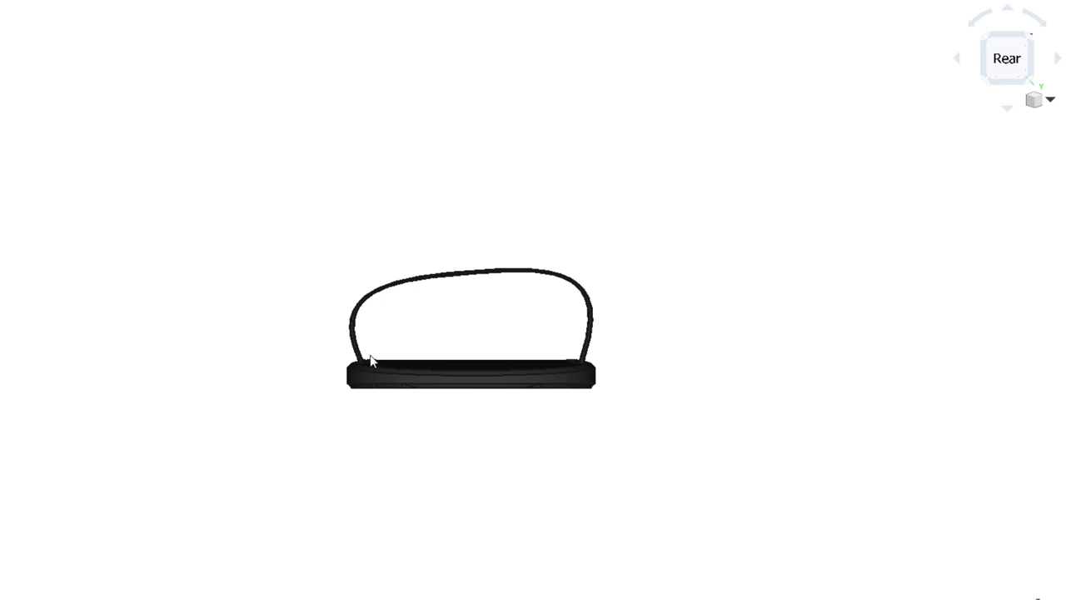
{"action": "left_click", "coordinate": [1046, 107]}
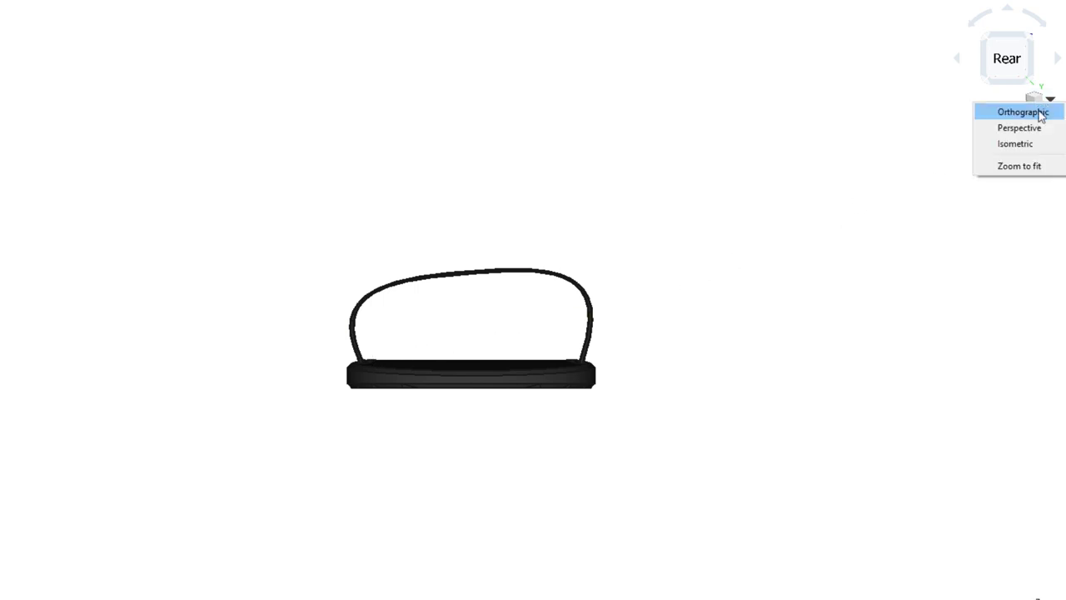
{"action": "left_click", "coordinate": [1018, 142]}
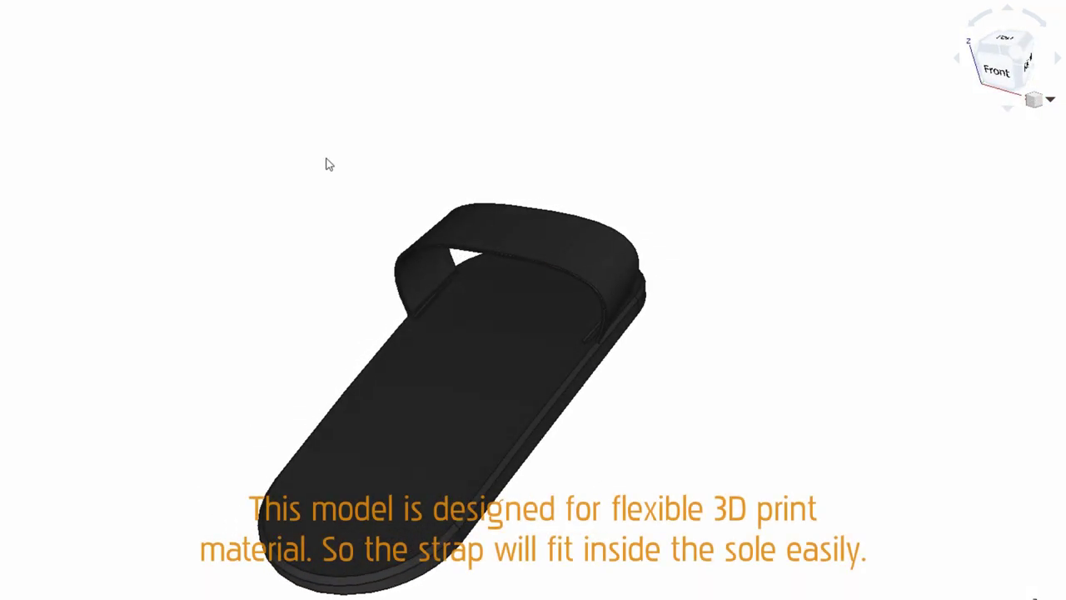
{"action": "scroll", "coordinate": [361, 257], "scroll_direction": "up", "scroll_amount": 5}
{"action": "scroll", "coordinate": [361, 257], "scroll_direction": "up", "scroll_amount": 5}
{"action": "scroll", "coordinate": [361, 257], "scroll_direction": "up", "scroll_amount": 2}
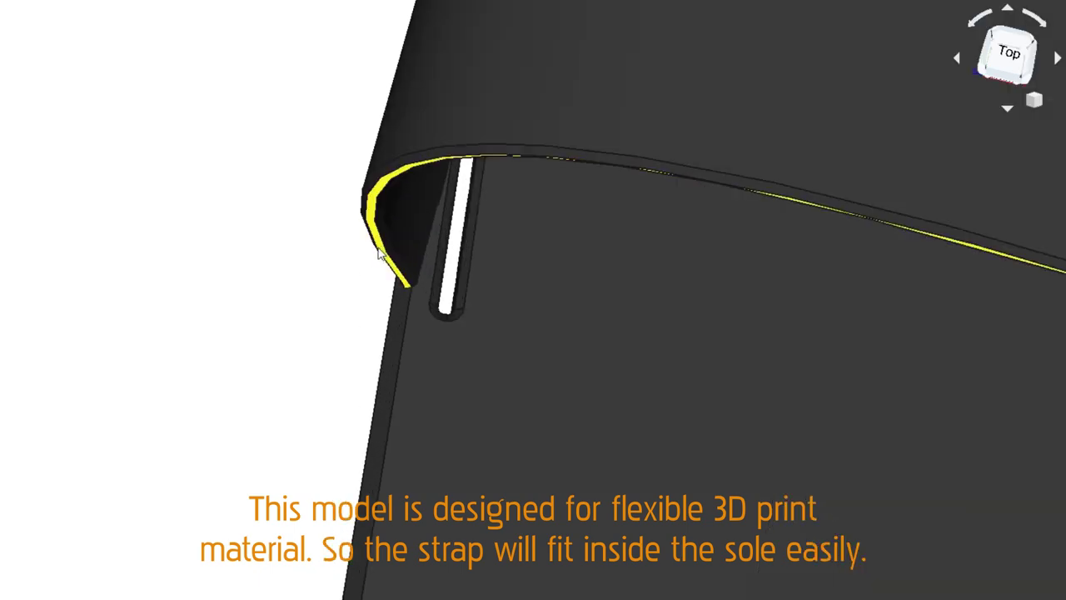
{"action": "scroll", "coordinate": [367, 89], "scroll_direction": "down", "scroll_amount": 1}
{"action": "scroll", "coordinate": [366, 89], "scroll_direction": "down", "scroll_amount": 2}
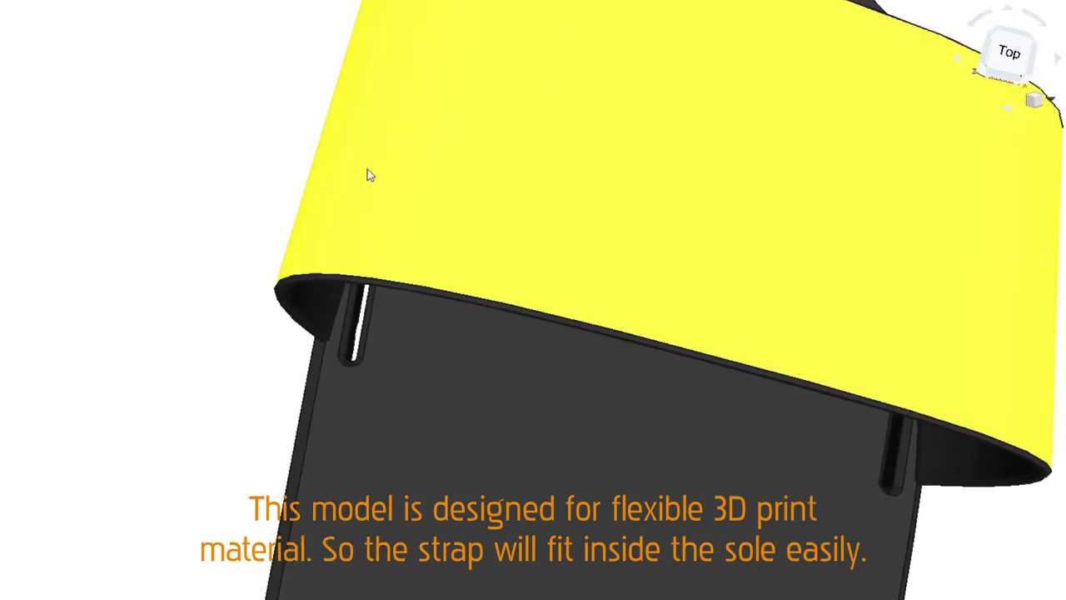
{"action": "scroll", "coordinate": [367, 169], "scroll_direction": "down", "scroll_amount": 2}
{"action": "mouse_move", "coordinate": [325, 221]}
{"action": "right_mouse_down"}
{"action": "mouse_move", "coordinate": [667, 302]}
{"action": "mouse_move", "coordinate": [812, 209]}
{"action": "mouse_move", "coordinate": [822, 186]}
{"action": "right_mouse_up"}
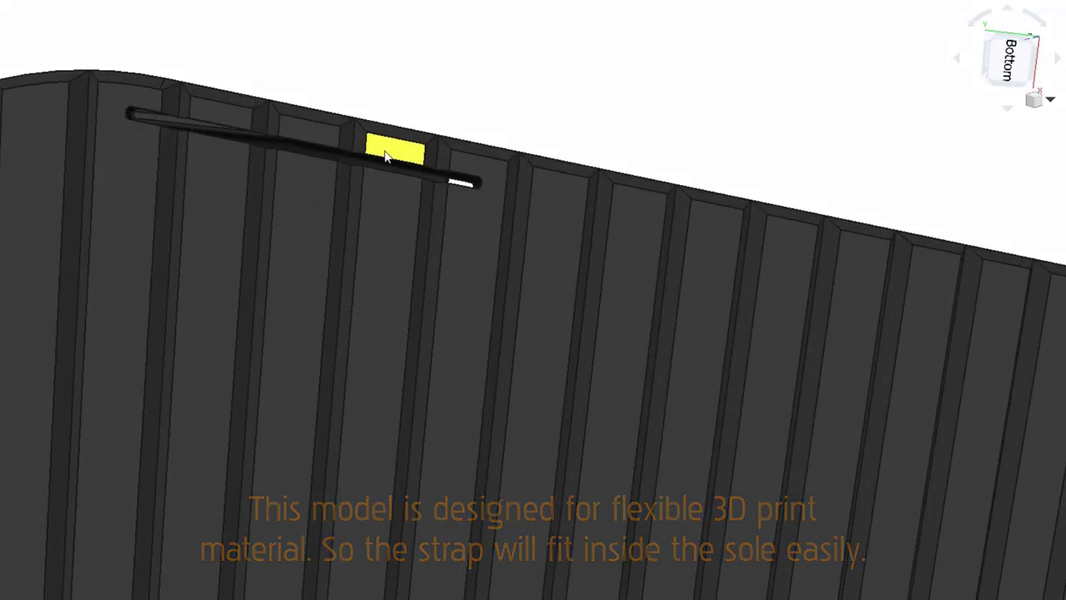
{"action": "scroll", "coordinate": [464, 185], "scroll_direction": "down", "scroll_amount": 2}
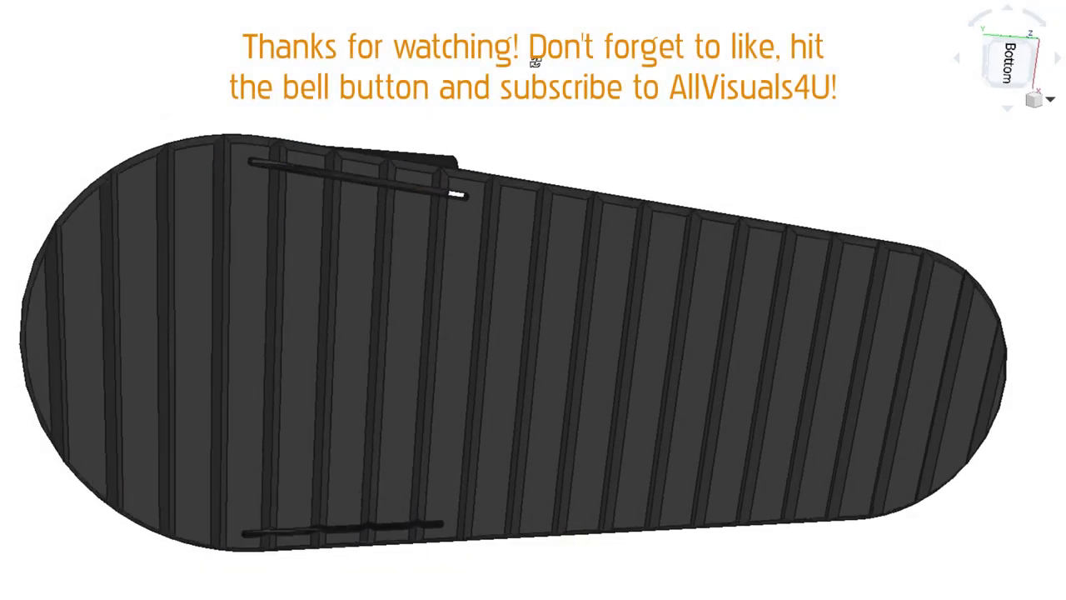